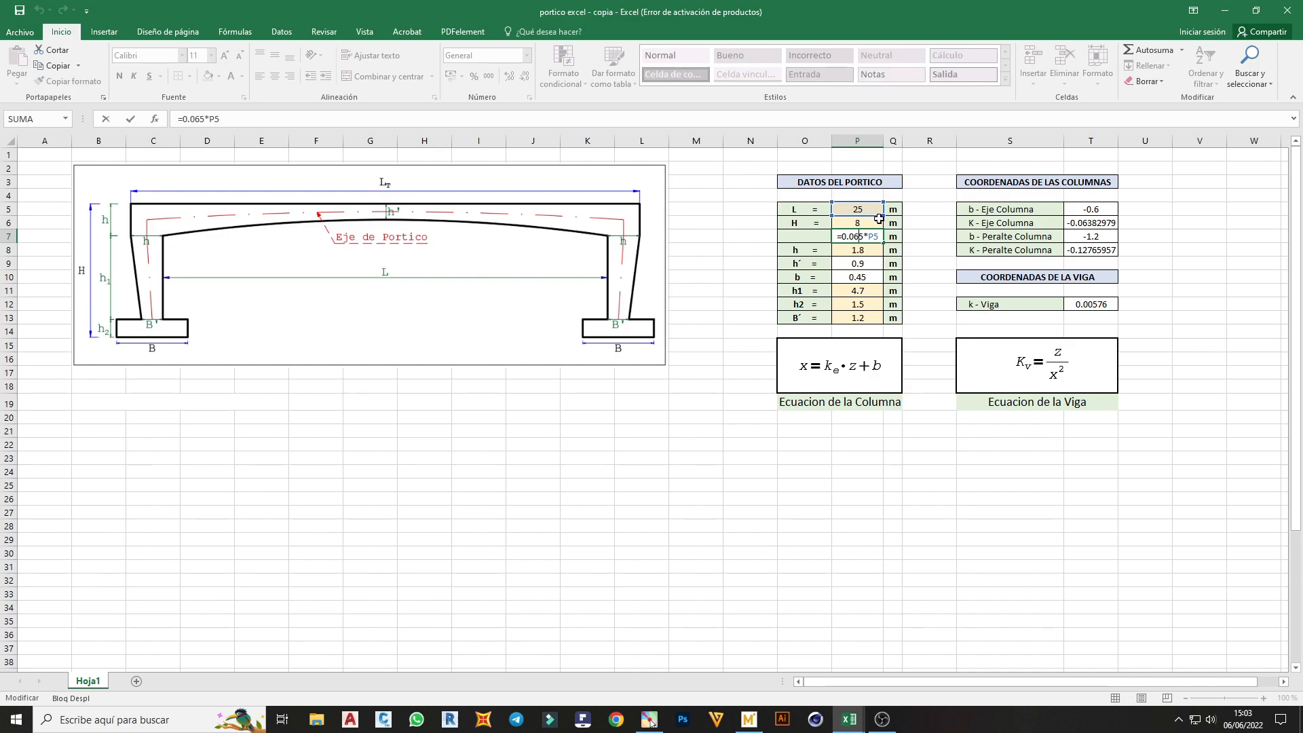
# Leave the formula in P7 unchanged and review the frame data for b, h1, h2 and B´ in P10:P13
pyautogui.press('Down')
pyautogui.press('Down')
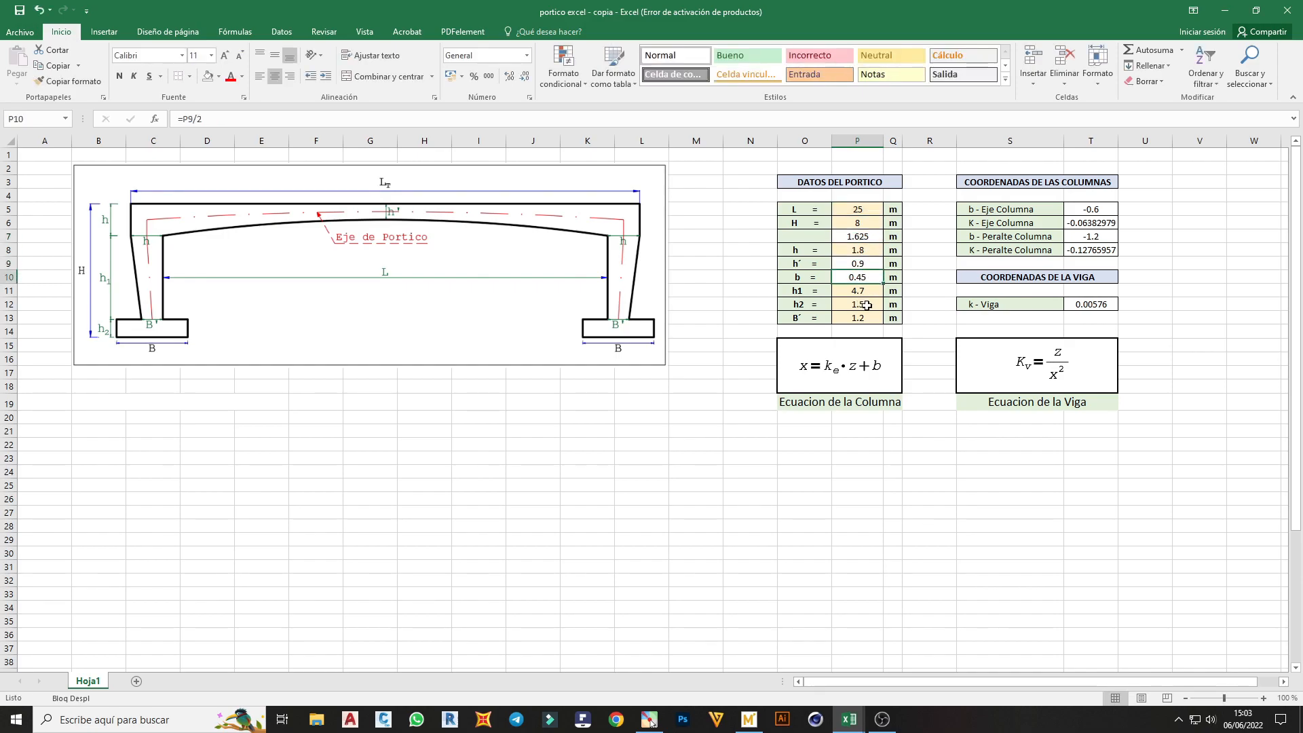
pyautogui.press('Down')
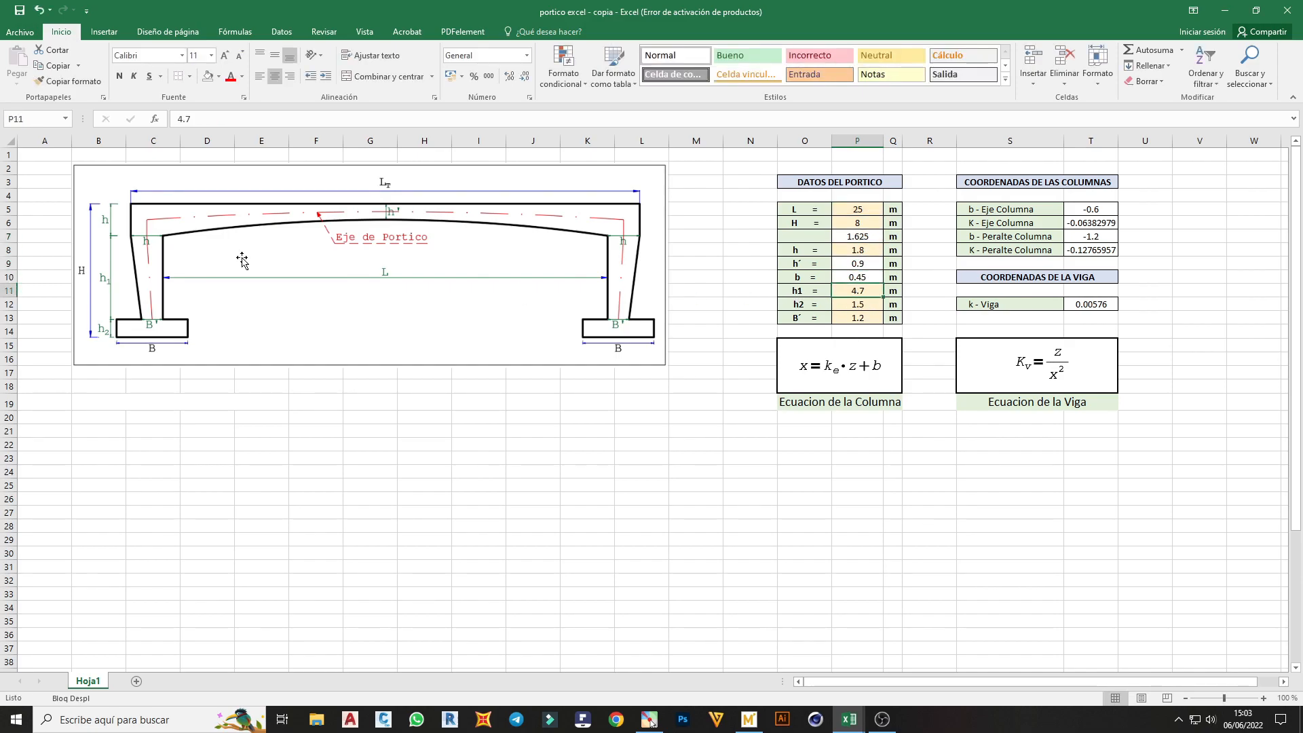
pyautogui.click(858, 302)
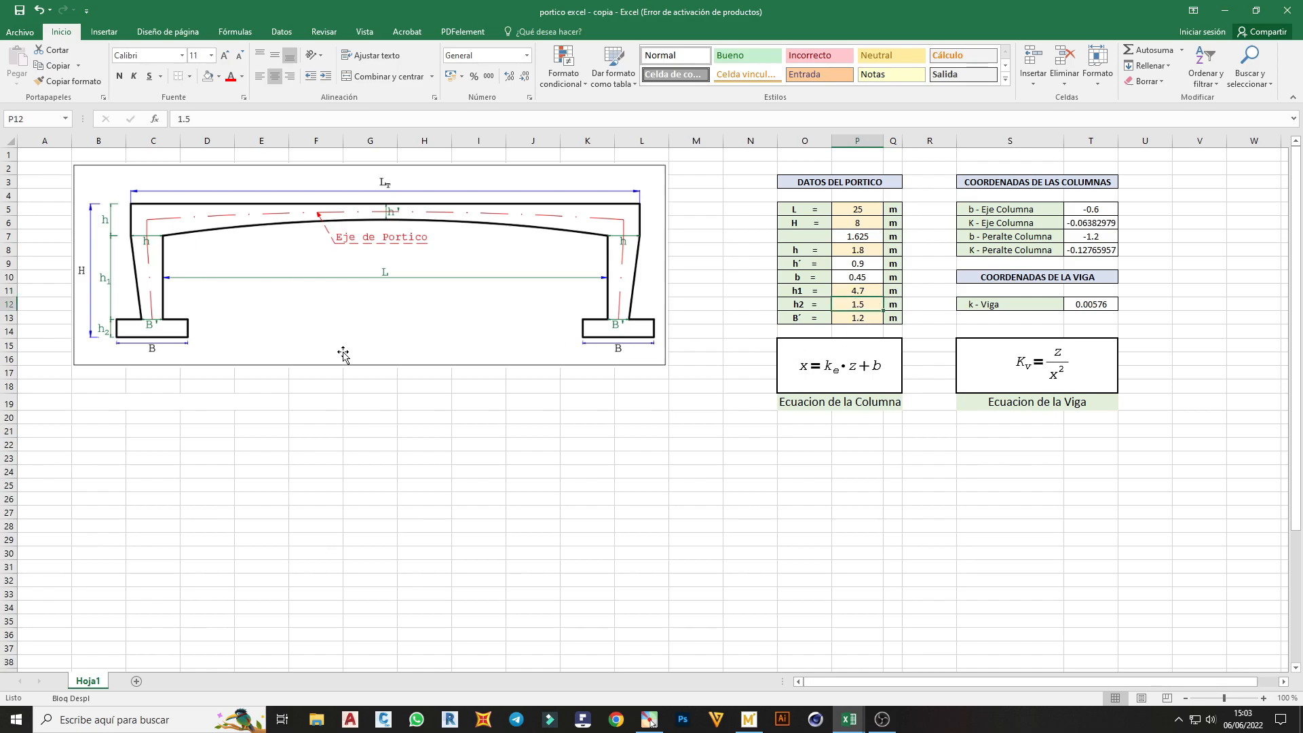
pyautogui.click(870, 317)
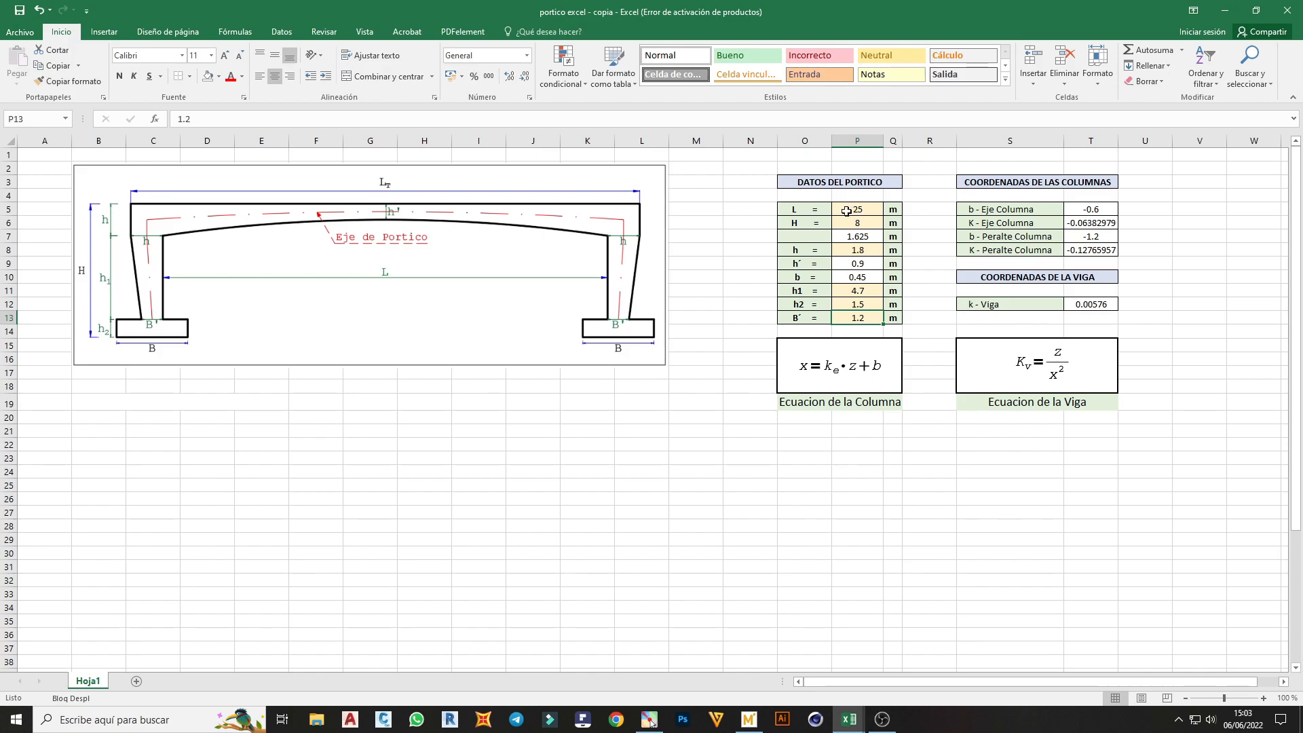
# Examine the formulas for b and K of the column axis and column depth in T5:T8
pyautogui.click(1106, 208)
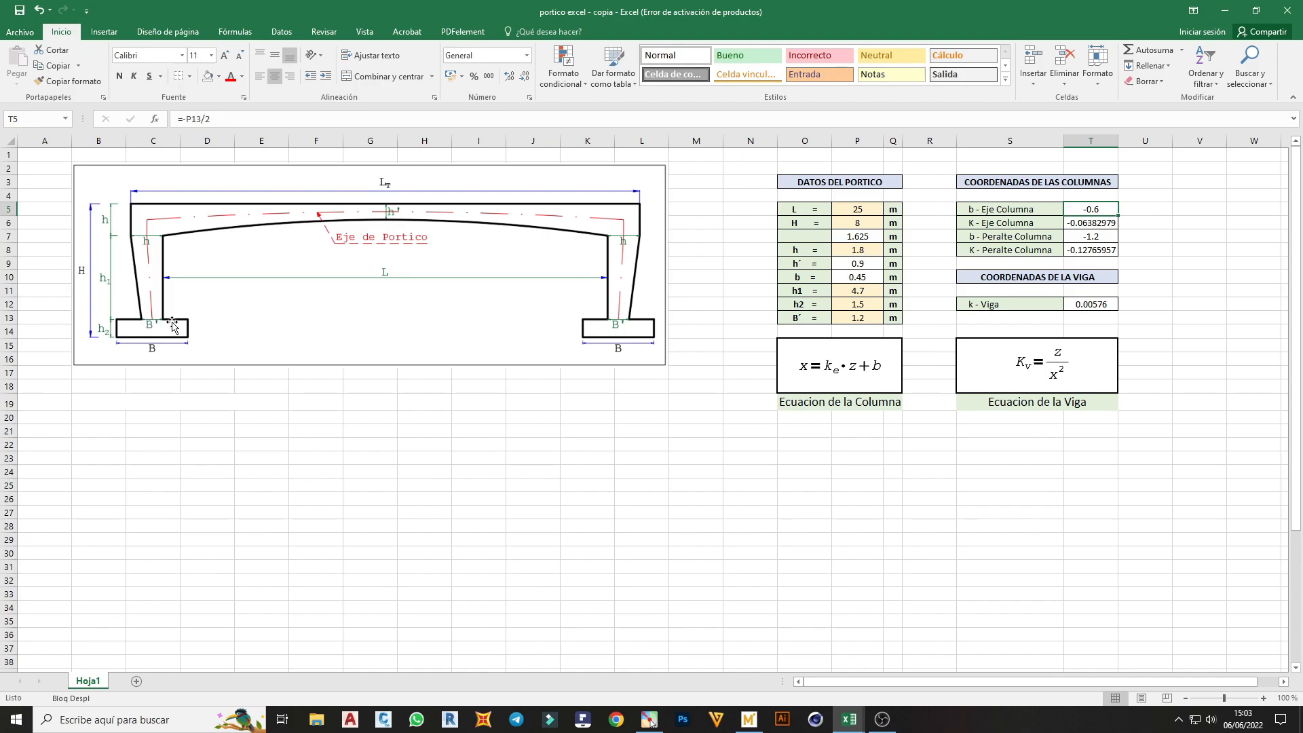
pyautogui.doubleClick(1088, 222)
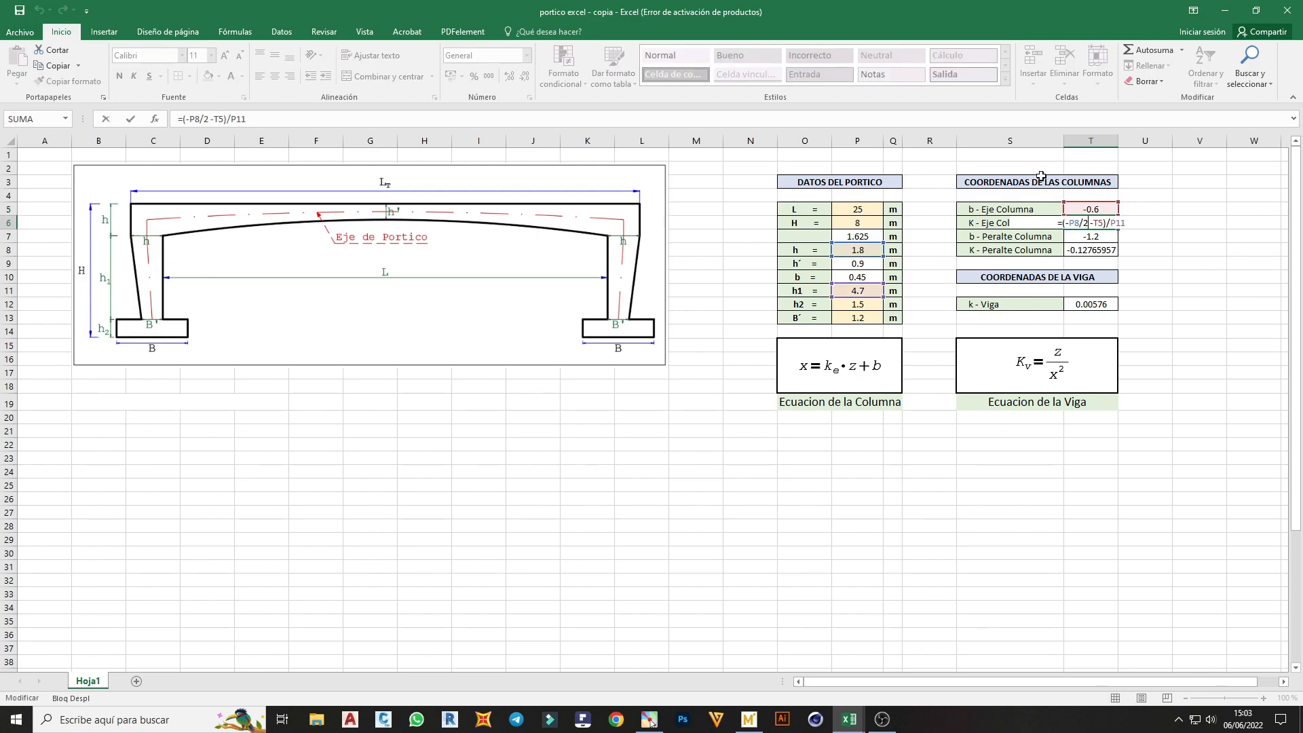
pyautogui.press('Escape')
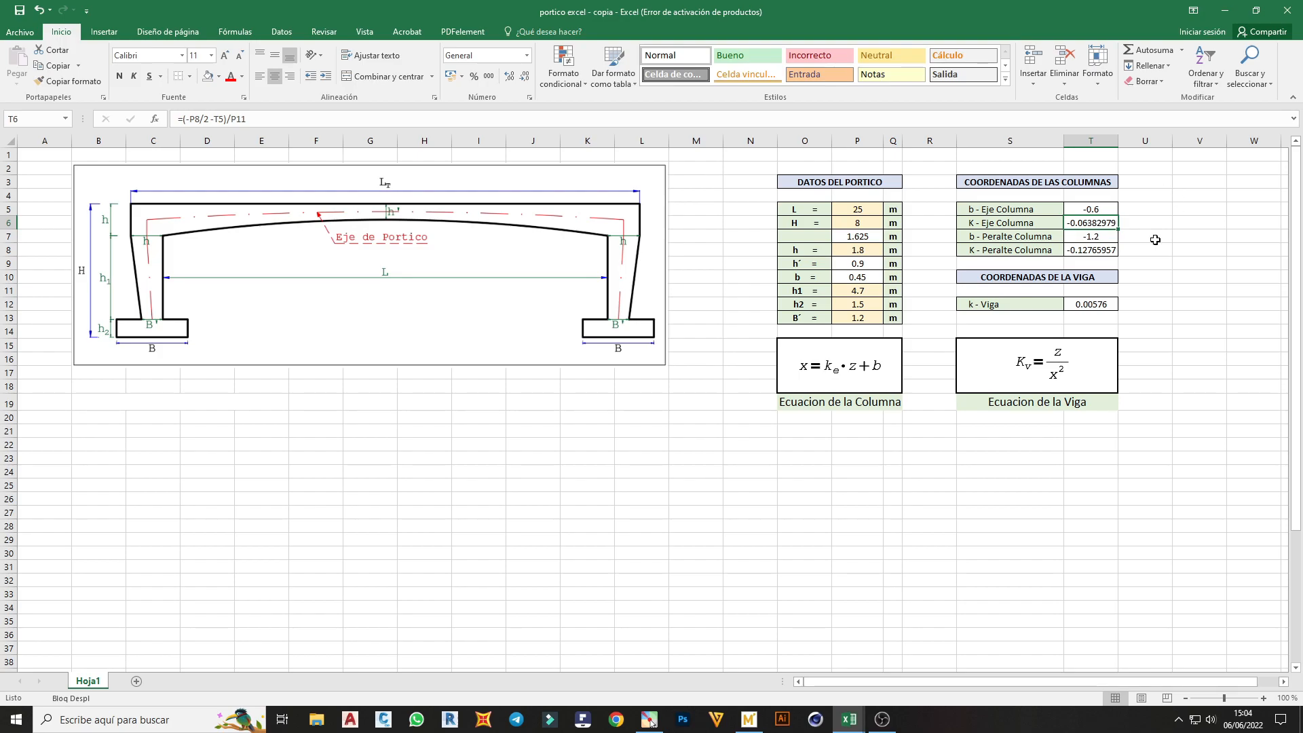
pyautogui.click(1085, 237)
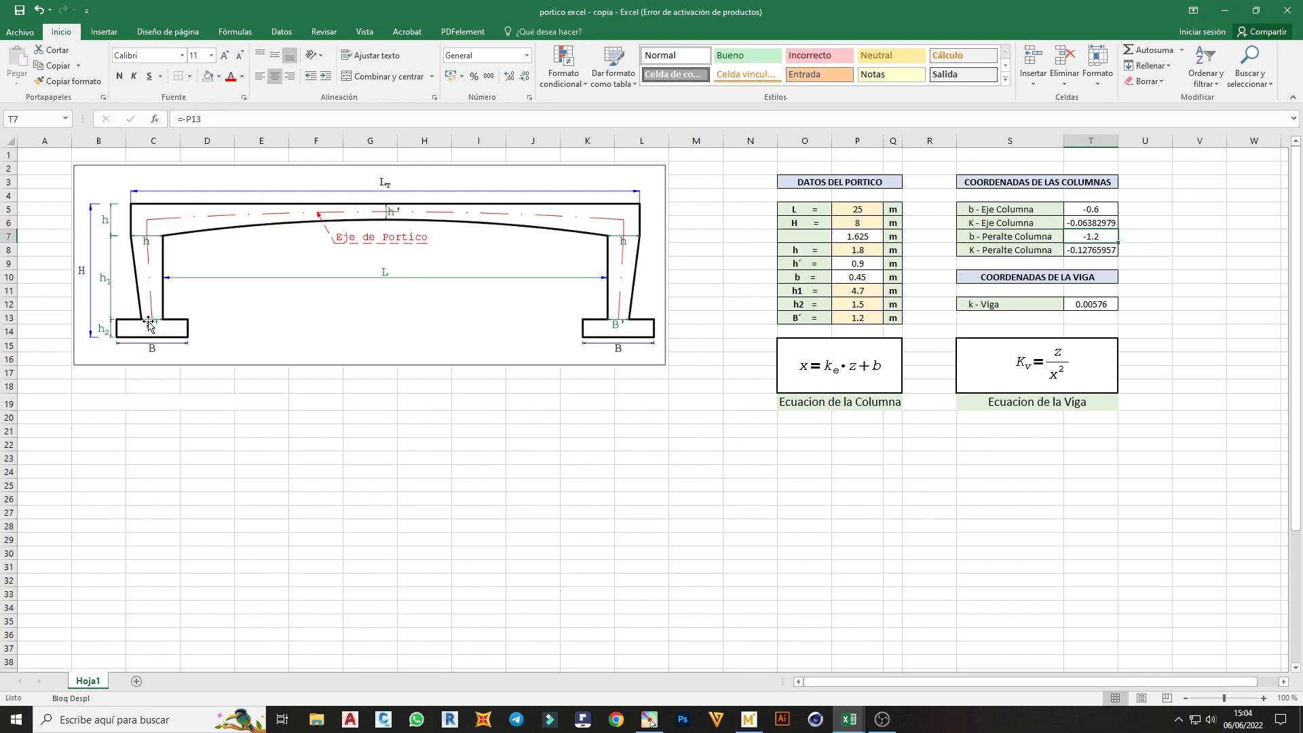
pyautogui.click(1094, 251)
pyautogui.doubleClick(1094, 251)
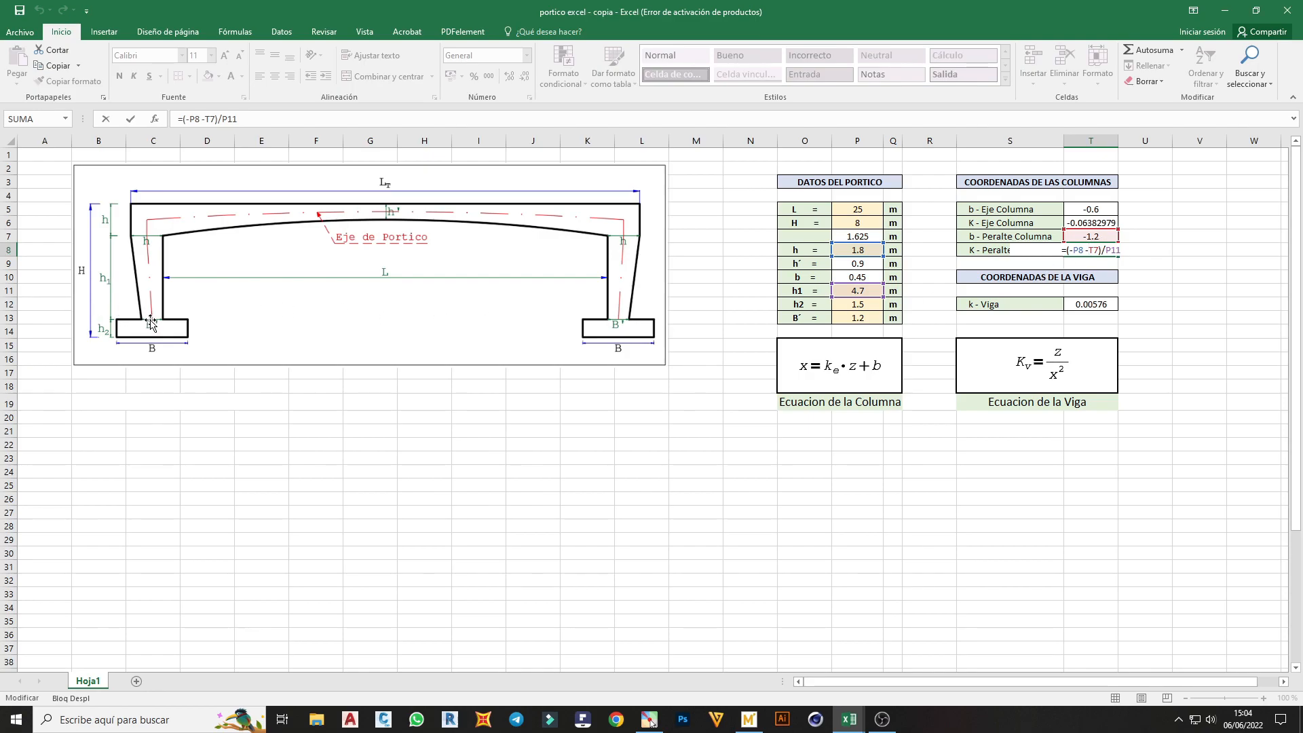
pyautogui.press('Escape')
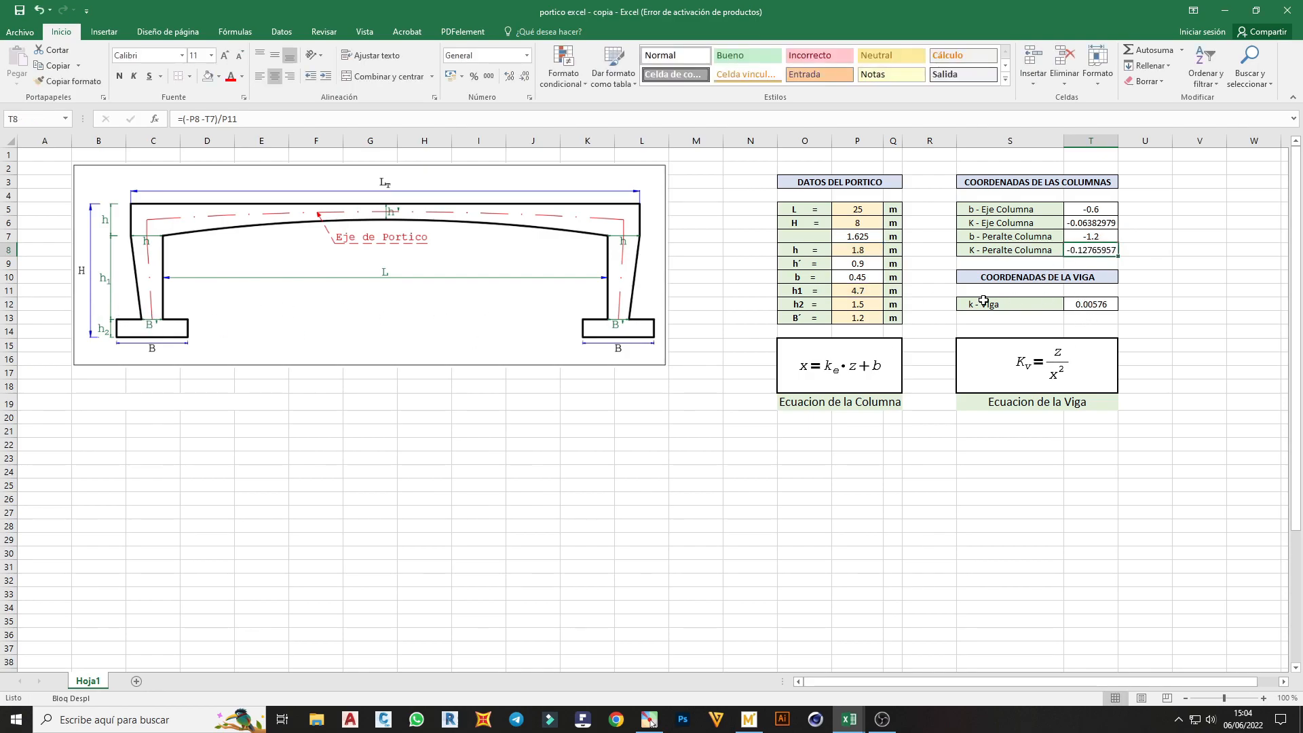
# Examine the k - Viga formula in T12 and the column and beam equation images under the tables
pyautogui.doubleClick(1099, 304)
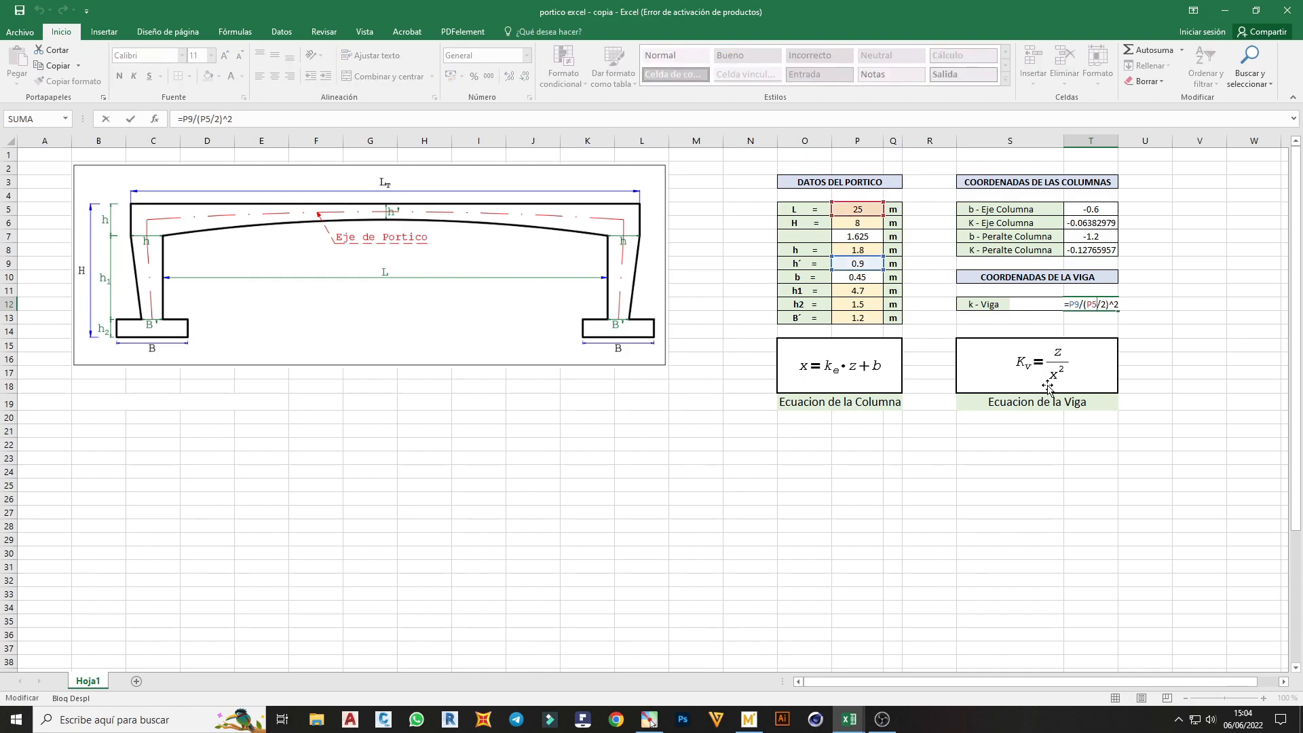
pyautogui.press('Escape')
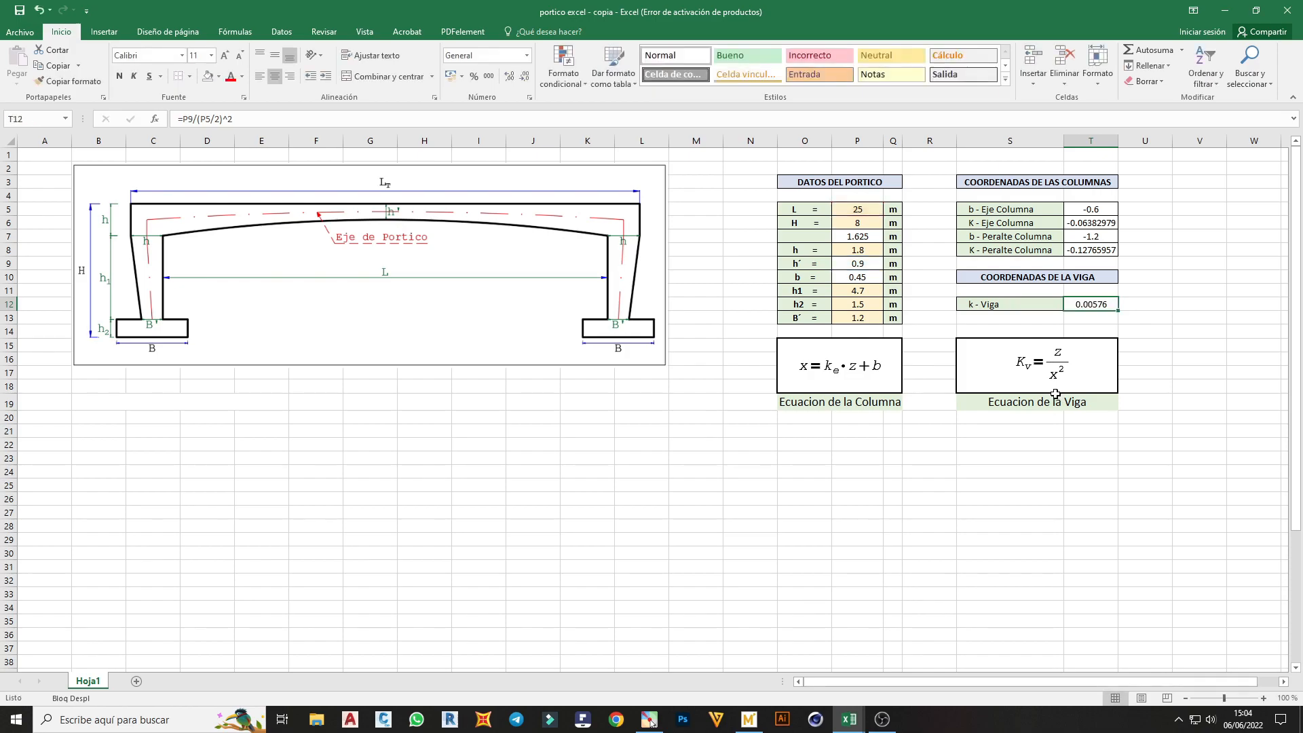
pyautogui.click(860, 383)
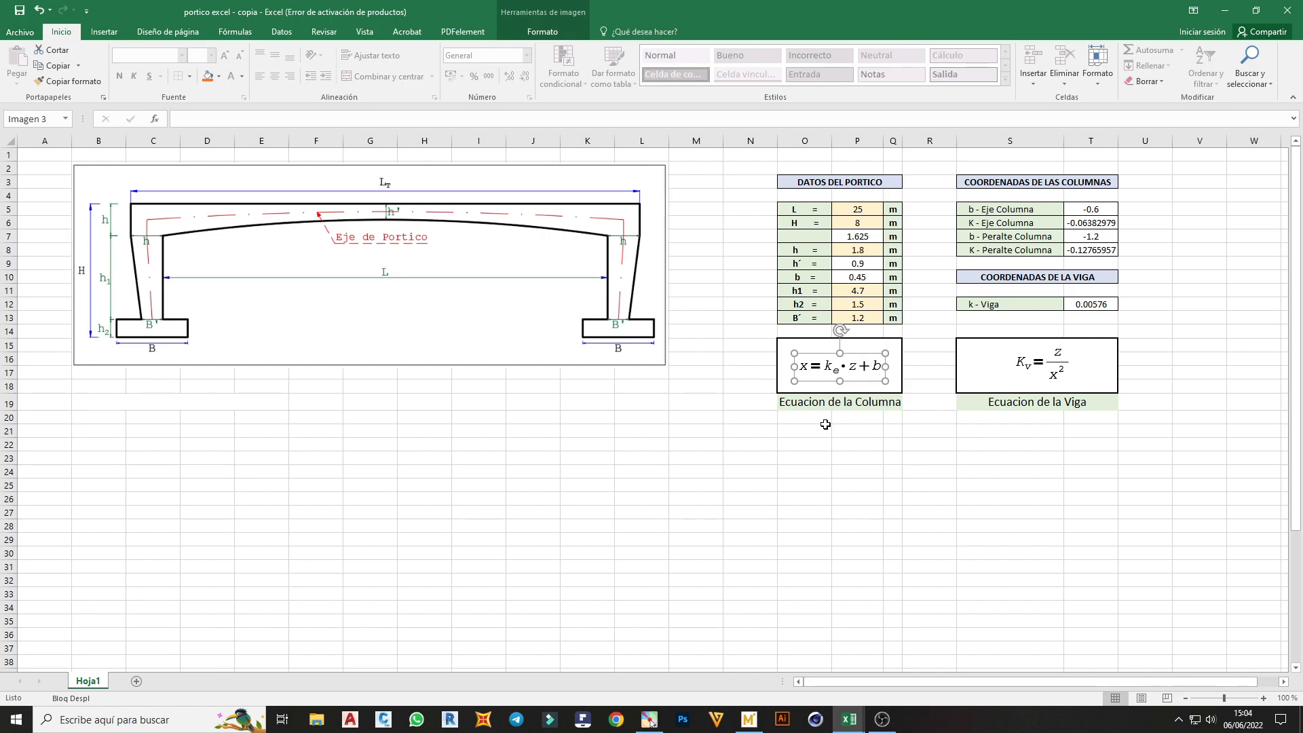
pyautogui.click(1002, 376)
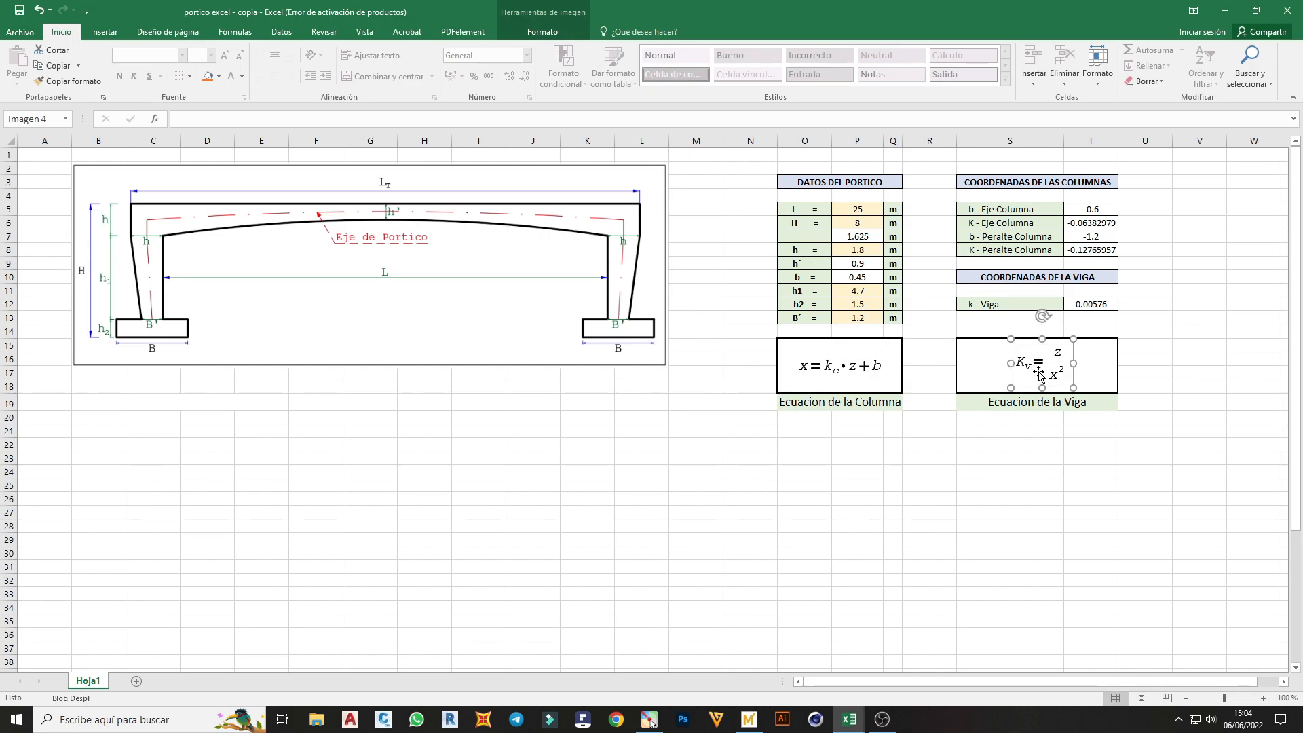
pyautogui.click(1047, 428)
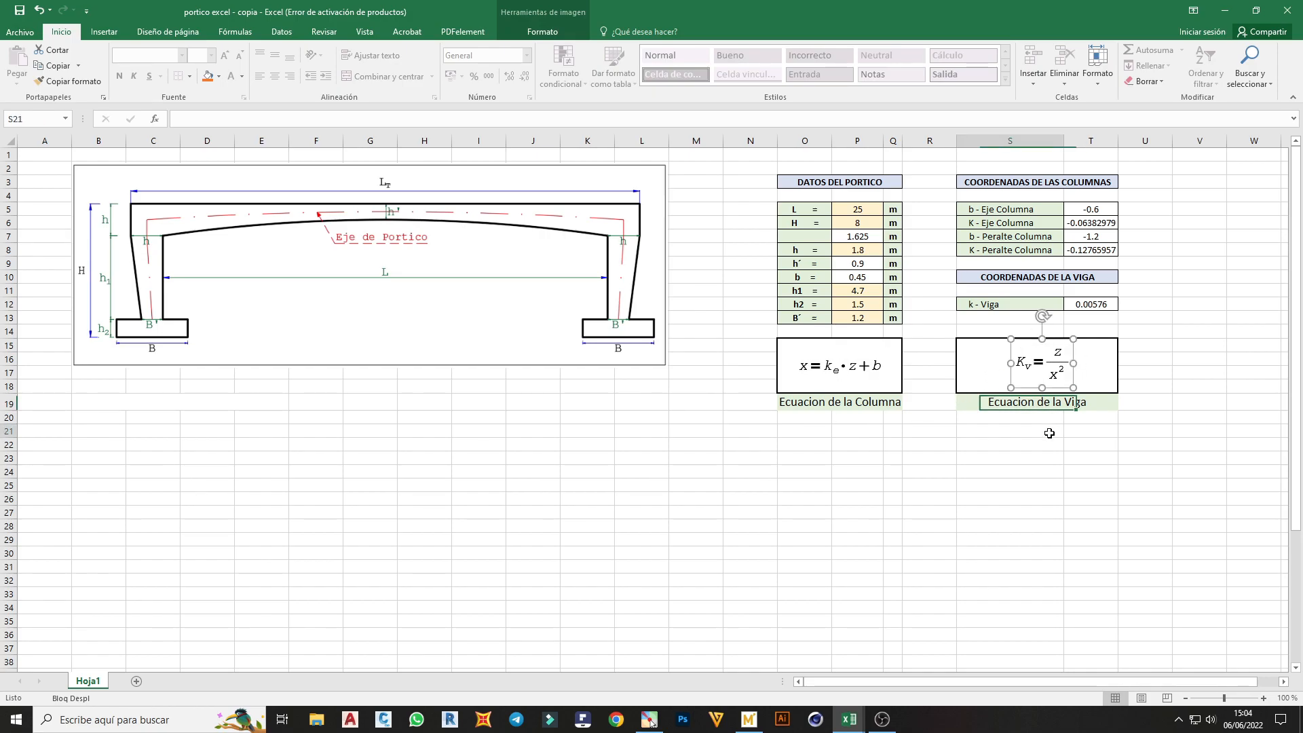
pyautogui.click(432, 441)
# Start screen annotation and outline the left half of the portal frame drawing with a red rectangle
pyautogui.click(649, 720)
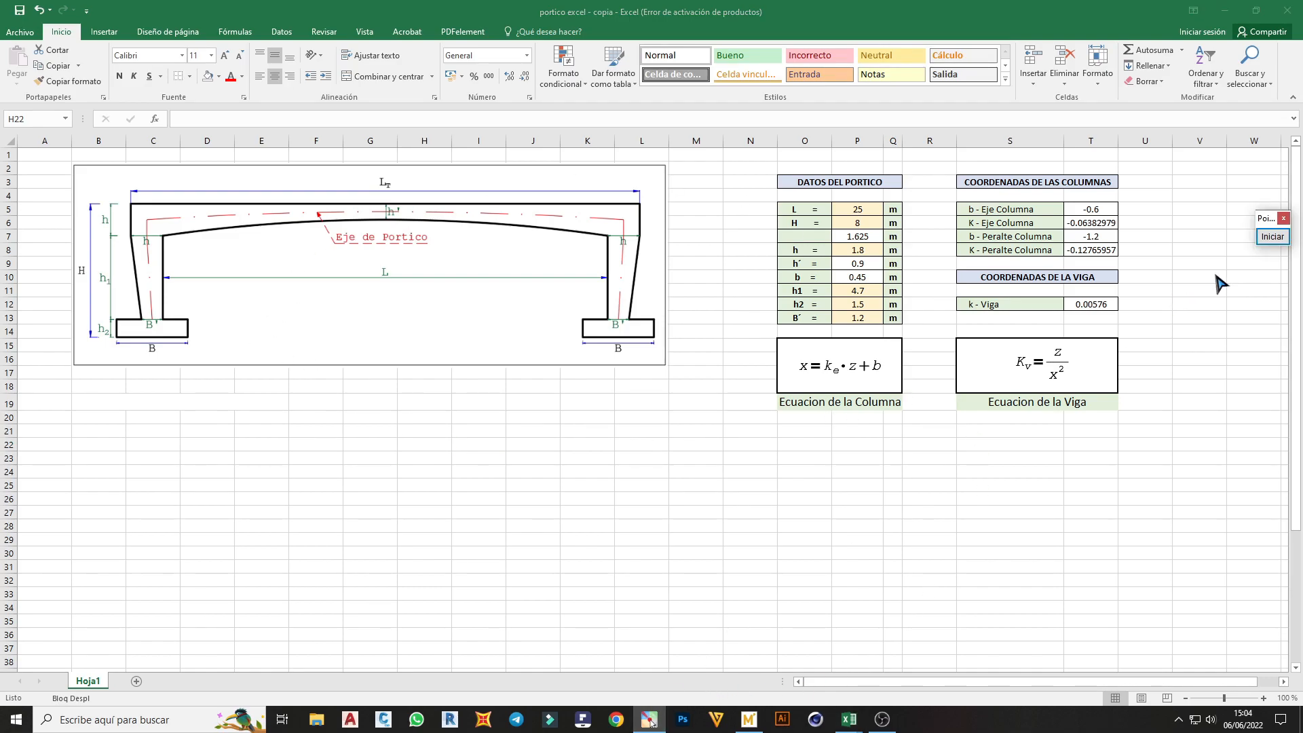
pyautogui.click(1273, 237)
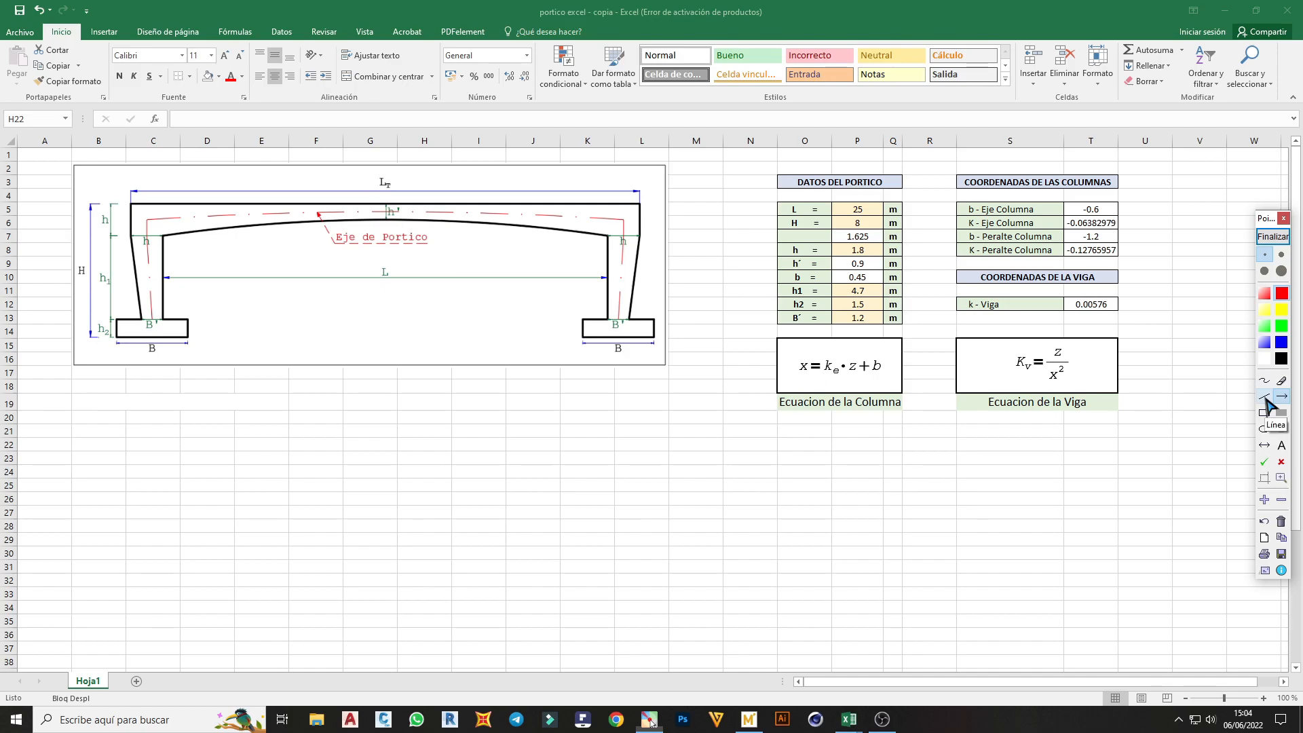
pyautogui.click(1265, 412)
pyautogui.moveTo(109, 171)
pyautogui.mouseDown()
pyautogui.moveTo(169, 300)
pyautogui.moveTo(388, 370)
pyautogui.mouseUp()
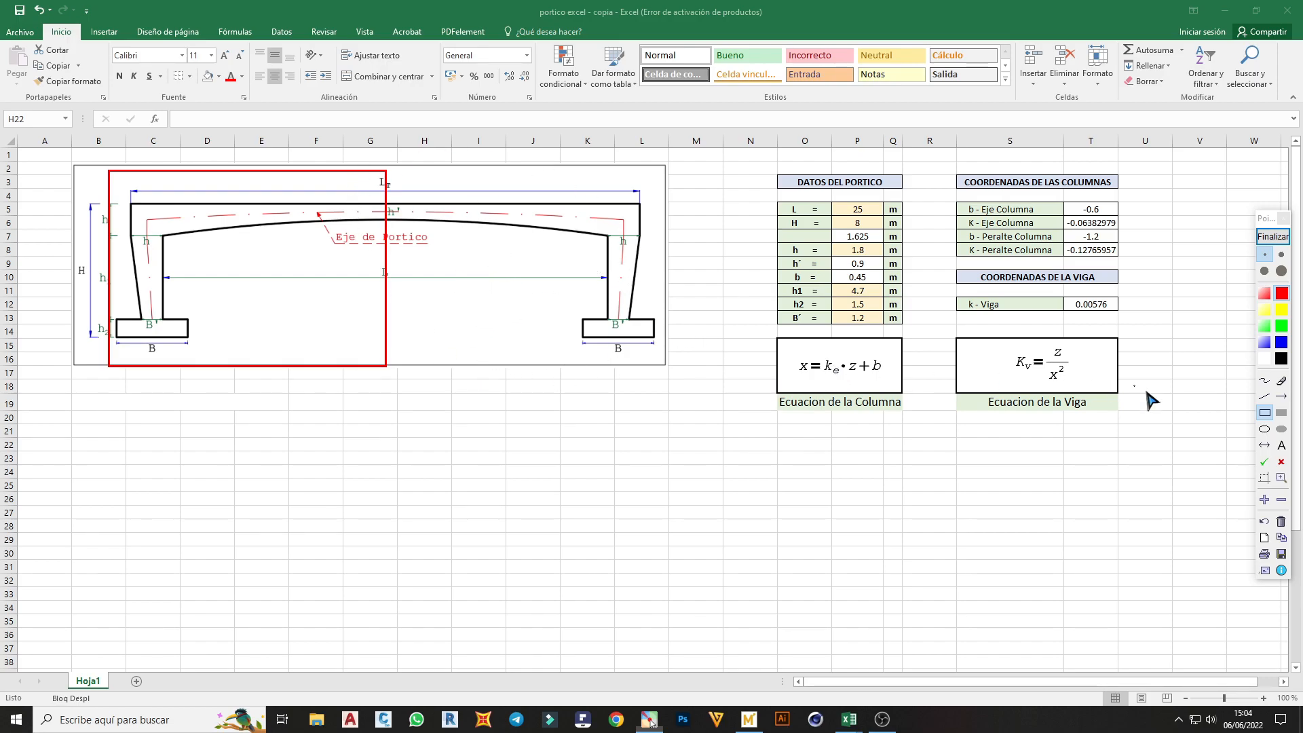
# Mark the left column's inner face with a red vertical line and draw red arrows pointing away from it on both sides
pyautogui.click(1264, 396)
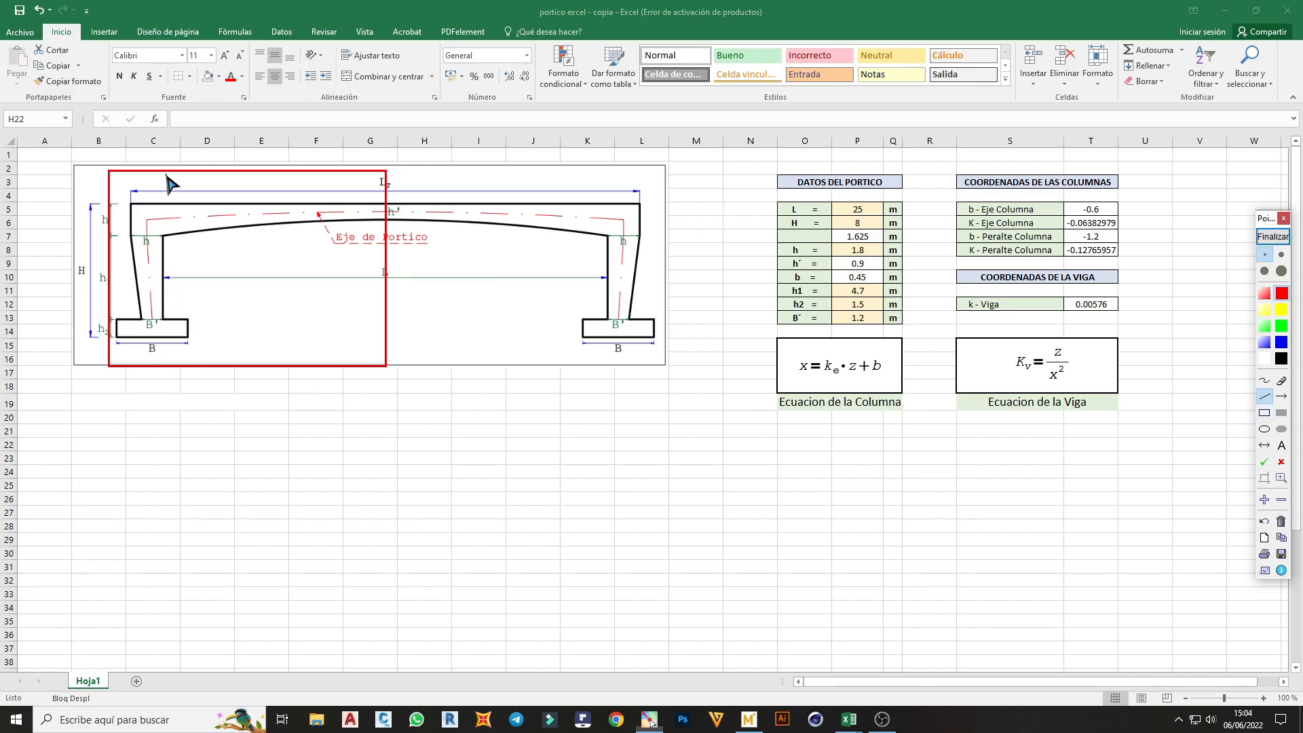
pyautogui.moveTo(166, 175)
pyautogui.mouseDown()
pyautogui.moveTo(164, 428)
pyautogui.moveTo(63, 404)
pyautogui.moveTo(89, 391)
pyautogui.moveTo(82, 418)
pyautogui.mouseUp()
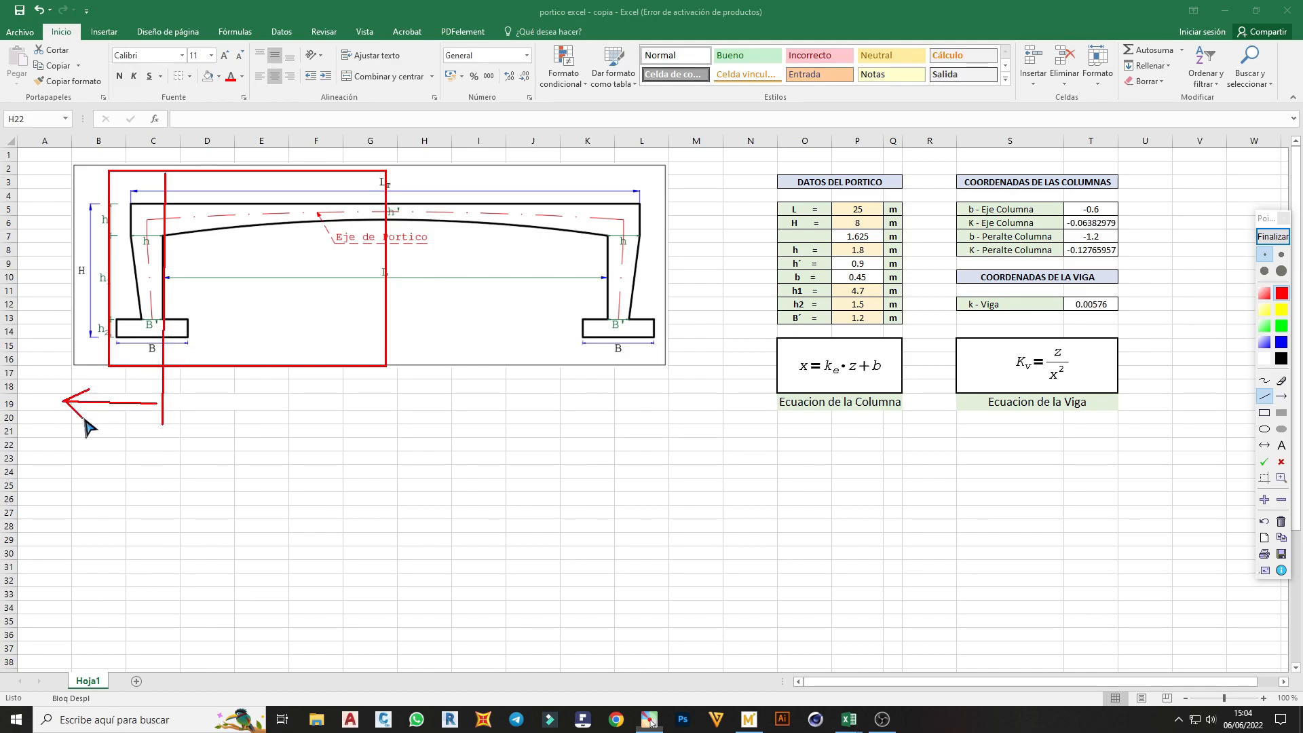
pyautogui.moveTo(173, 402)
pyautogui.mouseDown()
pyautogui.moveTo(285, 403)
pyautogui.moveTo(270, 419)
pyautogui.mouseUp()
# Draw a blue arrow from the beam's midspan to the left column, then end the screen annotation
pyautogui.click(1282, 342)
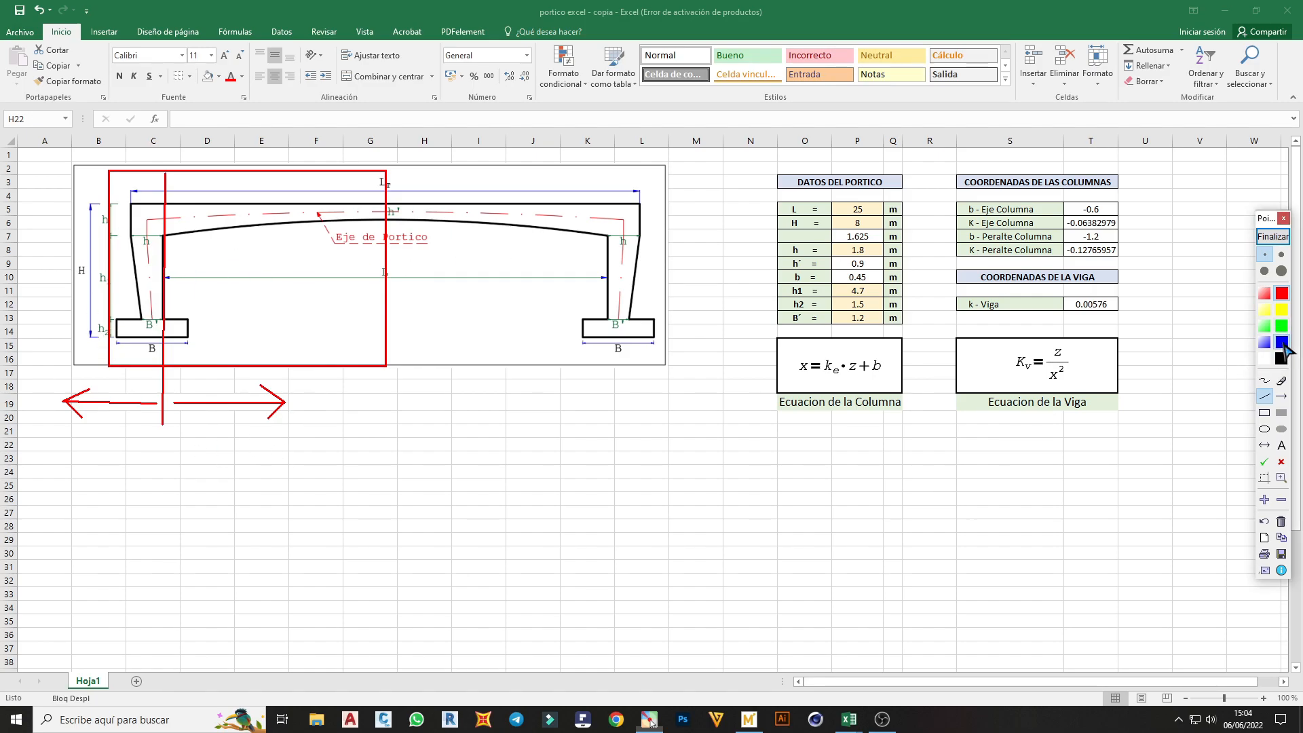
pyautogui.moveTo(385, 224)
pyautogui.mouseDown()
pyautogui.moveTo(173, 227)
pyautogui.moveTo(204, 218)
pyautogui.moveTo(197, 243)
pyautogui.mouseUp()
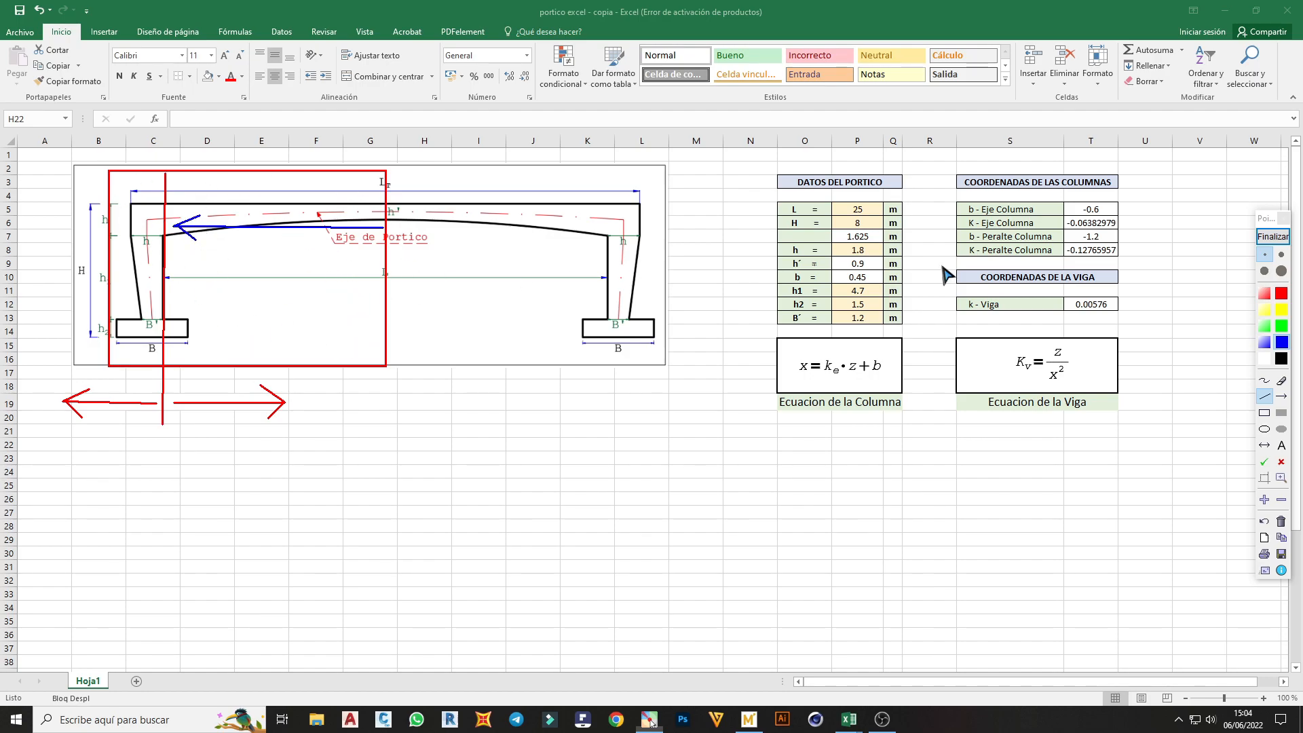
pyautogui.click(1271, 237)
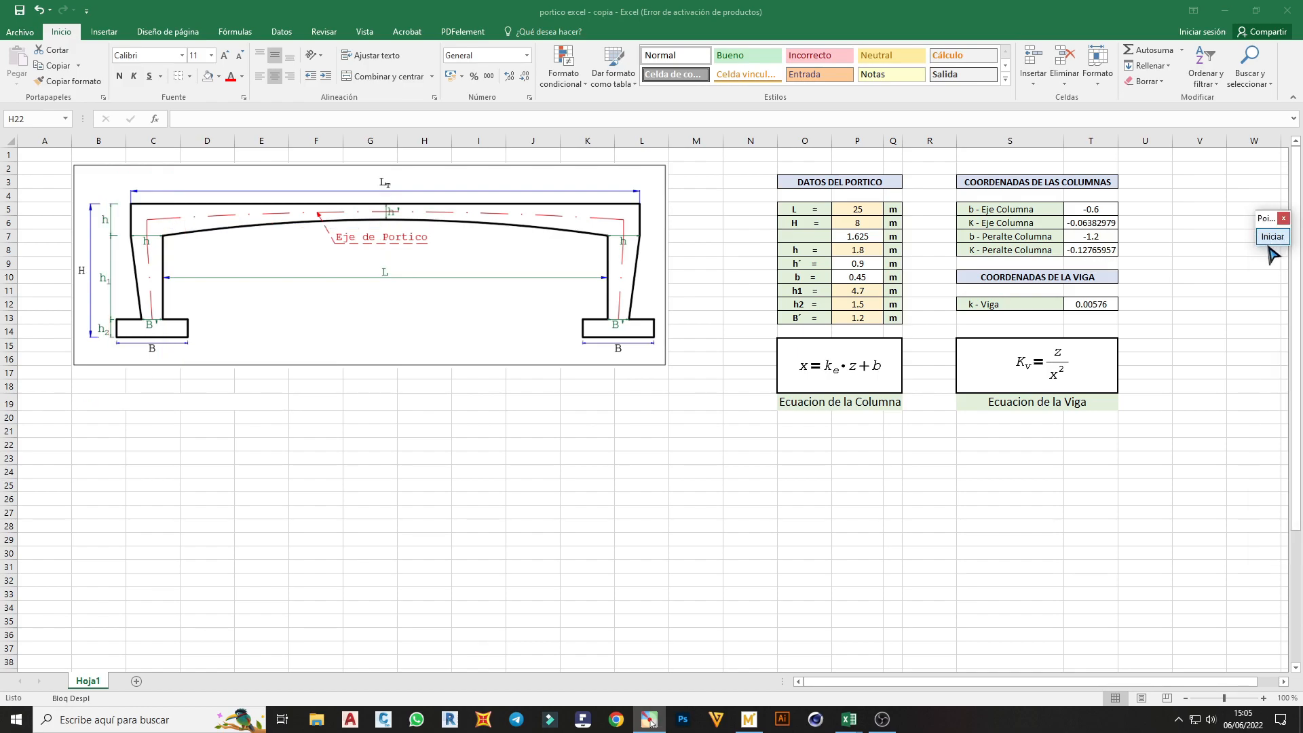
# Enter the title COORDENADAS - COLUMNA in the merged cell B19:E19 below the frame drawing
pyautogui.click(181, 402)
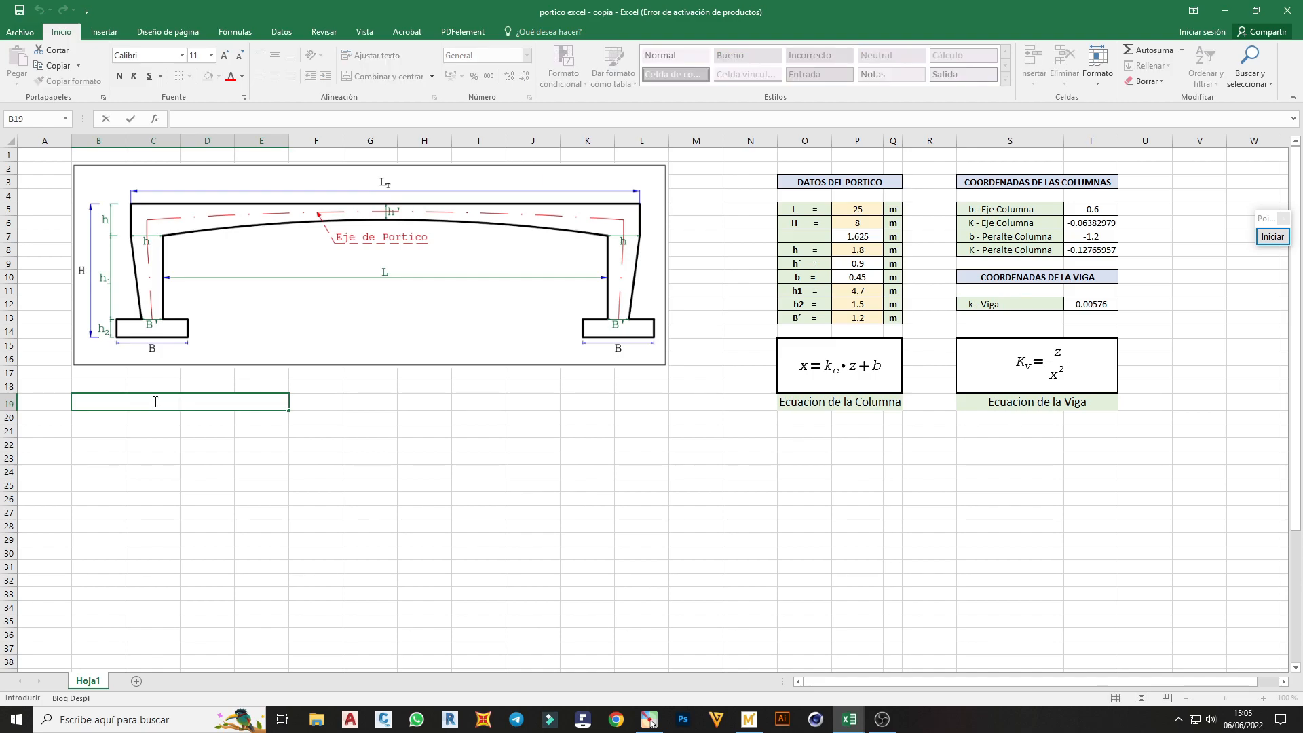
pyautogui.write('COORDENADAS - COLUMNA')
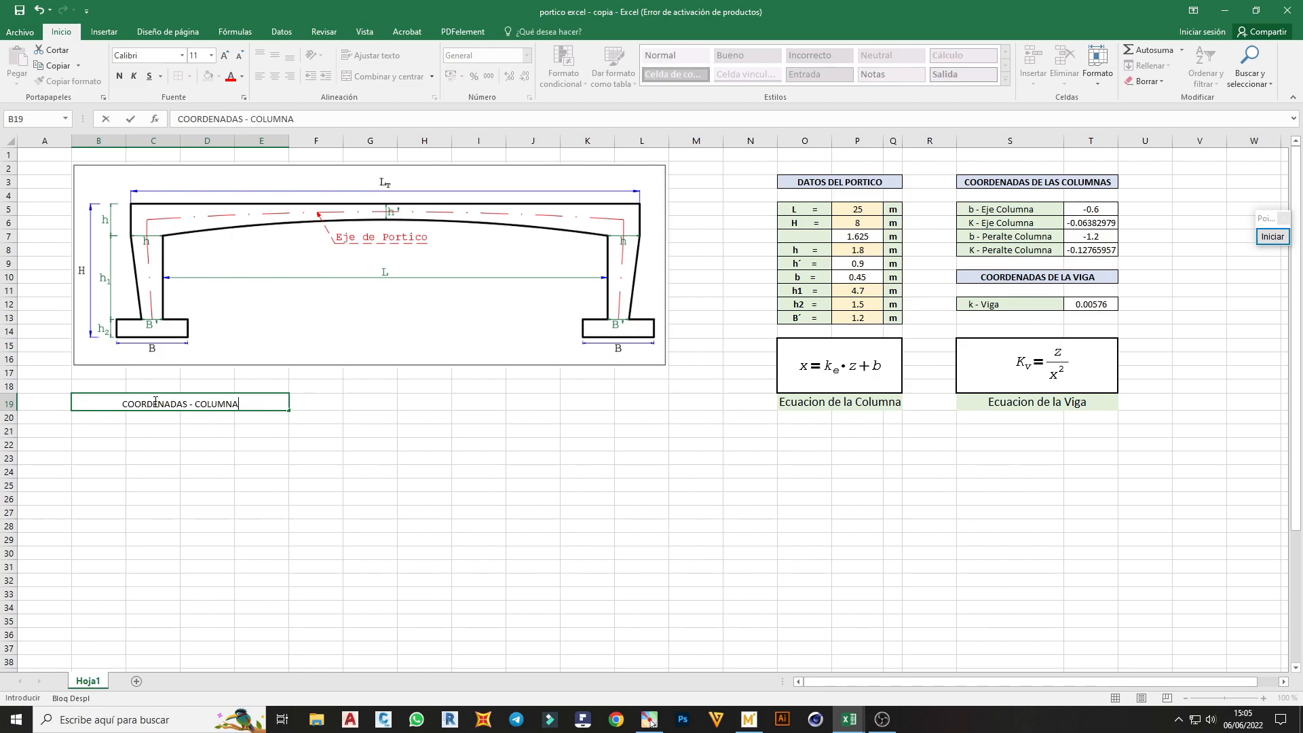
# Enter the table headings X - Coord in B20 and Z - Ecuacion in C20
pyautogui.click(97, 416)
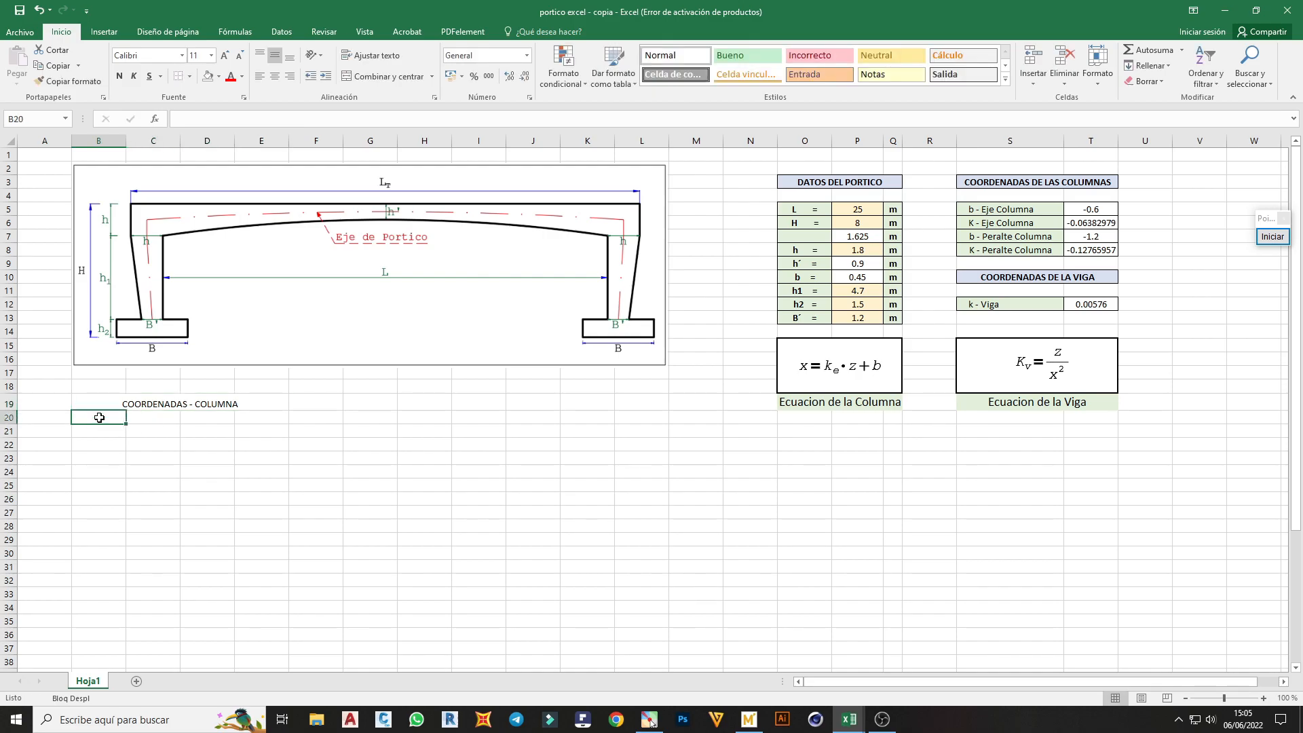
pyautogui.write('X')
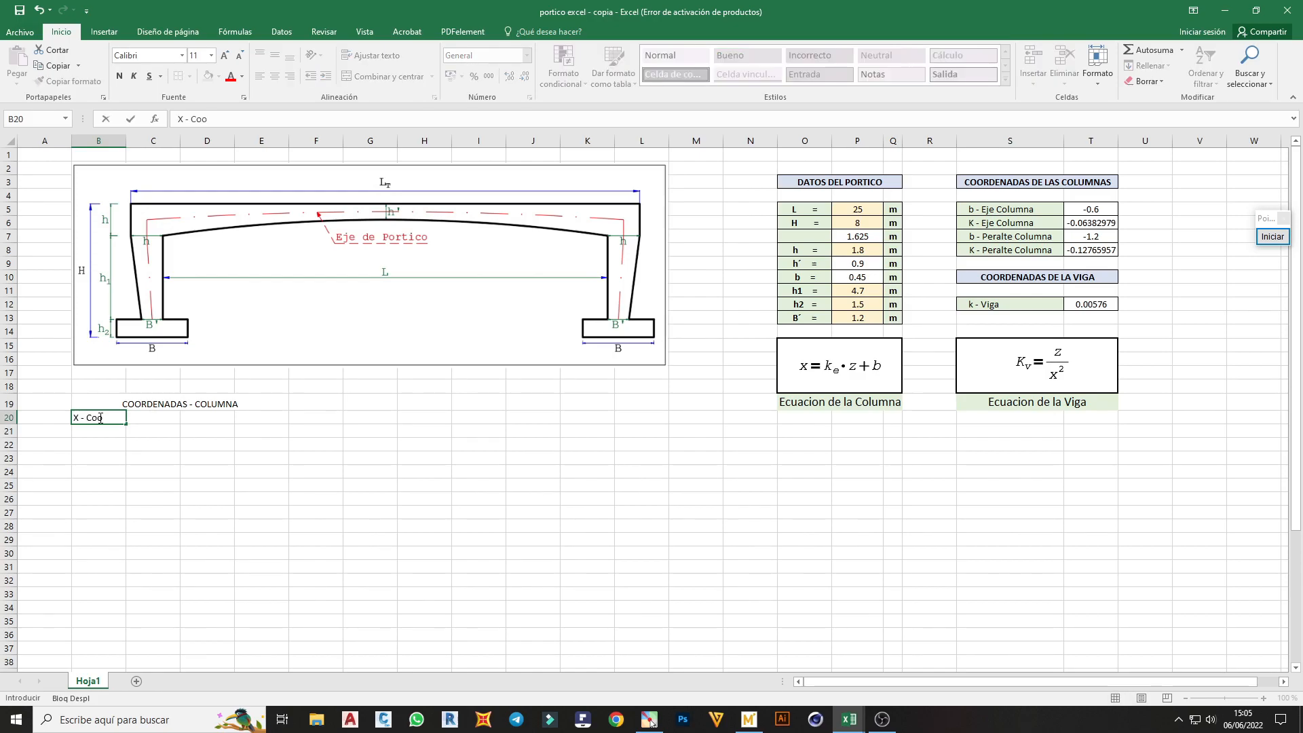
pyautogui.write('- Coord')
pyautogui.click(160, 420)
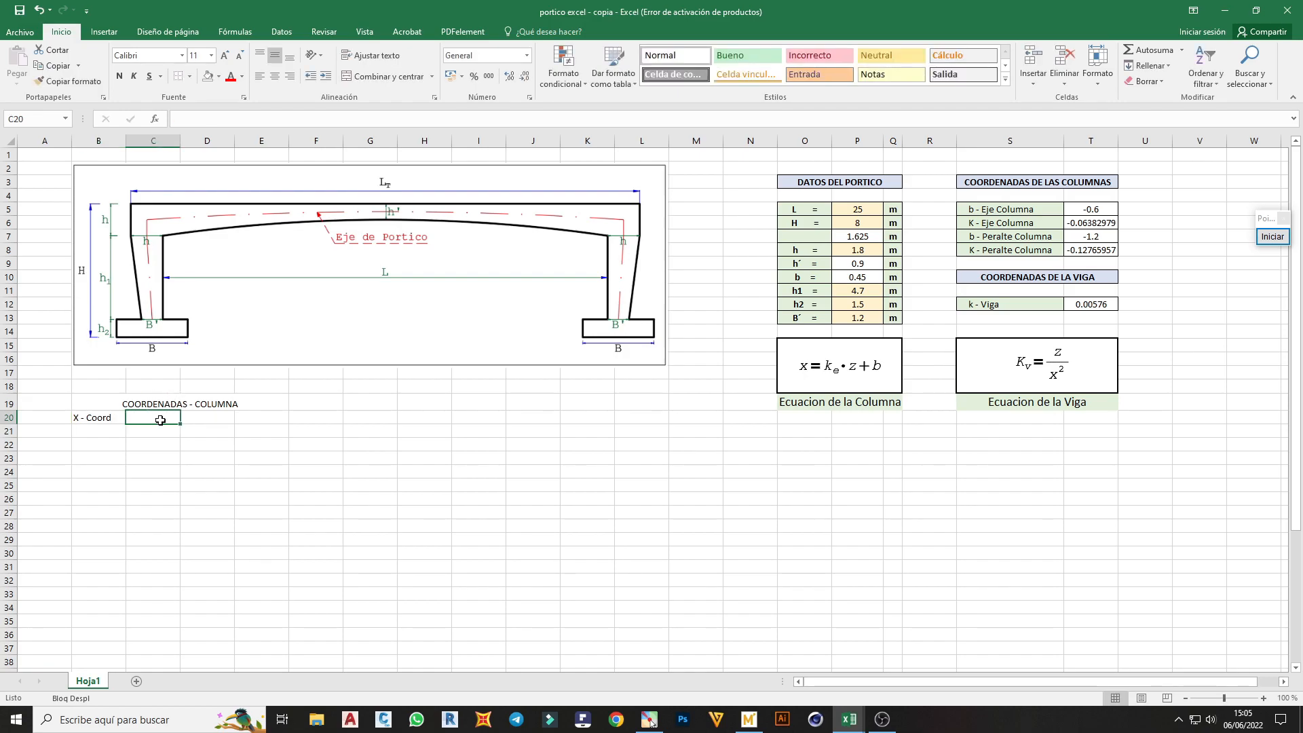
pyautogui.write('Z - Ecuacion')
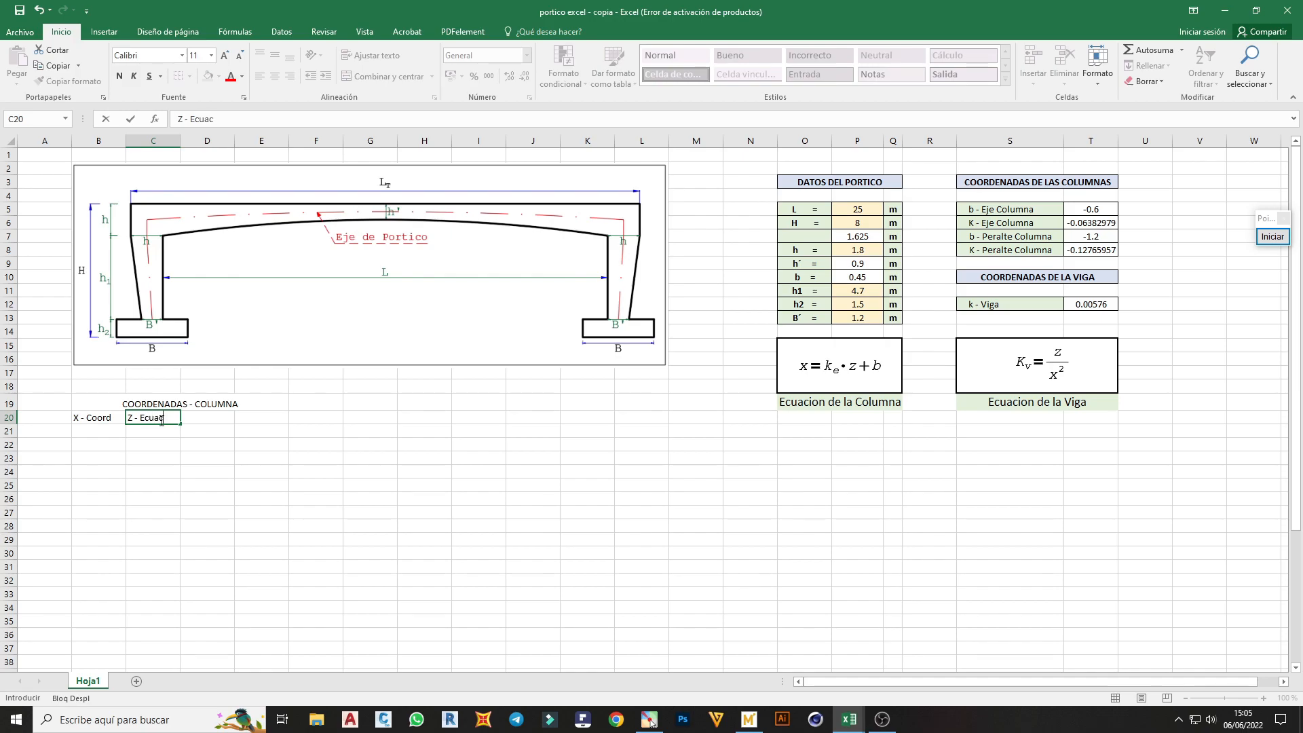
# Add the headings X - Eje in D20 and X - Peralte in E20
pyautogui.click(211, 421)
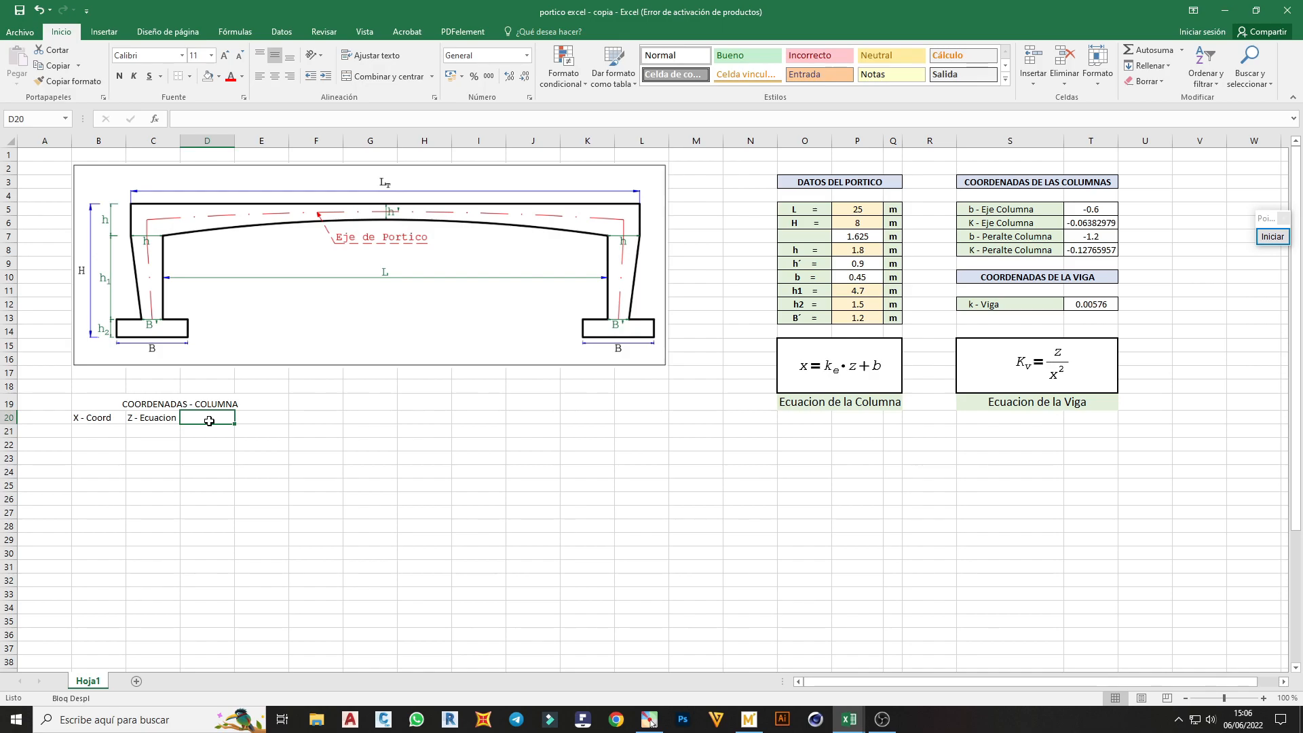
pyautogui.write('X - Eje')
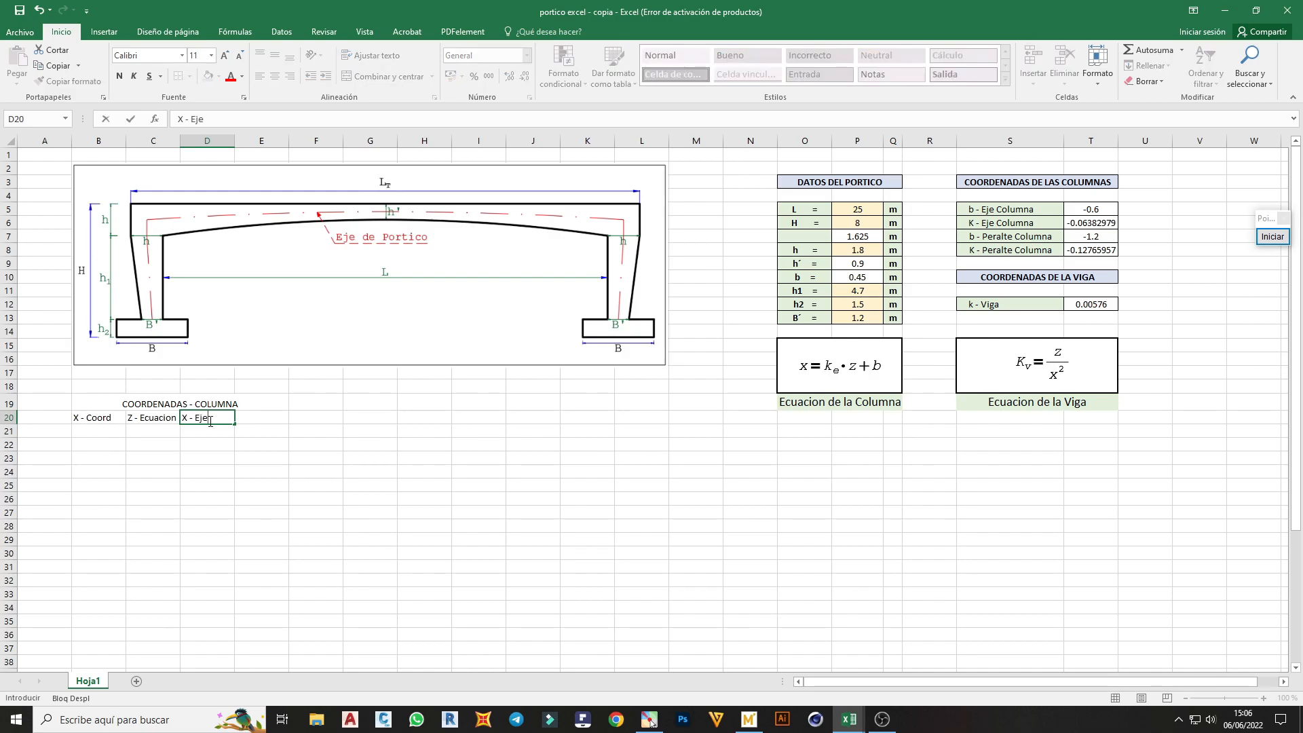
pyautogui.click(247, 429)
pyautogui.click(223, 419)
pyautogui.moveTo(235, 424); pyautogui.dragTo(290, 424)
pyautogui.doubleClick(292, 423)
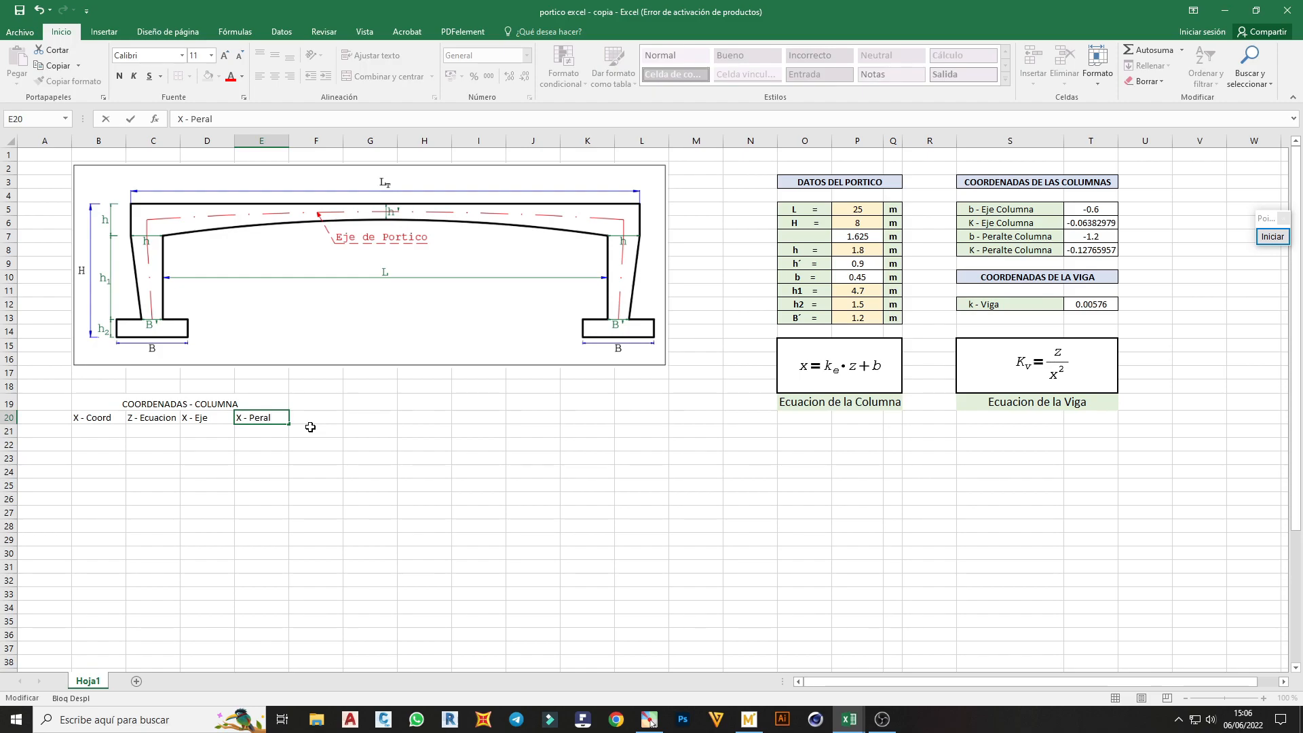
pyautogui.click(310, 427)
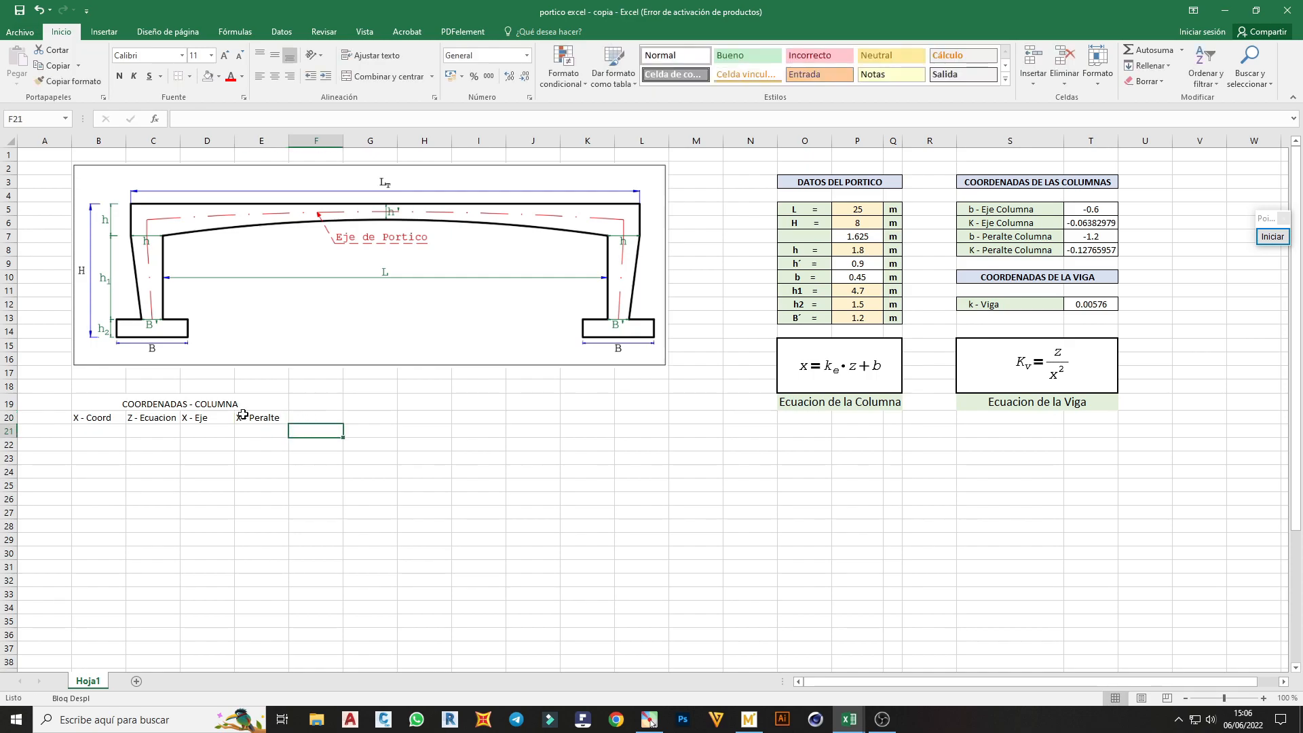
# Enter 0 in B21 under X - Coord and fill it down to B30
pyautogui.click(218, 443)
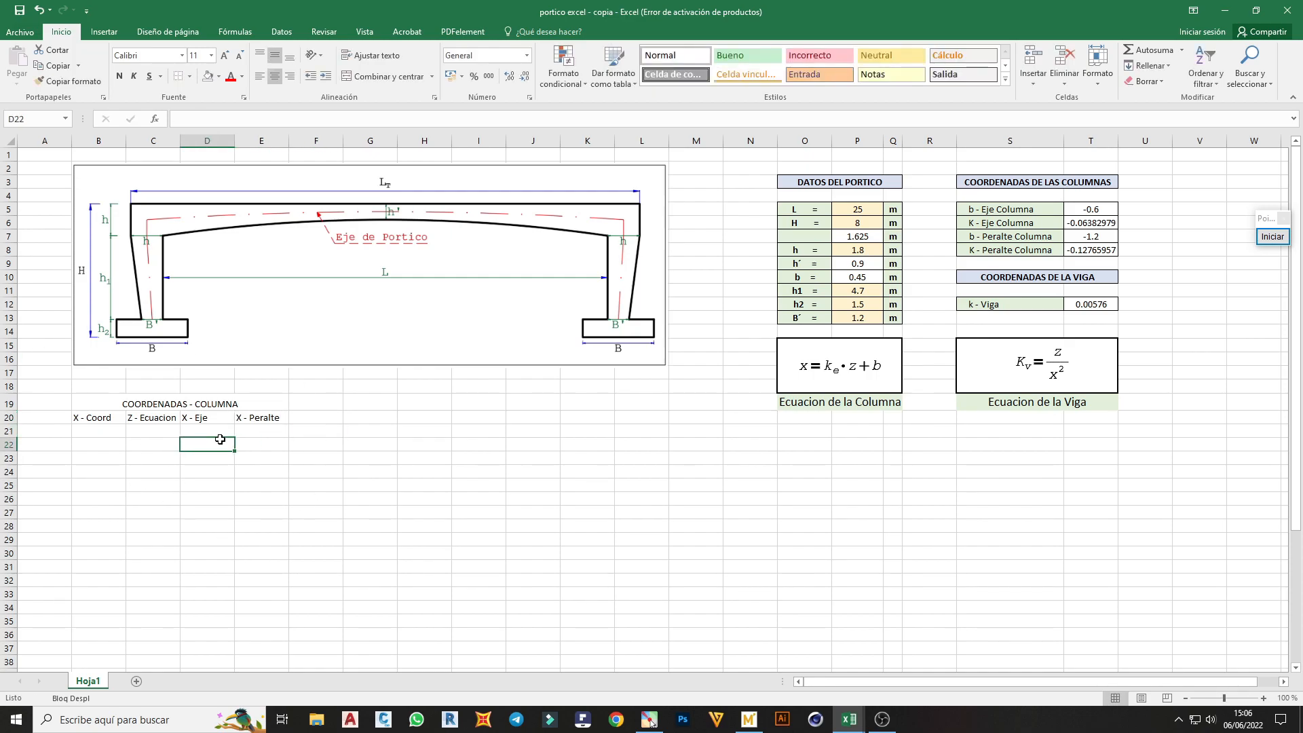
pyautogui.moveTo(96, 422); pyautogui.dragTo(278, 424)
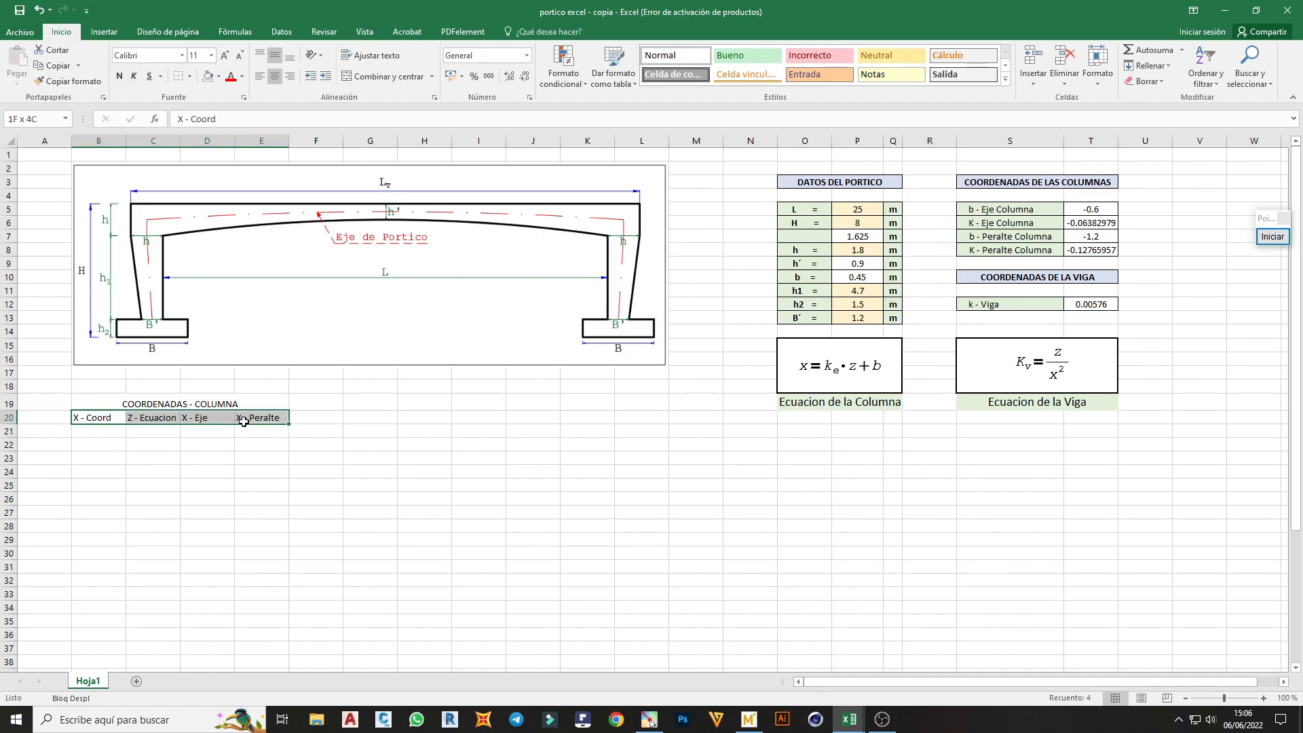
pyautogui.click(111, 435)
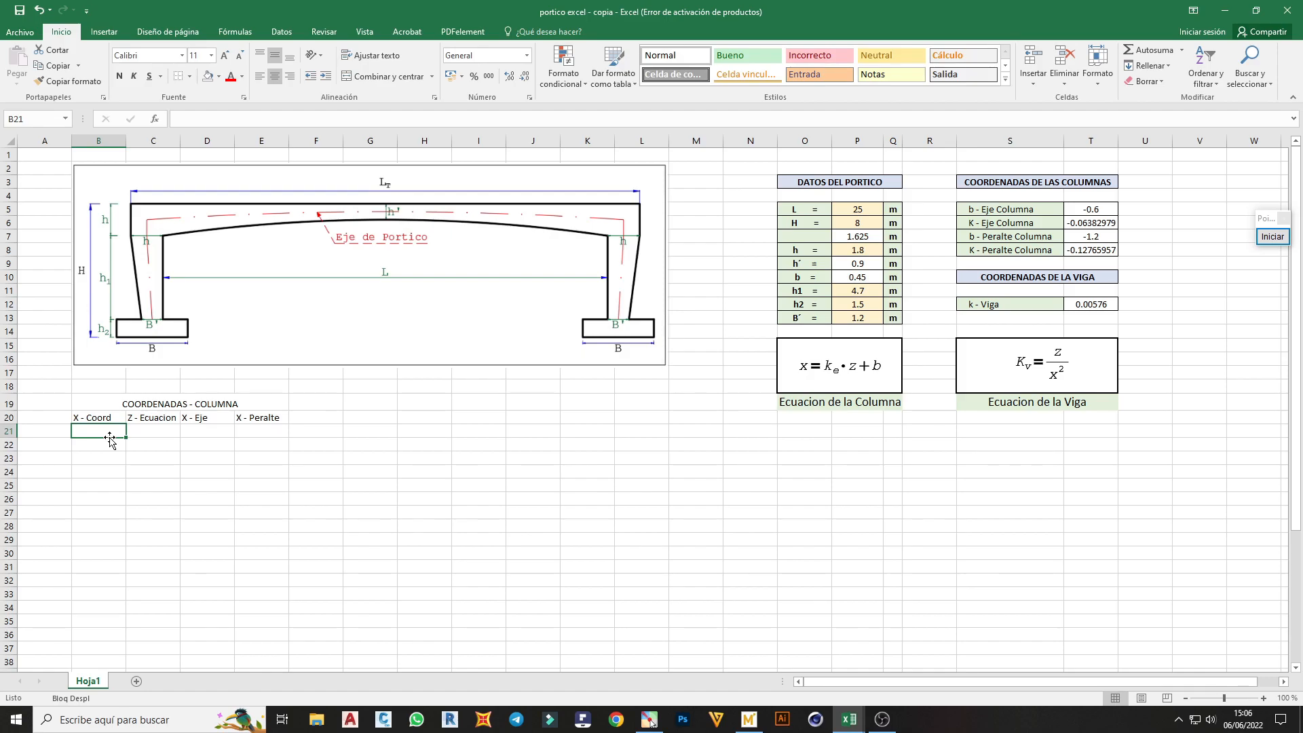
pyautogui.write('0')
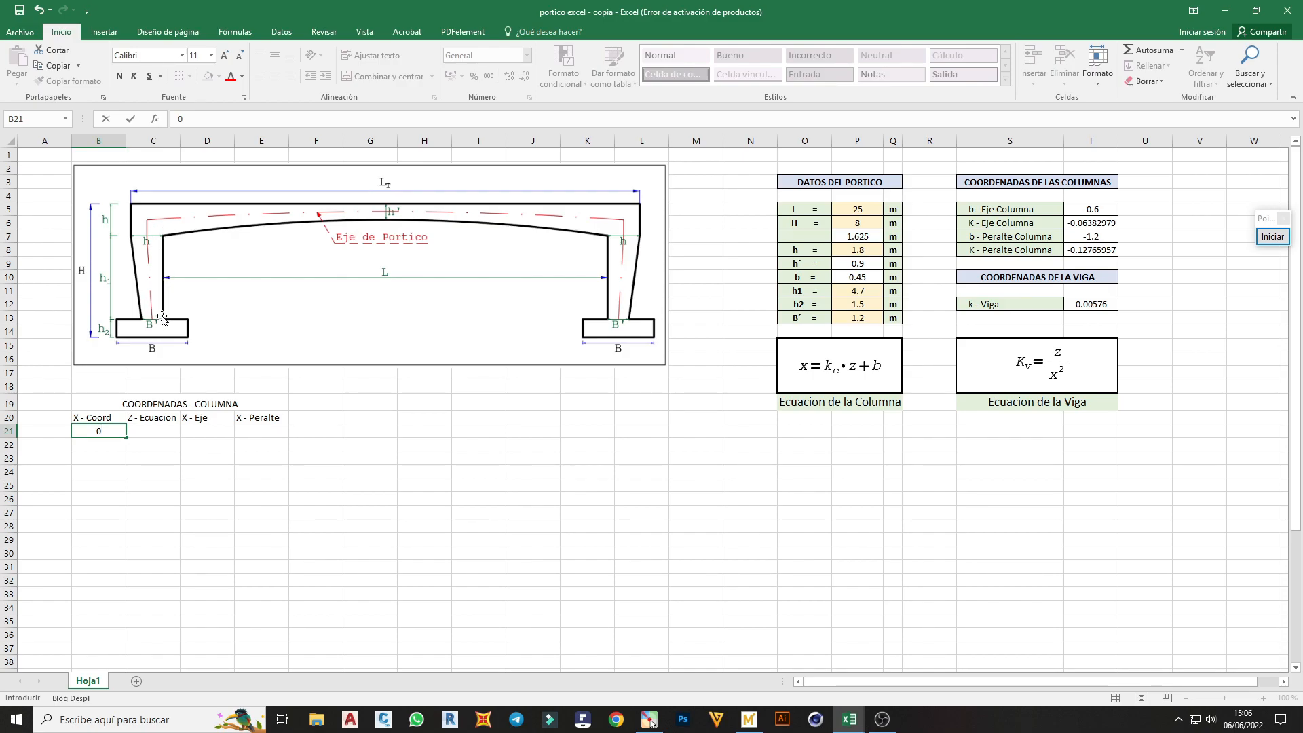
pyautogui.click(107, 448)
pyautogui.click(108, 432)
pyautogui.moveTo(128, 439); pyautogui.dragTo(122, 555)
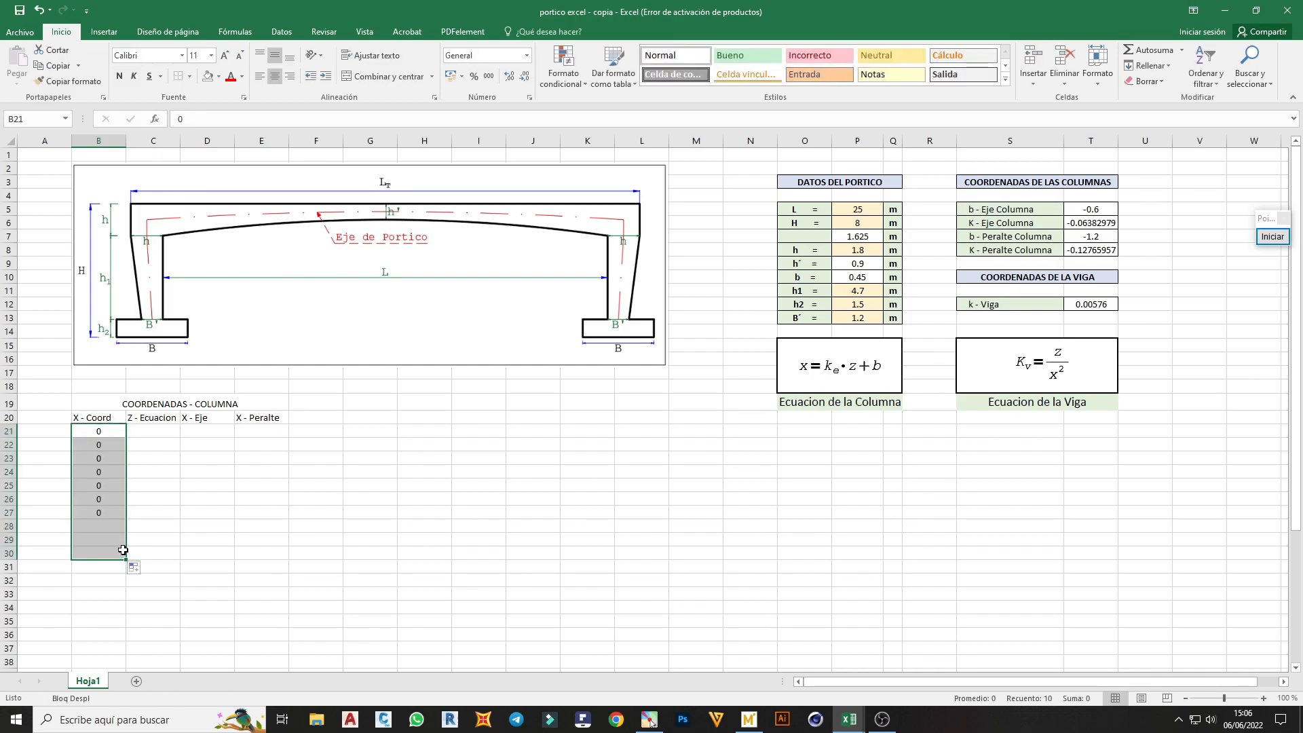
# Enter 0 as the first Z - Ecuacion value in C21
pyautogui.click(147, 432)
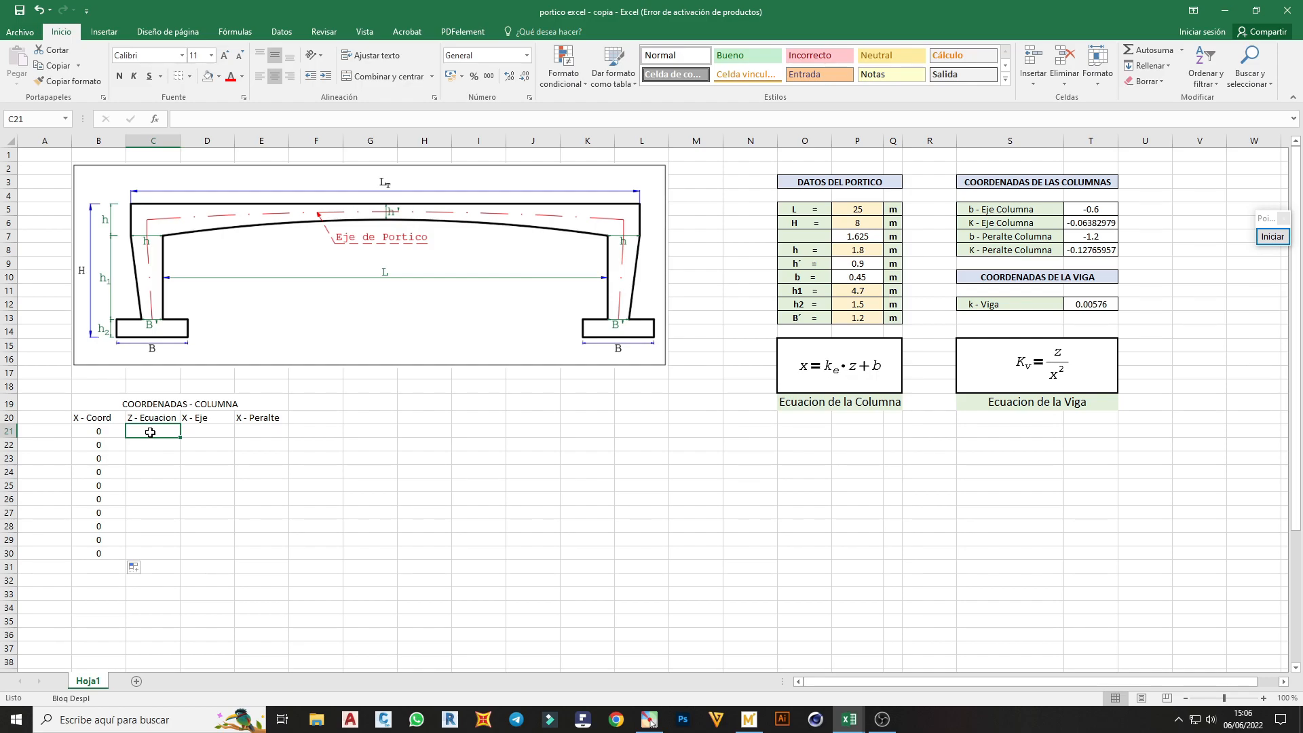
pyautogui.write('0')
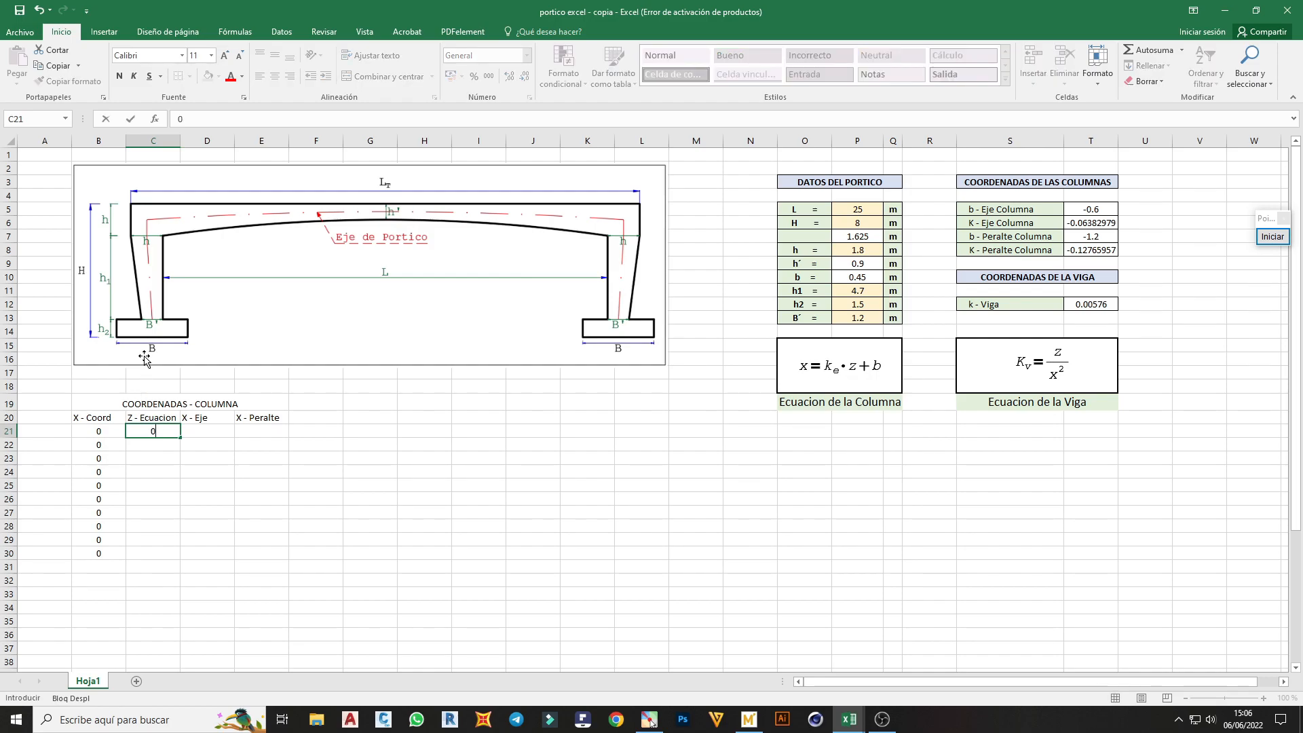
pyautogui.click(159, 445)
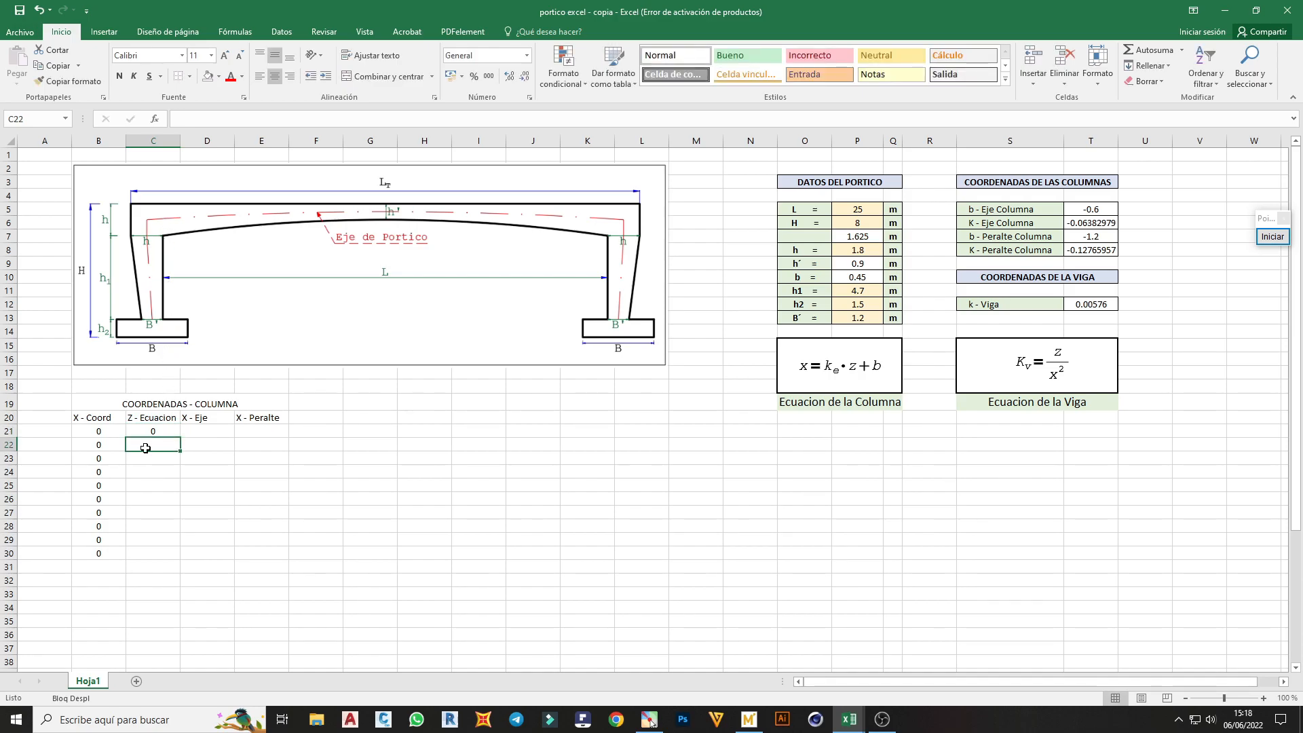
# Enter the formula =$P$11/10+C21 in C22 and fill it down to C31
pyautogui.write('=')
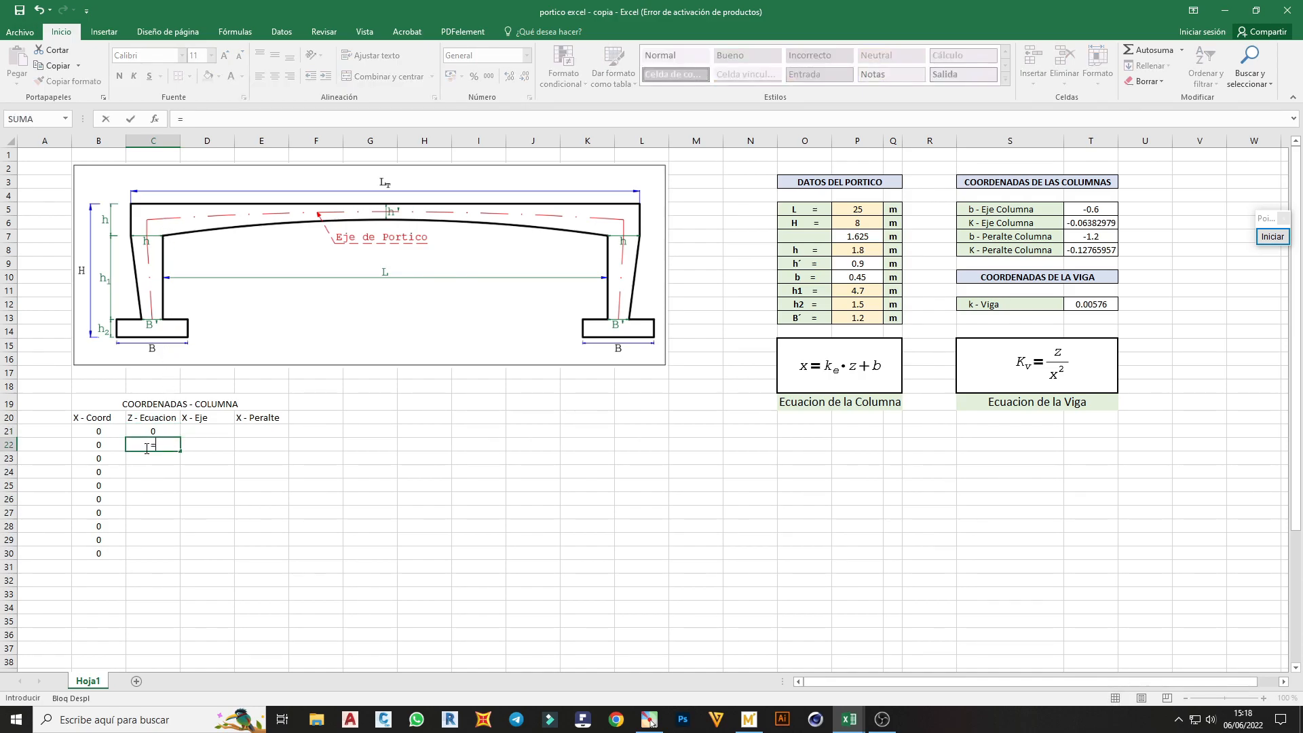
pyautogui.click(863, 294)
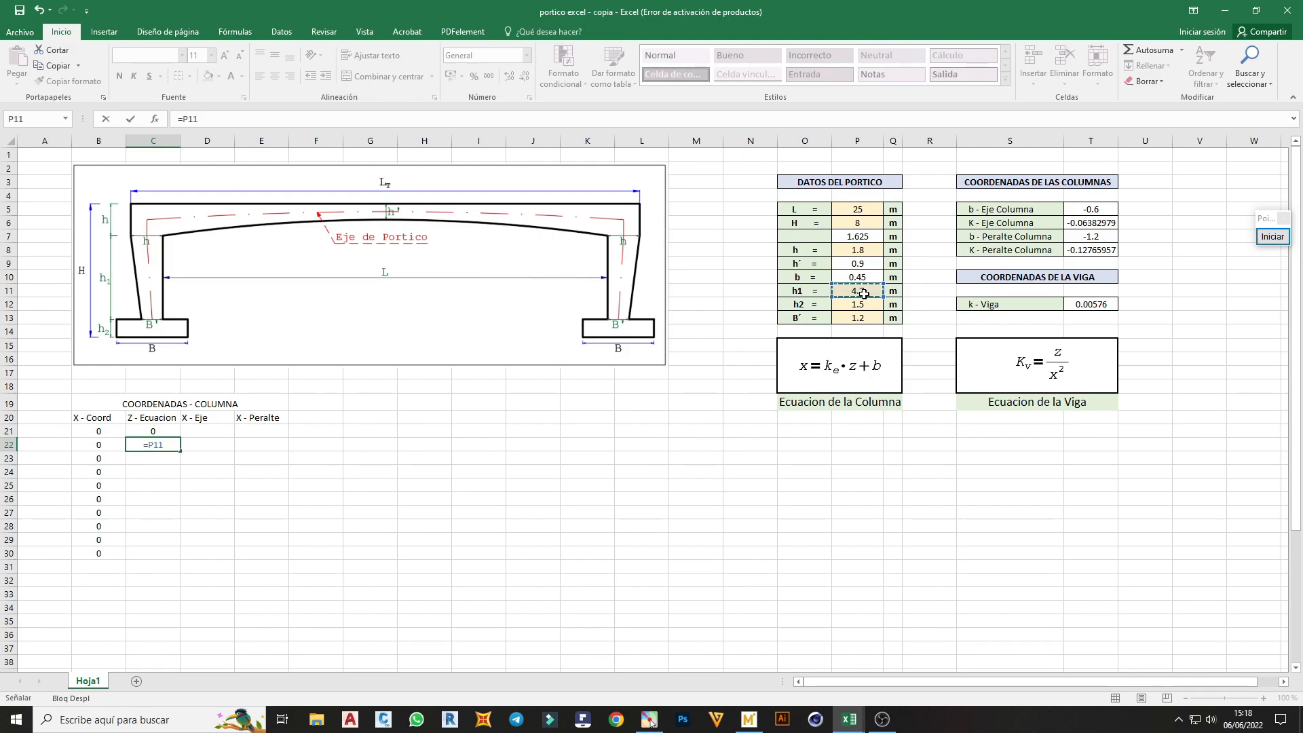
pyautogui.press('F4')
pyautogui.write('/10 +')
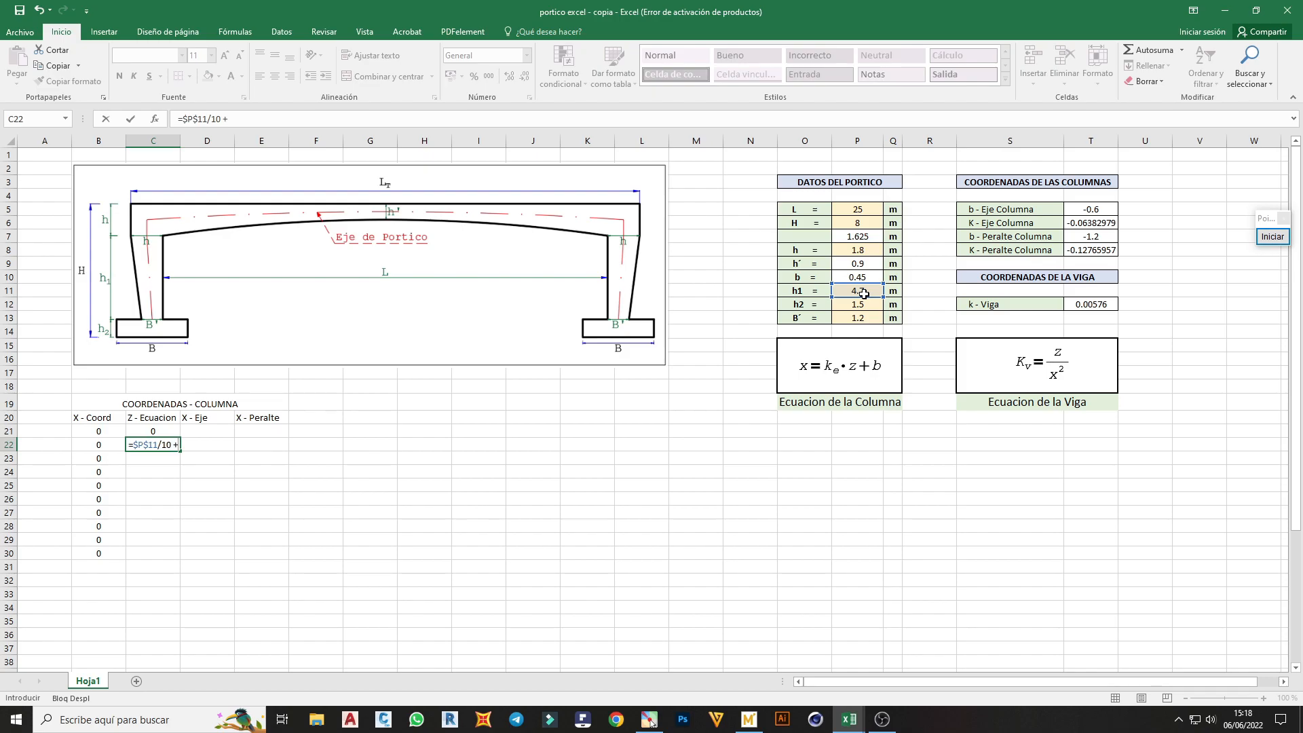
pyautogui.click(157, 430)
pyautogui.press('Return')
pyautogui.click(155, 445)
pyautogui.moveTo(180, 451); pyautogui.dragTo(179, 572)
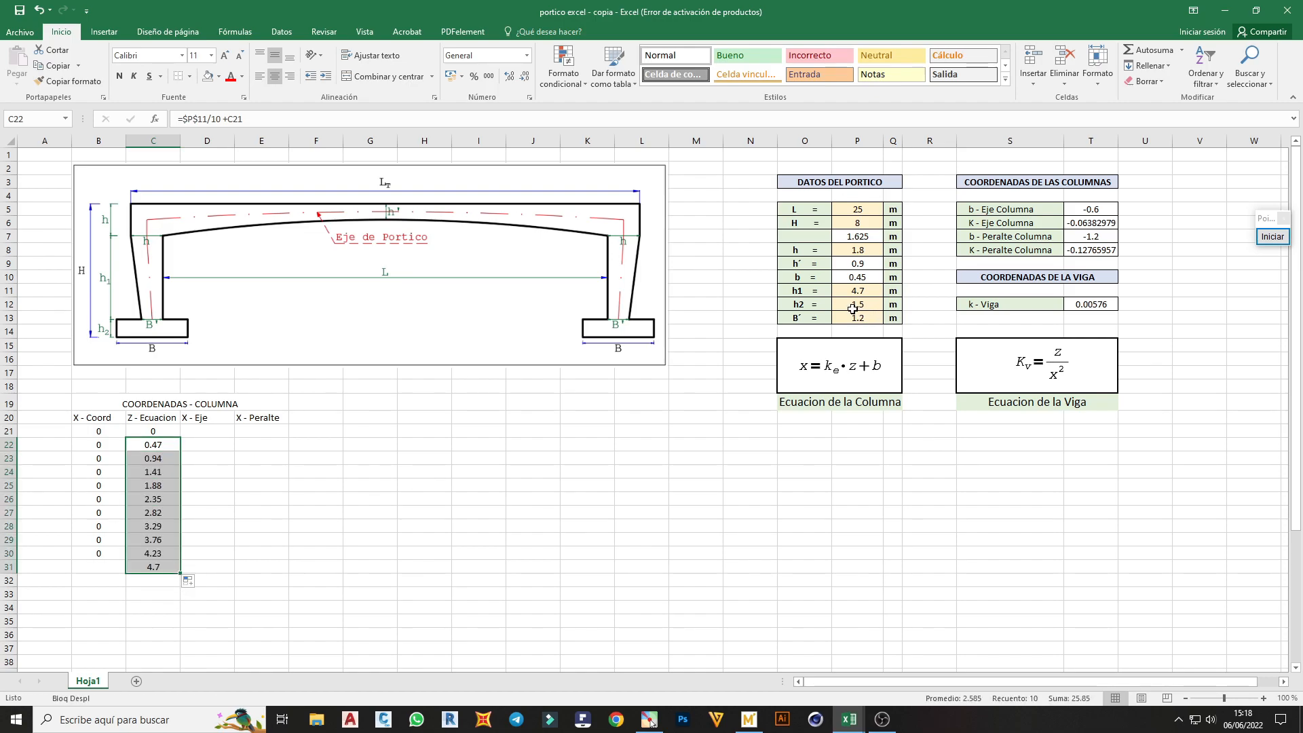
# Extend the X - Coord zeros from B30 down to B31
pyautogui.click(121, 554)
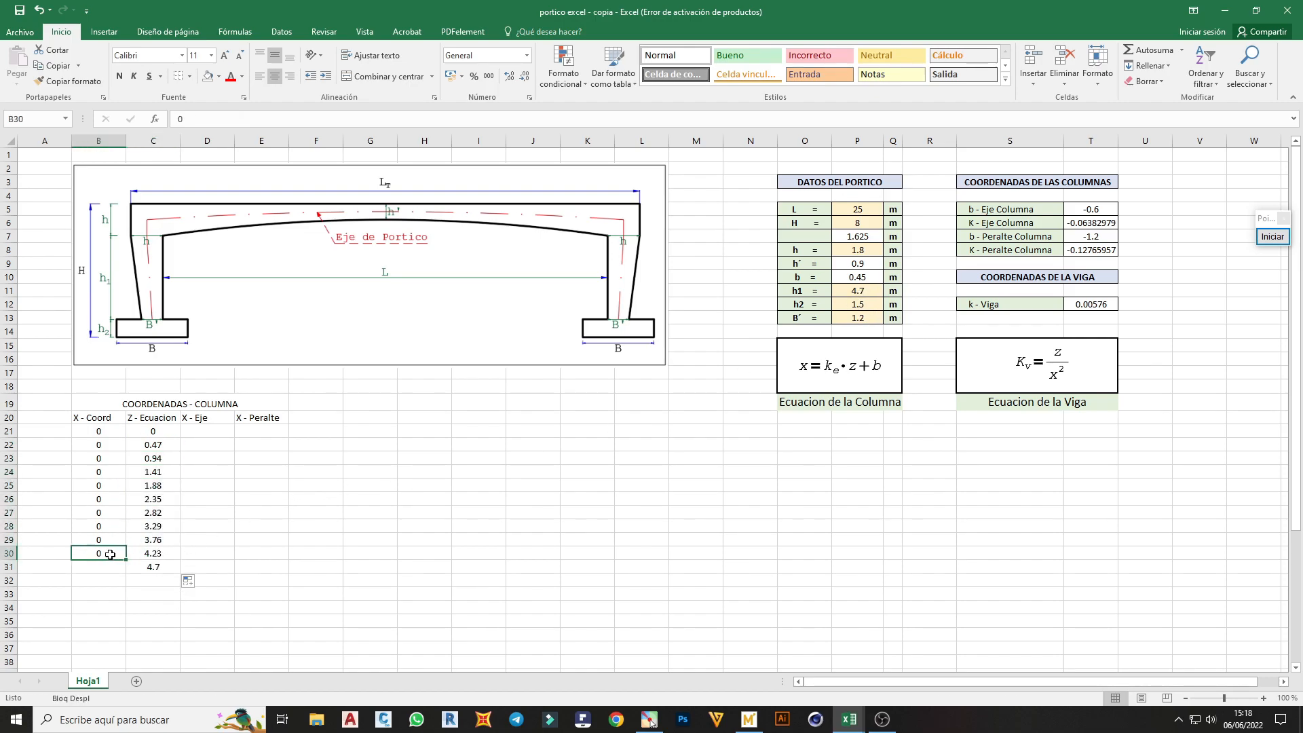
pyautogui.moveTo(125, 558); pyautogui.dragTo(127, 573)
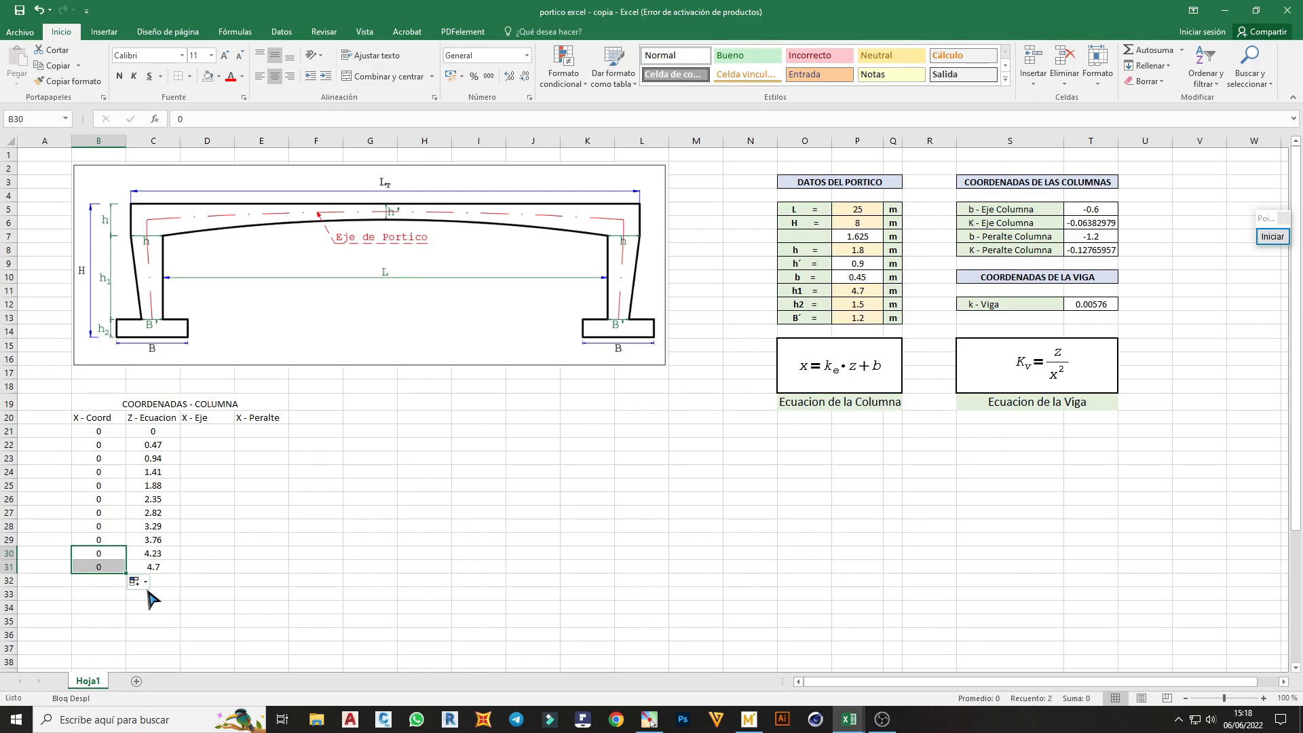
pyautogui.click(174, 540)
# Enter the axis formula =$T$6*C21+$T$5 in D21 under X - Eje and fill it down to D31
pyautogui.click(200, 433)
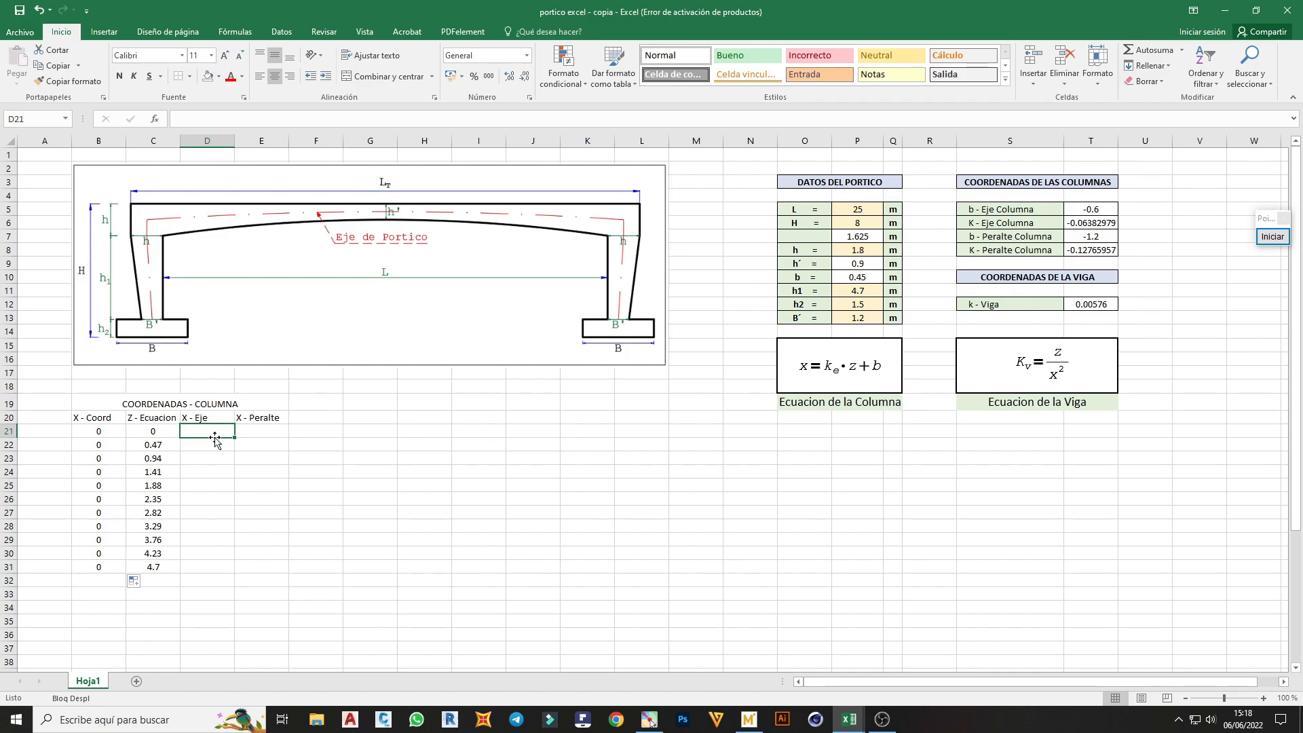
pyautogui.write('=')
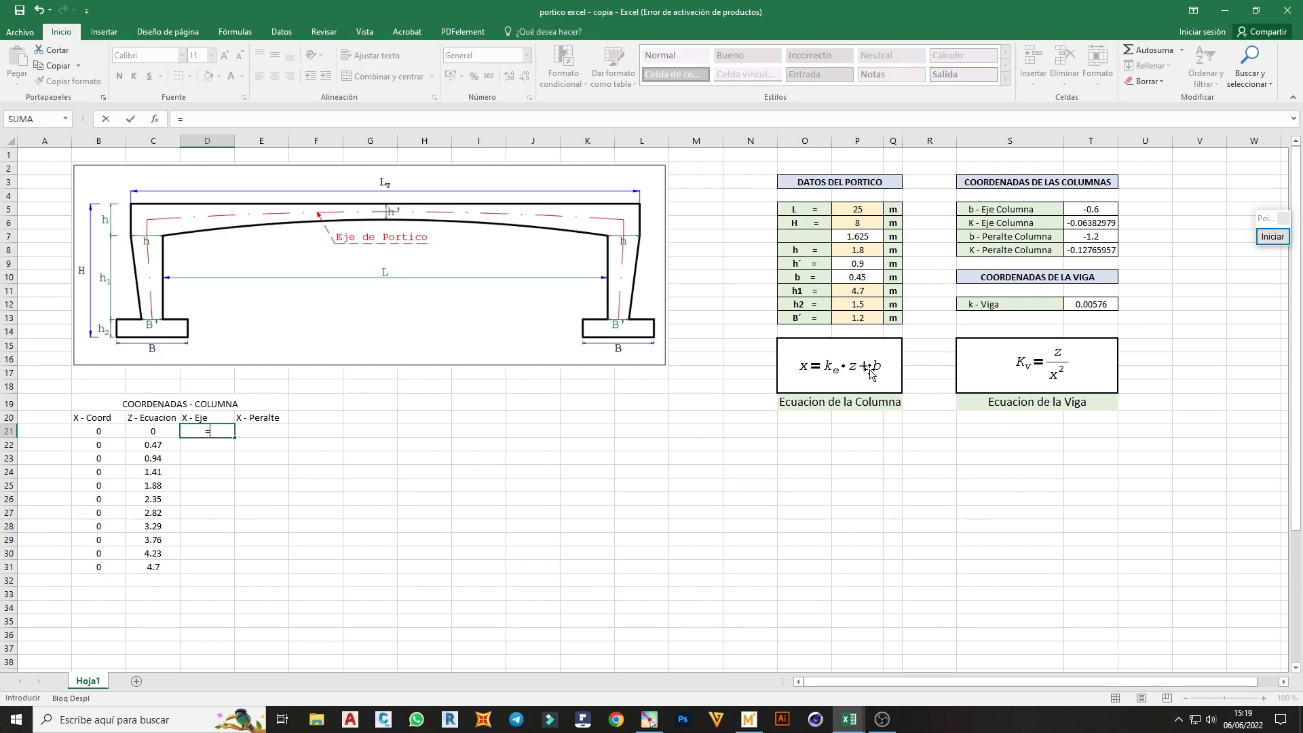
pyautogui.click(1092, 224)
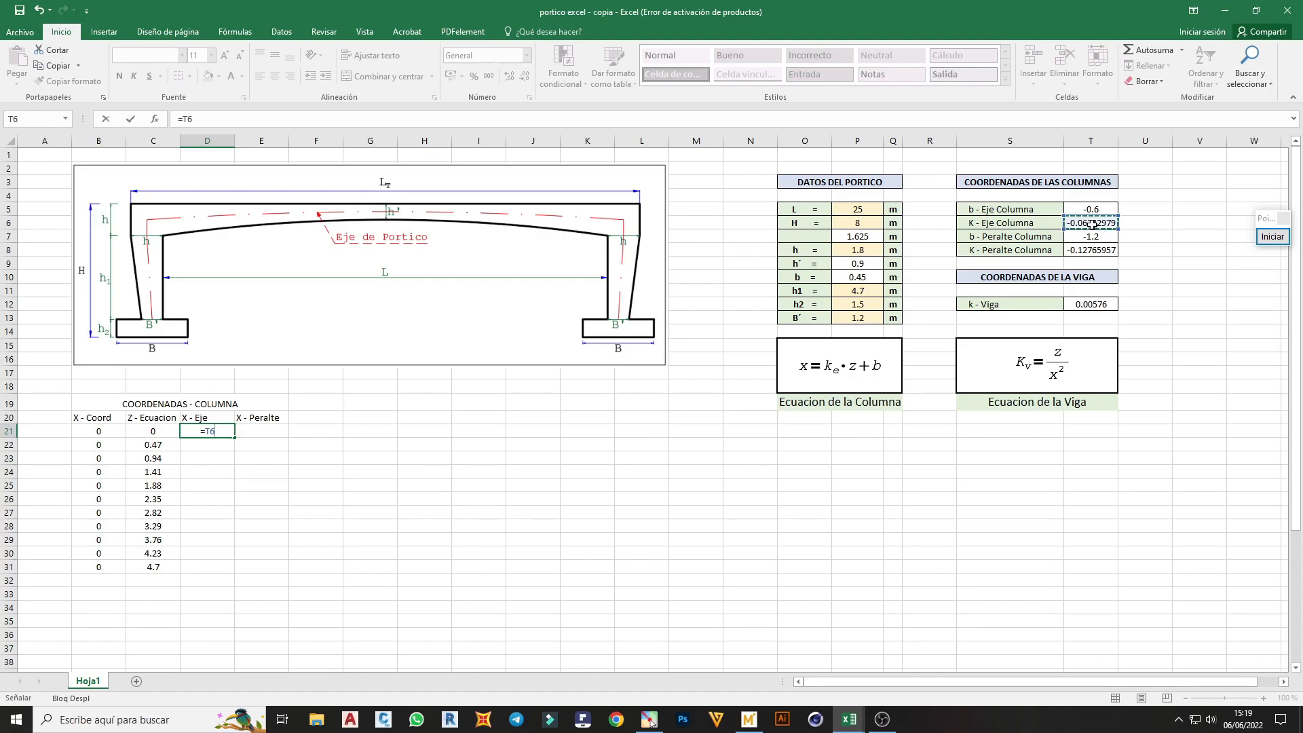
pyautogui.press('F4')
pyautogui.write('*')
pyautogui.click(157, 433)
pyautogui.write('+')
pyautogui.click(1104, 210)
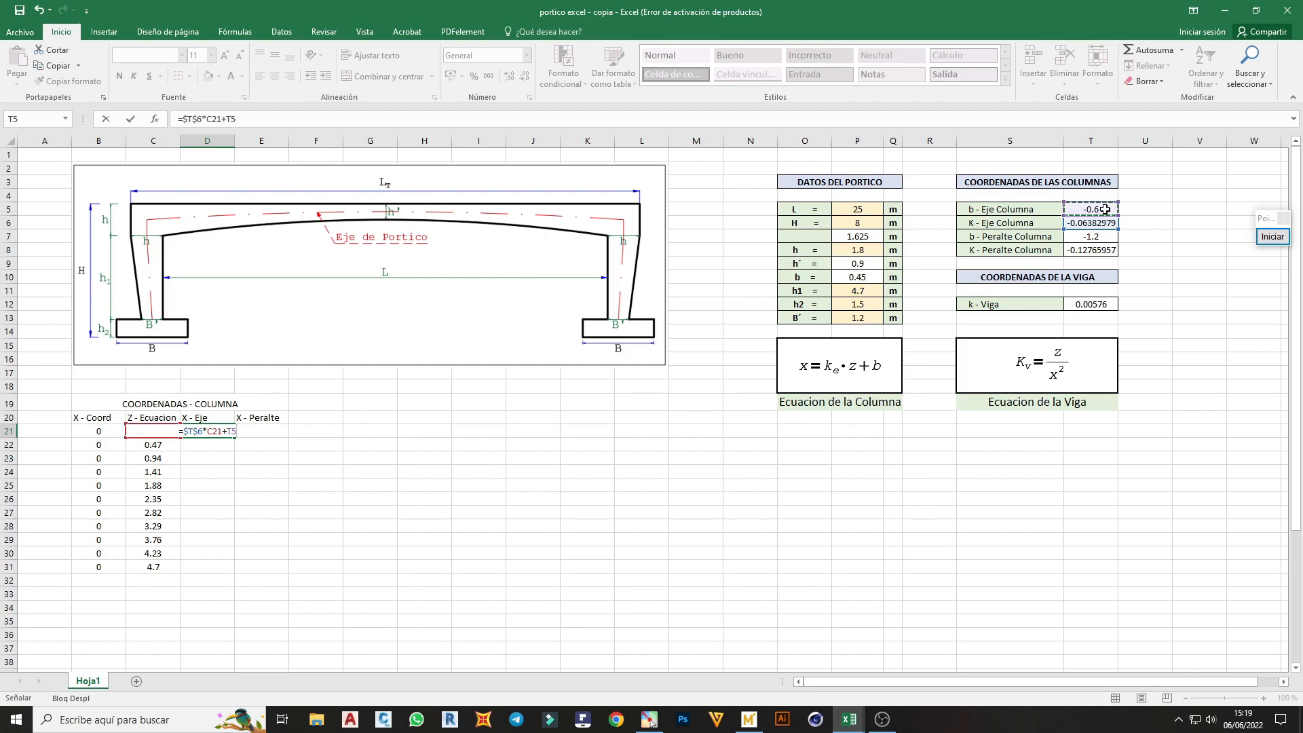
pyautogui.press('Return')
pyautogui.click(207, 432)
pyautogui.moveTo(234, 437); pyautogui.dragTo(233, 573)
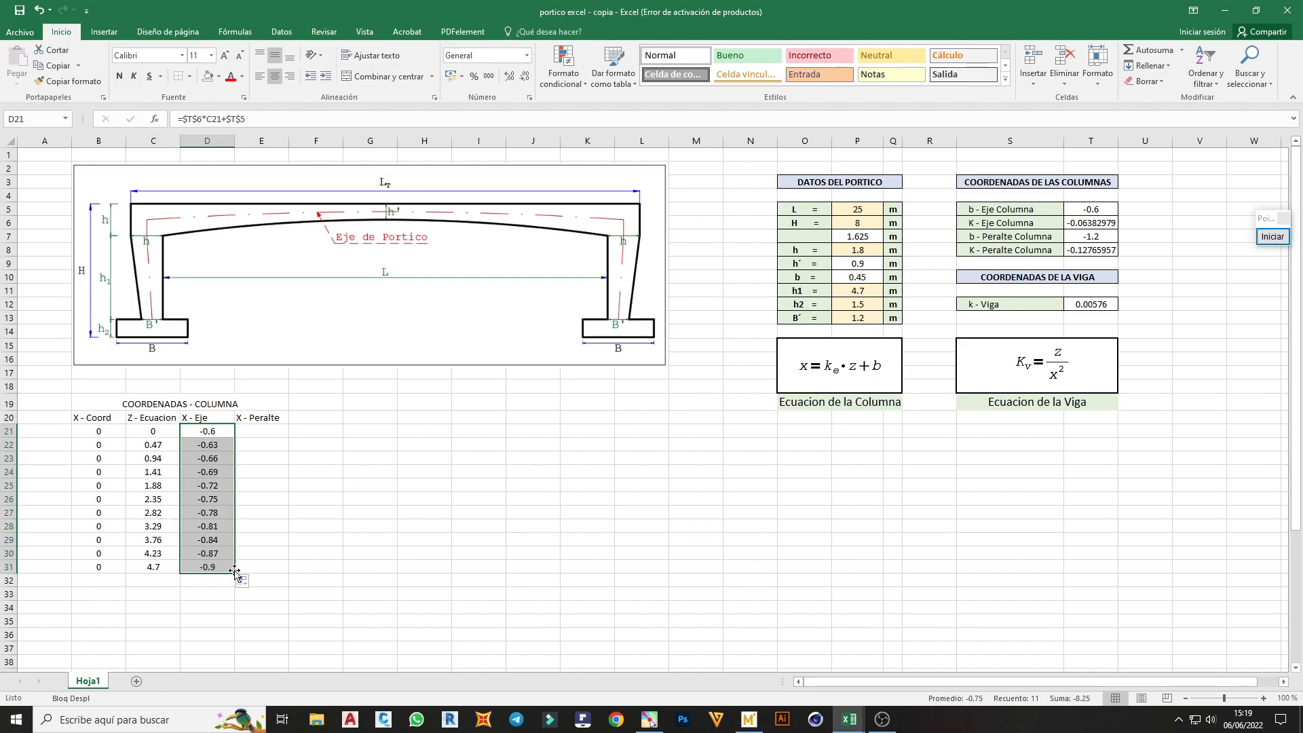
# Enter the formula =$T$8*C21+$T$7 in E21 under X - Peralte and fill it down to E31
pyautogui.click(264, 432)
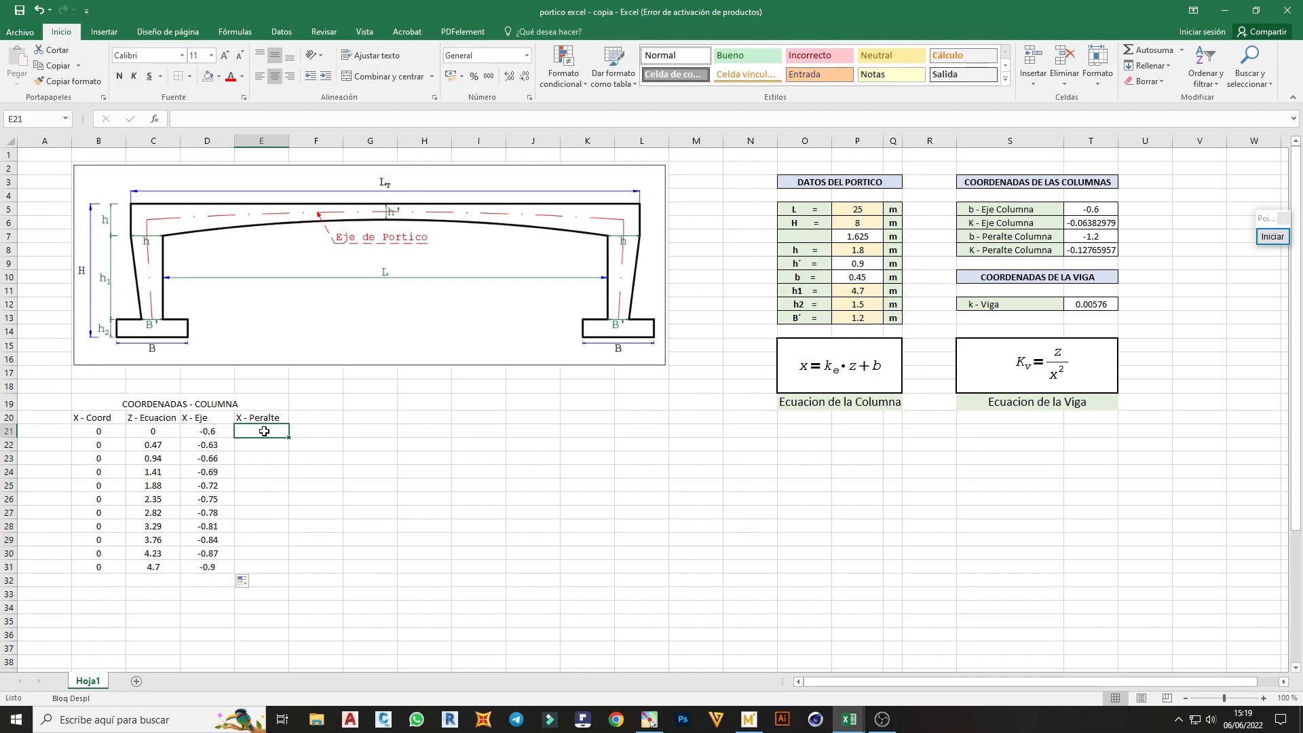
pyautogui.write('=')
pyautogui.click(1088, 251)
pyautogui.press('F4')
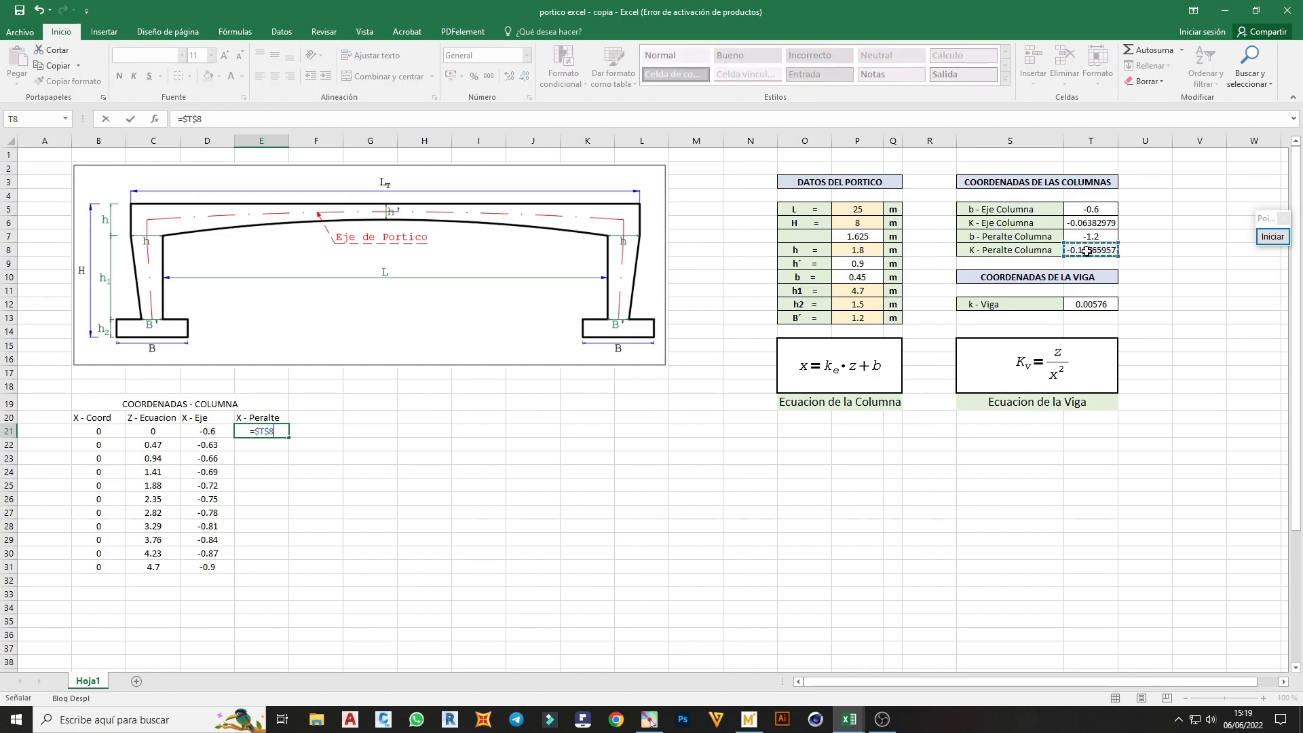
pyautogui.write('*')
pyautogui.click(145, 431)
pyautogui.write('+')
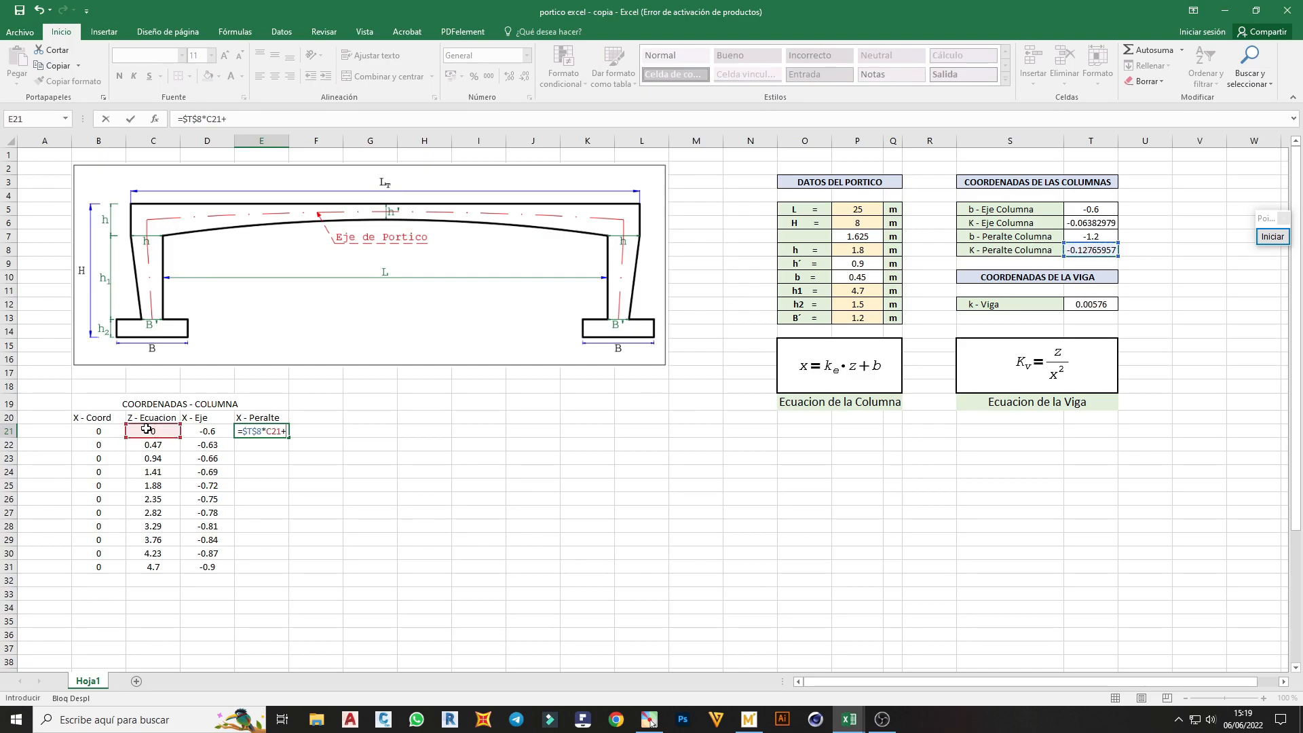
pyautogui.click(1103, 237)
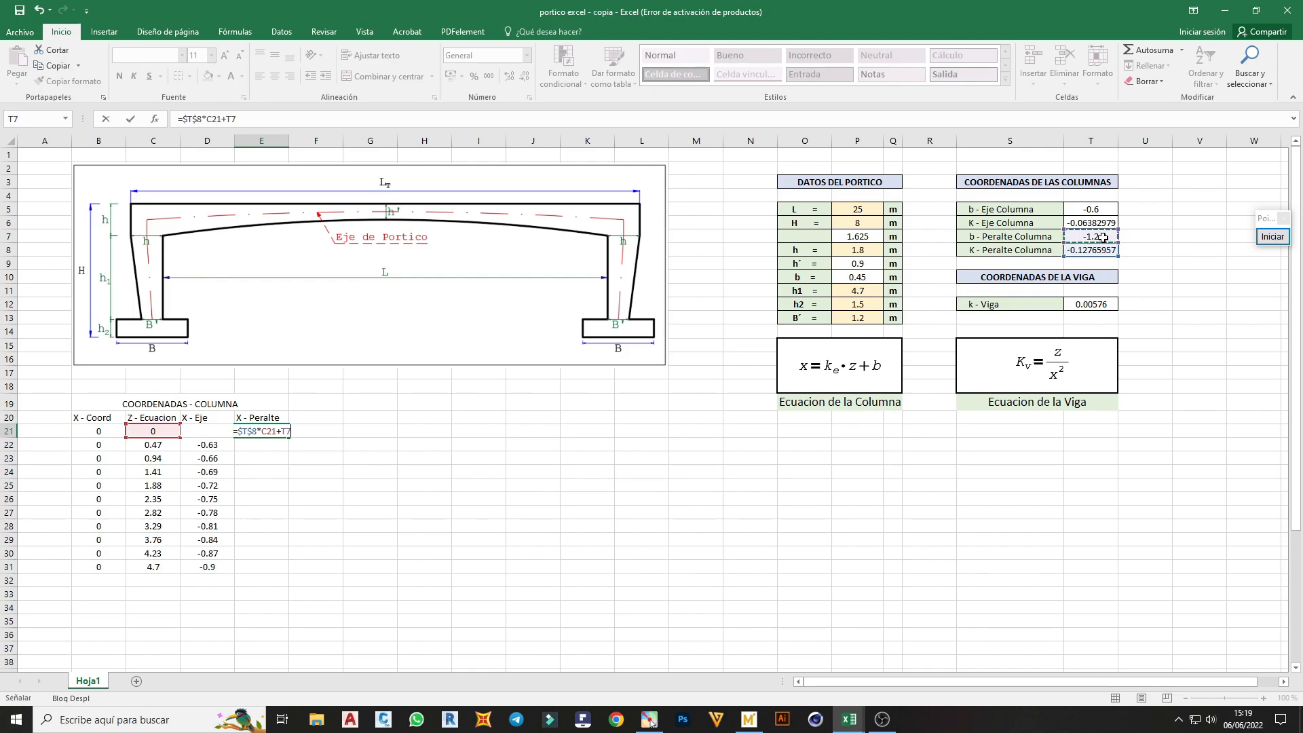
pyautogui.press('F4')
pyautogui.press('Return')
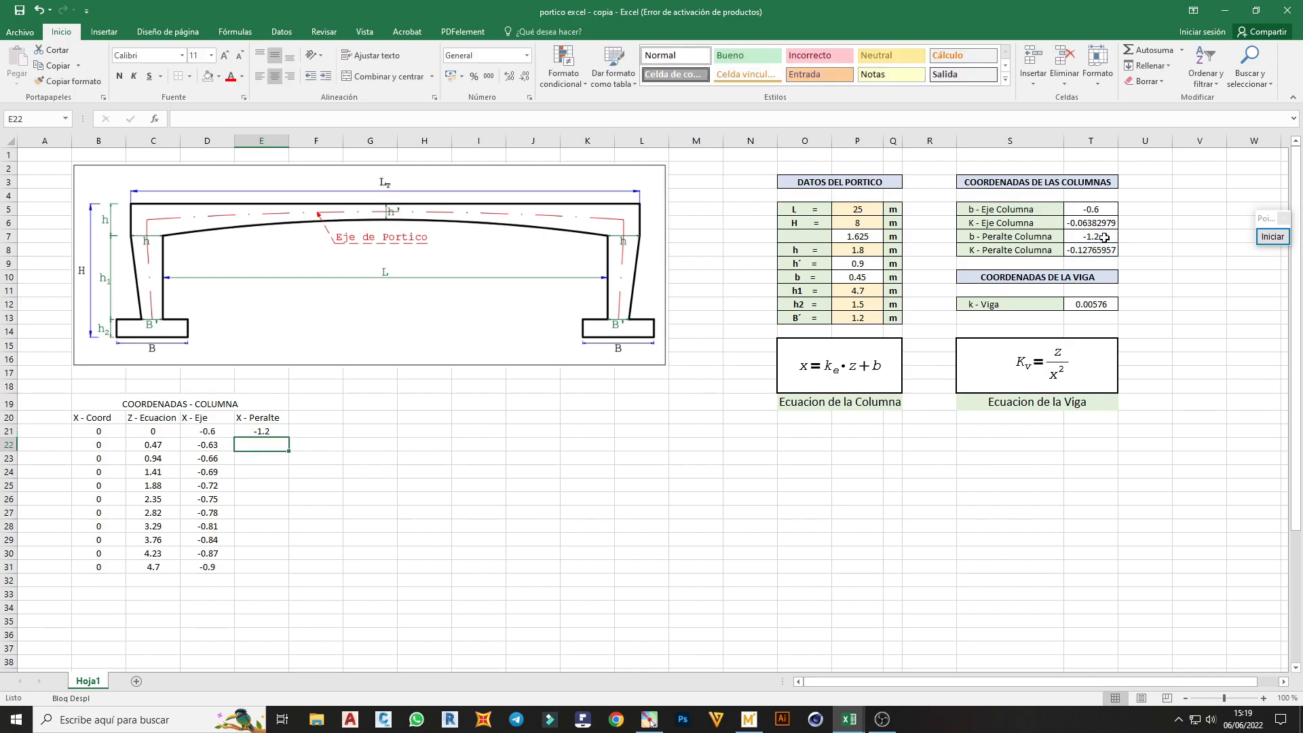
pyautogui.click(260, 432)
pyautogui.moveTo(288, 438); pyautogui.dragTo(92, 406)
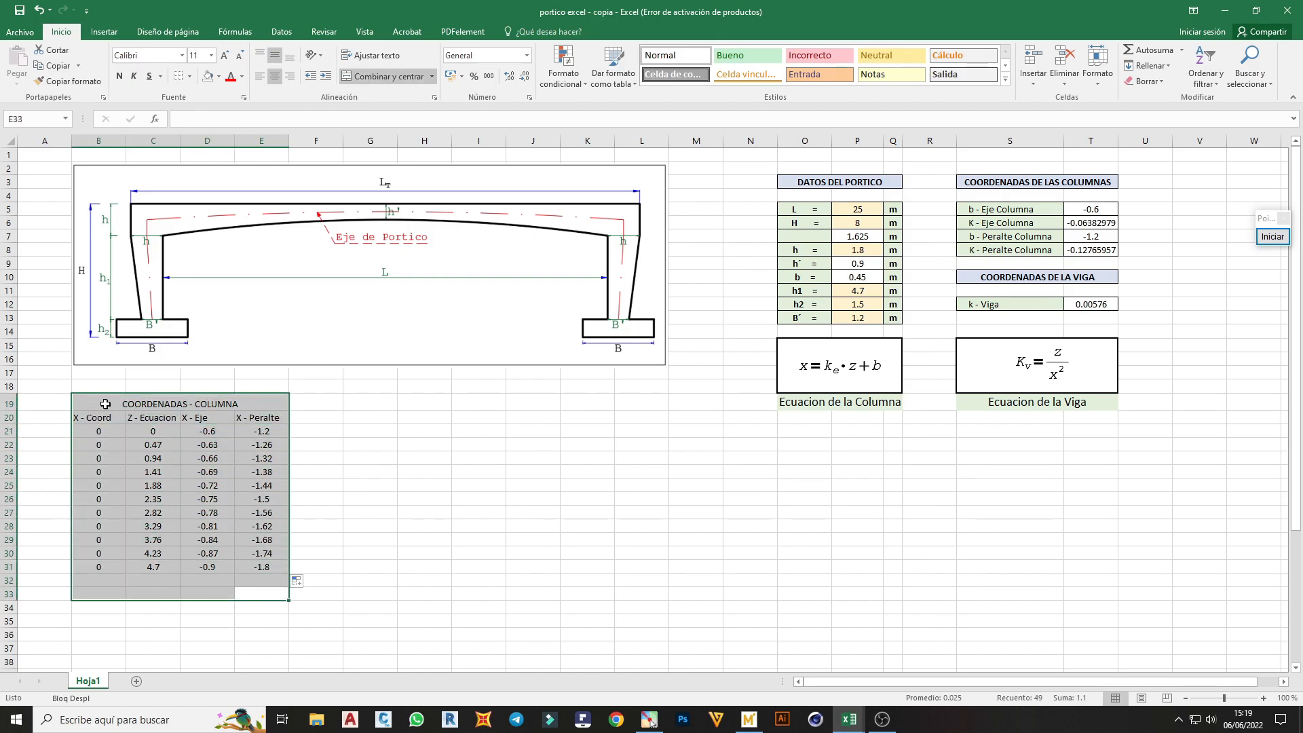
# Centre the contents of B19:E33 horizontally and vertically and apply borders to all its cells
pyautogui.click(275, 76)
pyautogui.click(276, 77)
pyautogui.click(275, 56)
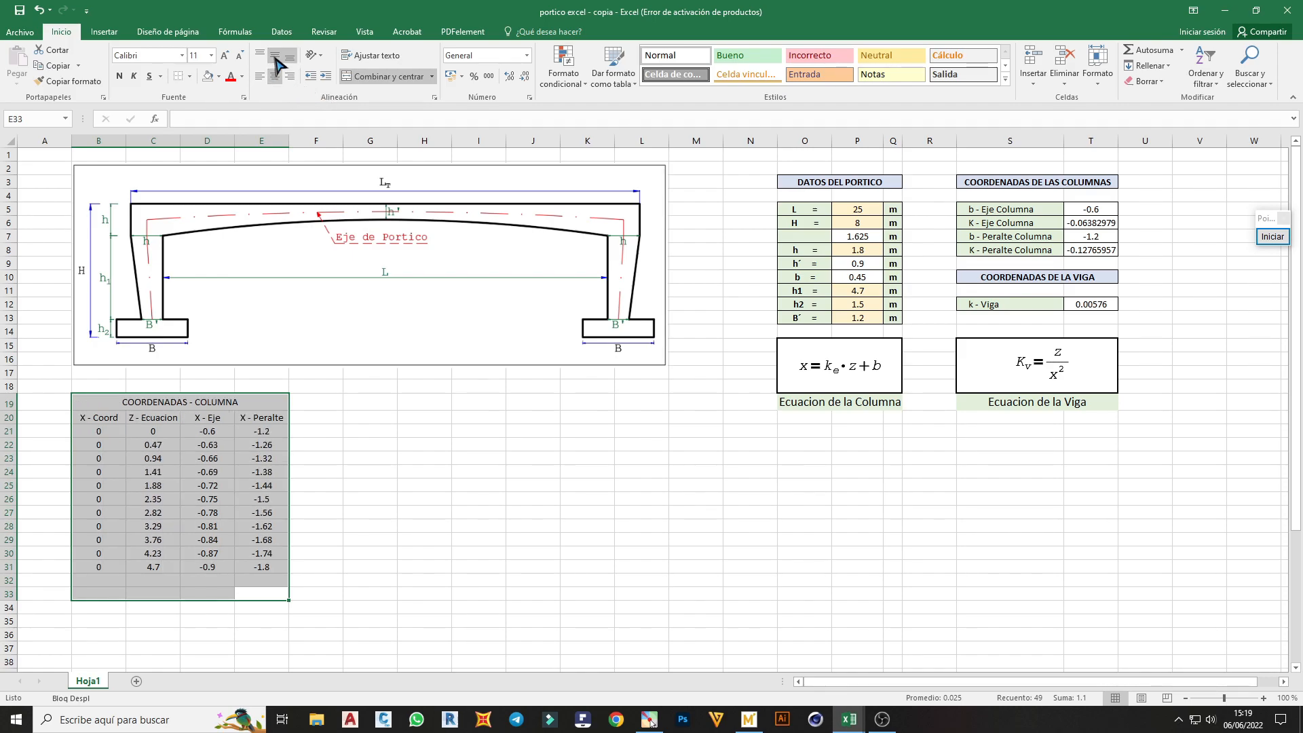
pyautogui.click(190, 76)
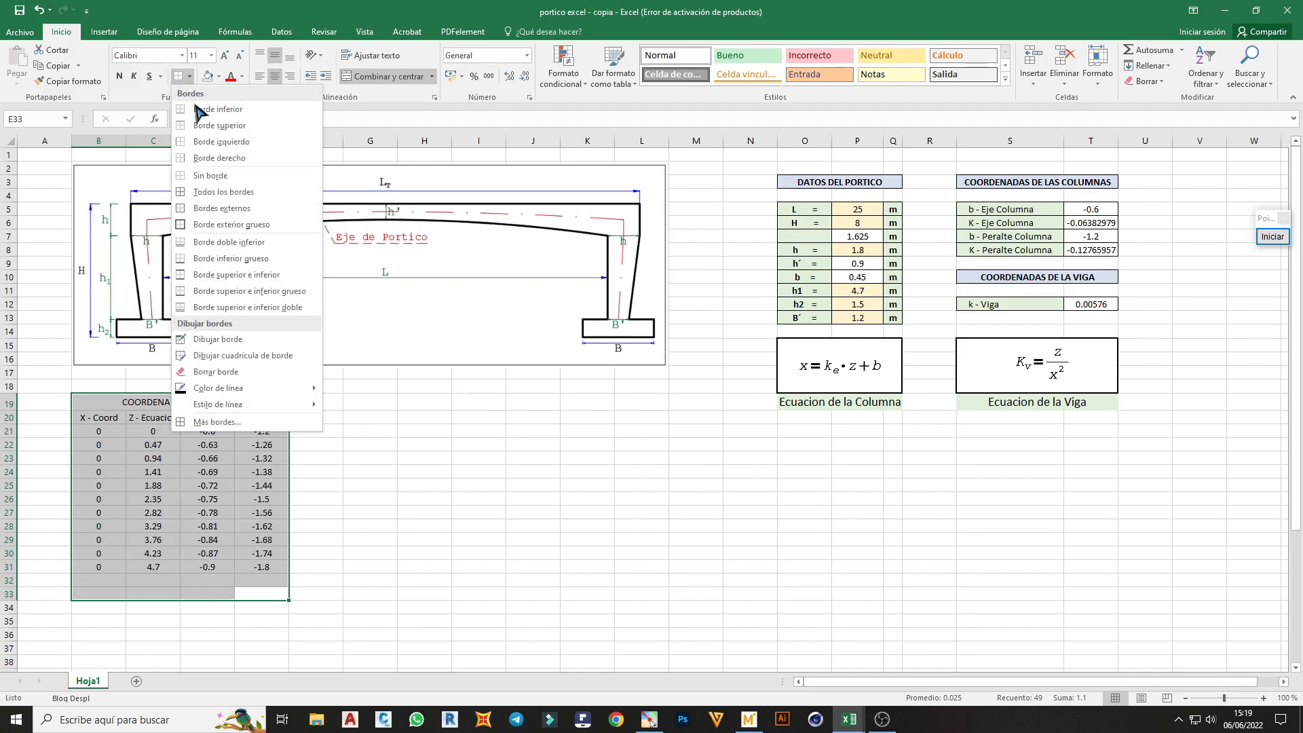
pyautogui.click(224, 192)
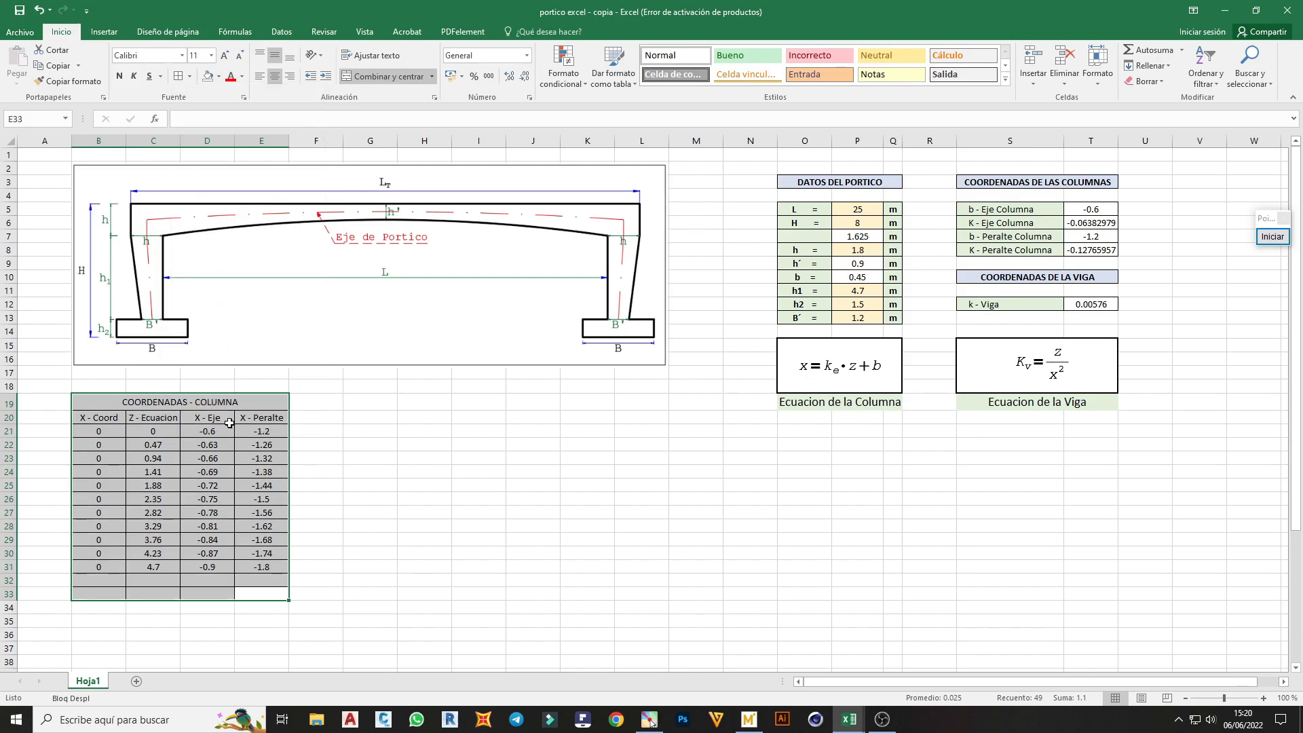
# Shade the COORDENADAS - COLUMNA title light blue and the headings in B20:E20 light green
pyautogui.click(78, 405)
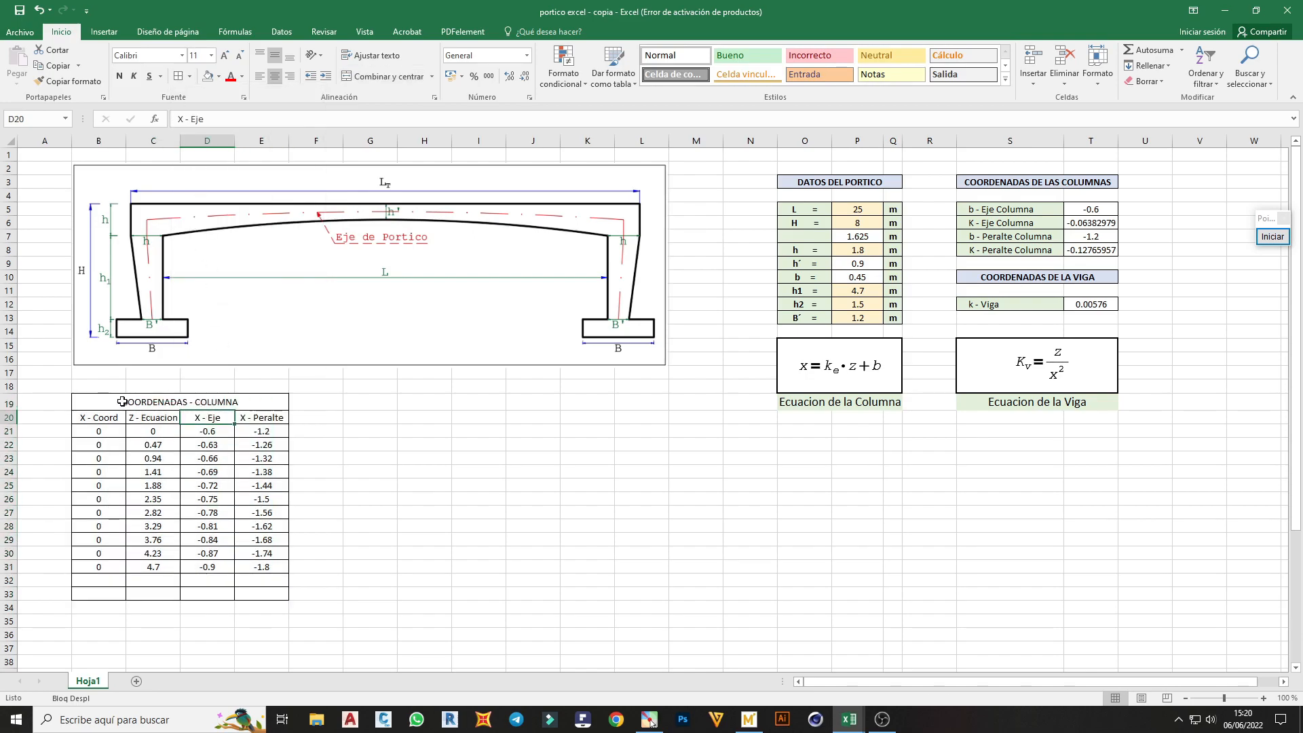
pyautogui.click(218, 76)
pyautogui.click(299, 118)
pyautogui.moveTo(263, 419); pyautogui.dragTo(110, 418)
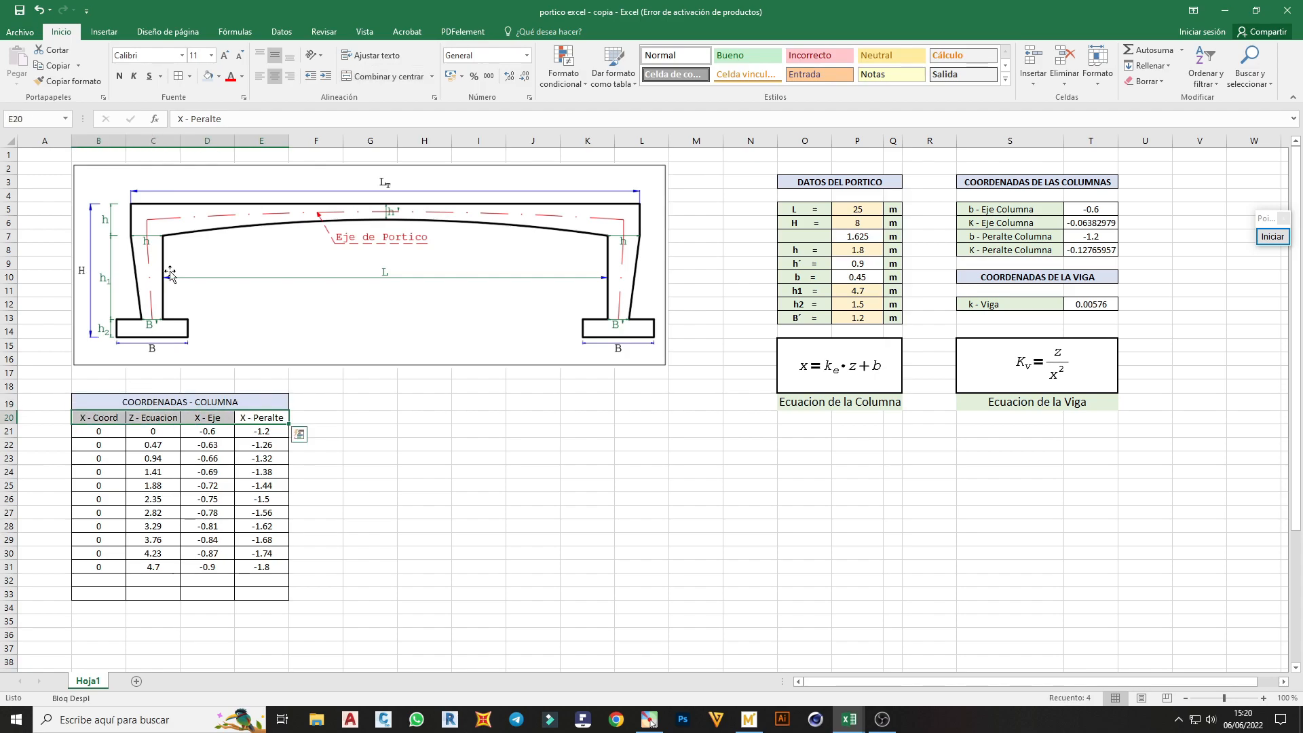
pyautogui.click(219, 76)
pyautogui.click(310, 121)
pyautogui.click(354, 480)
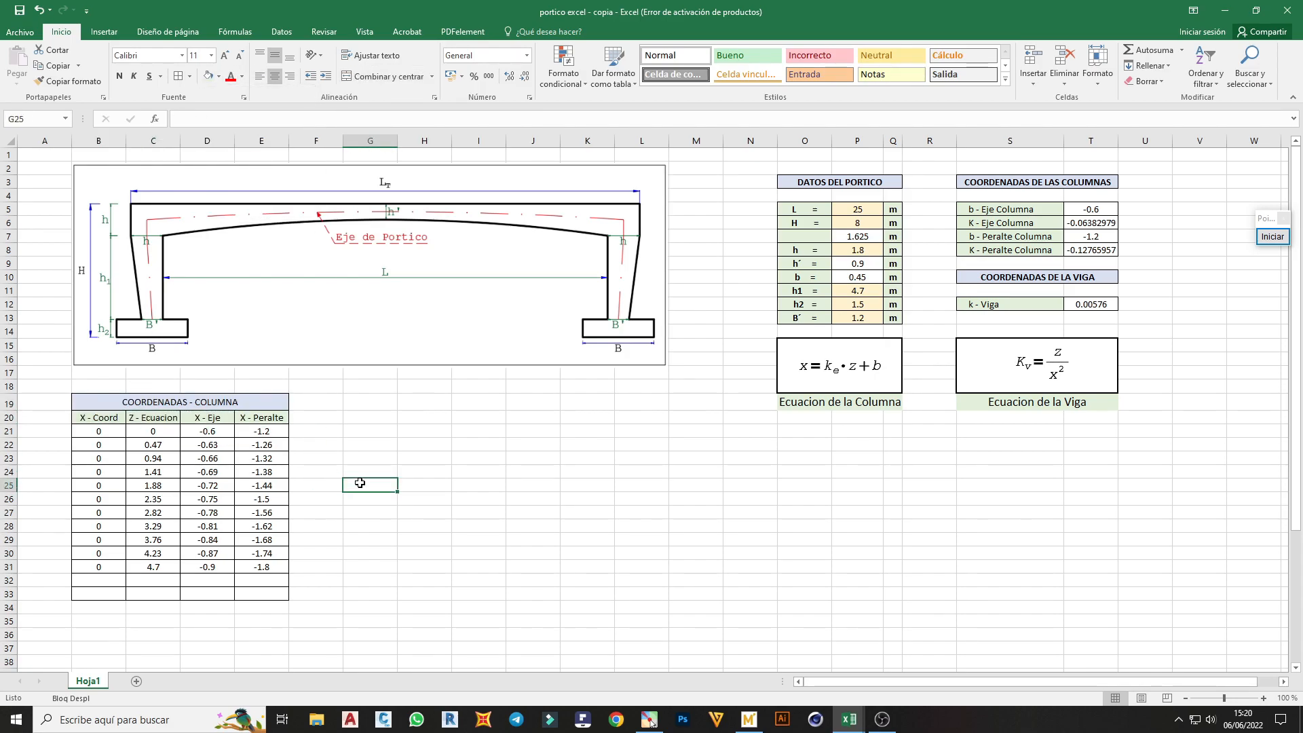
# Move the empty dark chart up so it starts at row 35, just below the column coordinates table
pyautogui.scroll(-8, 434, 517)
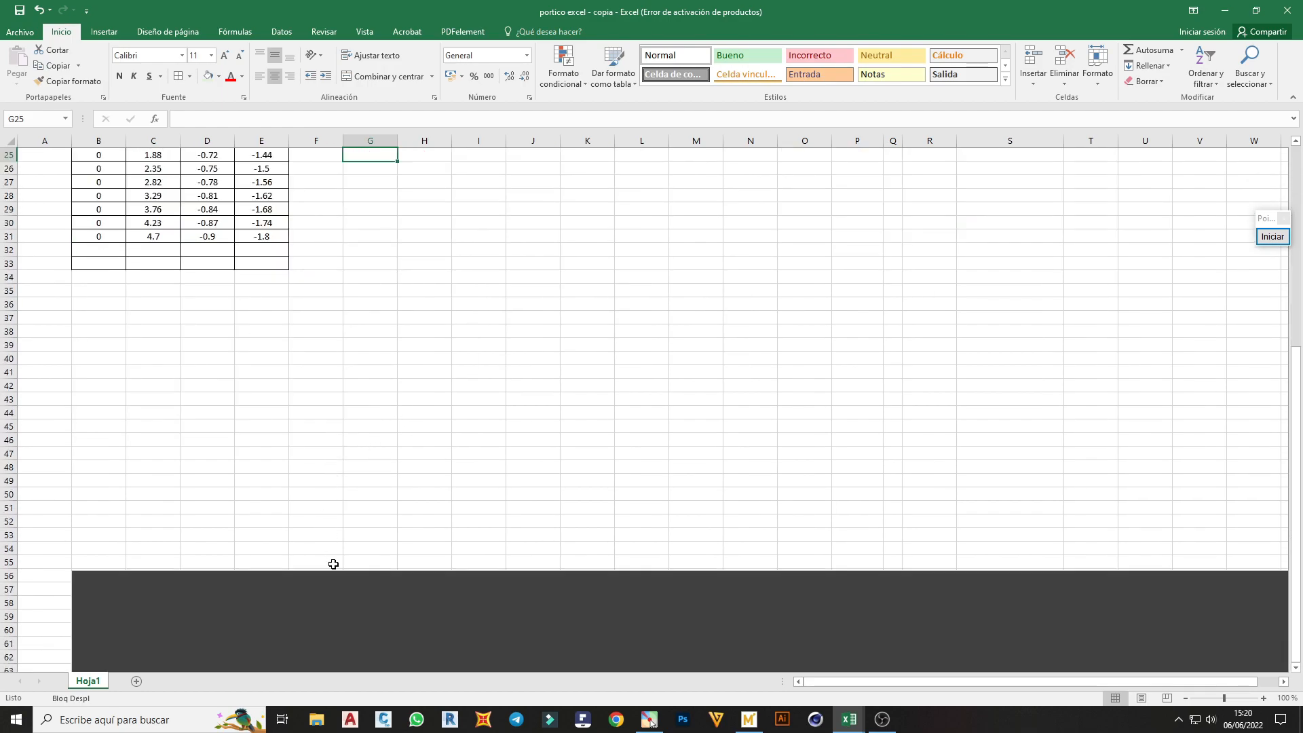
pyautogui.moveTo(333, 566); pyautogui.dragTo(355, 294)
pyautogui.click(364, 265)
pyautogui.scroll(-4, 365, 296)
pyautogui.scroll(12, 365, 296)
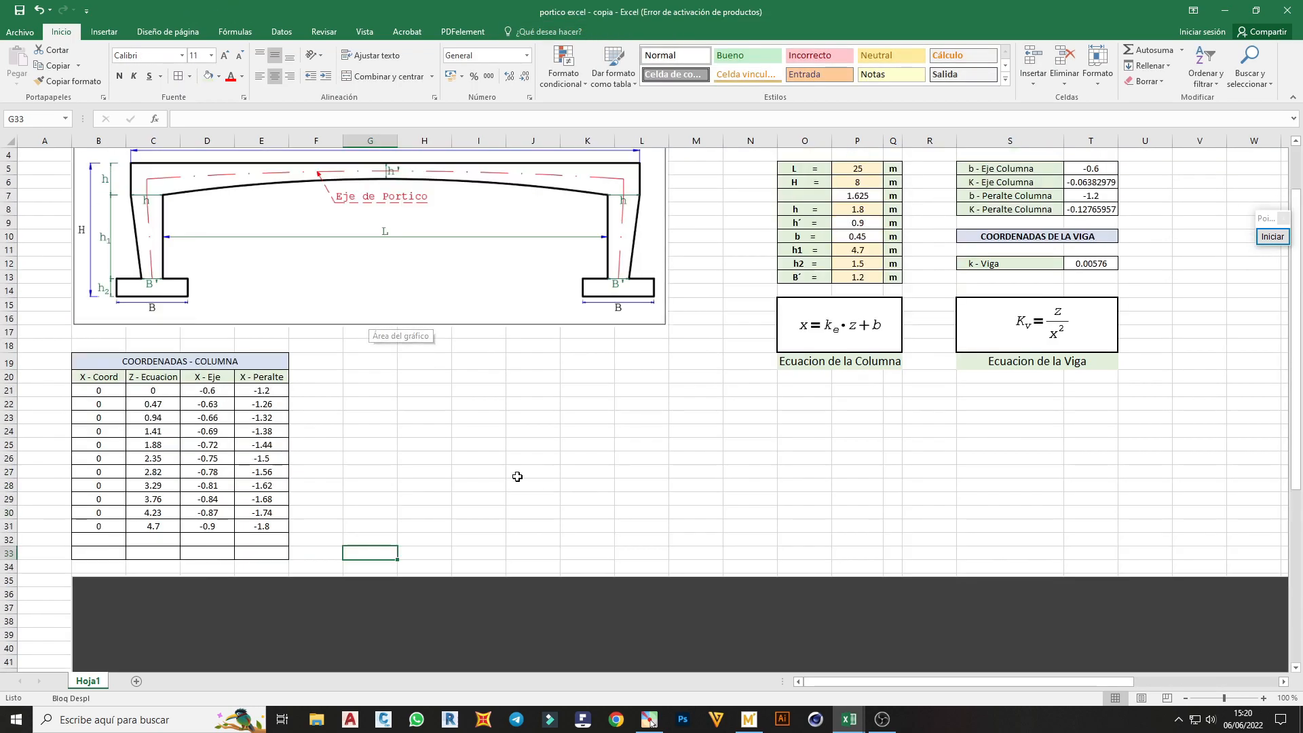
# Add a series named Pared - Int - Columna to the dark chart, with B21:B31 as its X values
pyautogui.scroll(-6, 386, 471)
pyautogui.rightClick(368, 445)
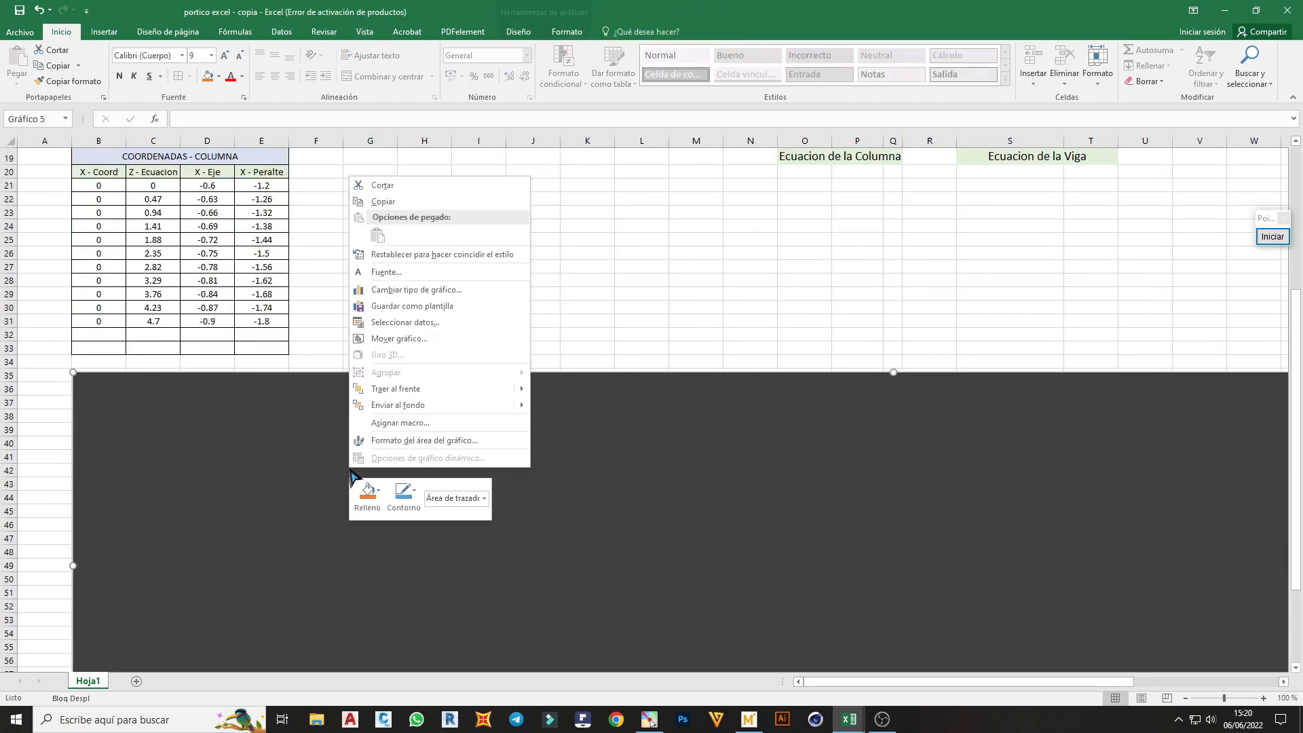
pyautogui.click(423, 327)
pyautogui.moveTo(835, 333); pyautogui.dragTo(637, 318)
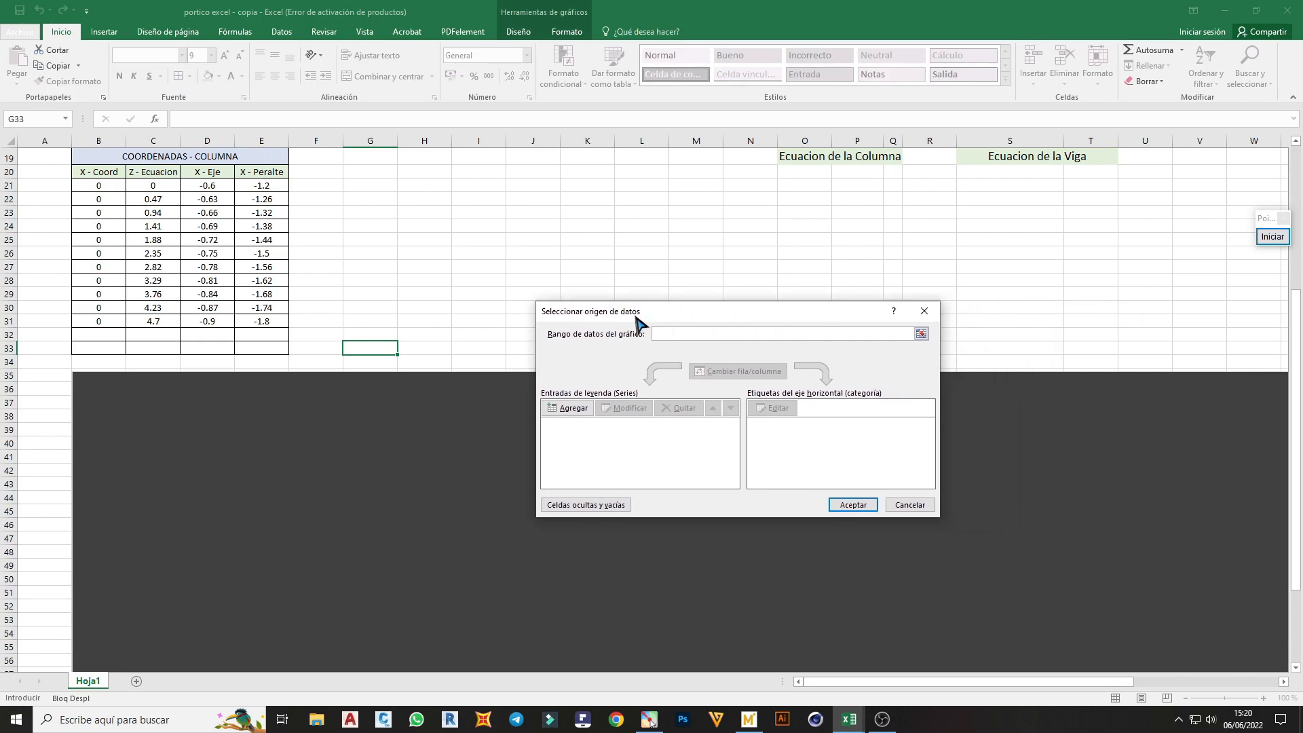
pyautogui.click(568, 408)
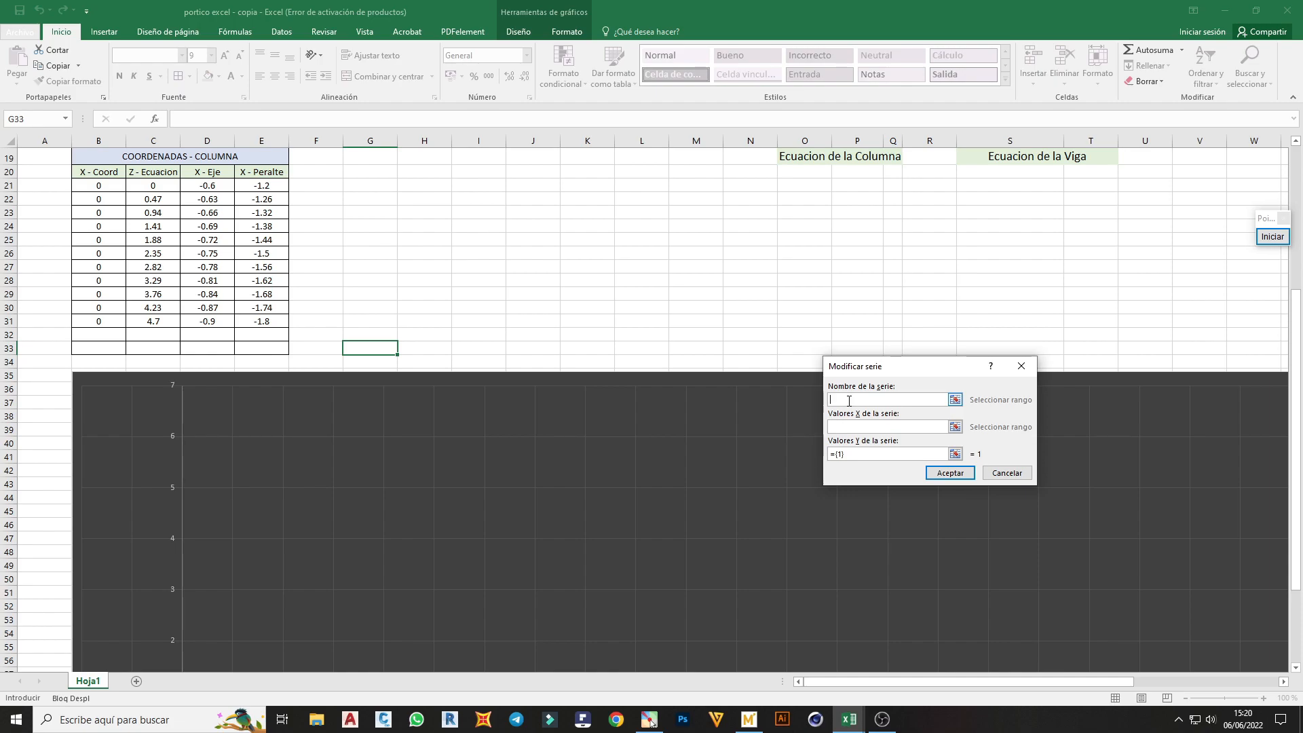
pyautogui.write('p')
pyautogui.write('Pared - Int - Columna')
pyautogui.click(955, 427)
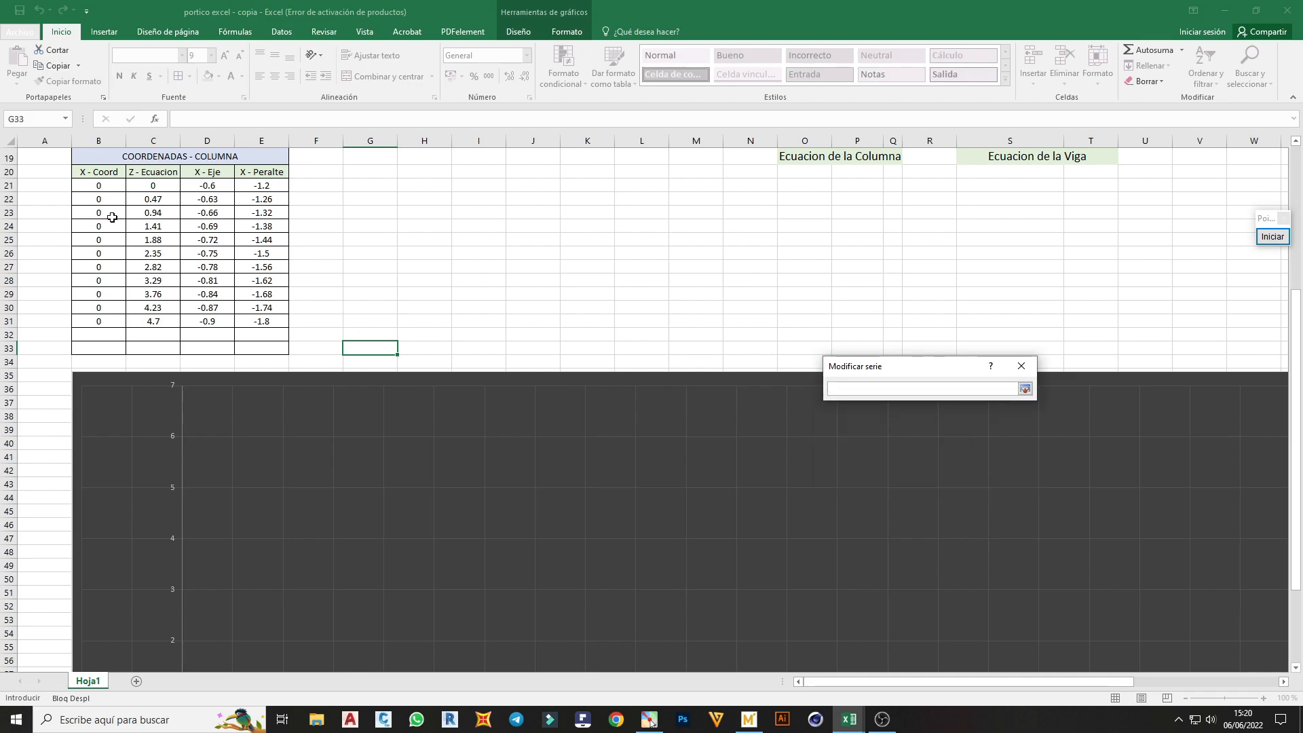
pyautogui.moveTo(91, 187); pyautogui.dragTo(95, 324)
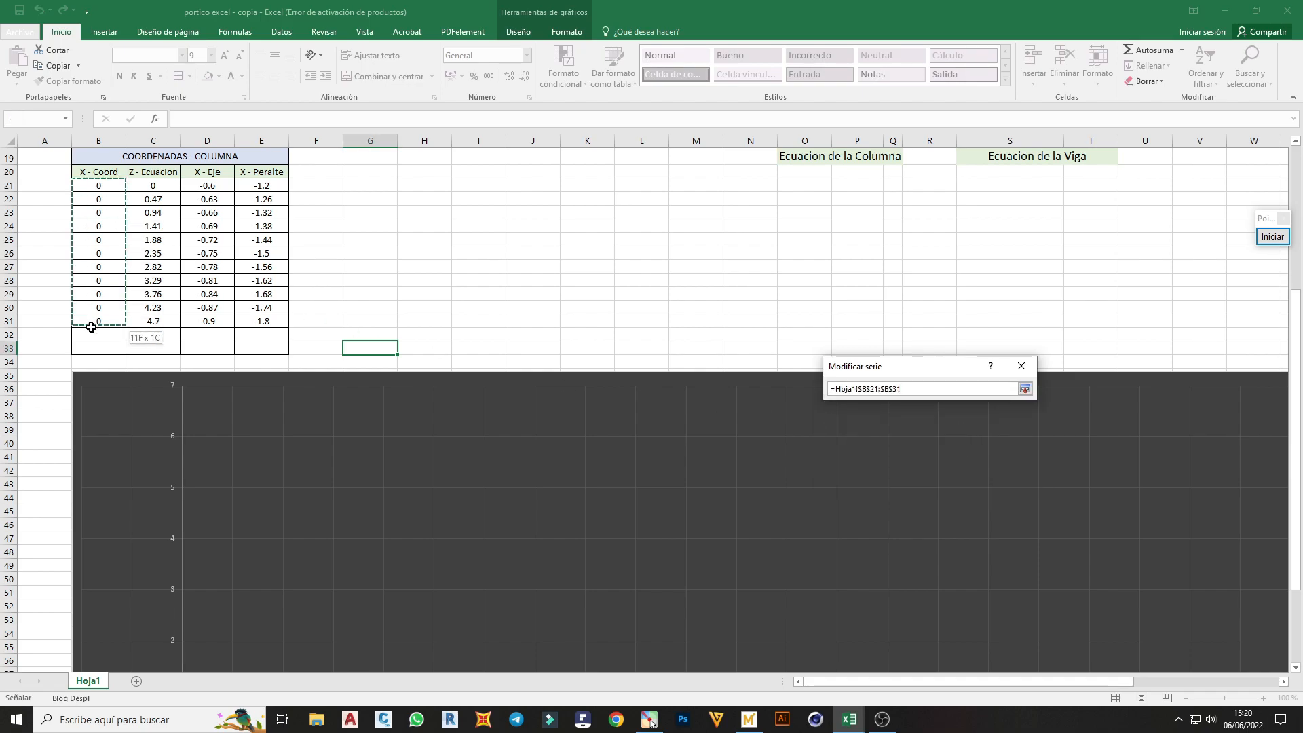
pyautogui.click(1025, 389)
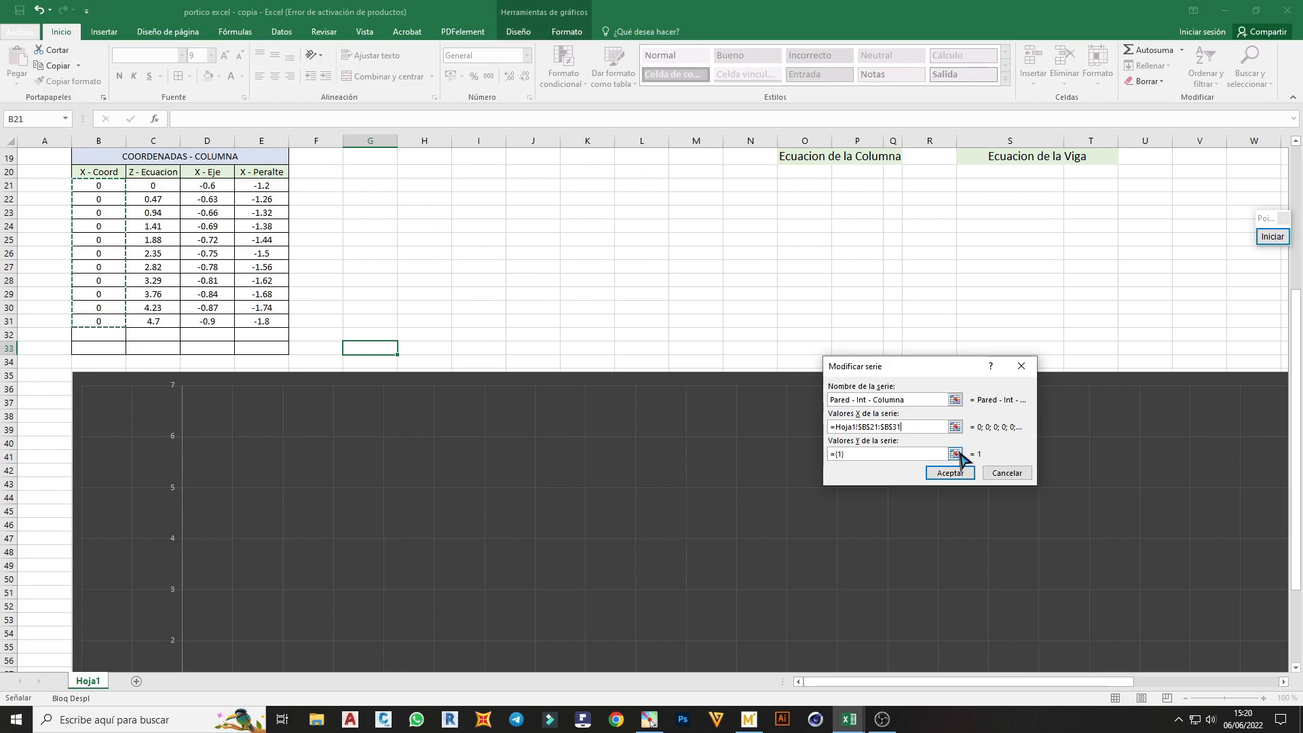
# Set the Y values of the Pared - Int - Columna series to C21:C31 and accept the series
pyautogui.click(955, 454)
pyautogui.moveTo(164, 186); pyautogui.dragTo(166, 325)
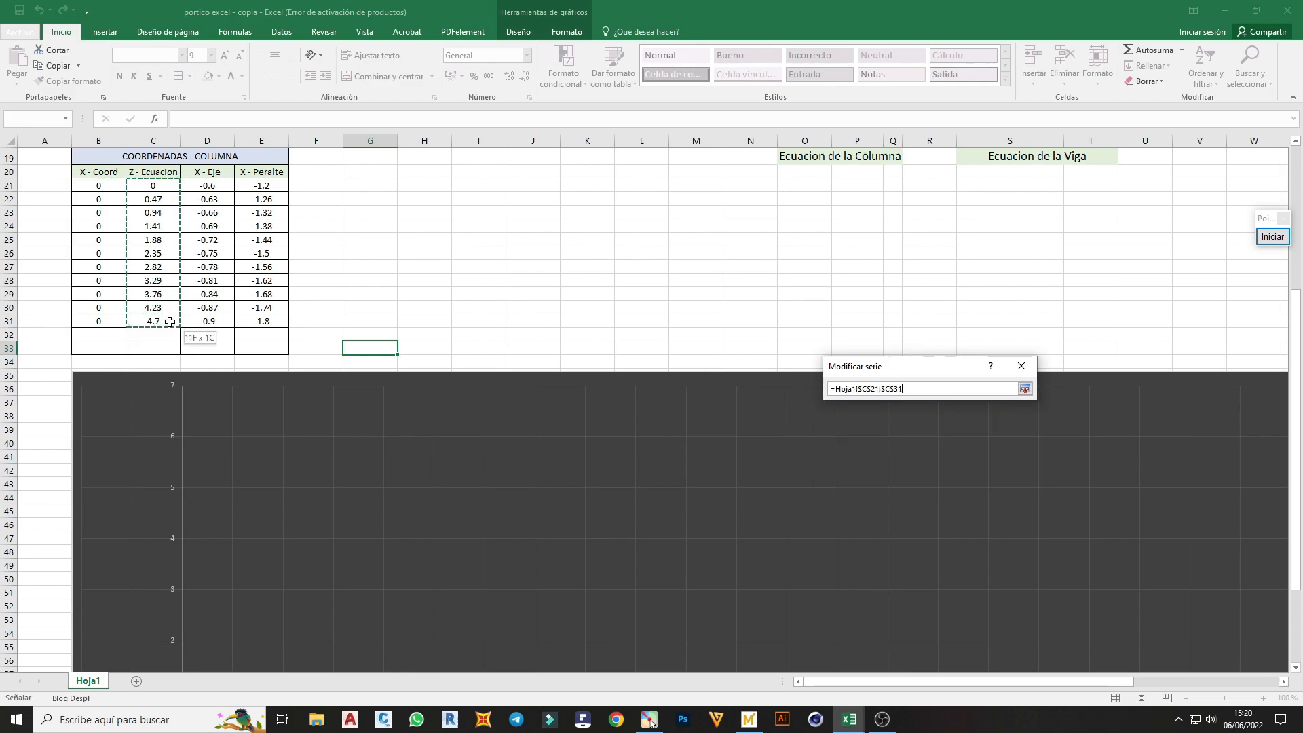
pyautogui.click(1024, 389)
pyautogui.scroll(-3, 256, 474)
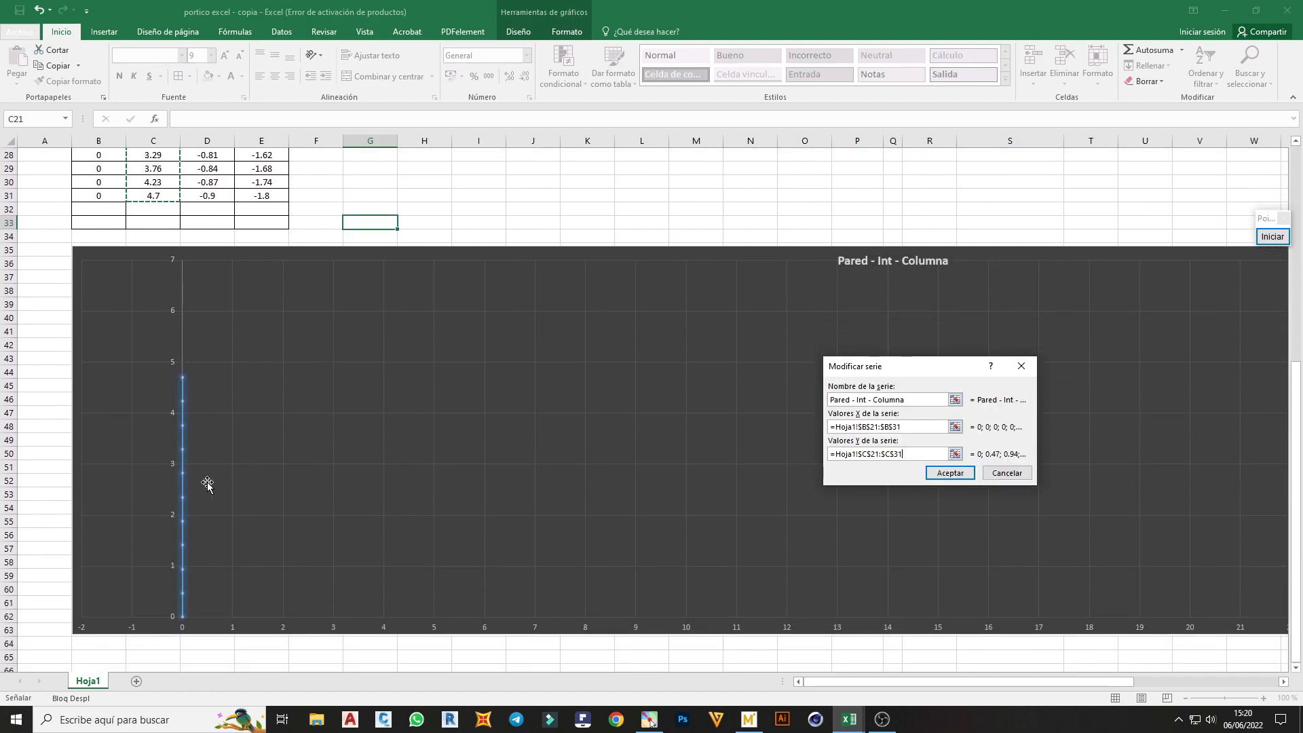
pyautogui.scroll(1, 195, 486)
pyautogui.scroll(8, 194, 486)
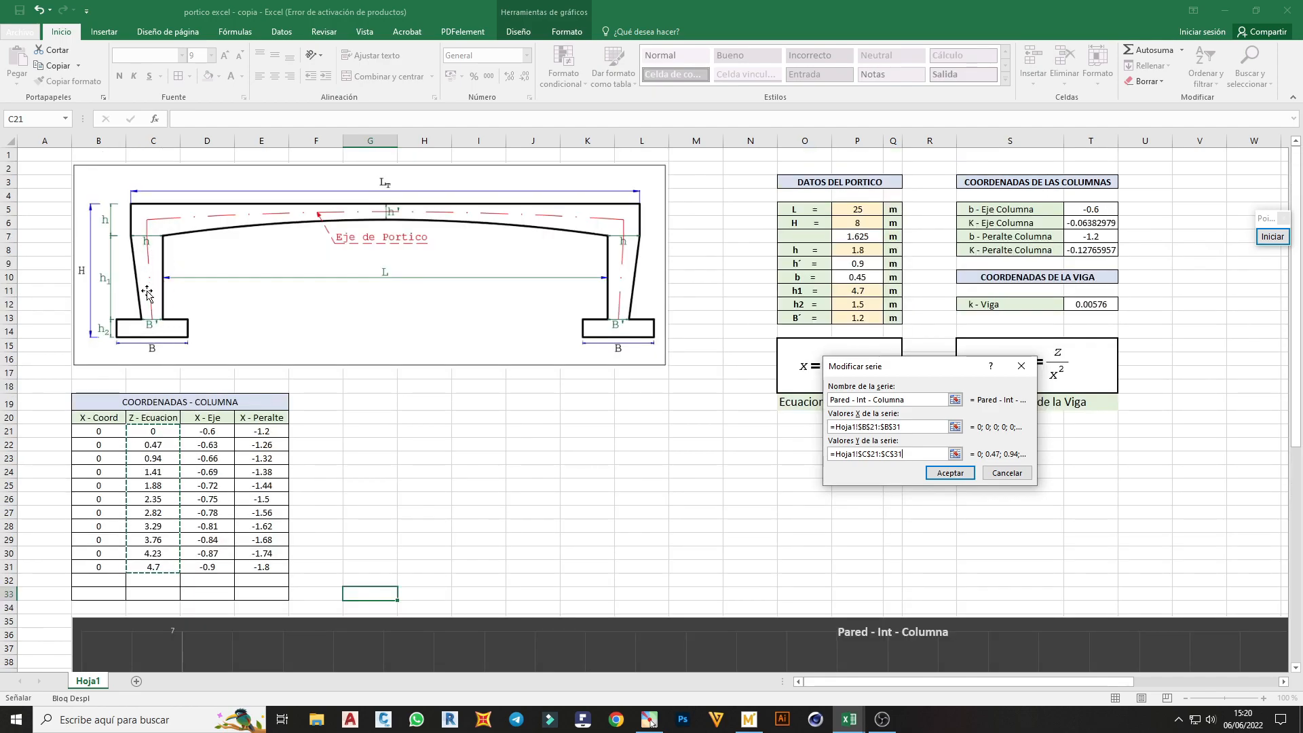
pyautogui.scroll(-5, 148, 293)
pyautogui.click(950, 473)
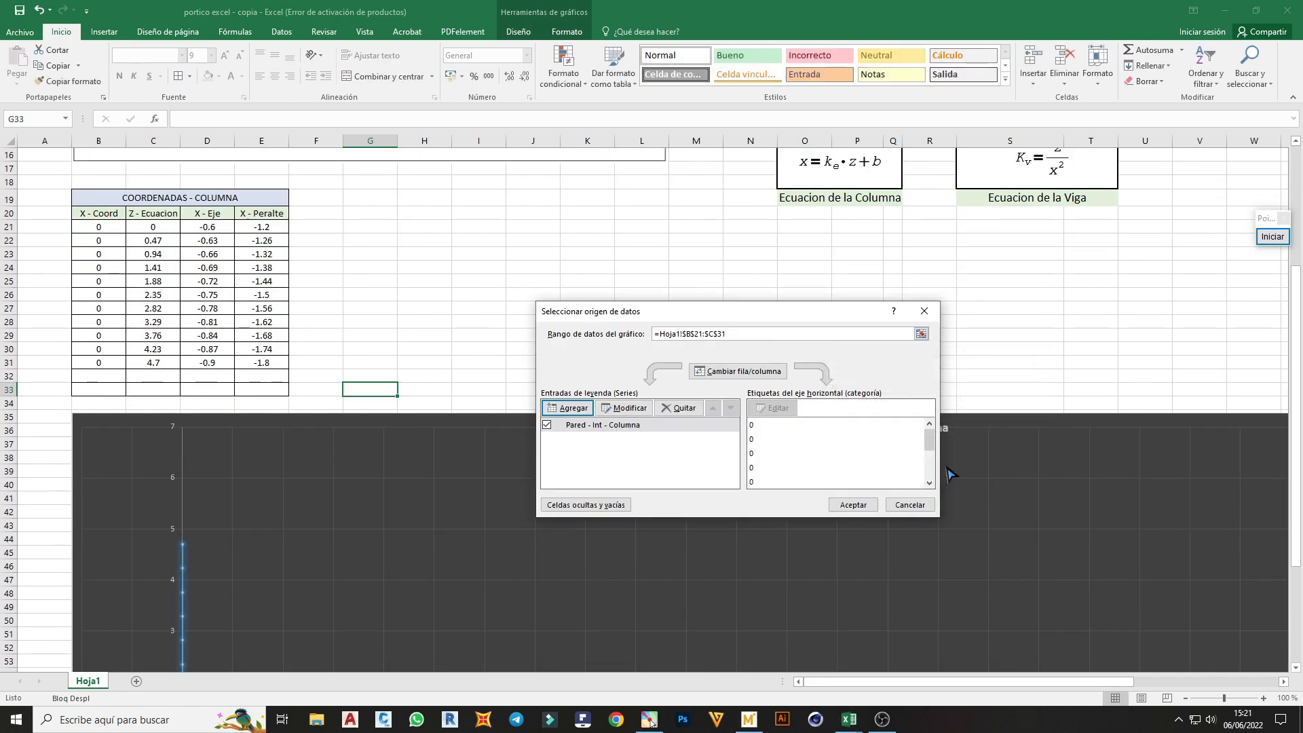
# Add a chart series named Eje - Columna with X values from D21:D31 and Y values from C21:C31
pyautogui.click(575, 409)
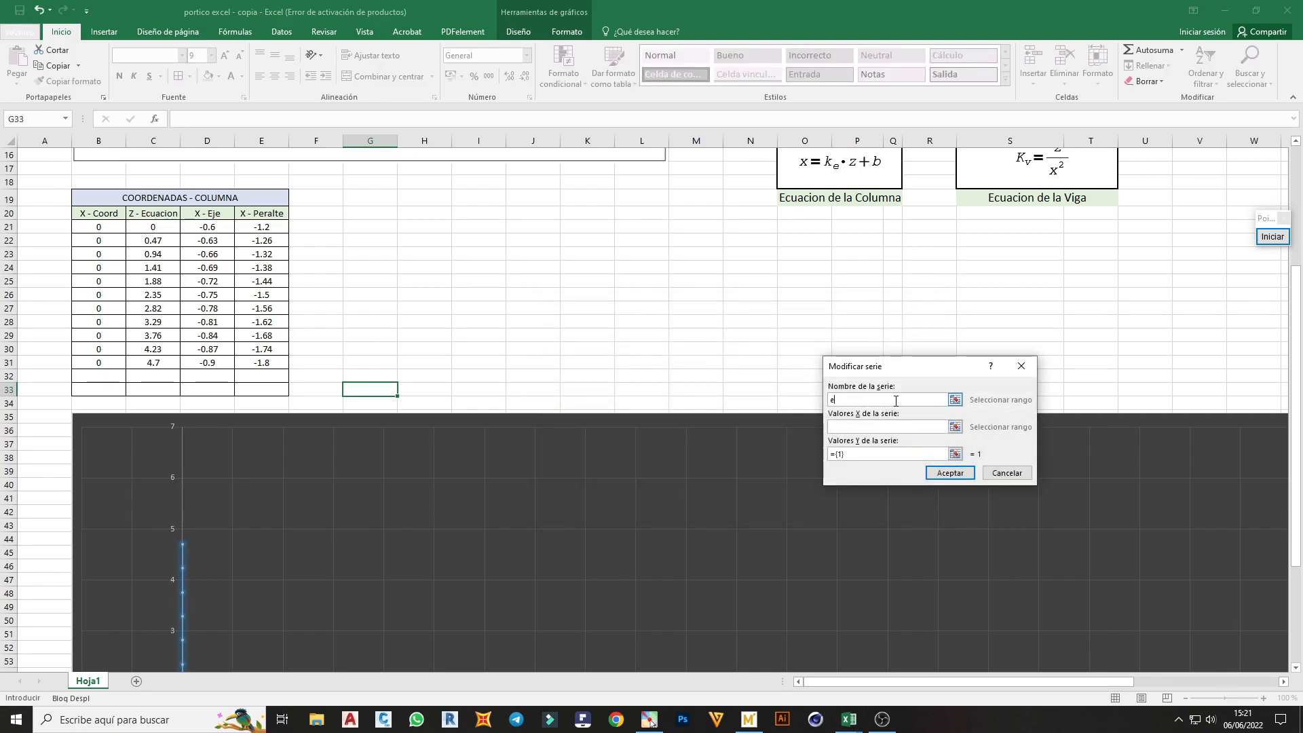
pyautogui.write('Eje - Columna')
pyautogui.click(956, 427)
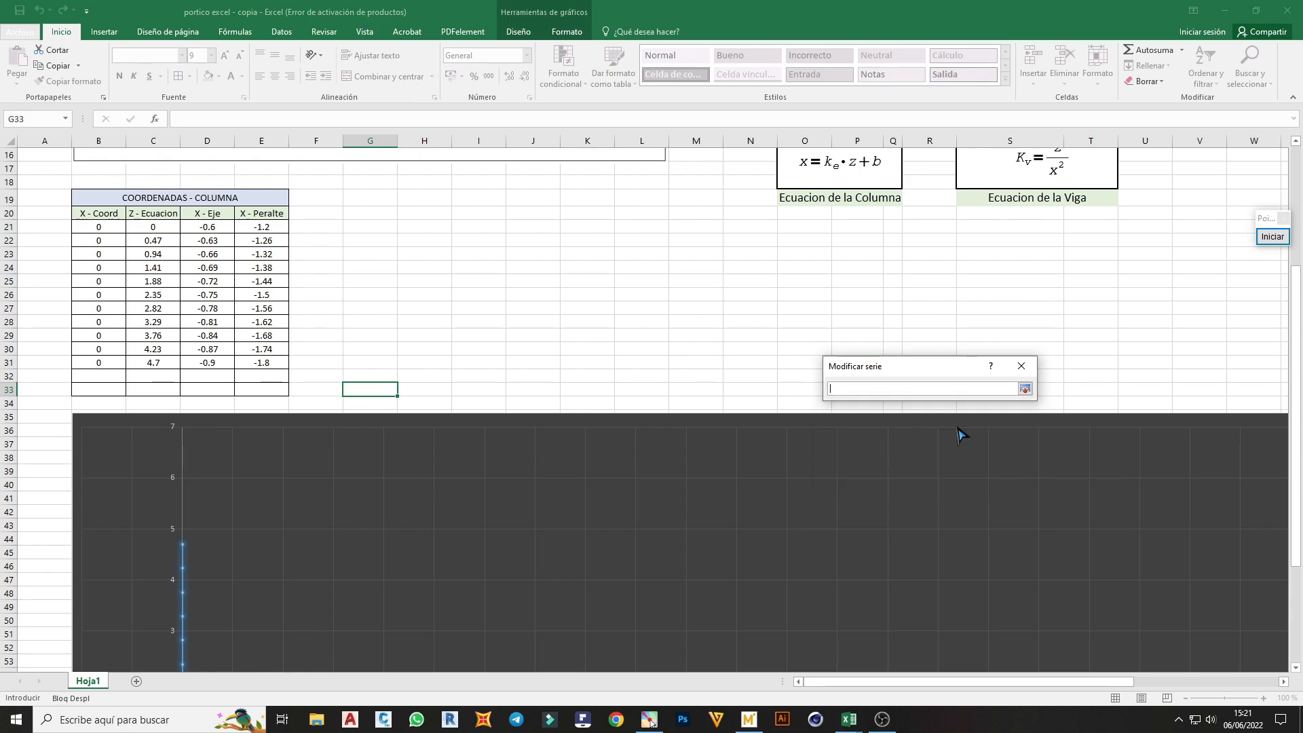
pyautogui.moveTo(207, 227); pyautogui.dragTo(225, 360)
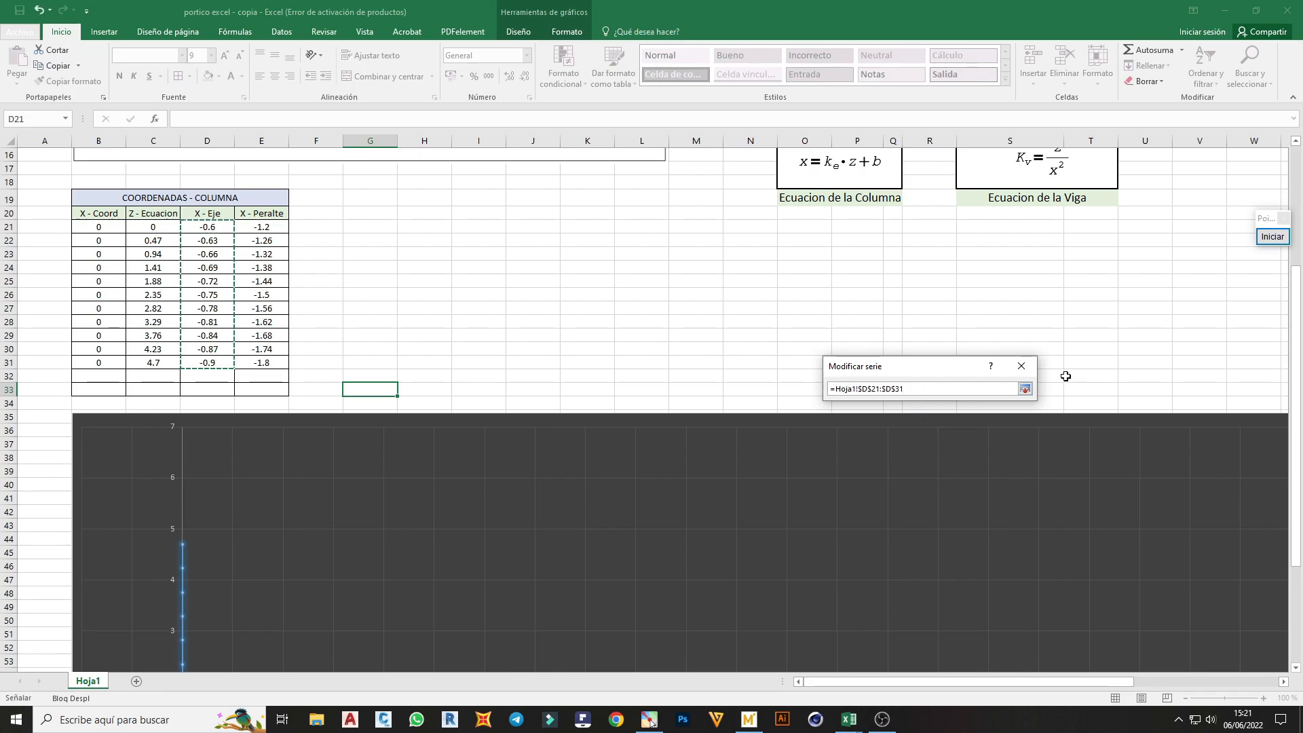
pyautogui.click(1025, 389)
pyautogui.click(955, 453)
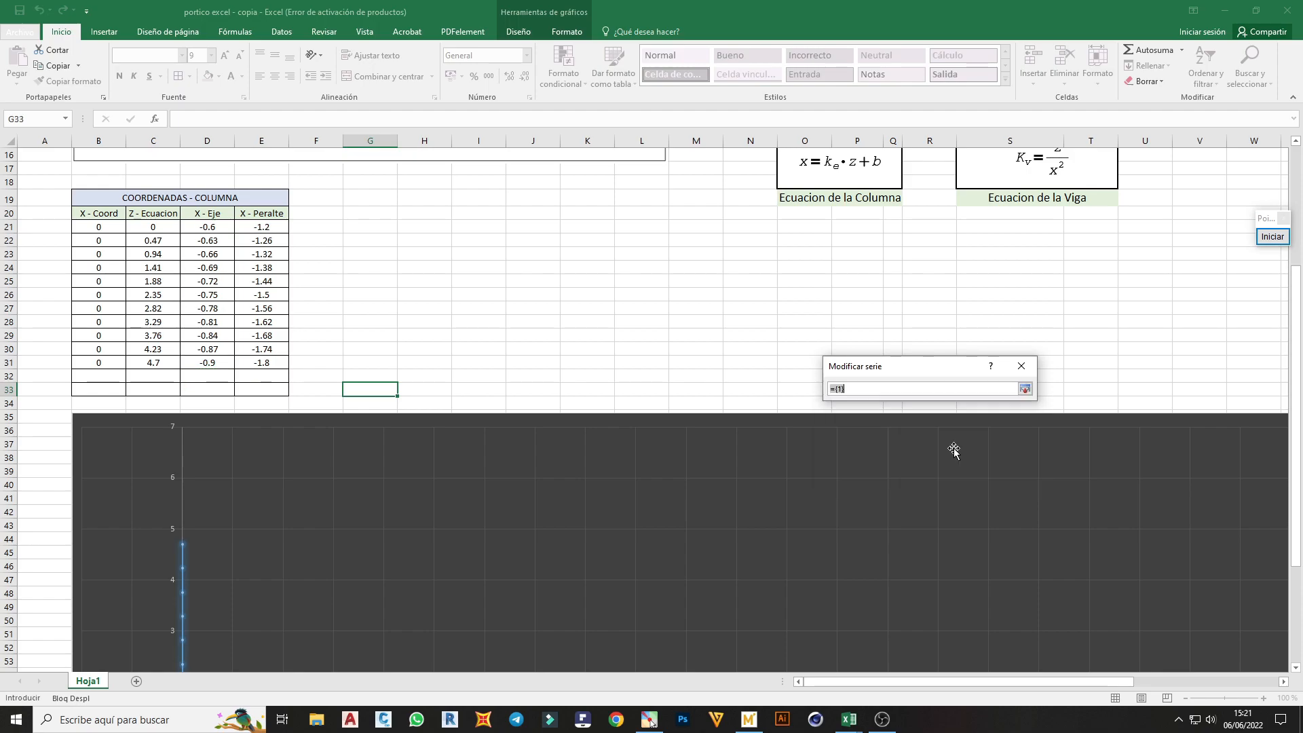
pyautogui.moveTo(147, 230); pyautogui.dragTo(153, 363)
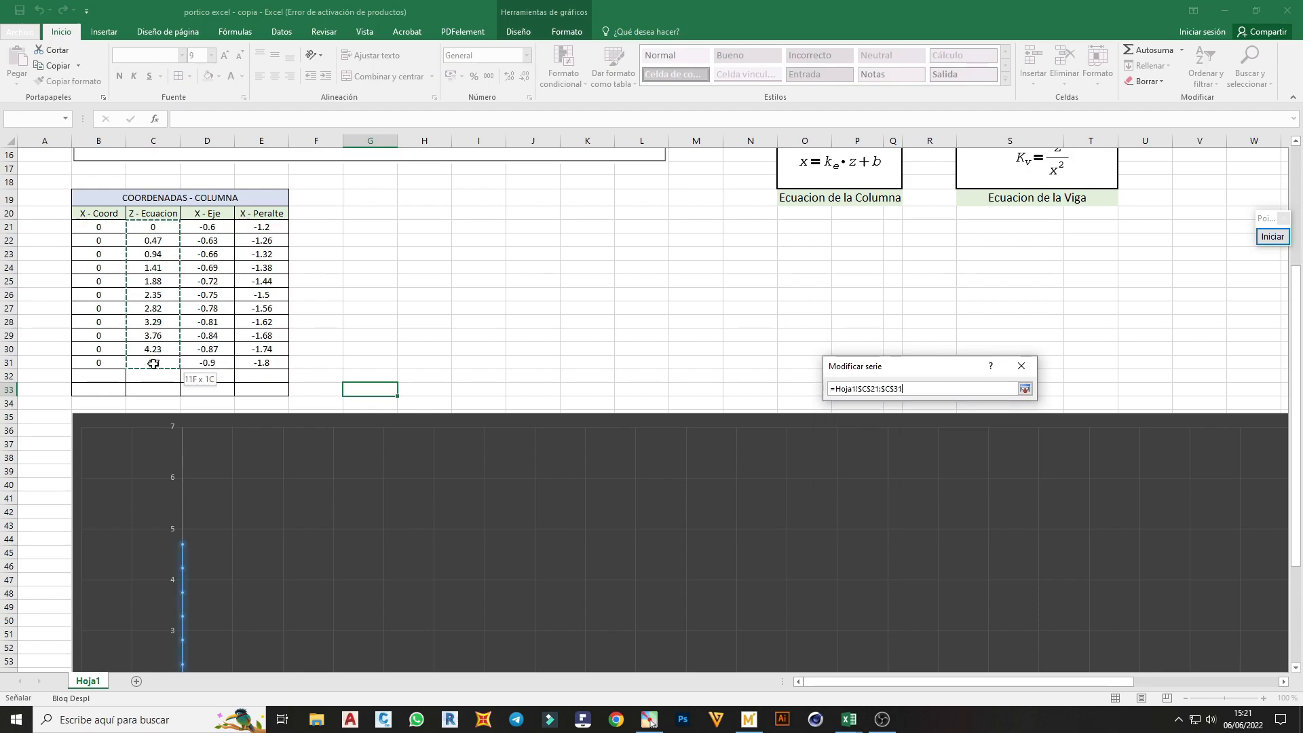
pyautogui.click(1024, 391)
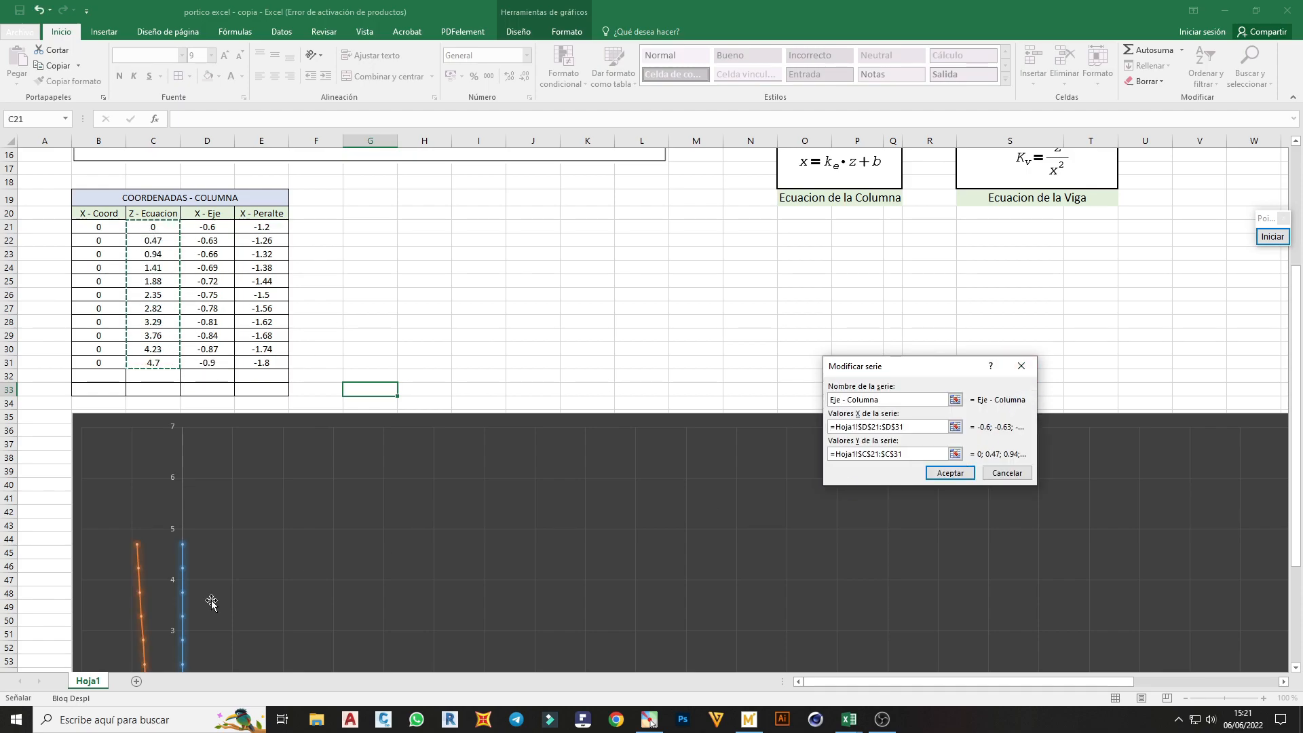
pyautogui.click(950, 472)
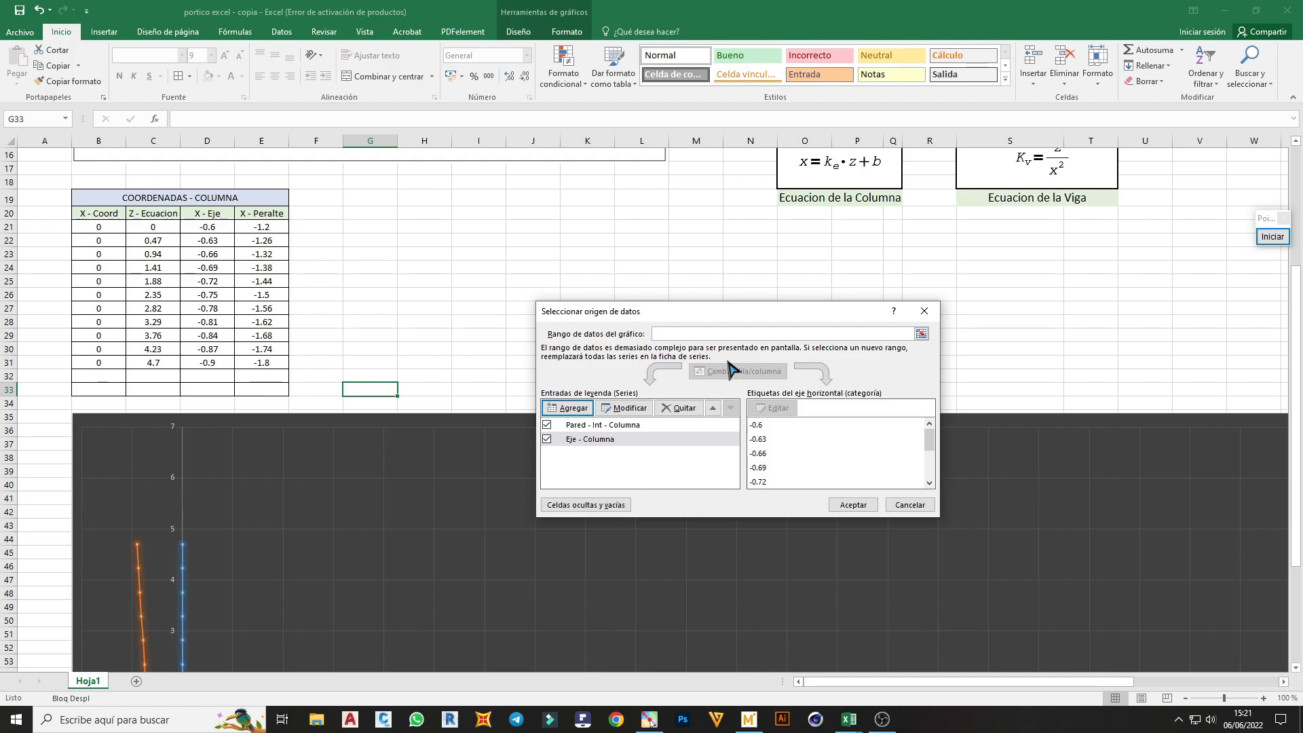
# Add a chart series named Peralte - Columna with X values E21:E31 and Y values C21:C31, and accept the data source
pyautogui.click(569, 408)
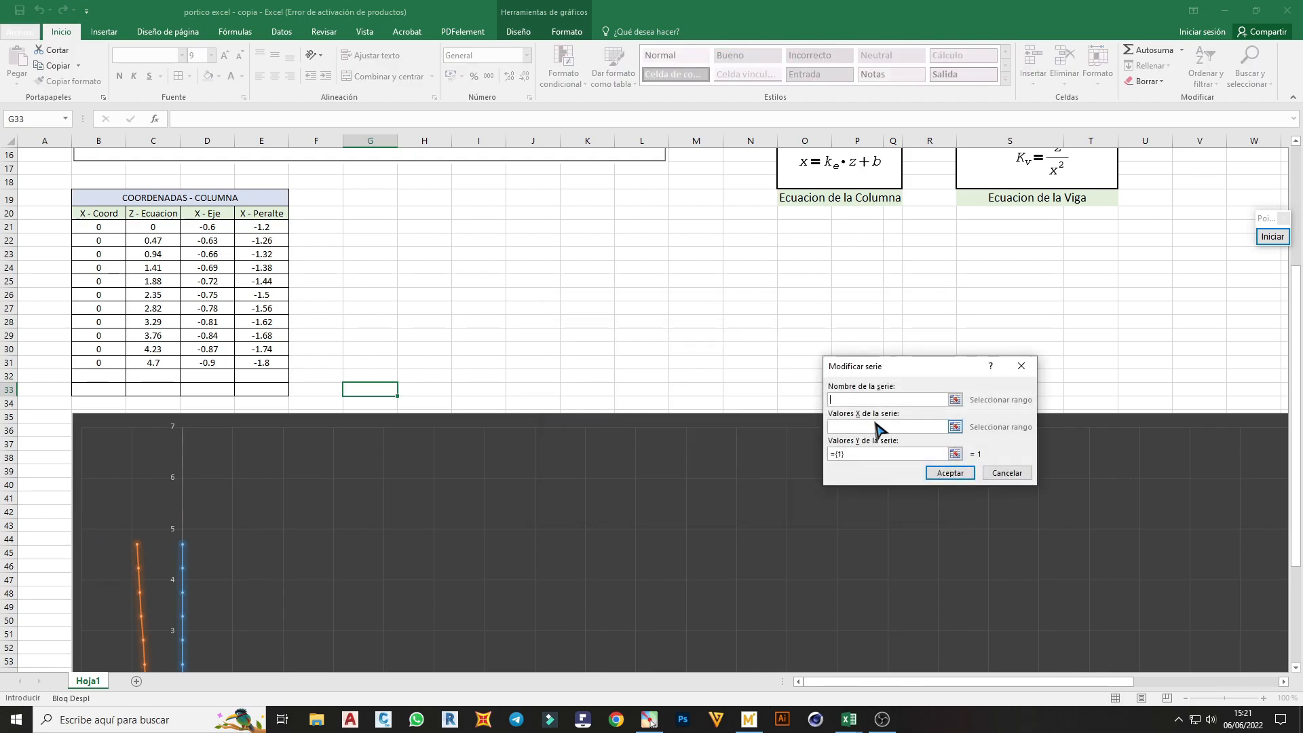
pyautogui.write('Peralte - Columna')
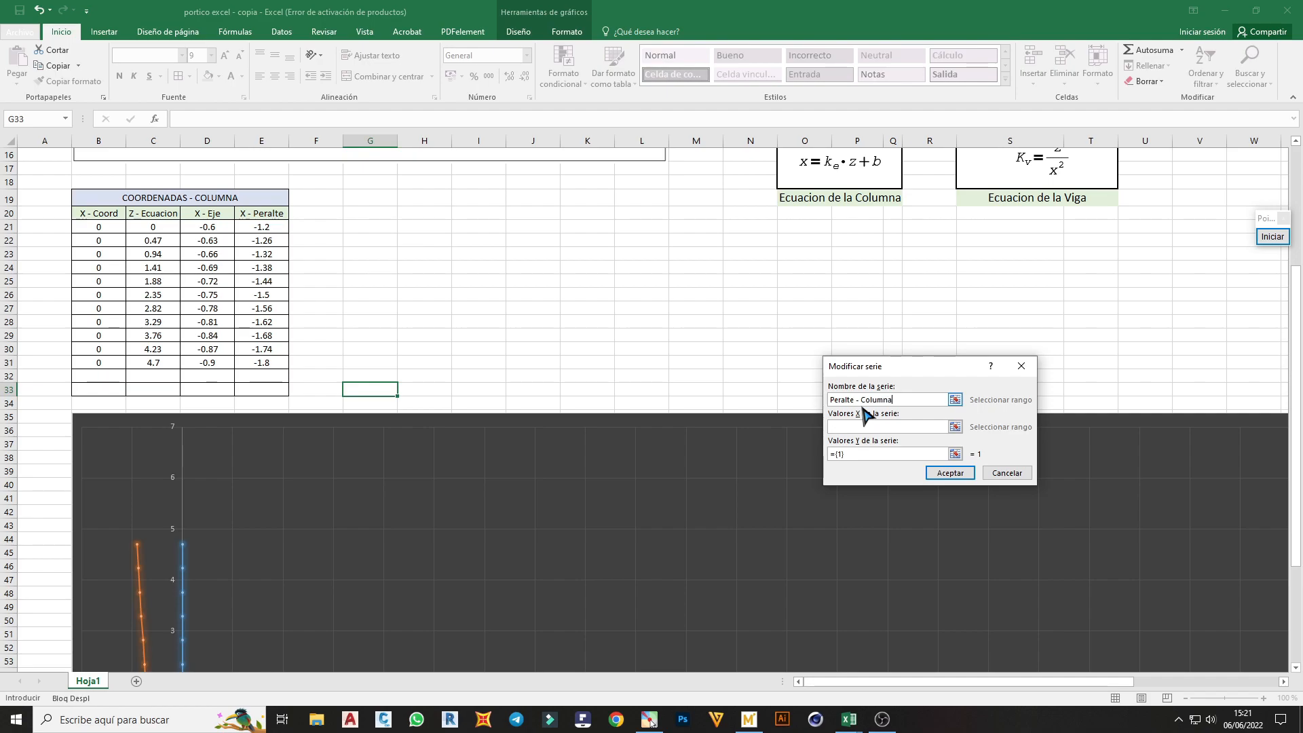
pyautogui.click(955, 426)
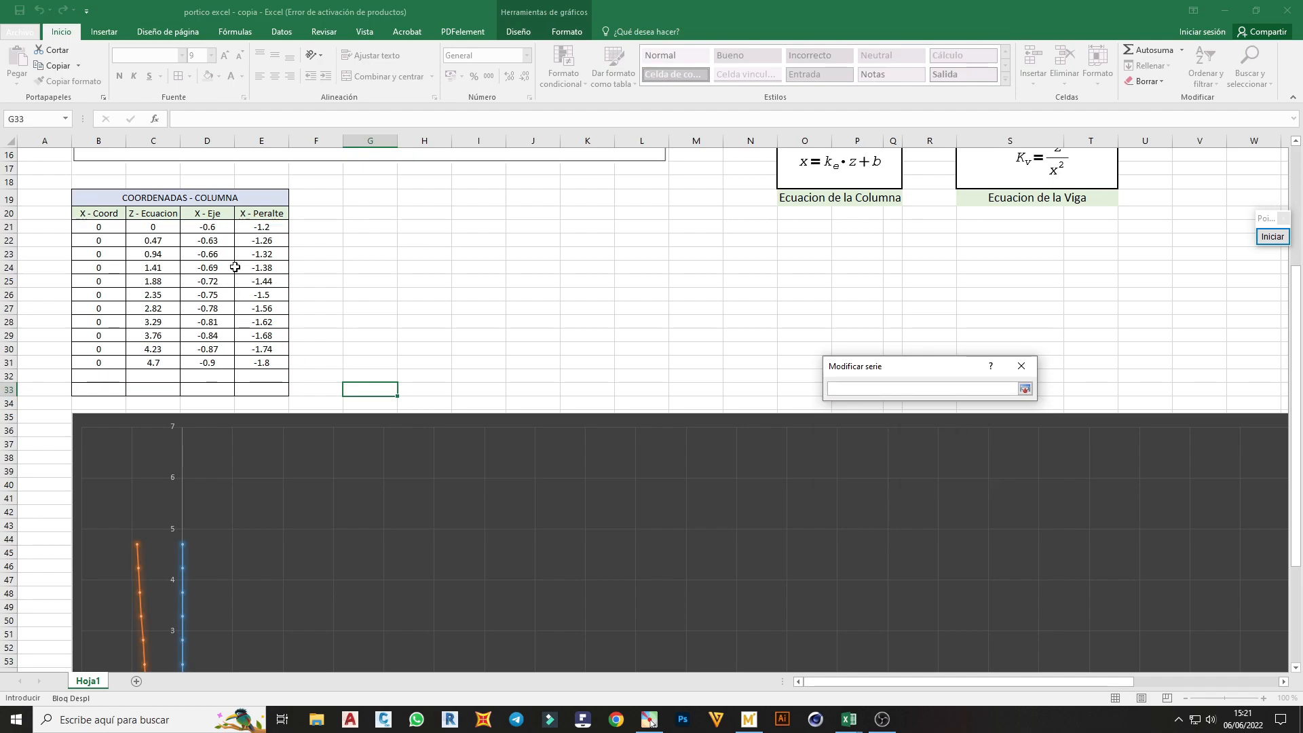
pyautogui.moveTo(253, 230); pyautogui.dragTo(265, 364)
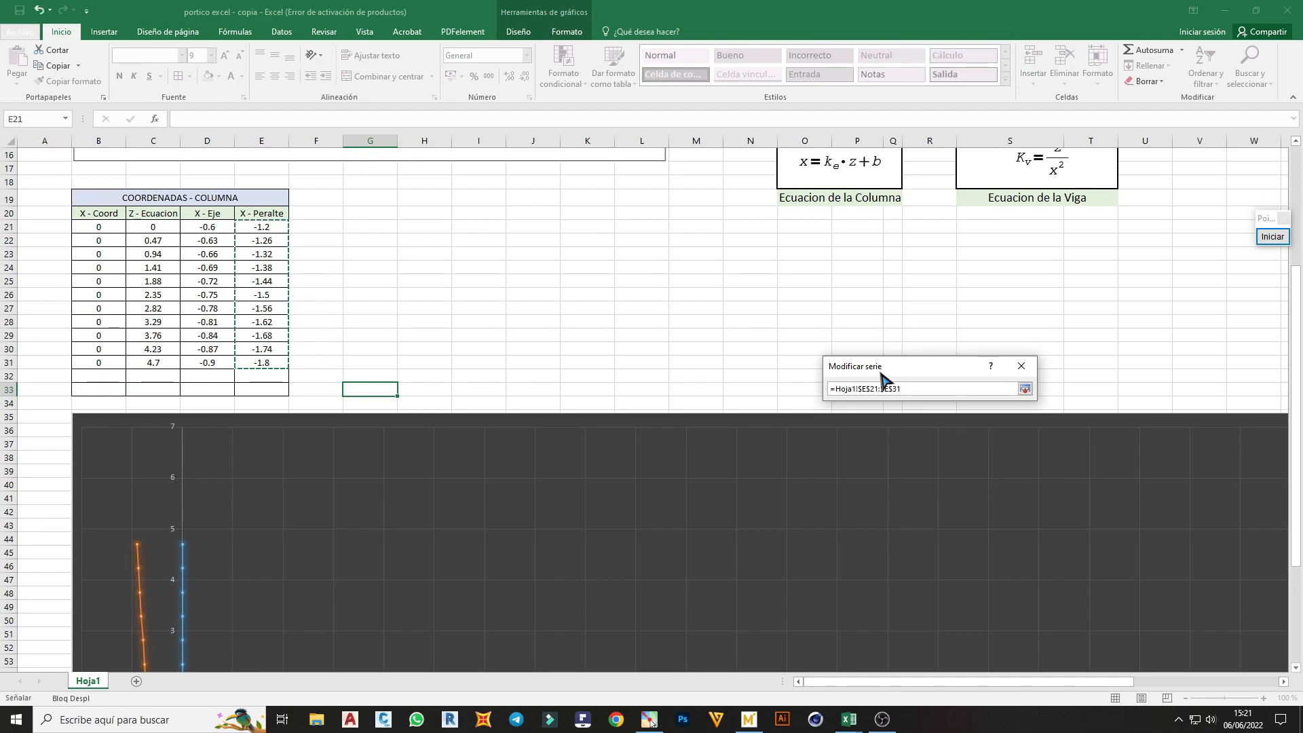
pyautogui.click(1025, 389)
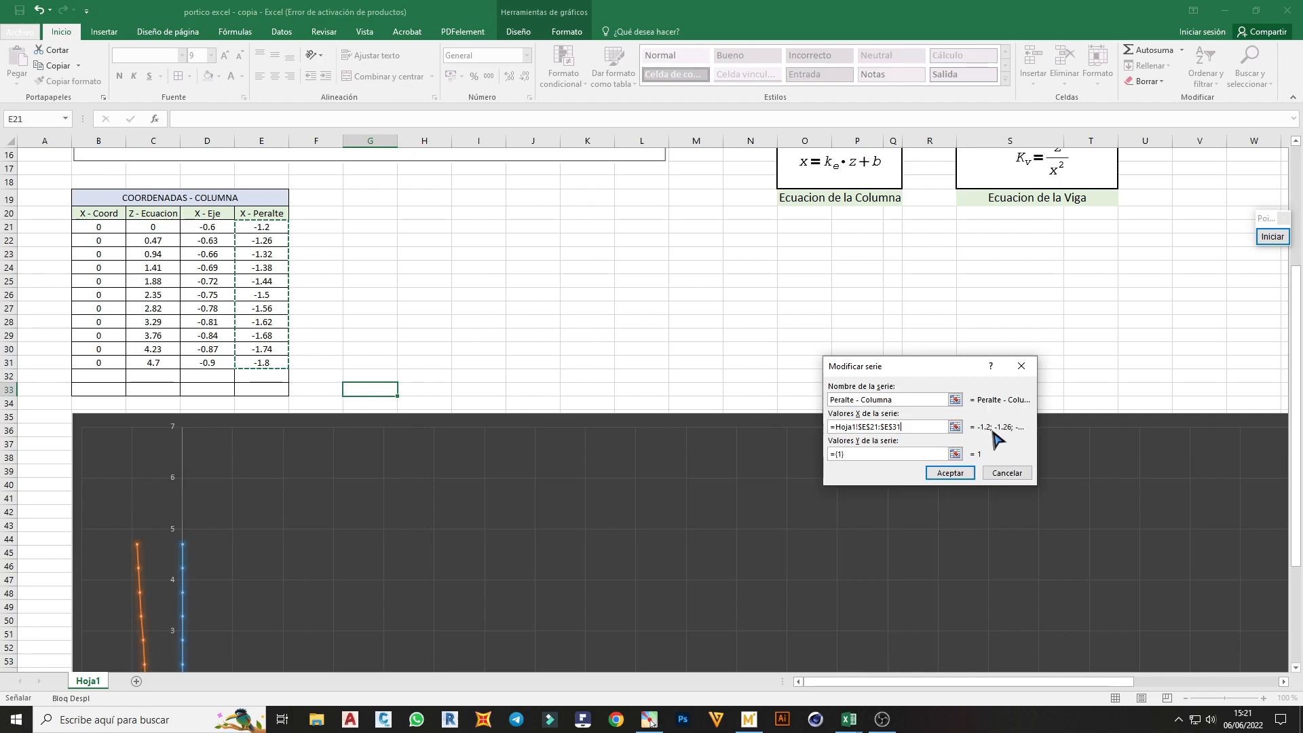
pyautogui.click(955, 452)
pyautogui.moveTo(148, 227); pyautogui.dragTo(152, 364)
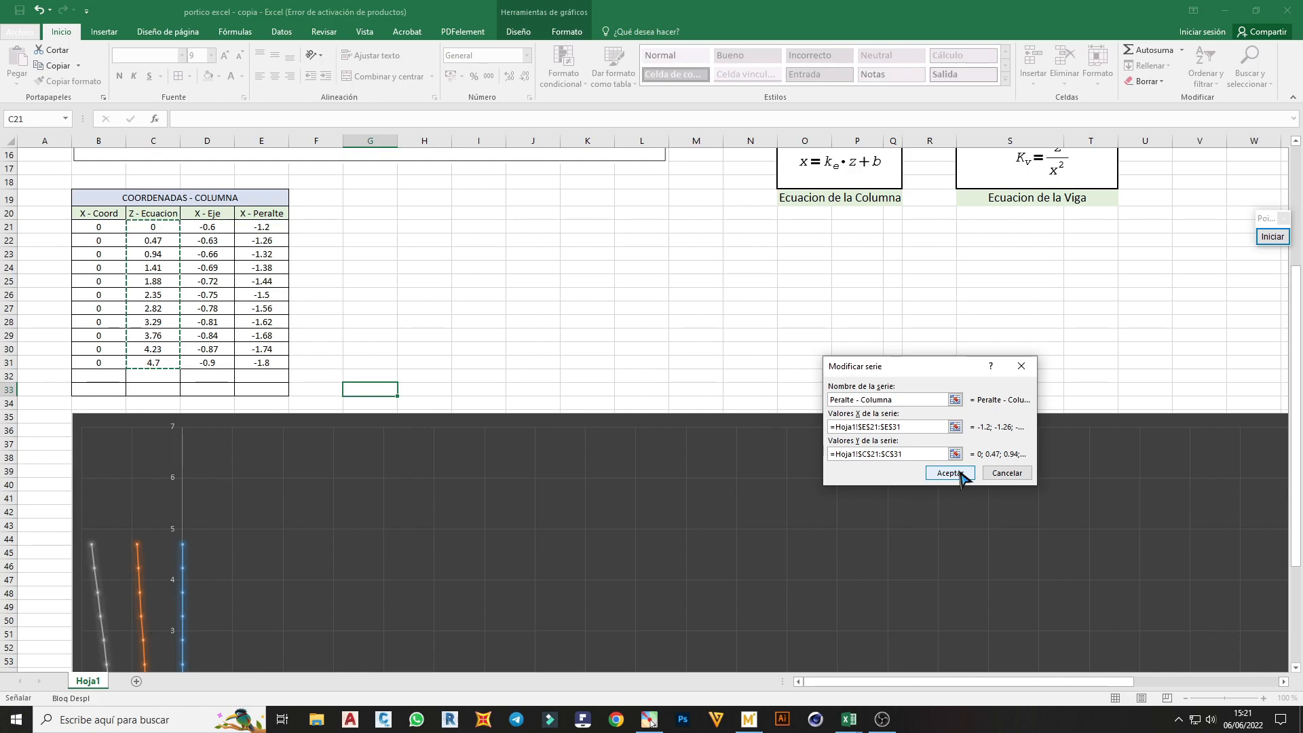
pyautogui.click(966, 474)
pyautogui.click(852, 505)
pyautogui.scroll(-3, 357, 445)
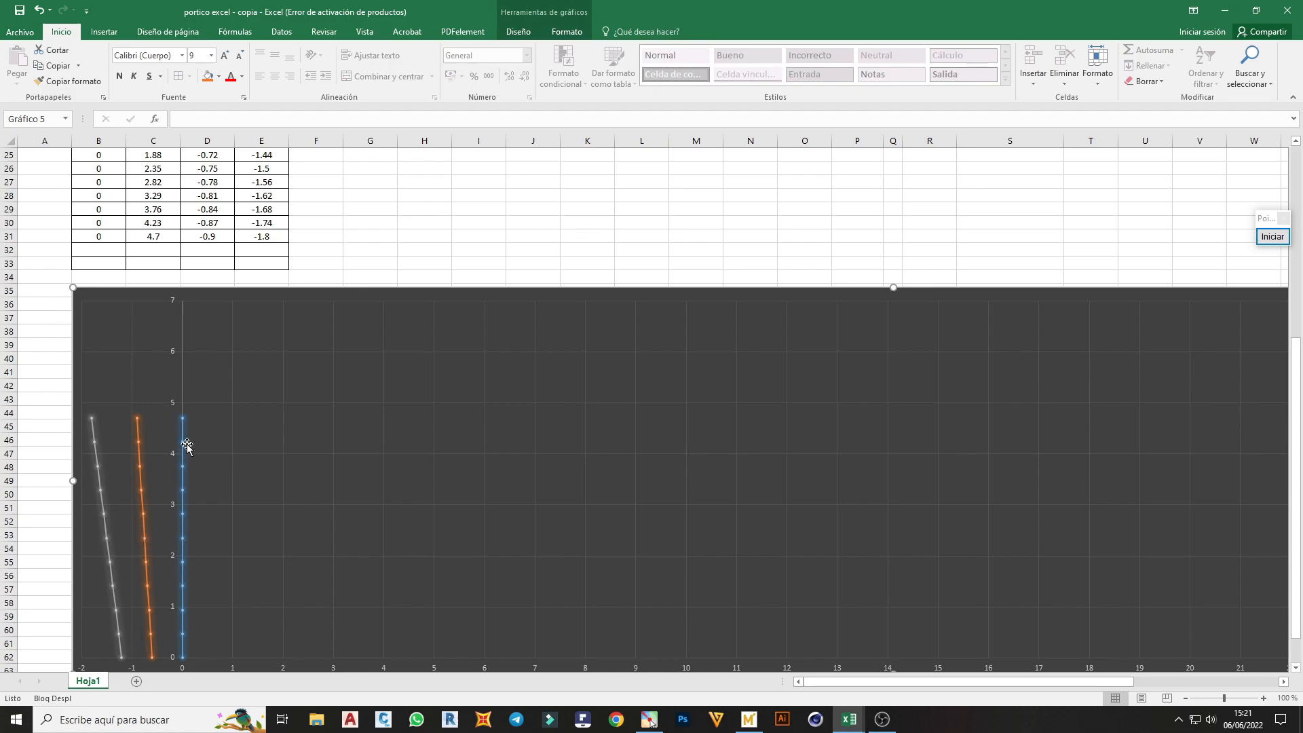
# Copy the column table's title and headings in B19:E20 to G19
pyautogui.scroll(2, 196, 432)
pyautogui.scroll(4, 197, 432)
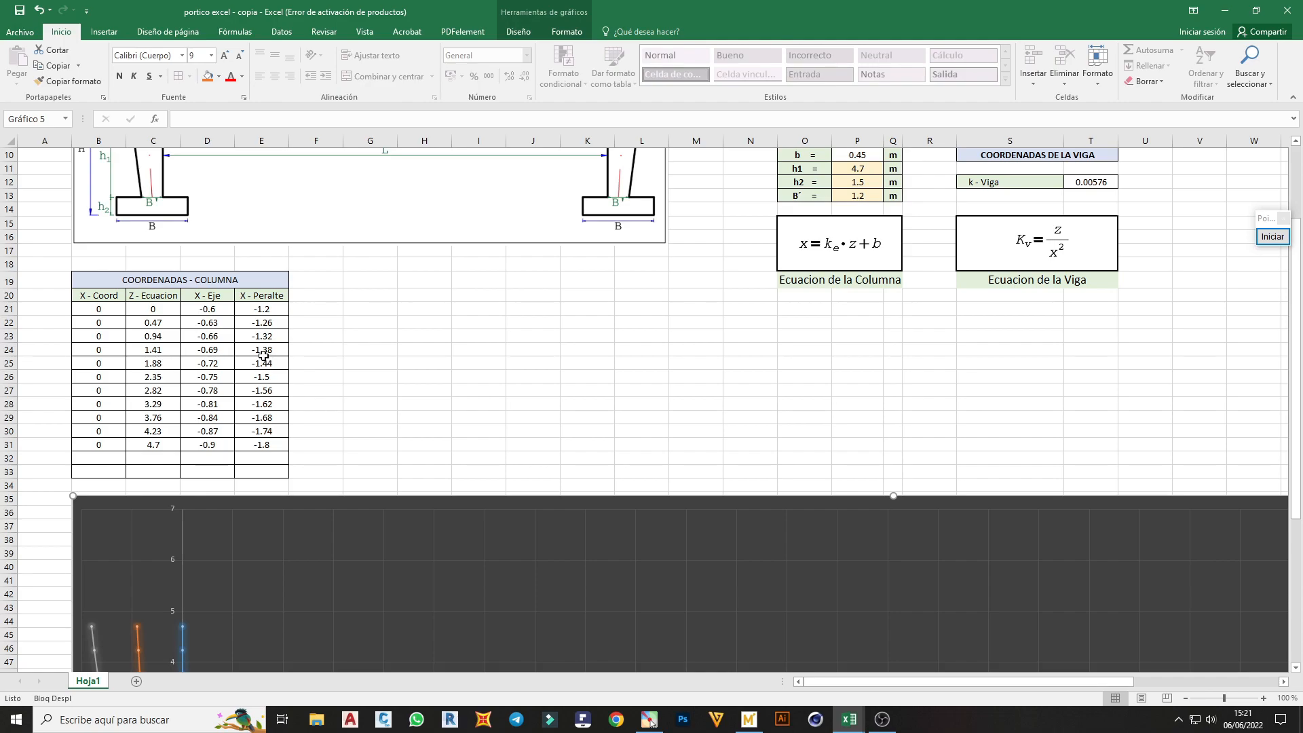
pyautogui.moveTo(92, 281); pyautogui.dragTo(146, 297)
pyautogui.hotkey('ctrl', 'c')
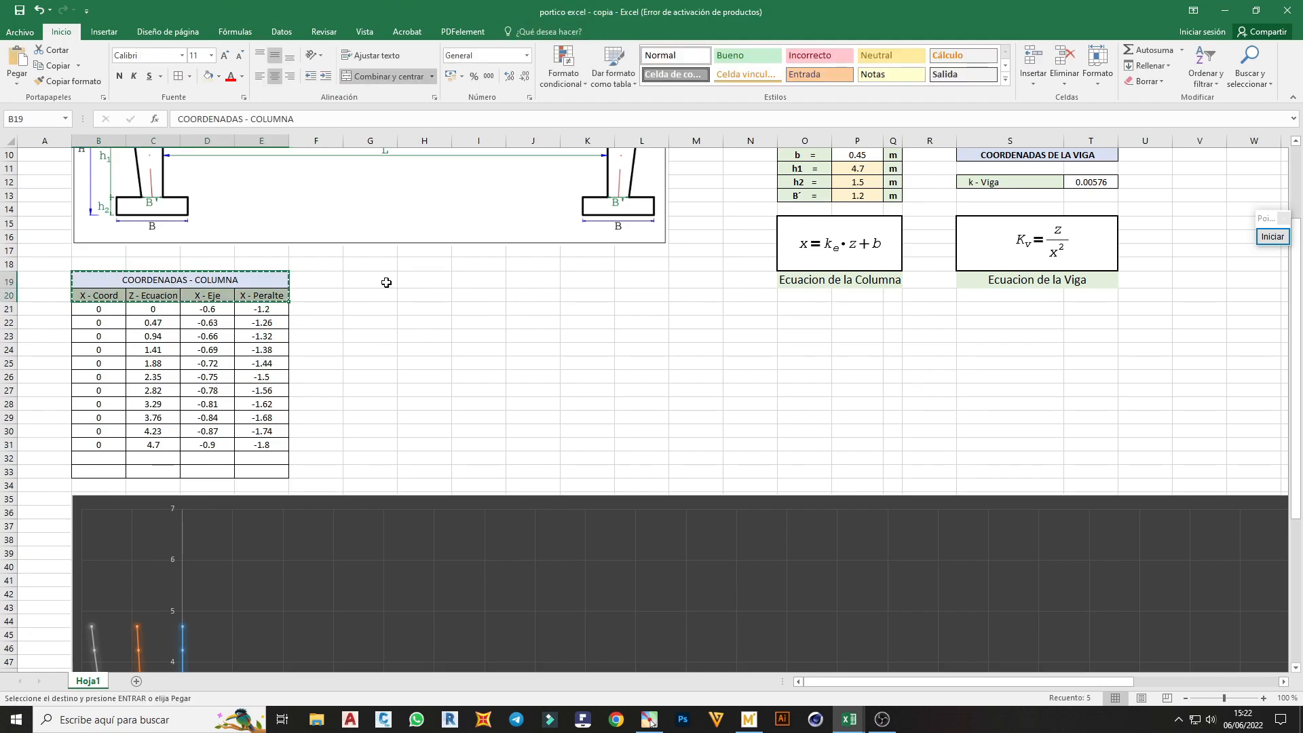
pyautogui.click(384, 283)
pyautogui.hotkey('ctrl', 'v')
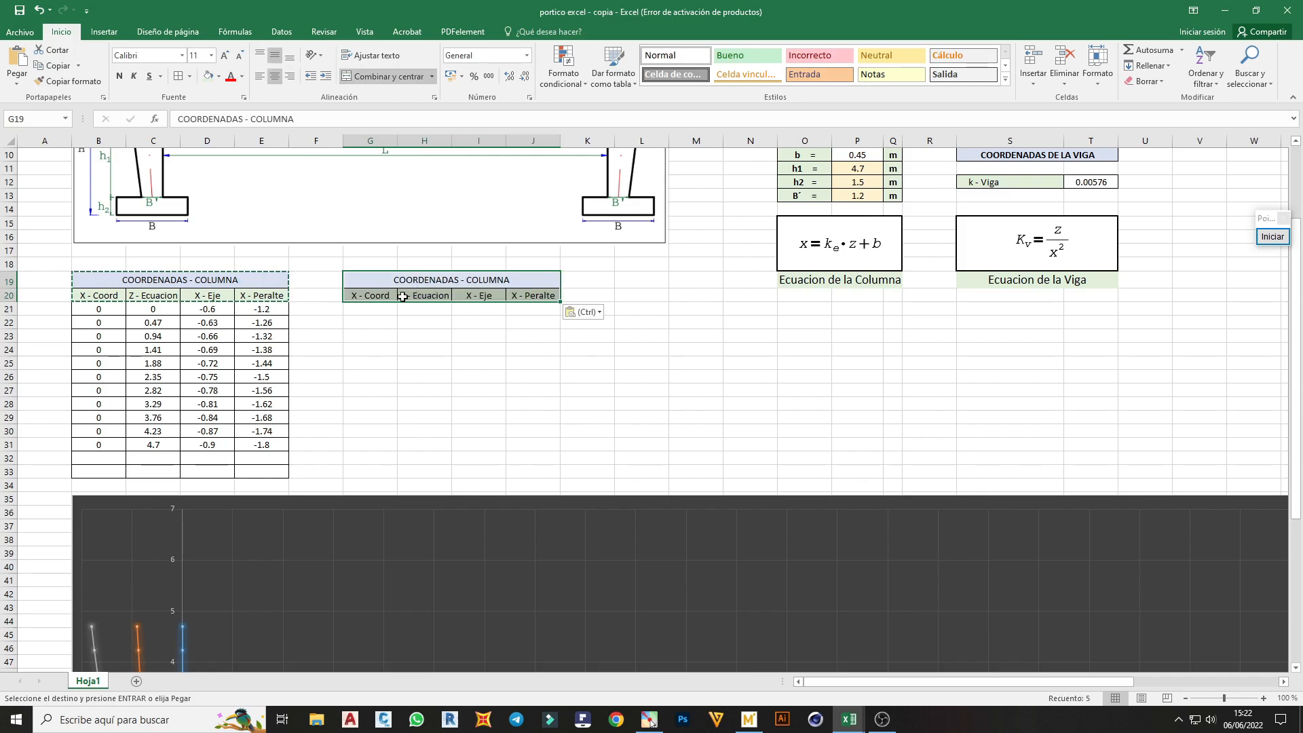
# Change the copied heading in J20 to h - Peralte
pyautogui.click(383, 296)
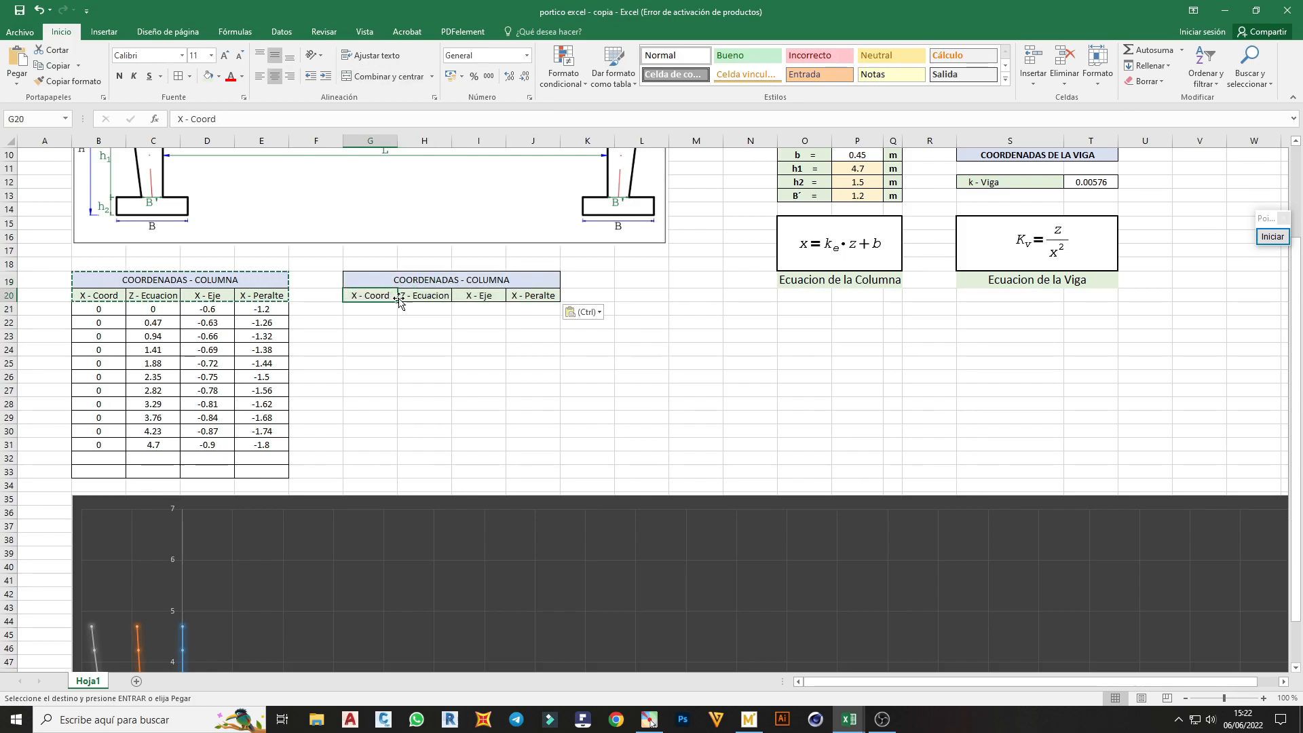
pyautogui.click(435, 299)
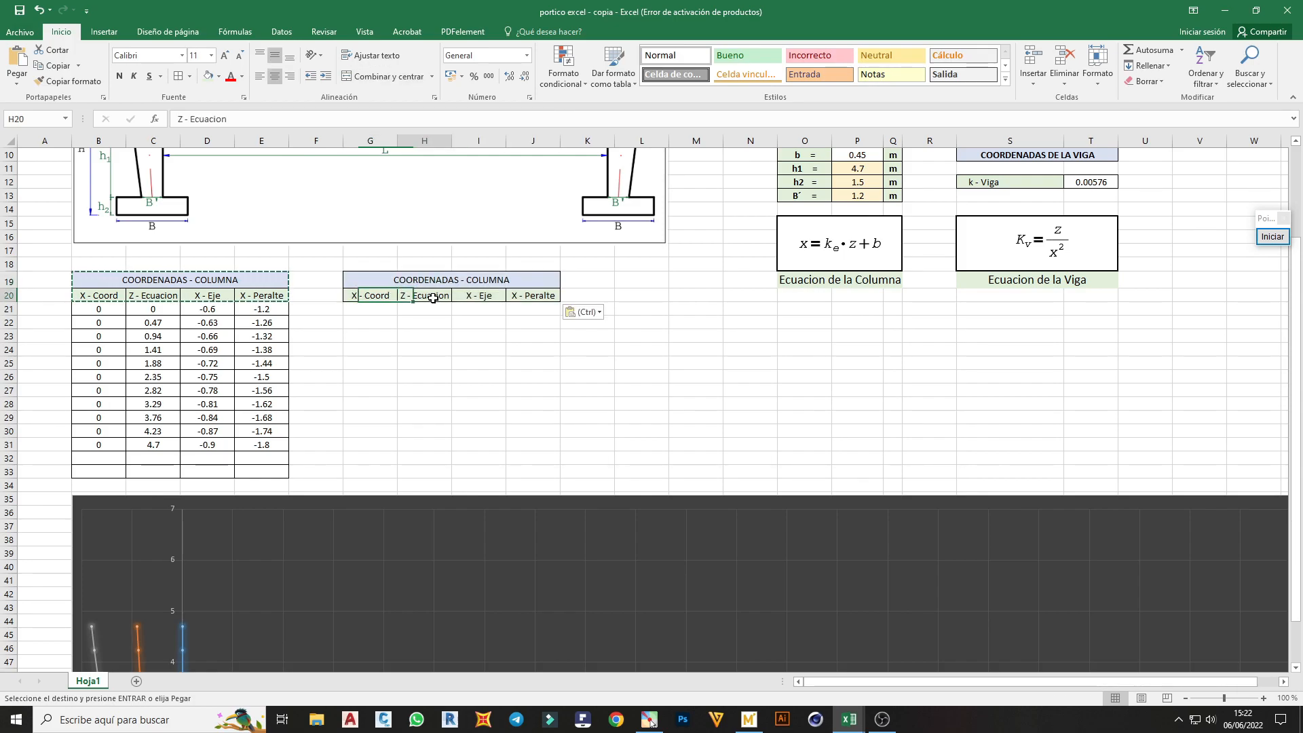
pyautogui.click(481, 299)
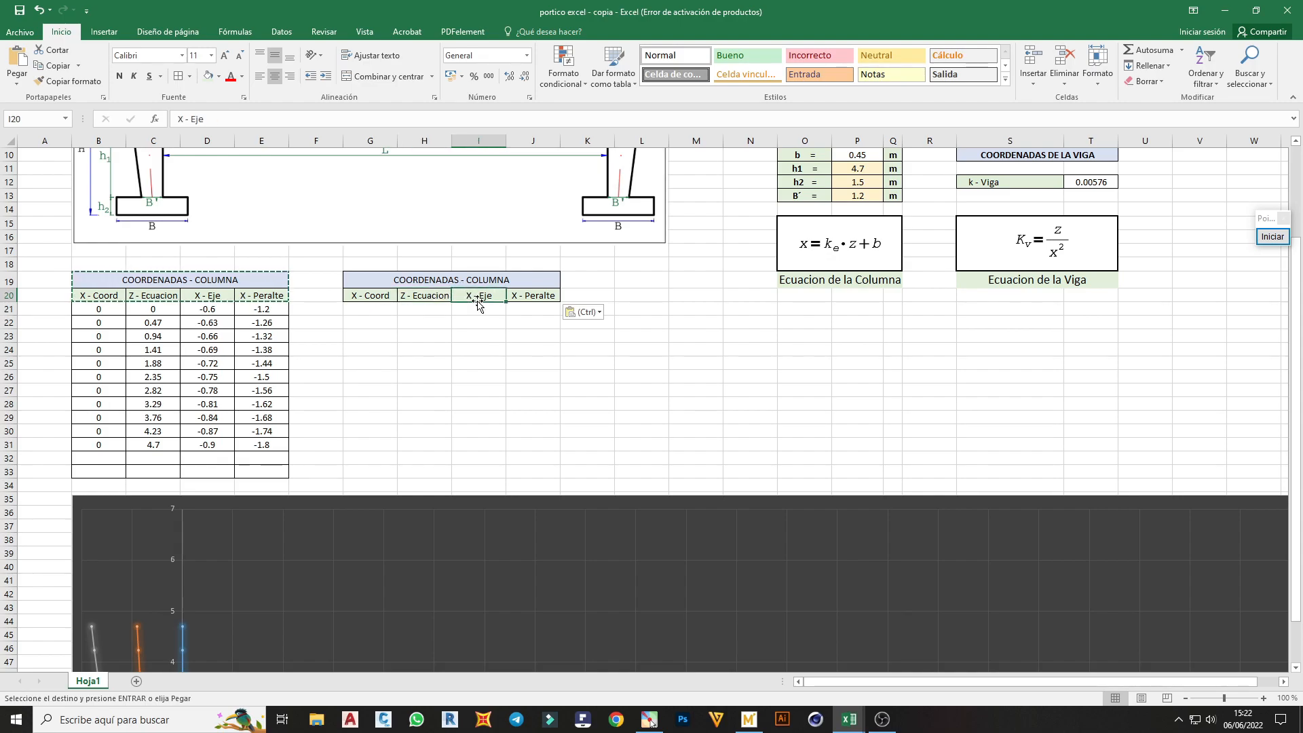
pyautogui.doubleClick(518, 296)
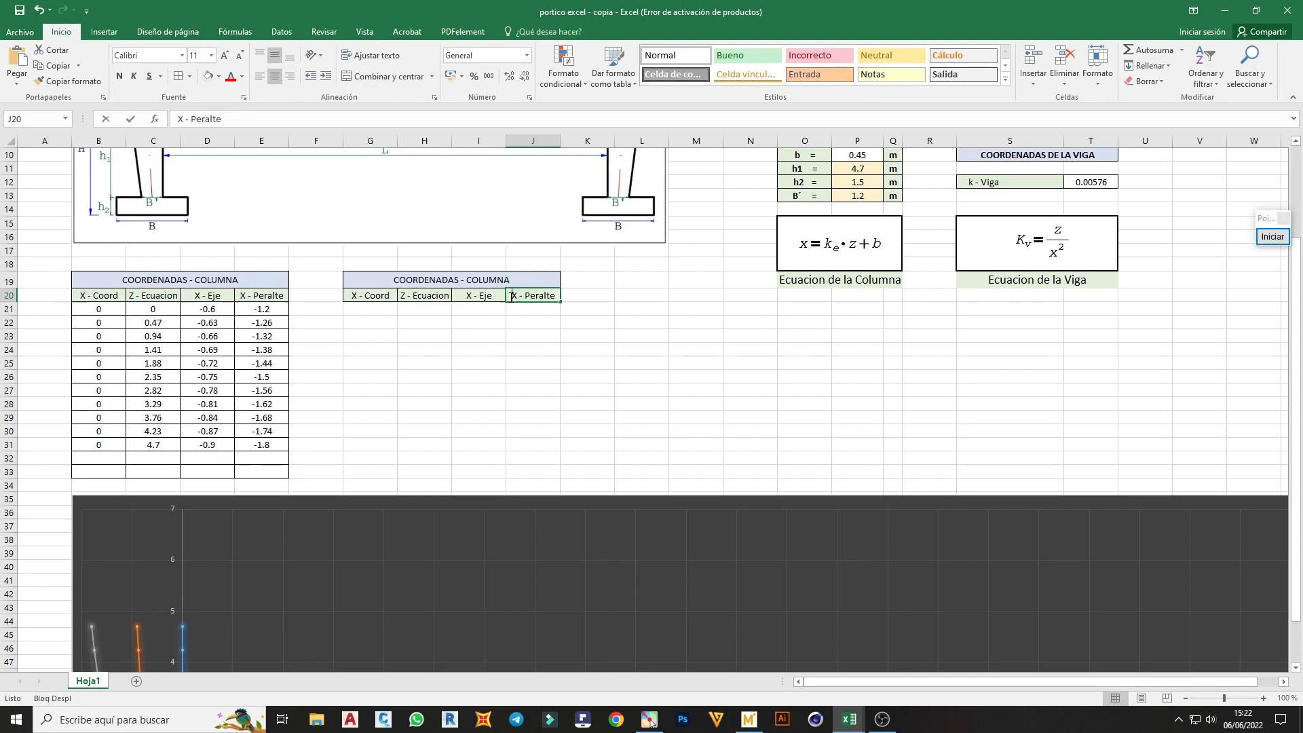
pyautogui.press('BackSpace')
pyautogui.write('h')
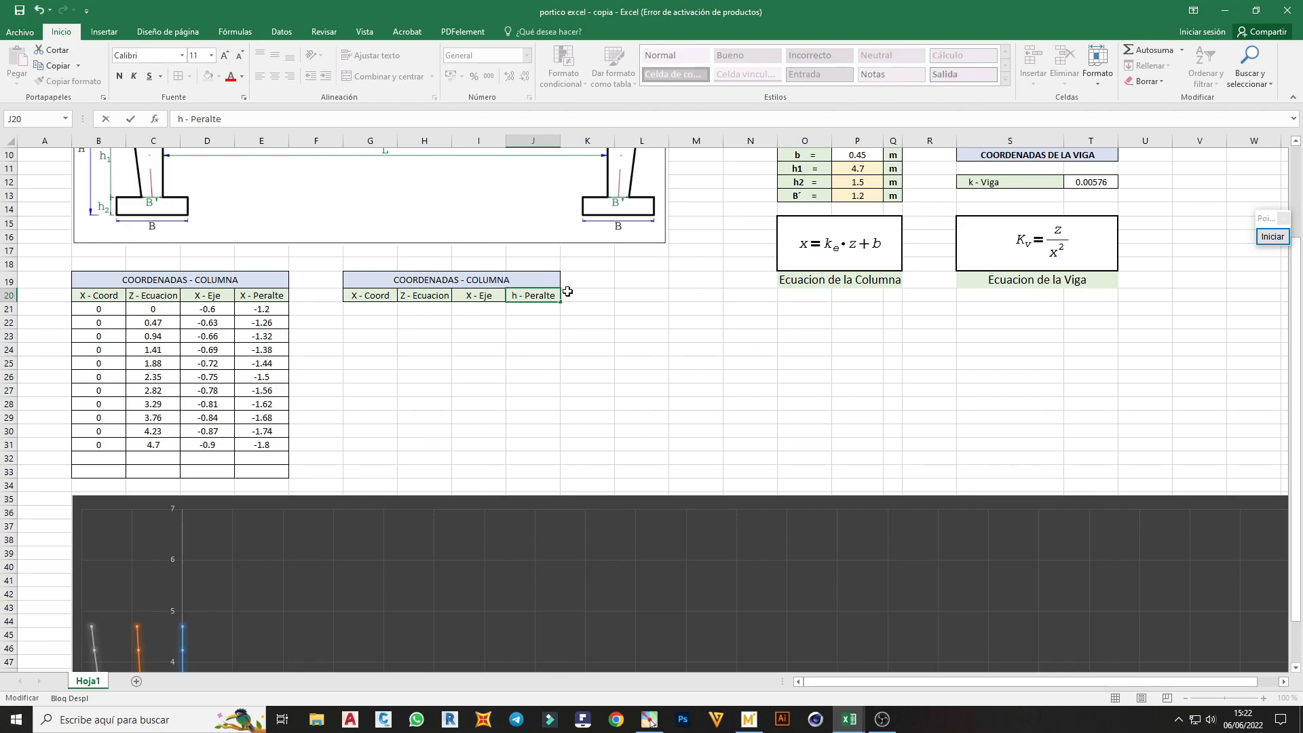
# Fill the h - Peralte heading from J20 across to M20
pyautogui.moveTo(560, 302); pyautogui.dragTo(648, 303)
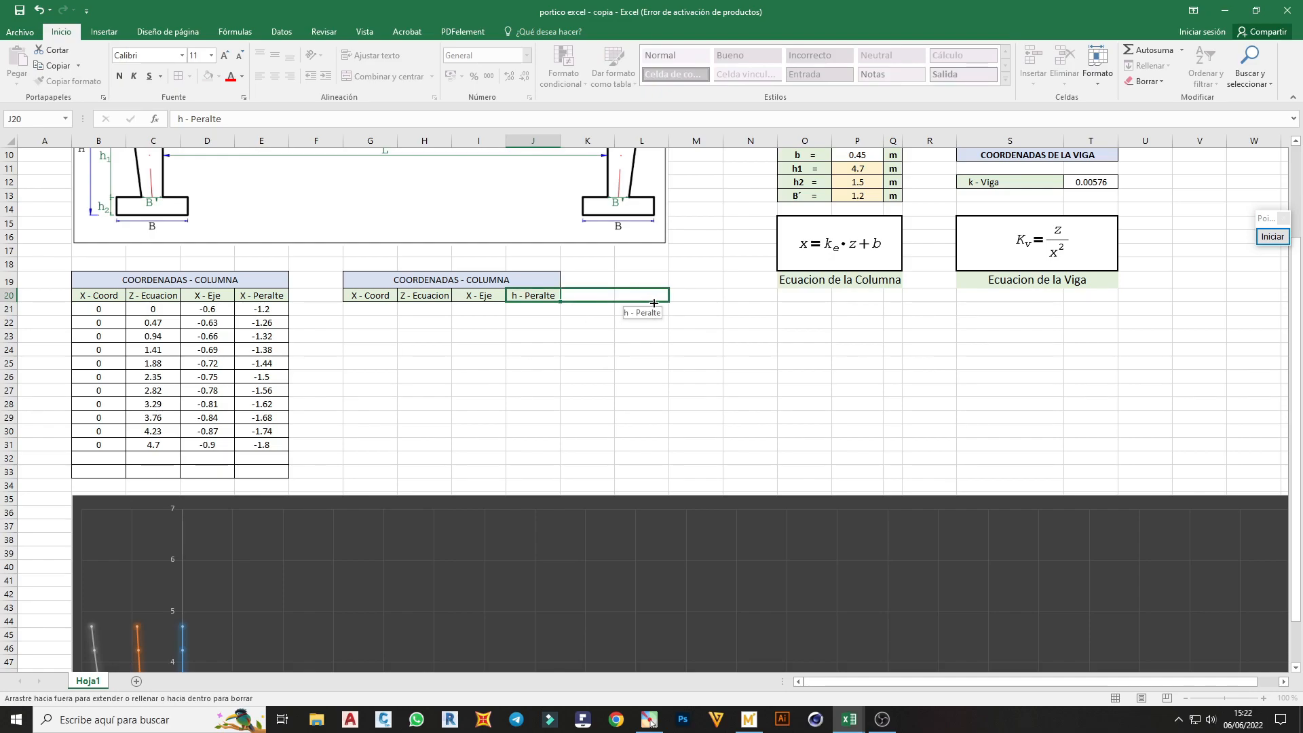
pyautogui.moveTo(671, 301); pyautogui.dragTo(703, 300)
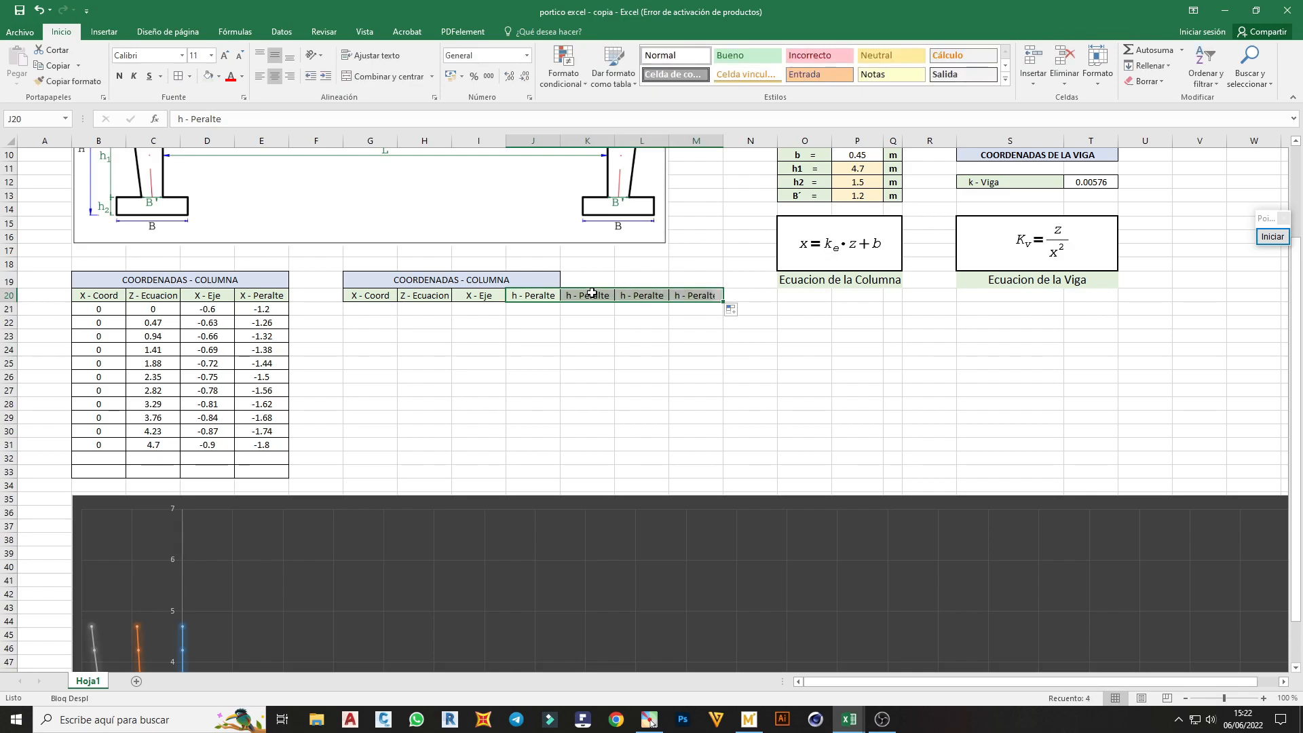
pyautogui.click(587, 293)
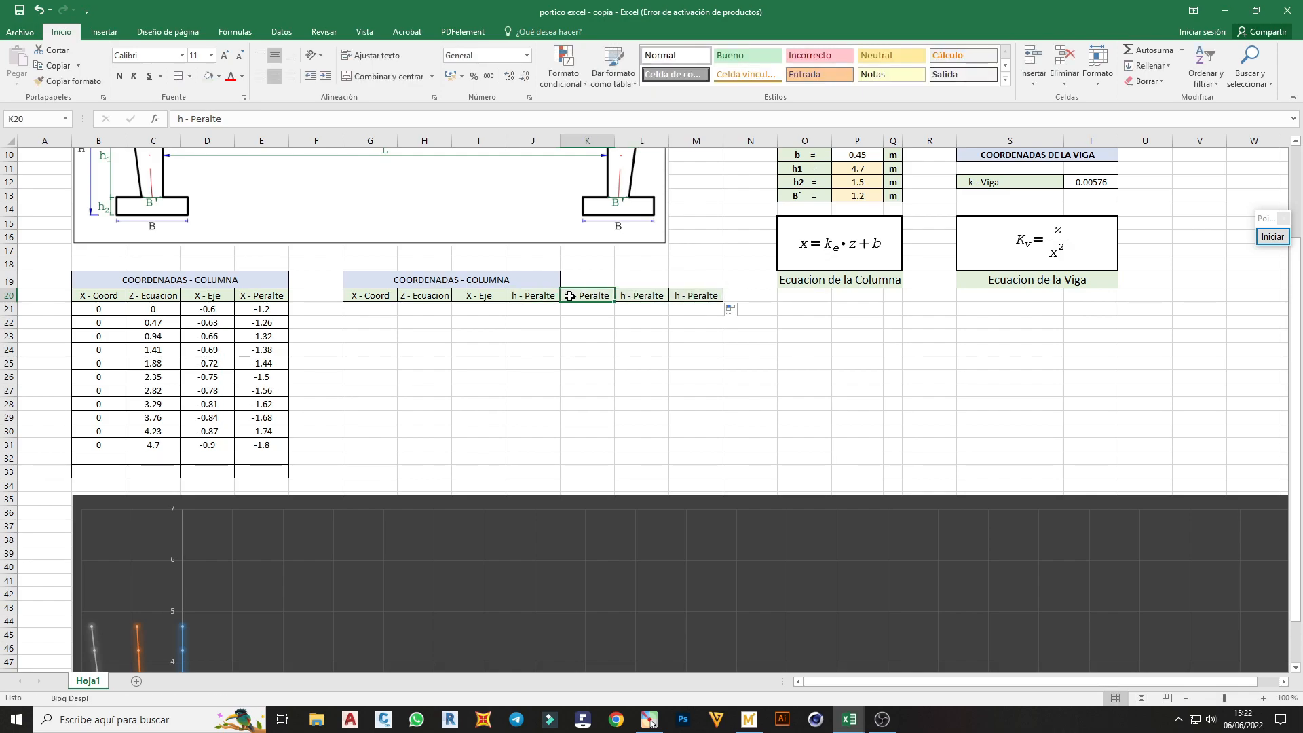
# Change the copied heading in K20 to Z - Peralte
pyautogui.doubleClick(577, 297)
pyautogui.press('BackSpace')
pyautogui.write('Z')
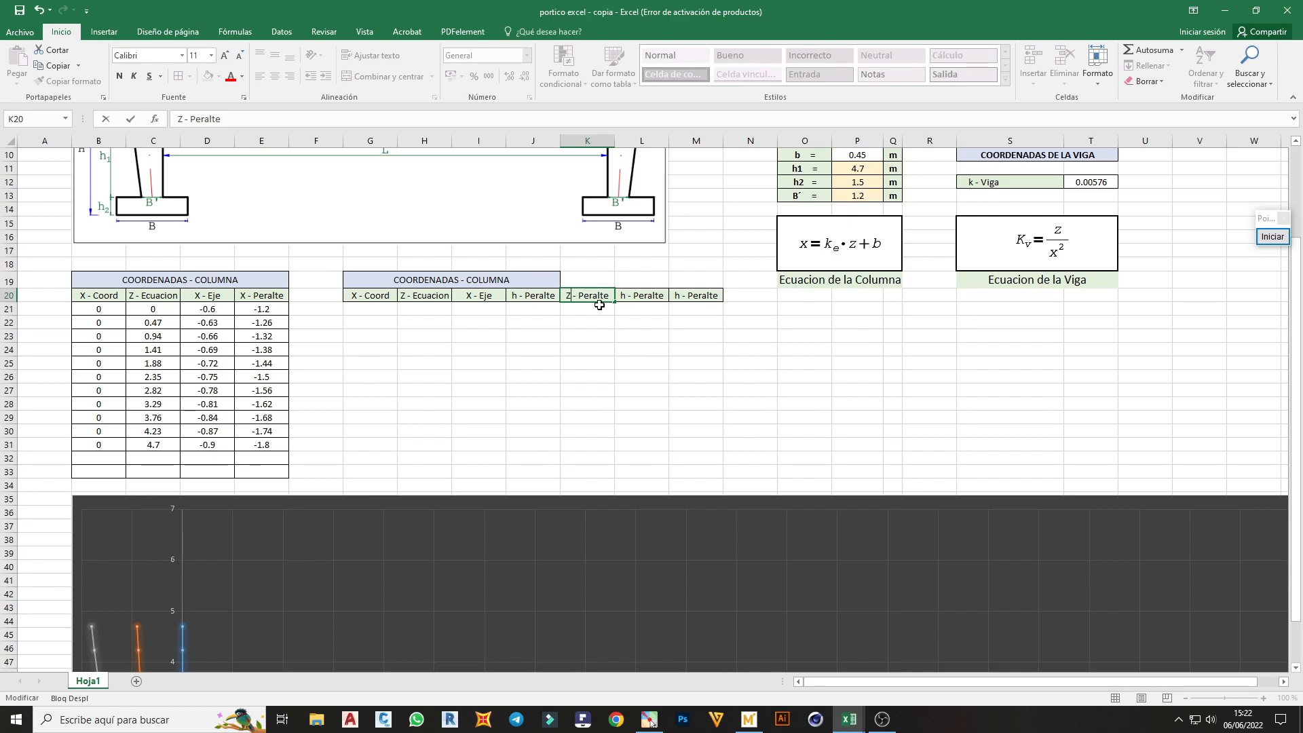
# Change the heading in L20 to Z - Coord
pyautogui.click(623, 296)
pyautogui.doubleClick(623, 296)
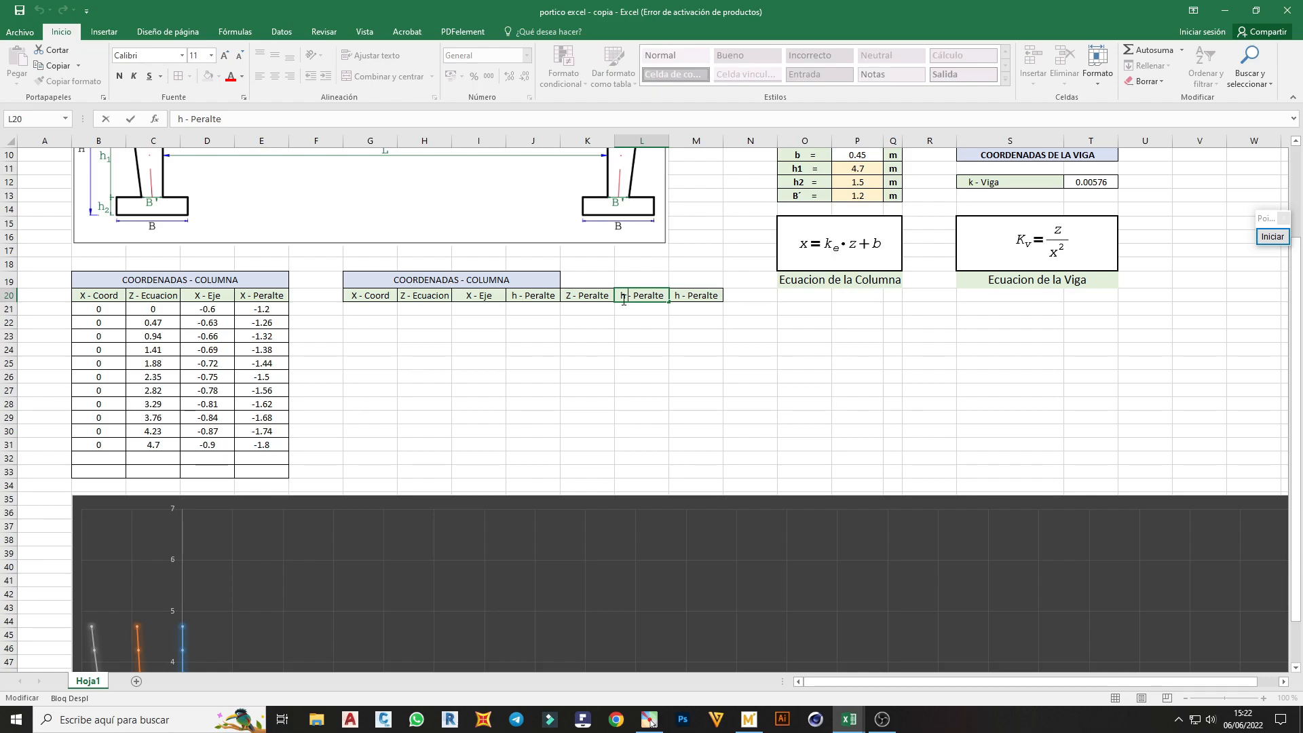
pyautogui.press('Delete')
pyautogui.write('Z')
pyautogui.press('Delete')
pyautogui.press('Delete')
pyautogui.press('Delete')
pyautogui.press('Delete')
pyautogui.press('Delete')
pyautogui.press('Delete')
pyautogui.write('Coord')
# Change the heading in M20 to Z - Eje
pyautogui.doubleClick(679, 295)
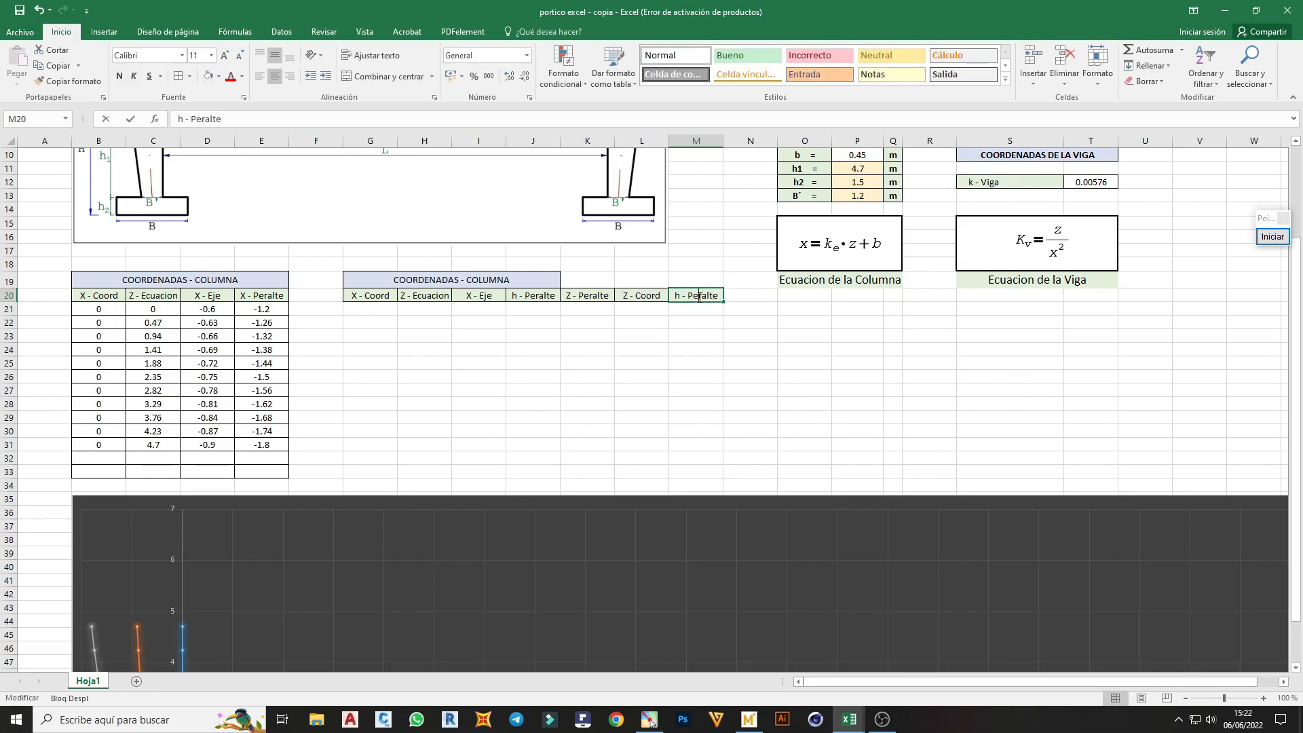
pyautogui.press('BackSpace')
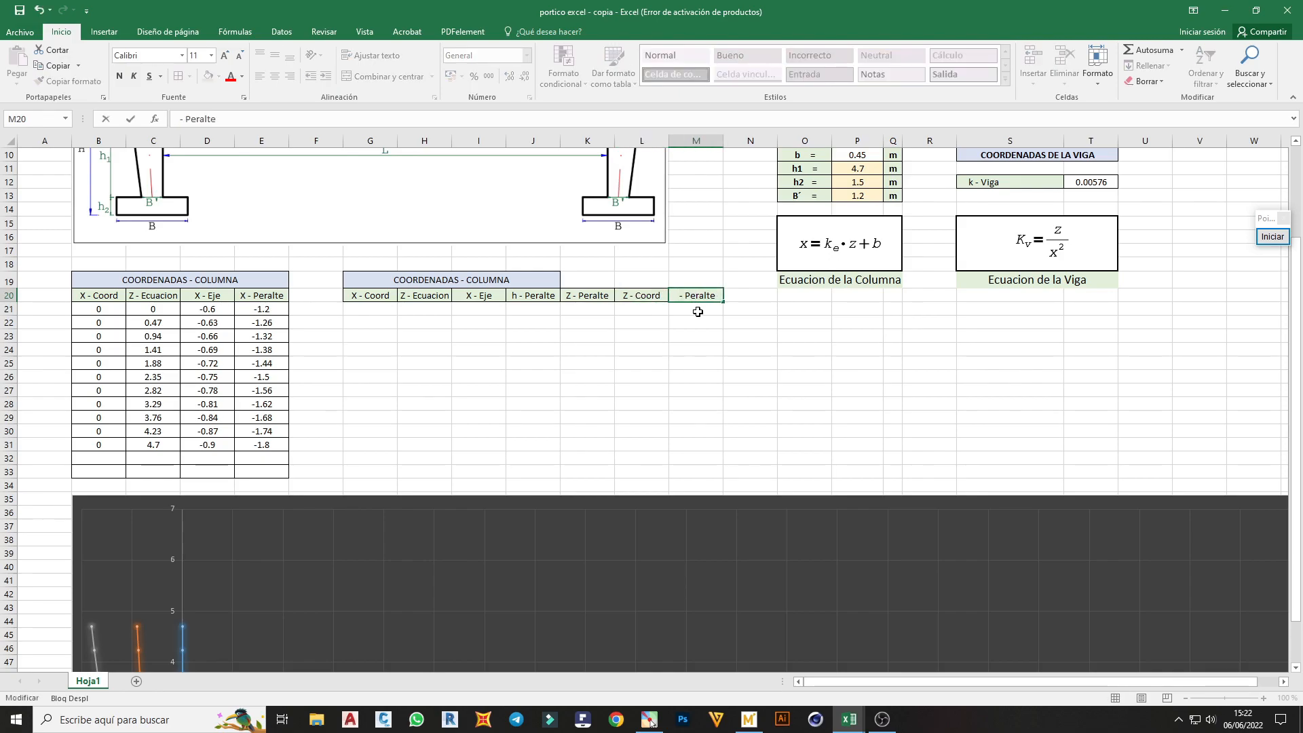
pyautogui.write('Z')
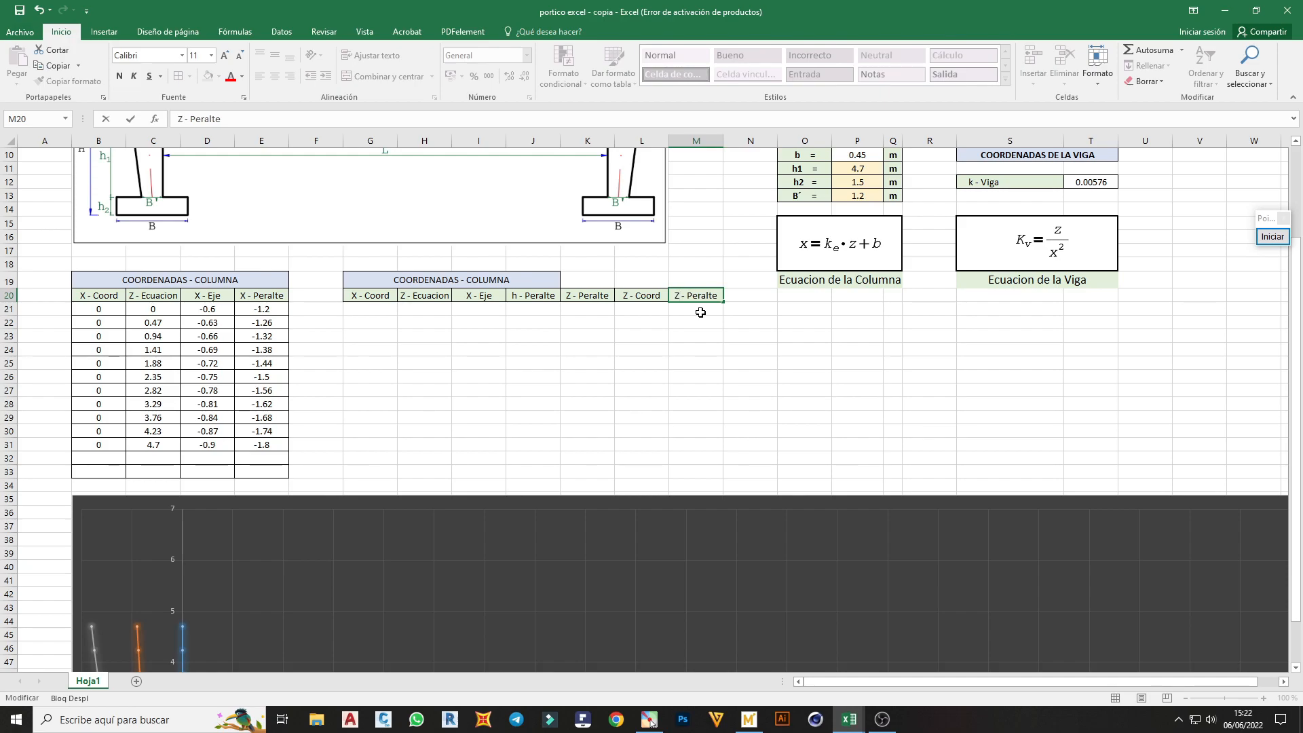
pyautogui.press('BackSpace')
pyautogui.press('BackSpace')
pyautogui.press('BackSpace')
pyautogui.press('BackSpace')
pyautogui.press('BackSpace')
pyautogui.press('BackSpace')
pyautogui.press('BackSpace')
pyautogui.write('Eje')
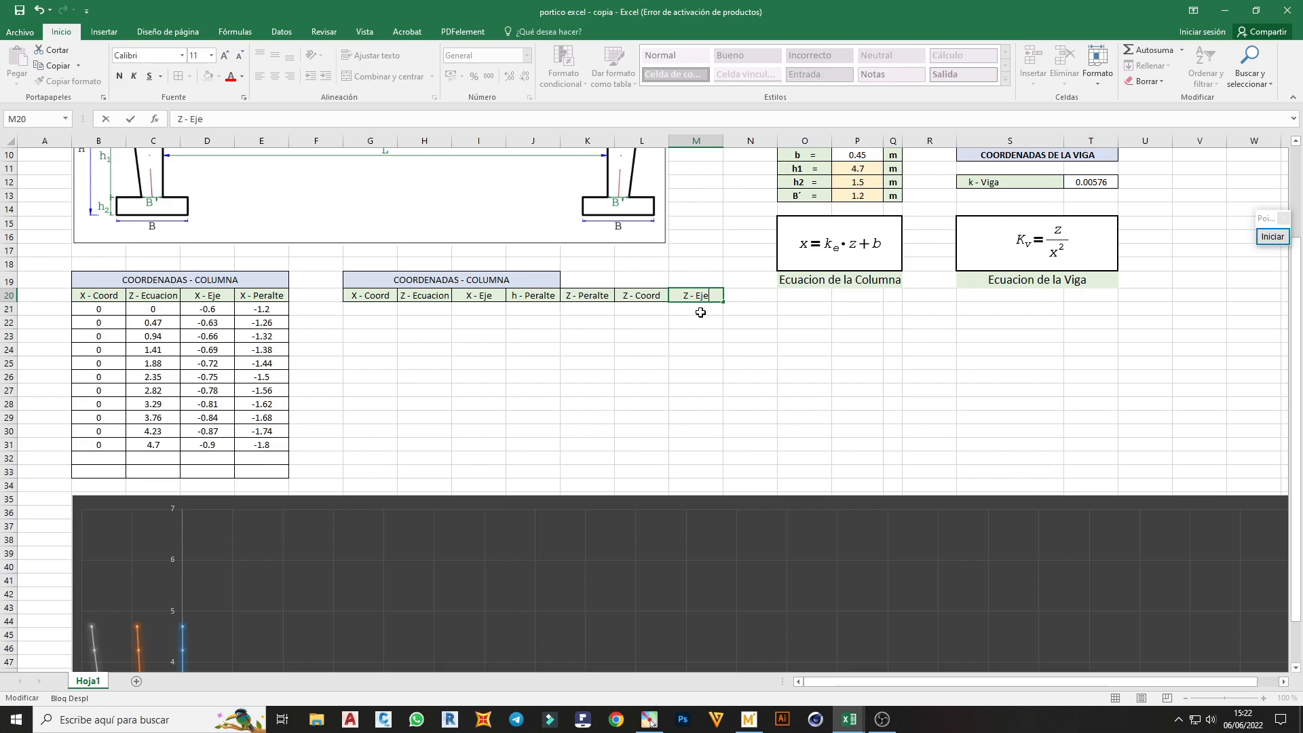
pyautogui.press('Return')
# Merge and center the second table's title across G19:M19 and change it to COORDENADAS - VIGA
pyautogui.moveTo(692, 280); pyautogui.dragTo(370, 280)
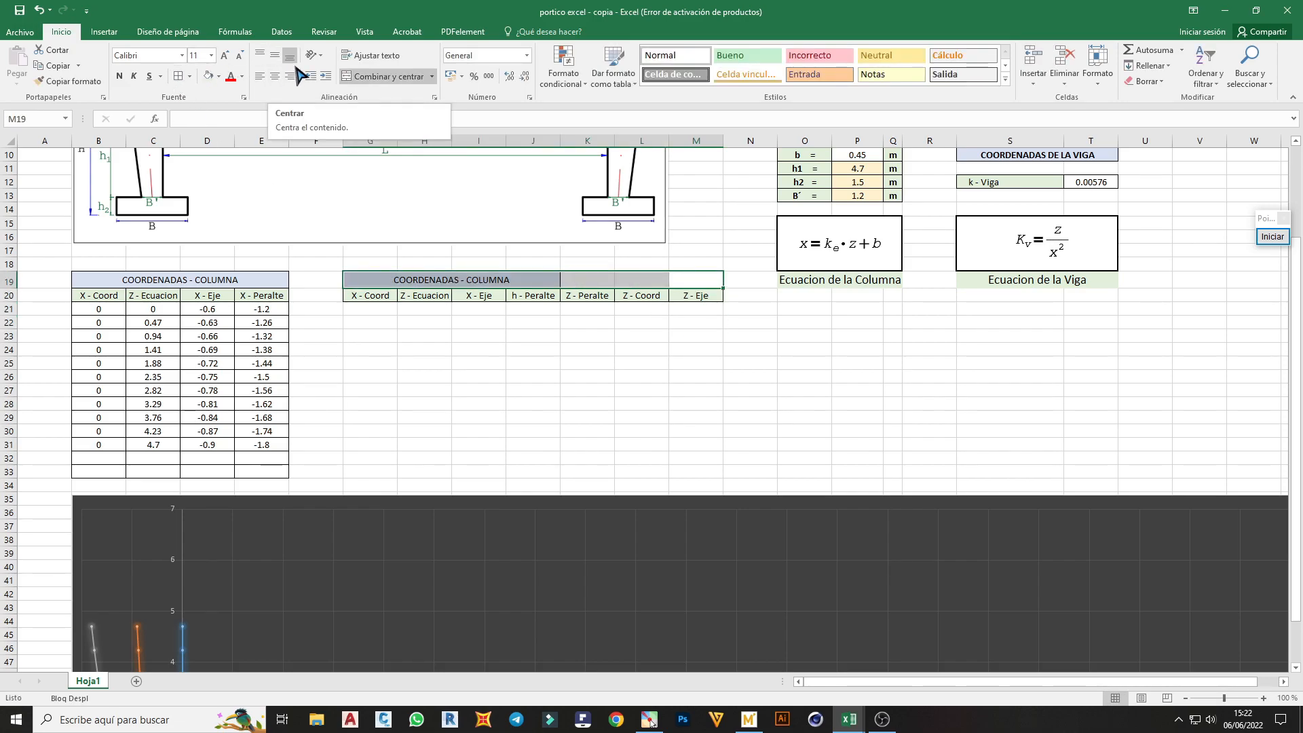
pyautogui.click(346, 78)
pyautogui.doubleClick(599, 279)
pyautogui.moveTo(593, 281); pyautogui.dragTo(552, 286)
pyautogui.write('viga')
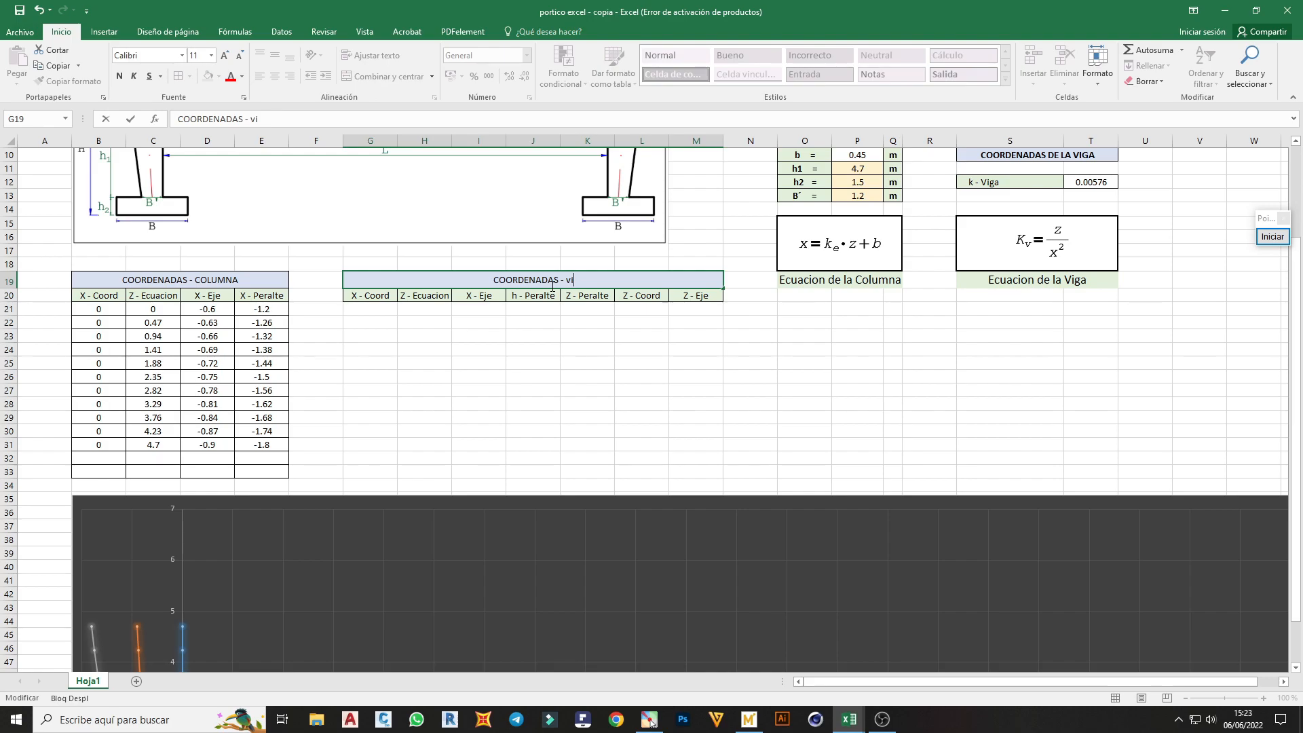
pyautogui.press('BackSpace')
pyautogui.press('BackSpace')
pyautogui.press('BackSpace')
pyautogui.press('BackSpace')
pyautogui.write('VIGA')
pyautogui.click(583, 315)
# Enter 0 as the first X - Coord value of the beam table in G22
pyautogui.click(375, 316)
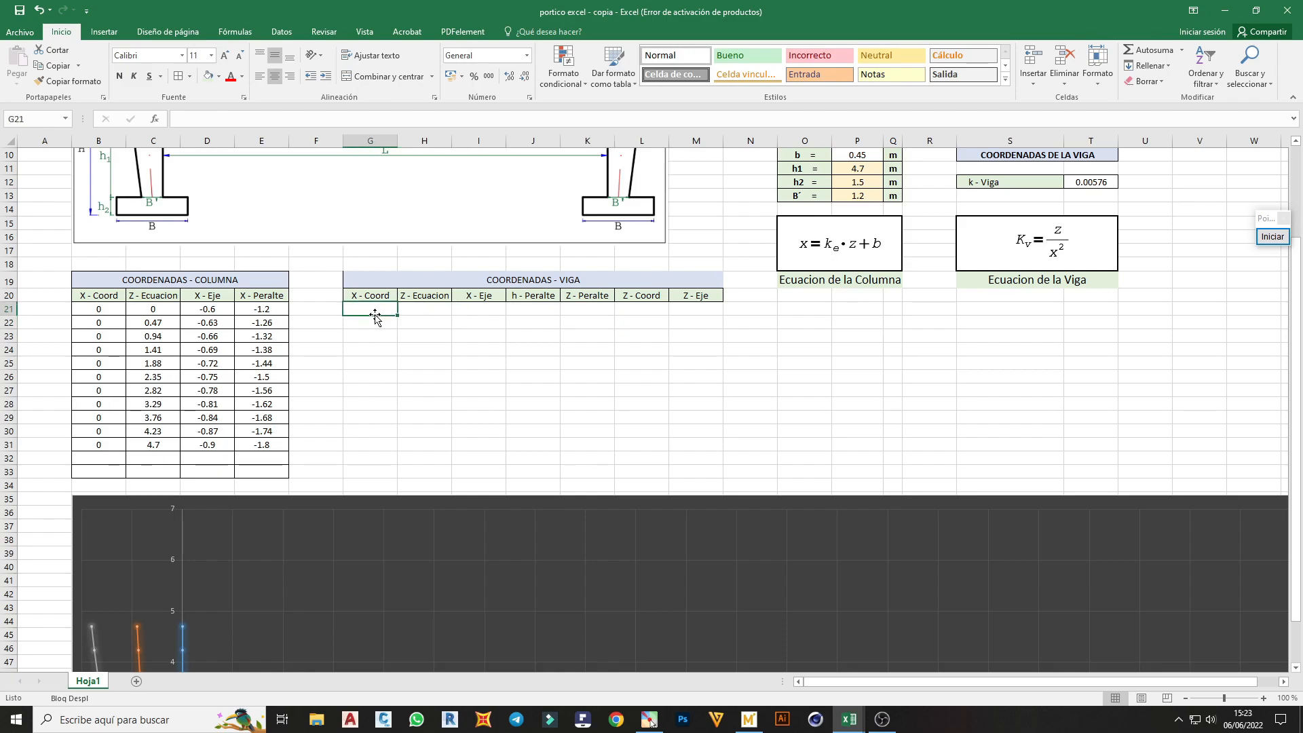
pyautogui.click(374, 326)
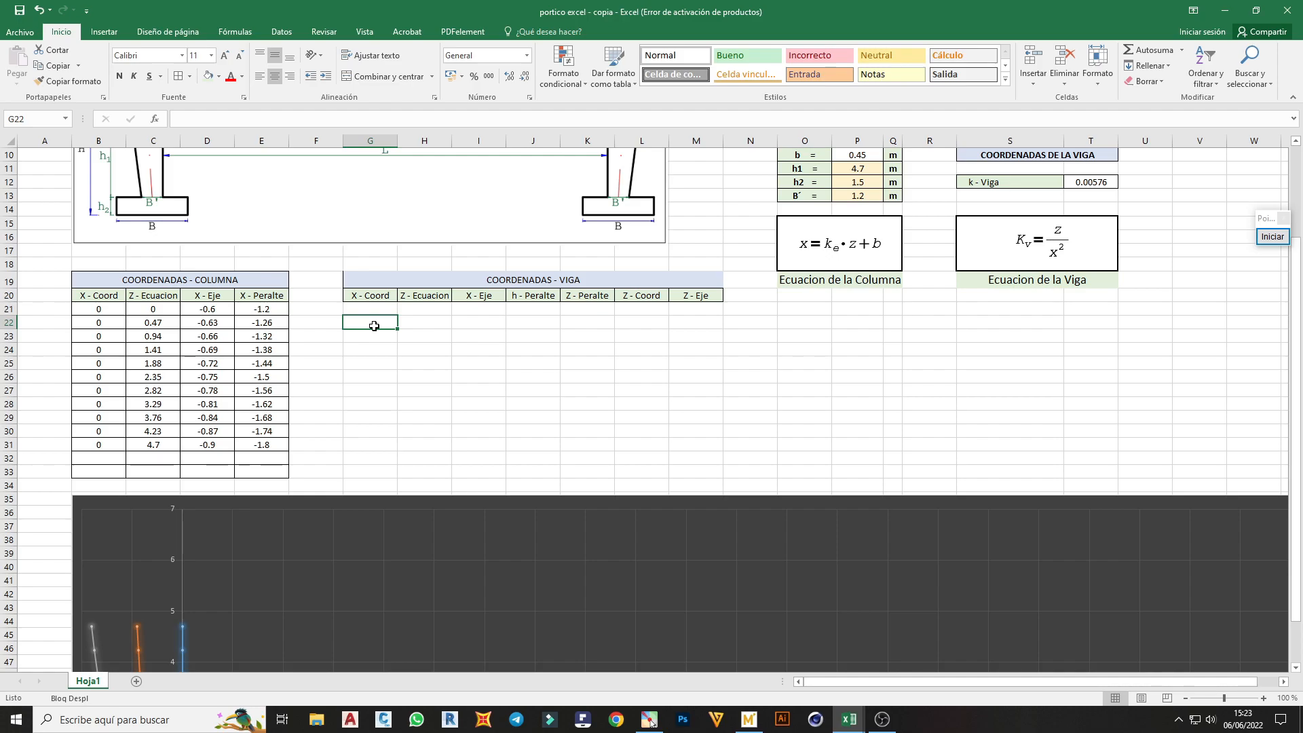
pyautogui.write('0')
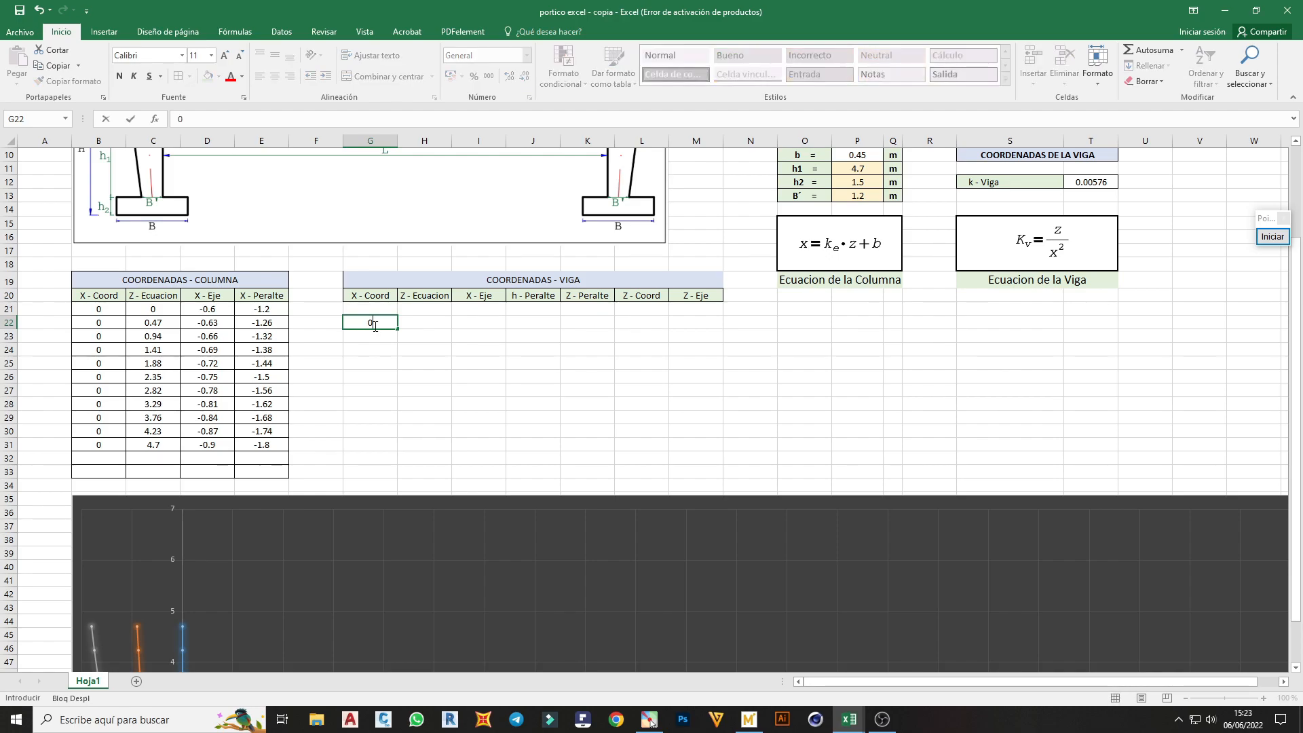
pyautogui.press('Return')
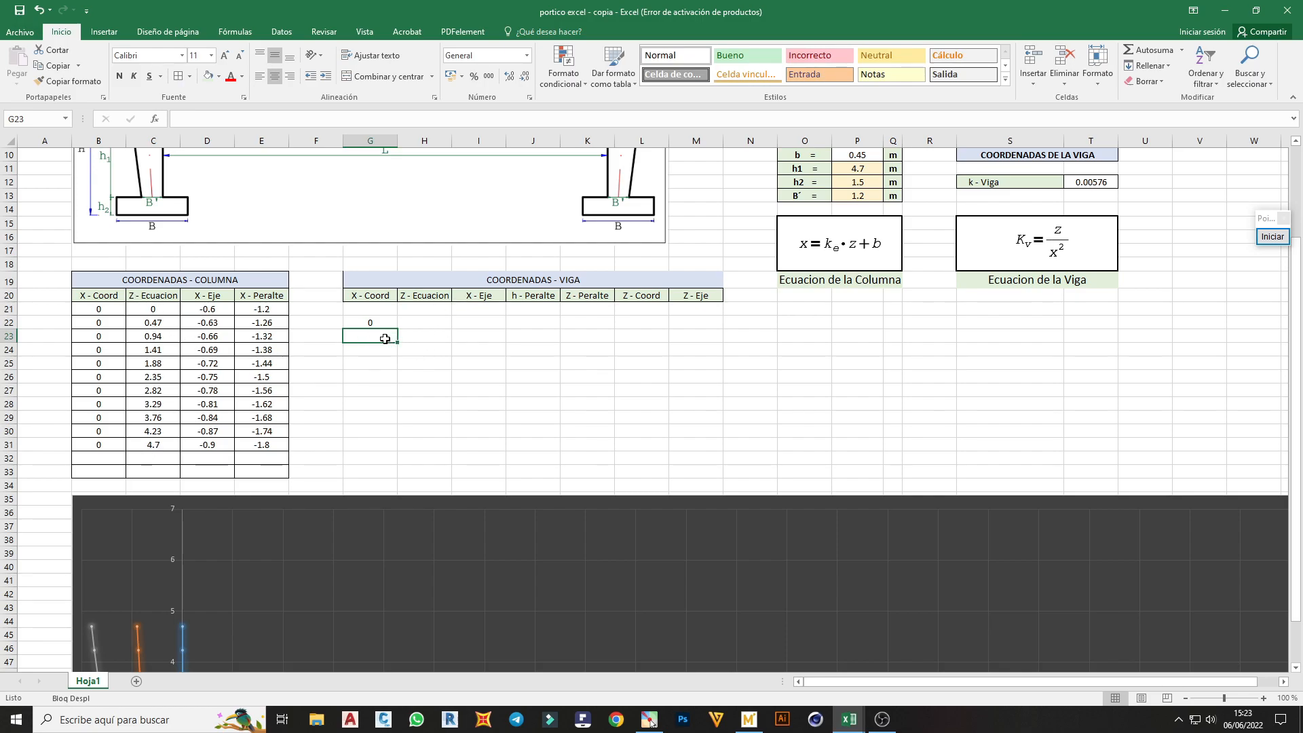
# Write the formula =$P$5/10 +G22 in G23, dividing the span L and adding the previous coordinate
pyautogui.write('=')
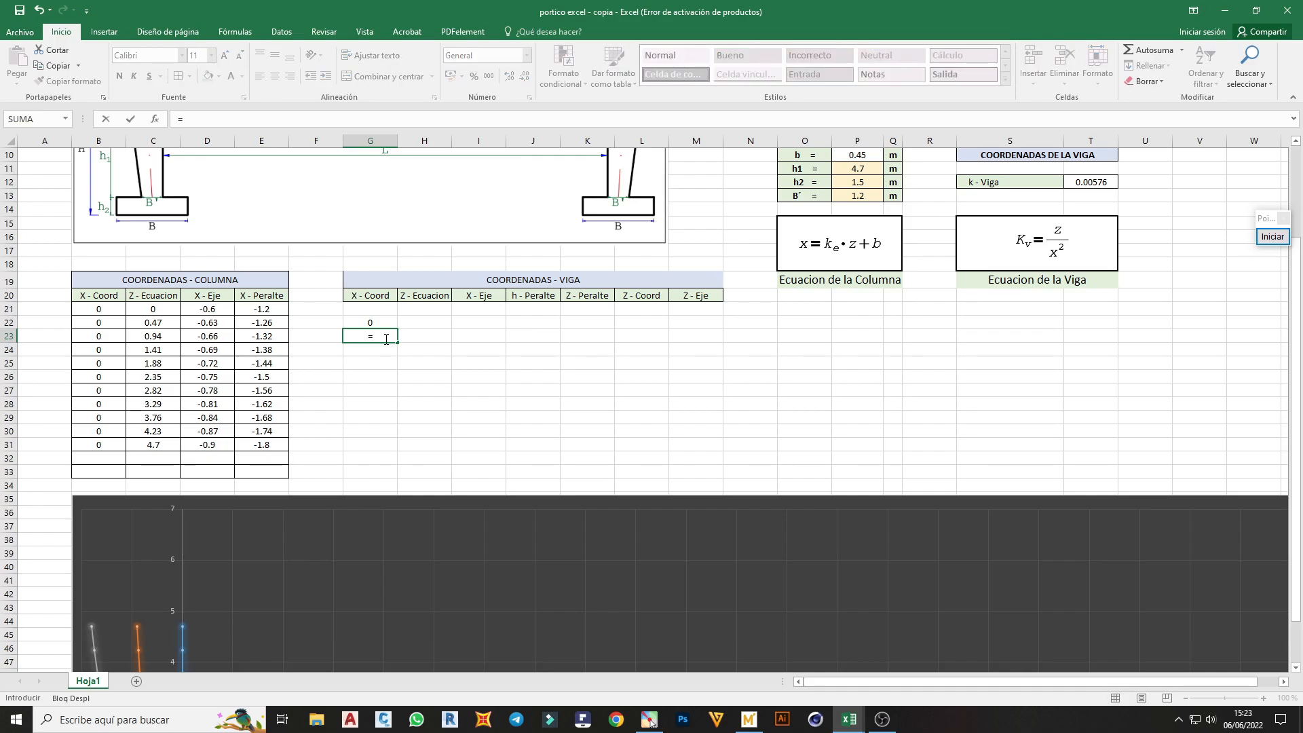
pyautogui.scroll(2, 386, 338)
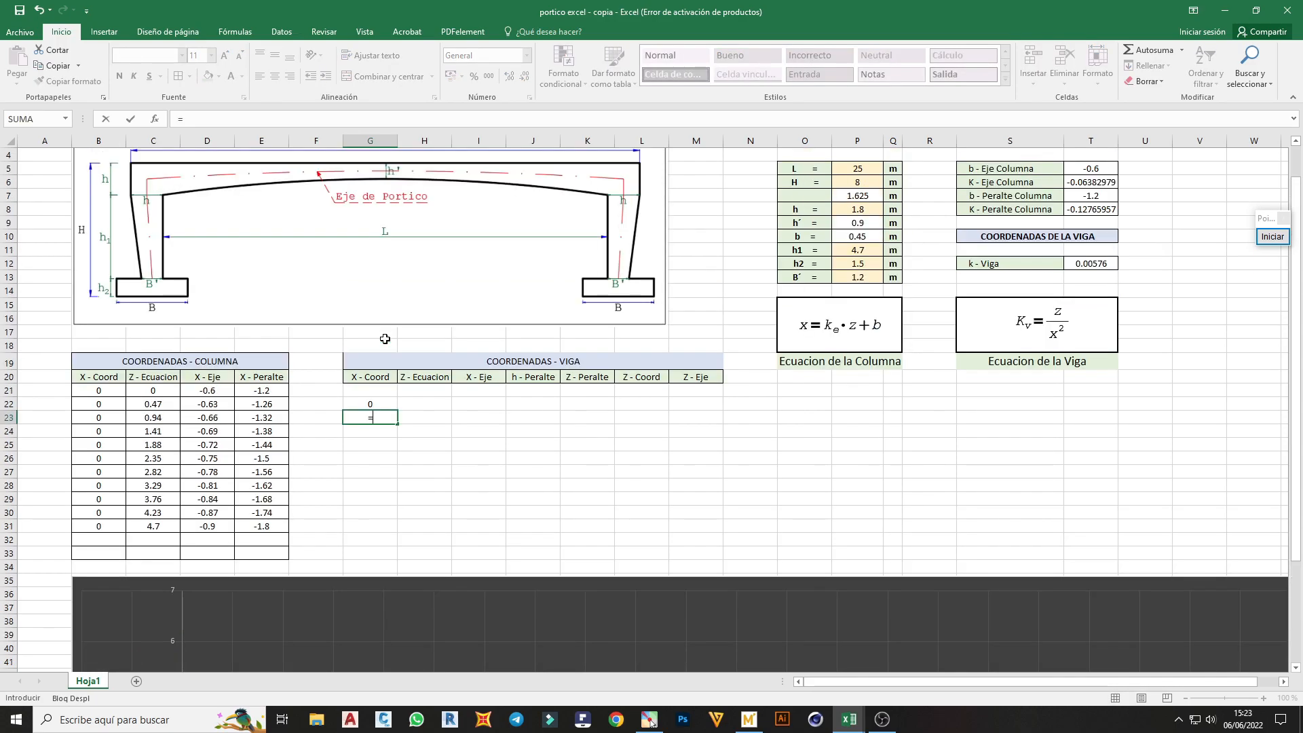
pyautogui.click(854, 169)
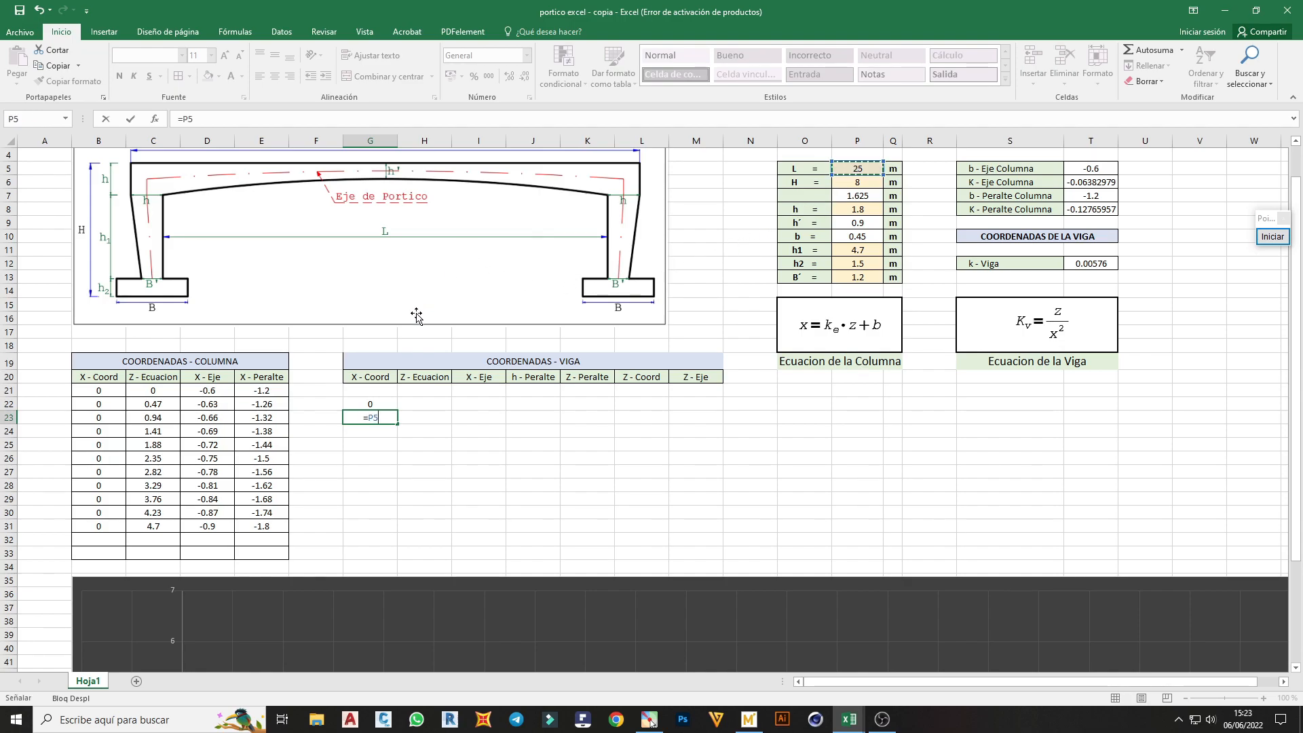
pyautogui.press('F4')
pyautogui.write('/10')
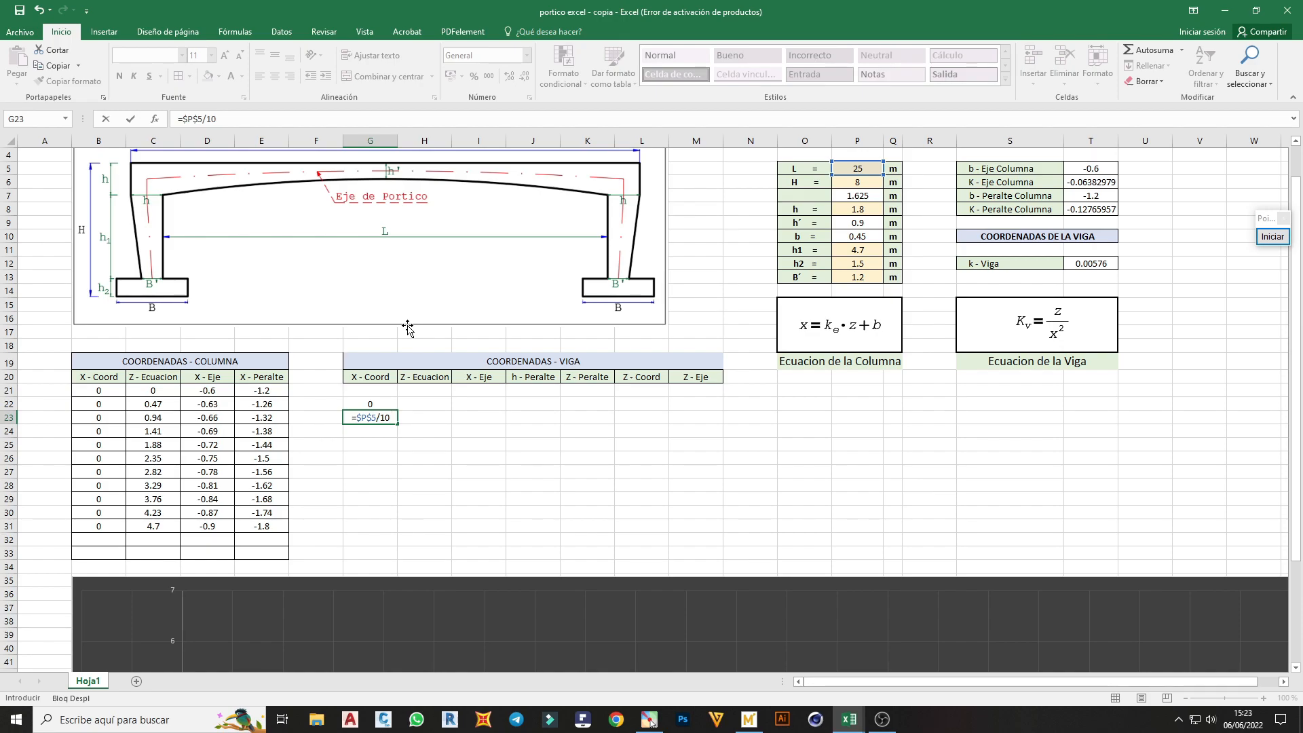
pyautogui.write('+')
pyautogui.click(379, 407)
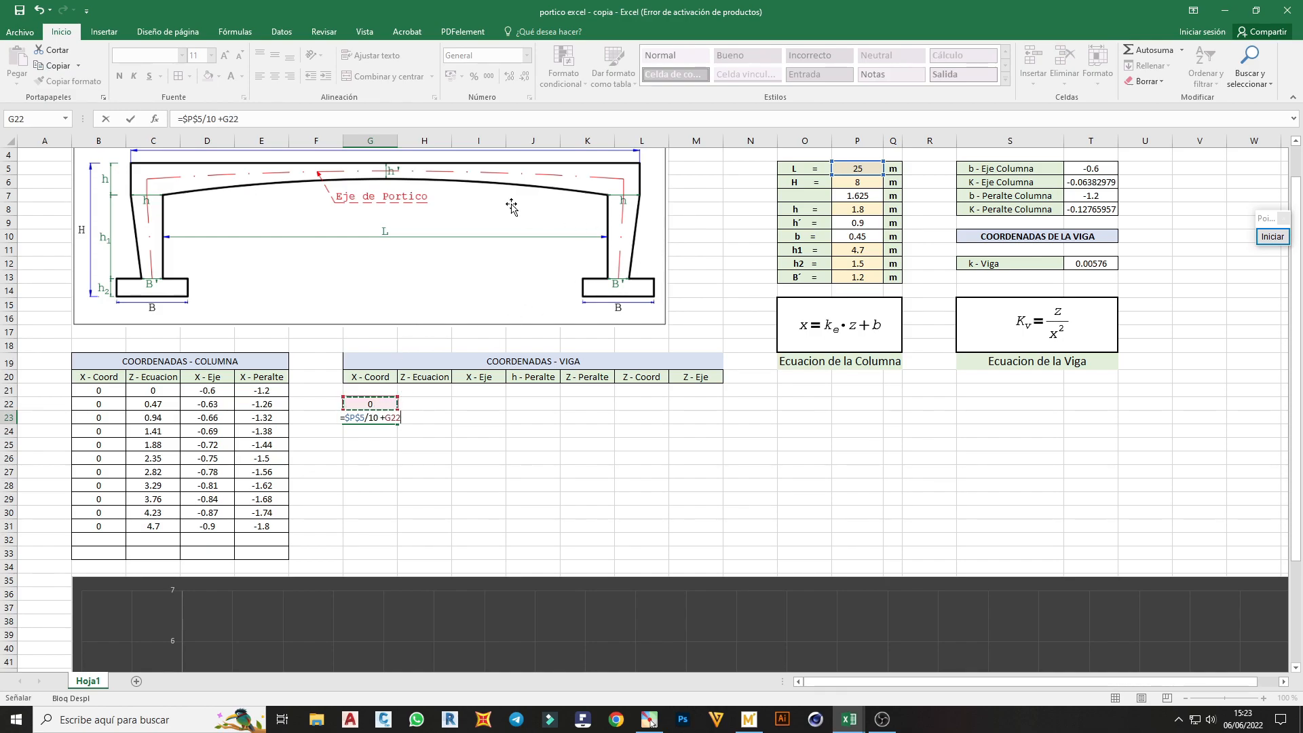
# Change the divisor in the G23 formula to 20 and accept it as =$P$5/20 +G22
pyautogui.scroll(1, 465, 198)
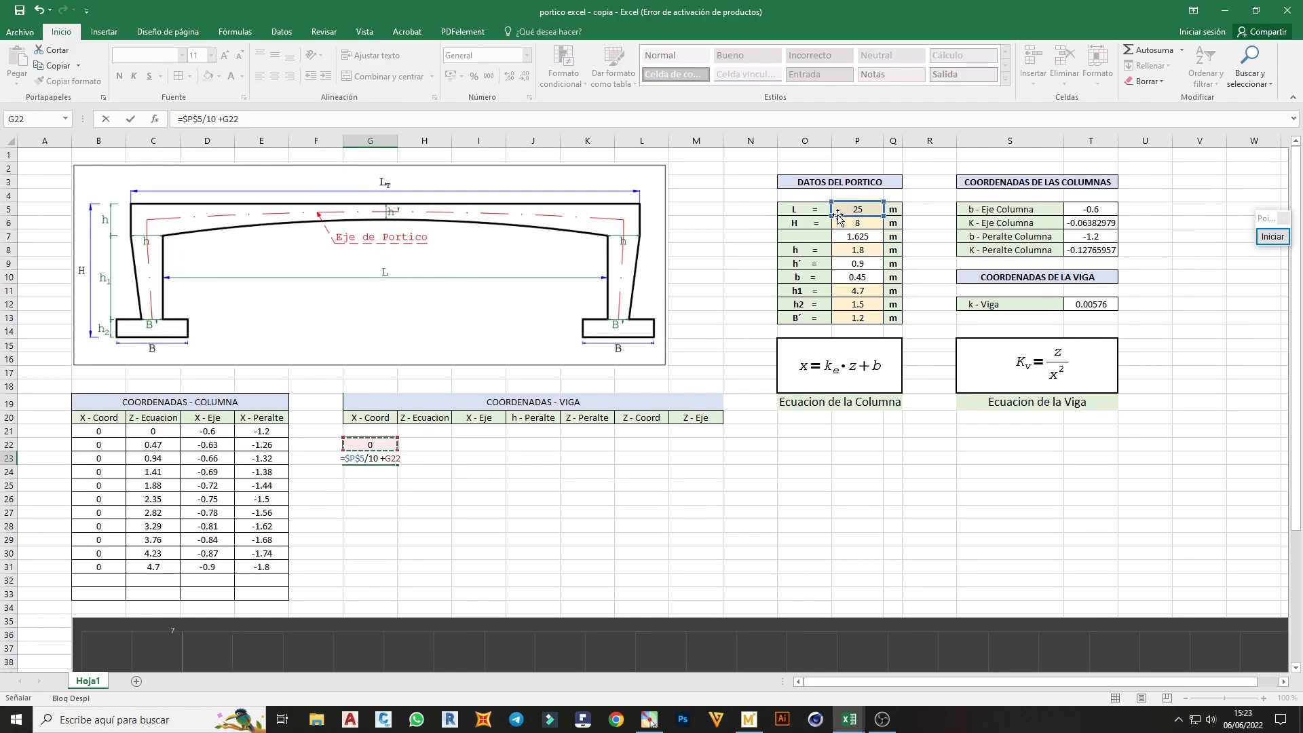
pyautogui.click(381, 460)
pyautogui.press('BackSpace')
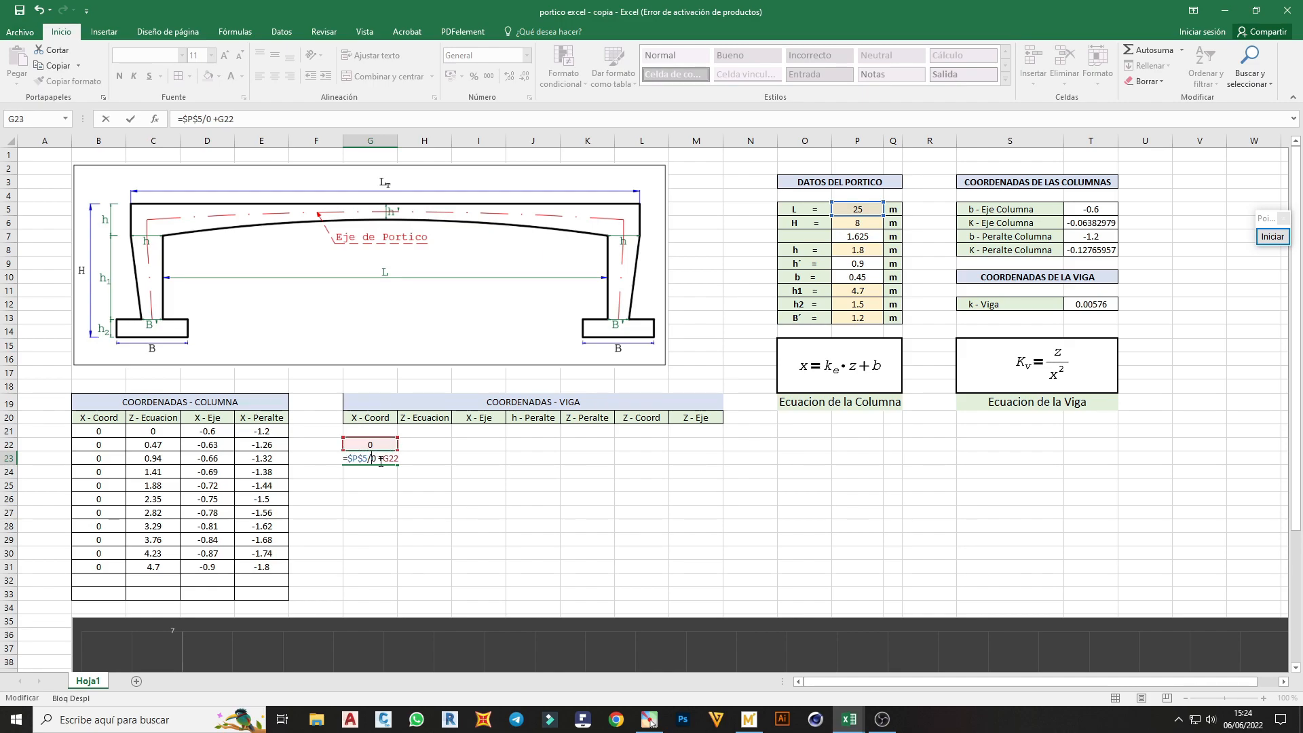
pyautogui.write('2')
pyautogui.press('Return')
# Fill the beam's X - Coord formula from G23 down to G32
pyautogui.click(392, 461)
pyautogui.moveTo(399, 464); pyautogui.dragTo(392, 576)
pyautogui.scroll(-1, 394, 542)
pyautogui.scroll(-2, 394, 543)
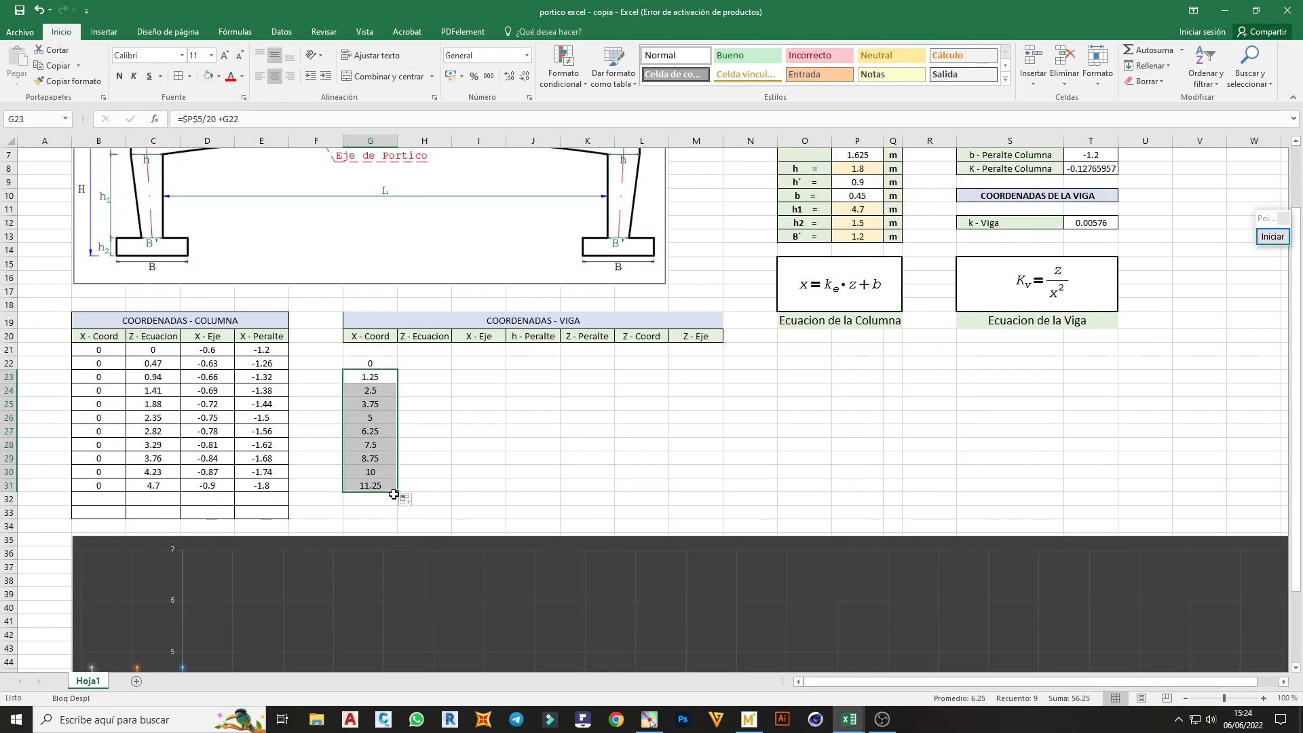
pyautogui.moveTo(397, 492); pyautogui.dragTo(397, 503)
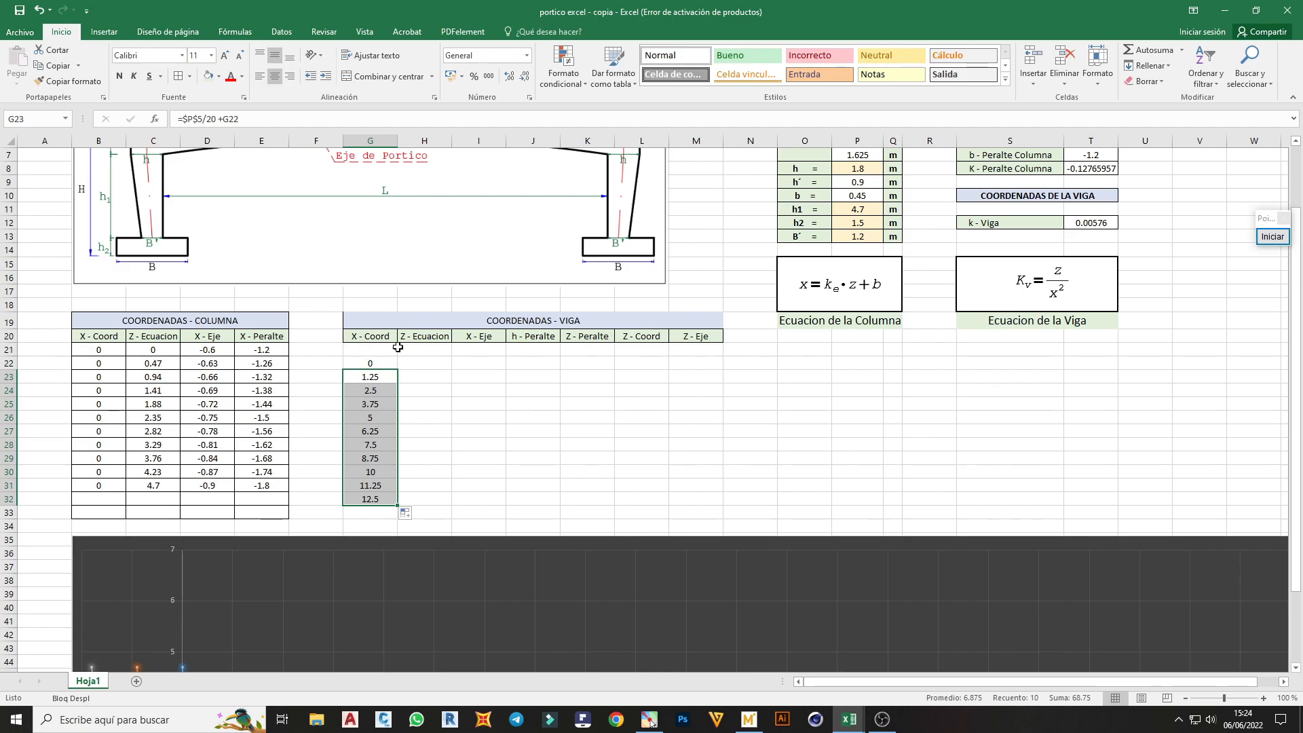
# Enter =$T$12*G22^2 in H22 for the beam's Z - Ecuacion and fill it down to H32
pyautogui.scroll(1, 397, 347)
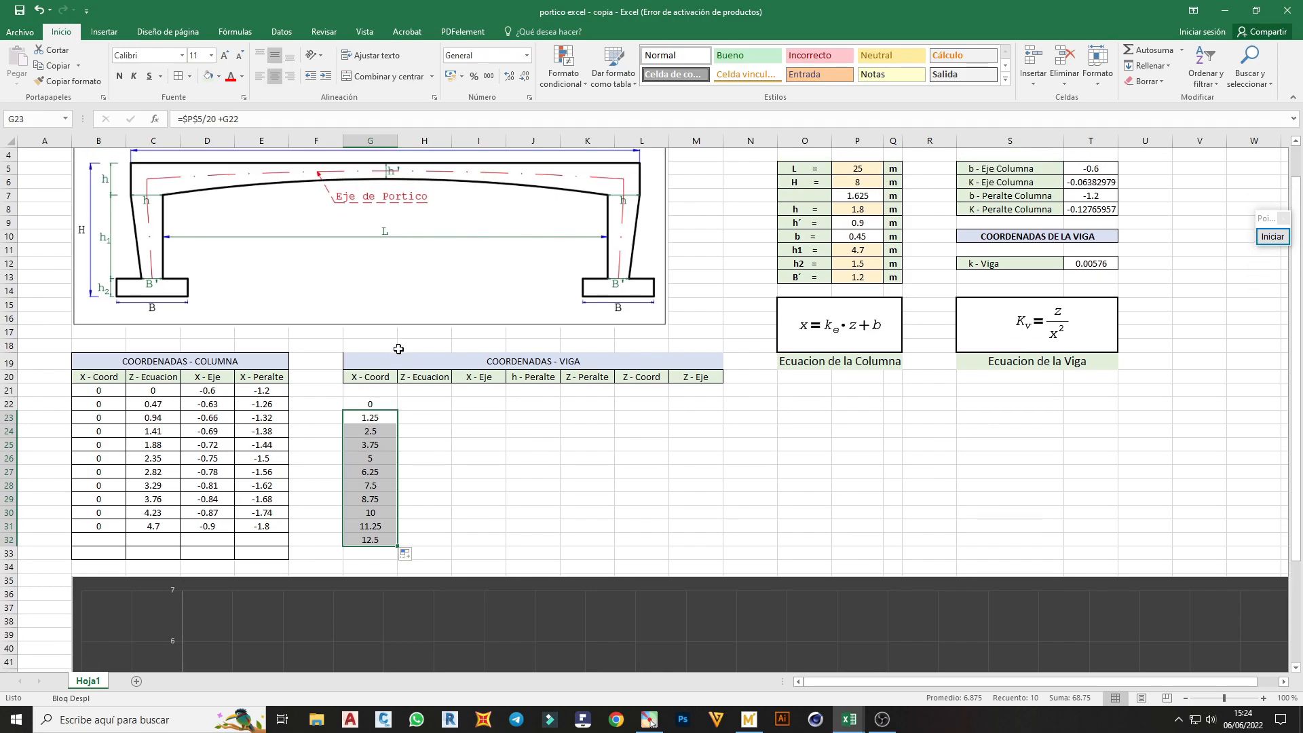
pyautogui.click(419, 420)
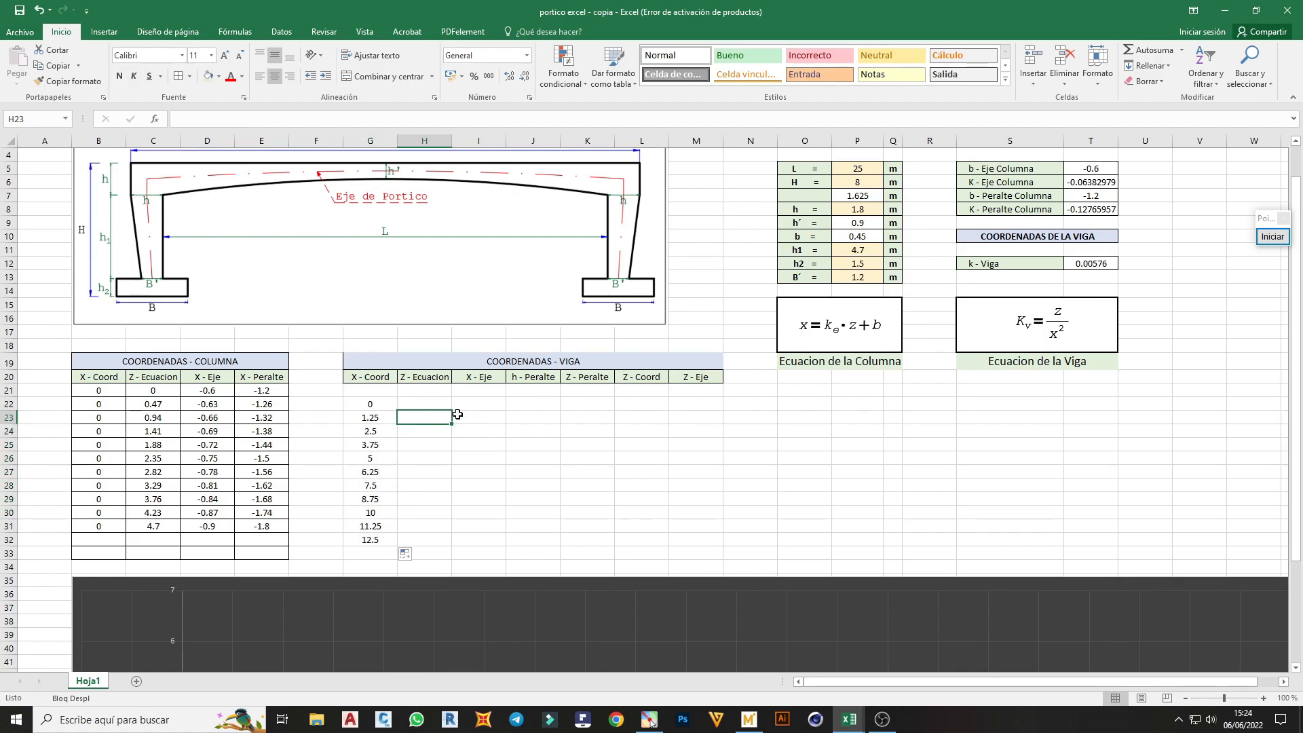
pyautogui.click(442, 404)
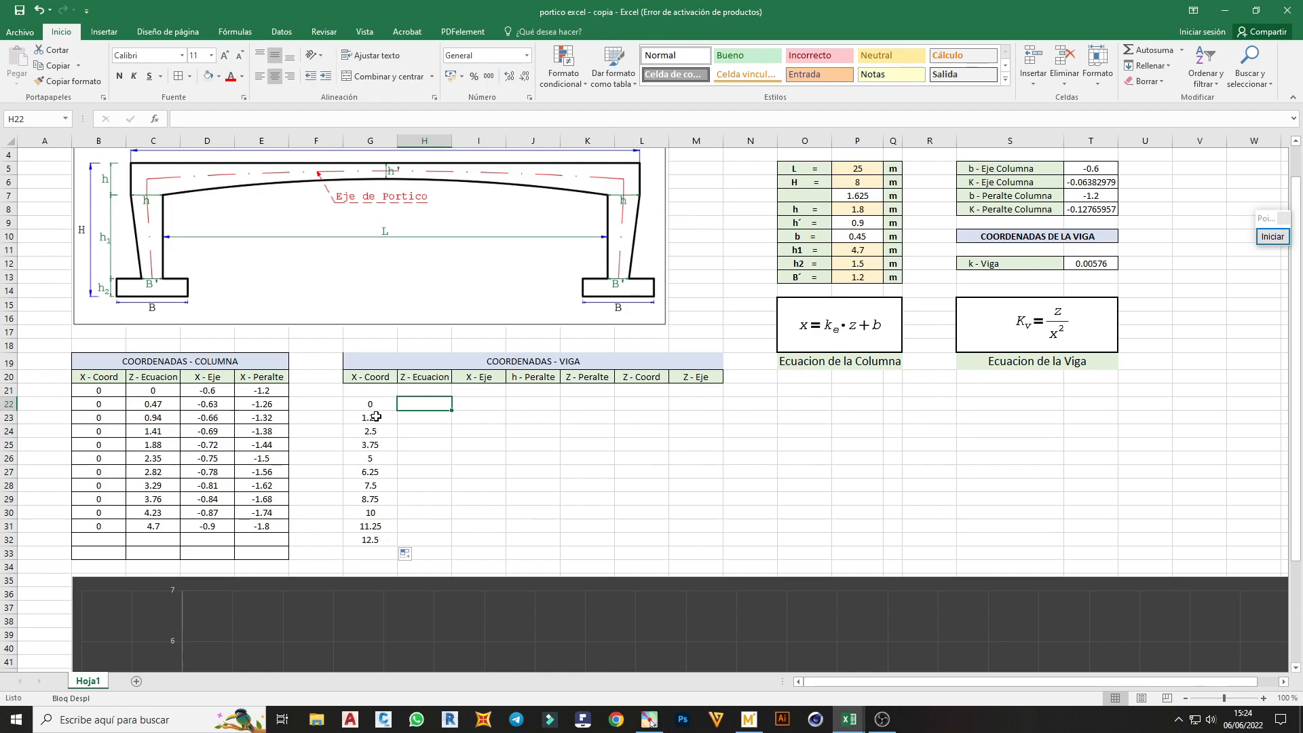
pyautogui.write('=')
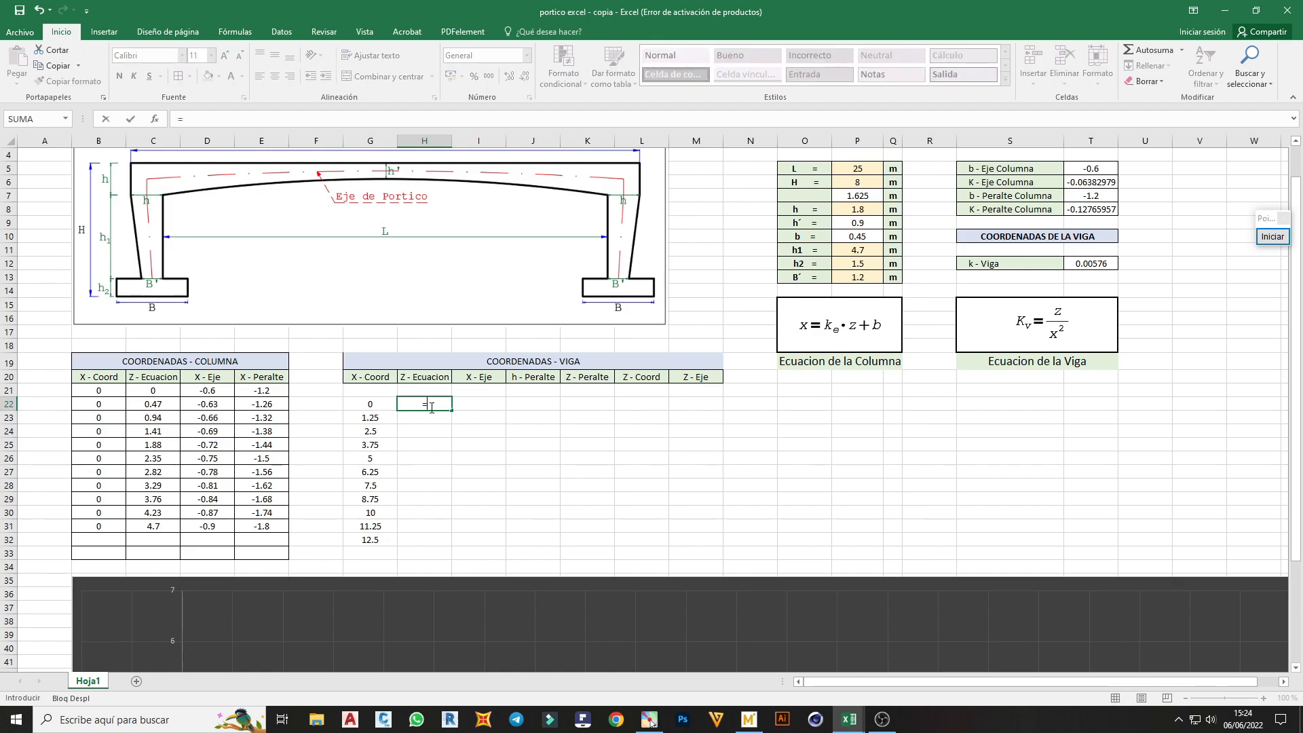
pyautogui.click(1088, 262)
pyautogui.press('F4')
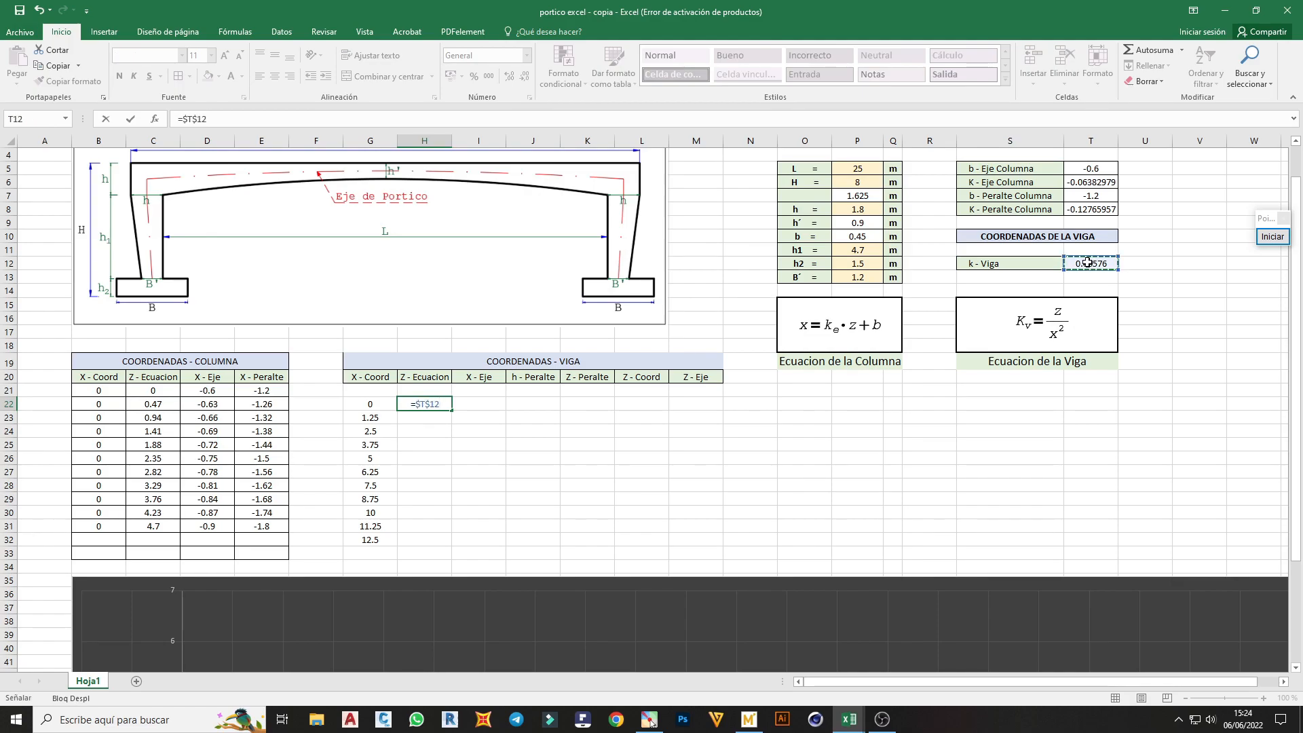
pyautogui.write('*')
pyautogui.click(368, 405)
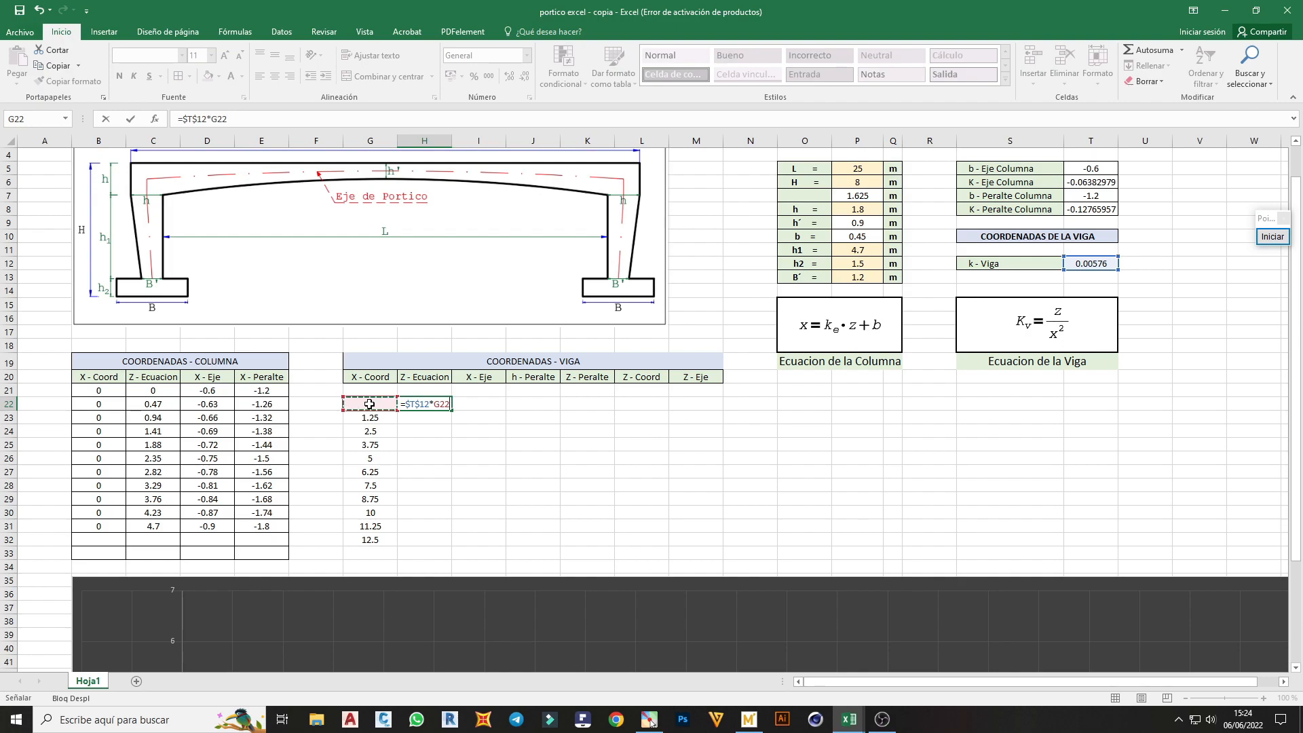
pyautogui.write('^2')
pyautogui.press('Return')
pyautogui.click(417, 404)
pyautogui.moveTo(452, 411); pyautogui.dragTo(449, 547)
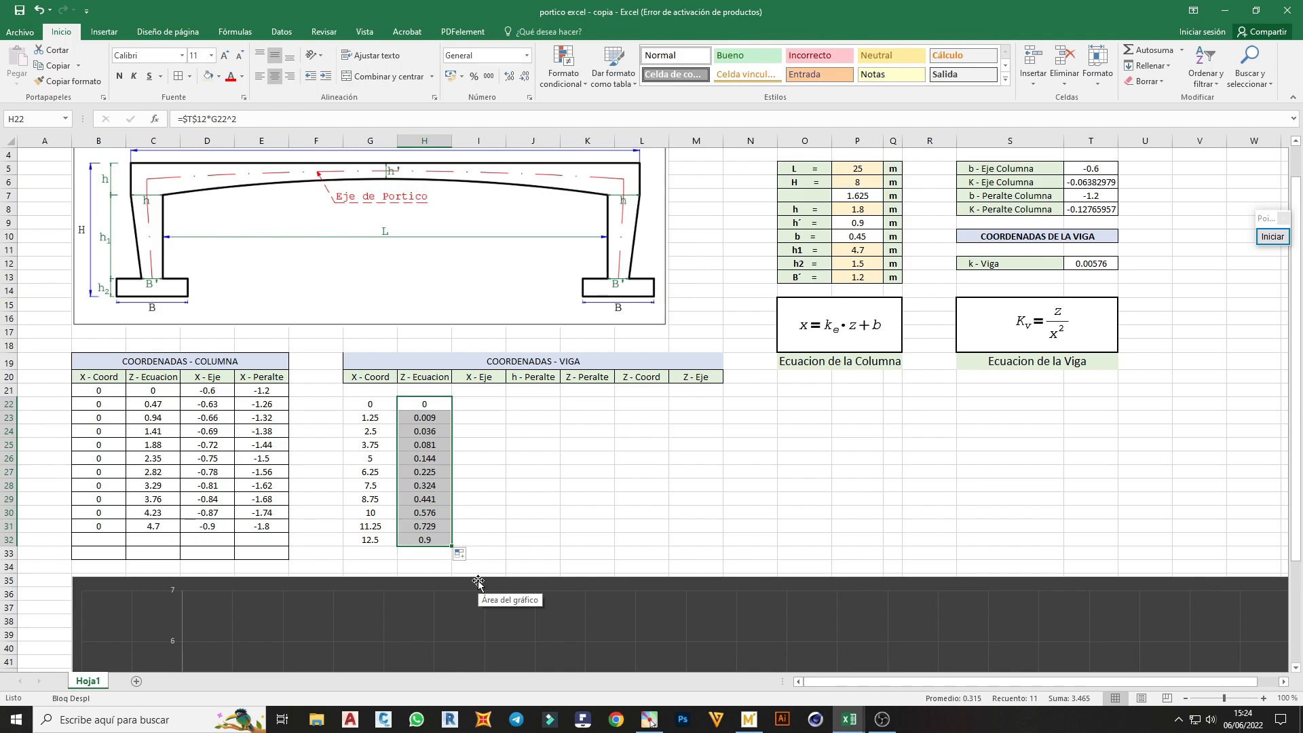
# Start the beam's X - Eje formula in I22 as =INDICE($G$22:$G$32; with the X - Coord range fixed as absolute
pyautogui.click(485, 403)
pyautogui.click(484, 380)
pyautogui.click(481, 403)
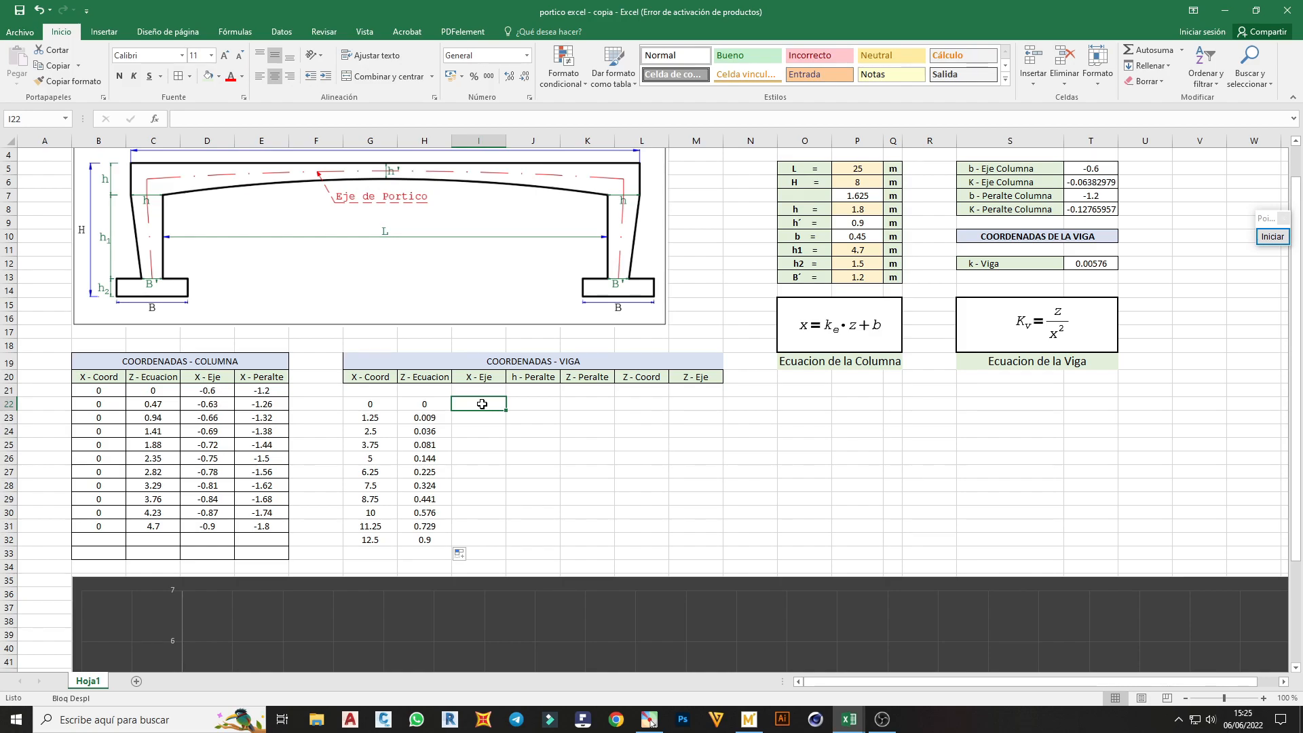
pyautogui.moveTo(370, 540); pyautogui.dragTo(371, 405)
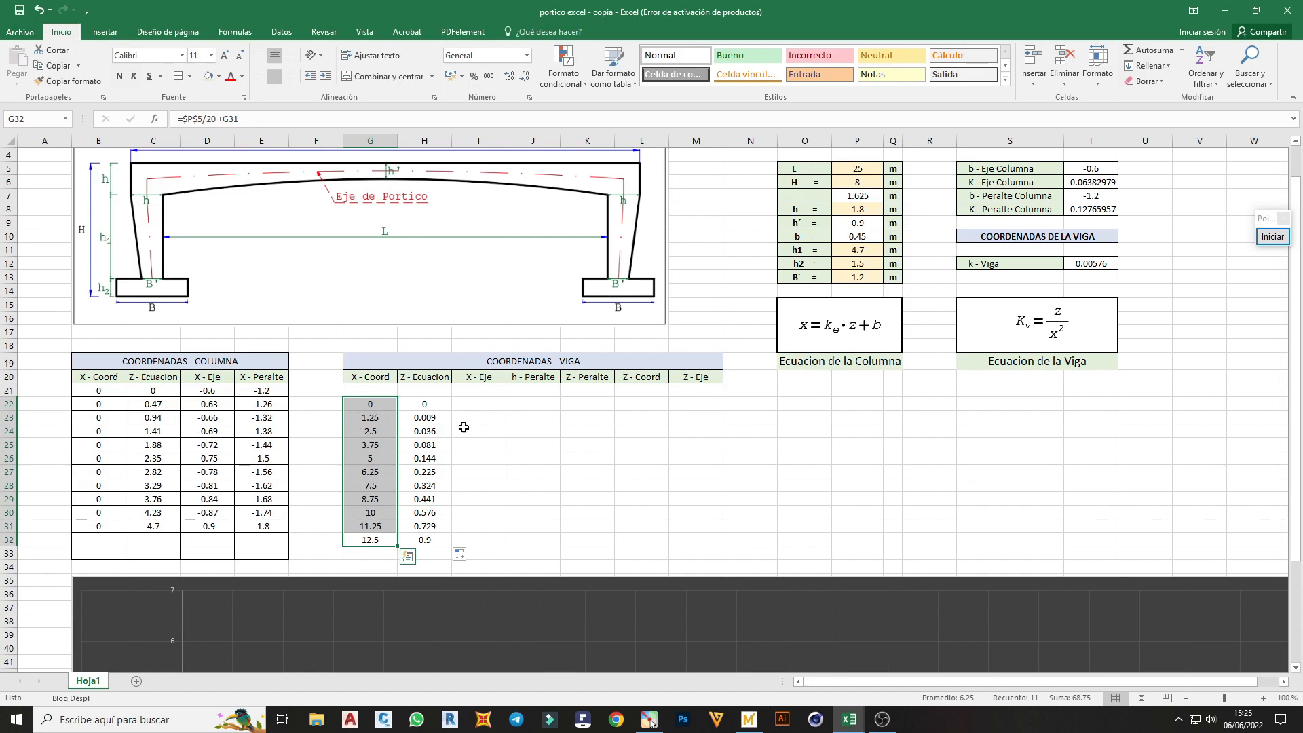
pyautogui.click(490, 403)
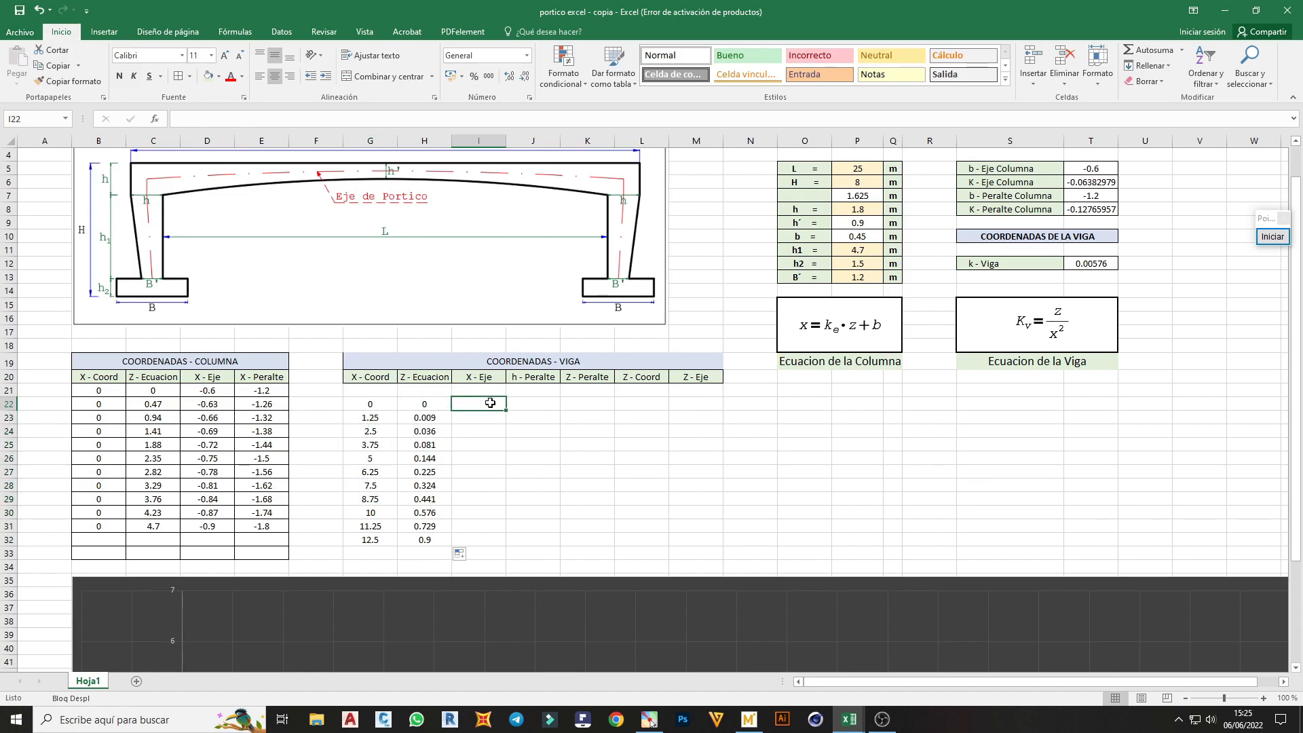
pyautogui.write('=INDICE')
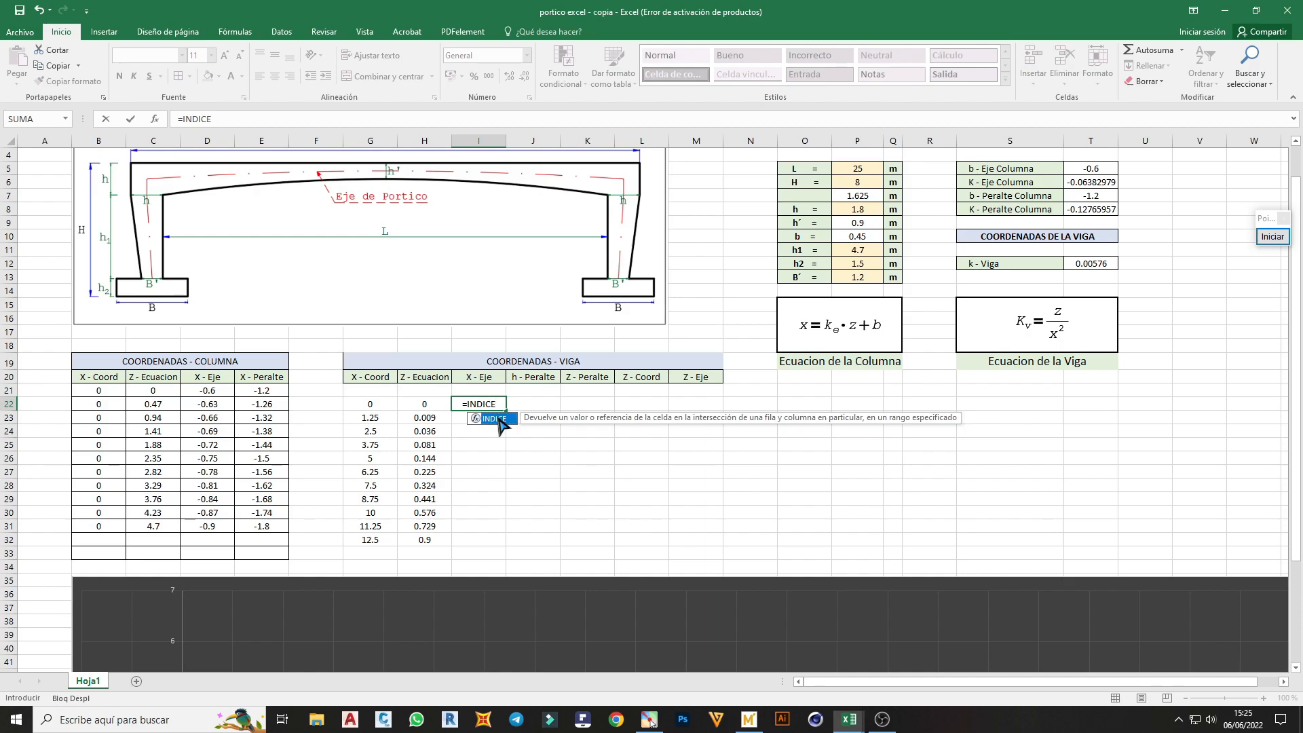
pyautogui.write('(')
pyautogui.moveTo(365, 404); pyautogui.dragTo(374, 536)
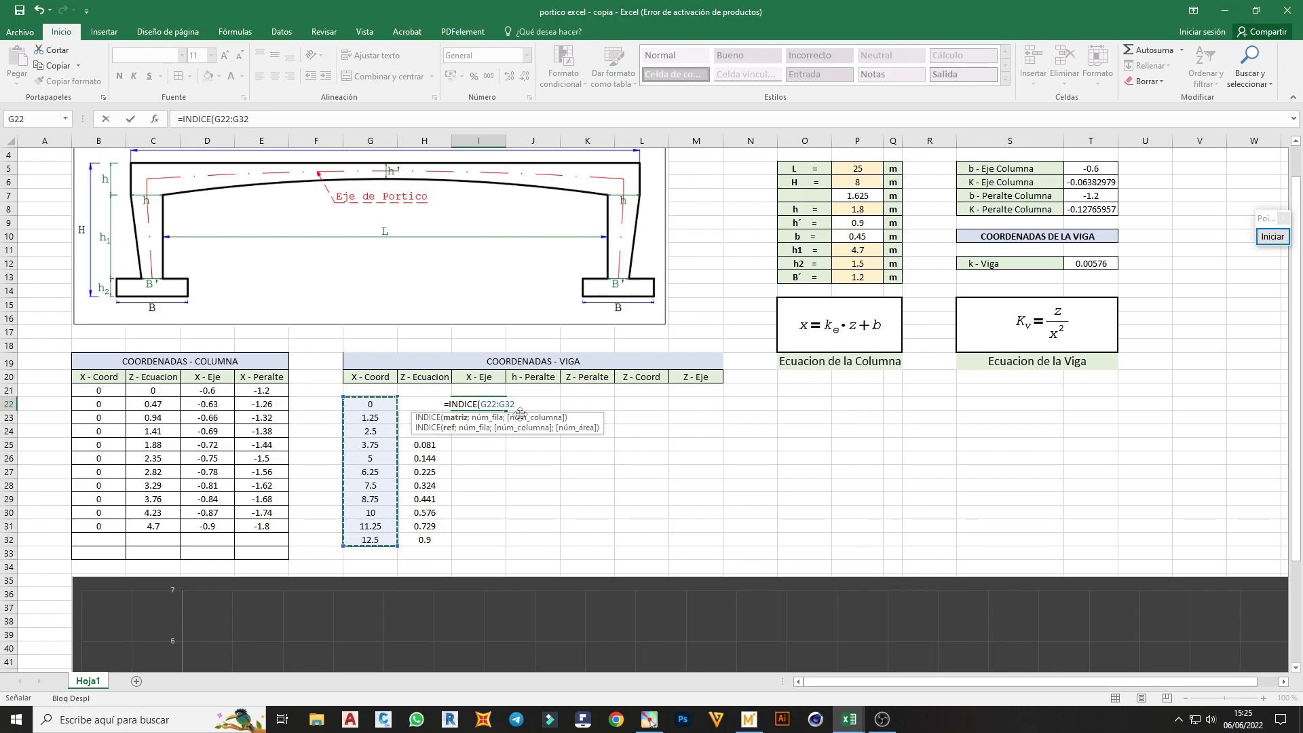
pyautogui.press('F4')
pyautogui.write(';')
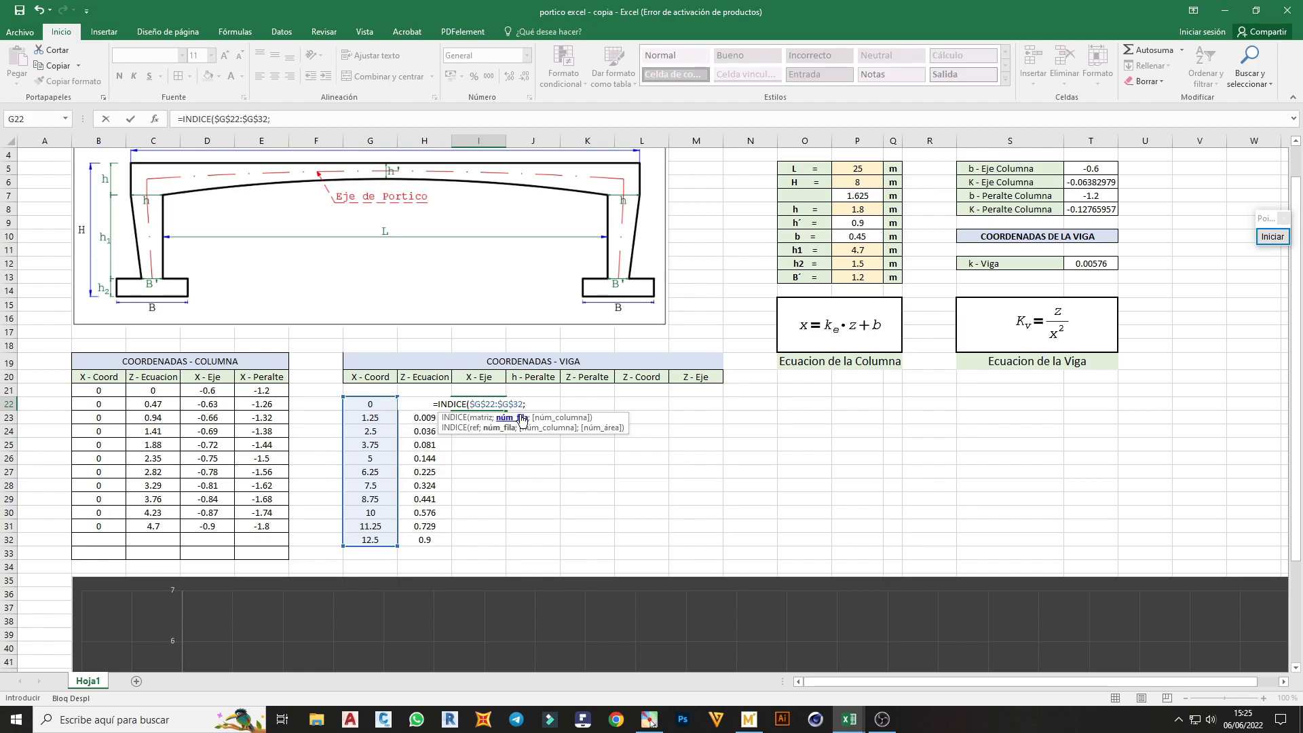
pyautogui.write('FI')
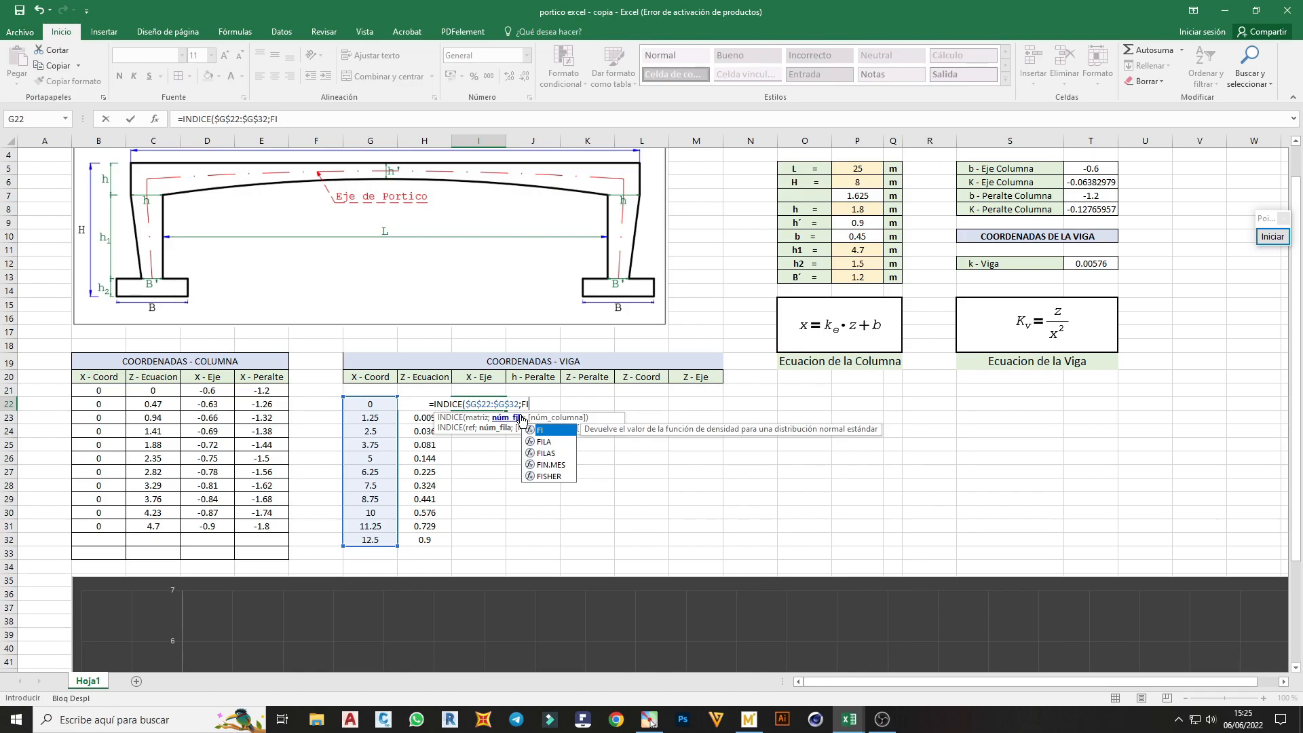
# Complete the I22 formula with FILAS(G22:$G$32) as the row number and accept it with its parentheses closed
pyautogui.doubleClick(547, 452)
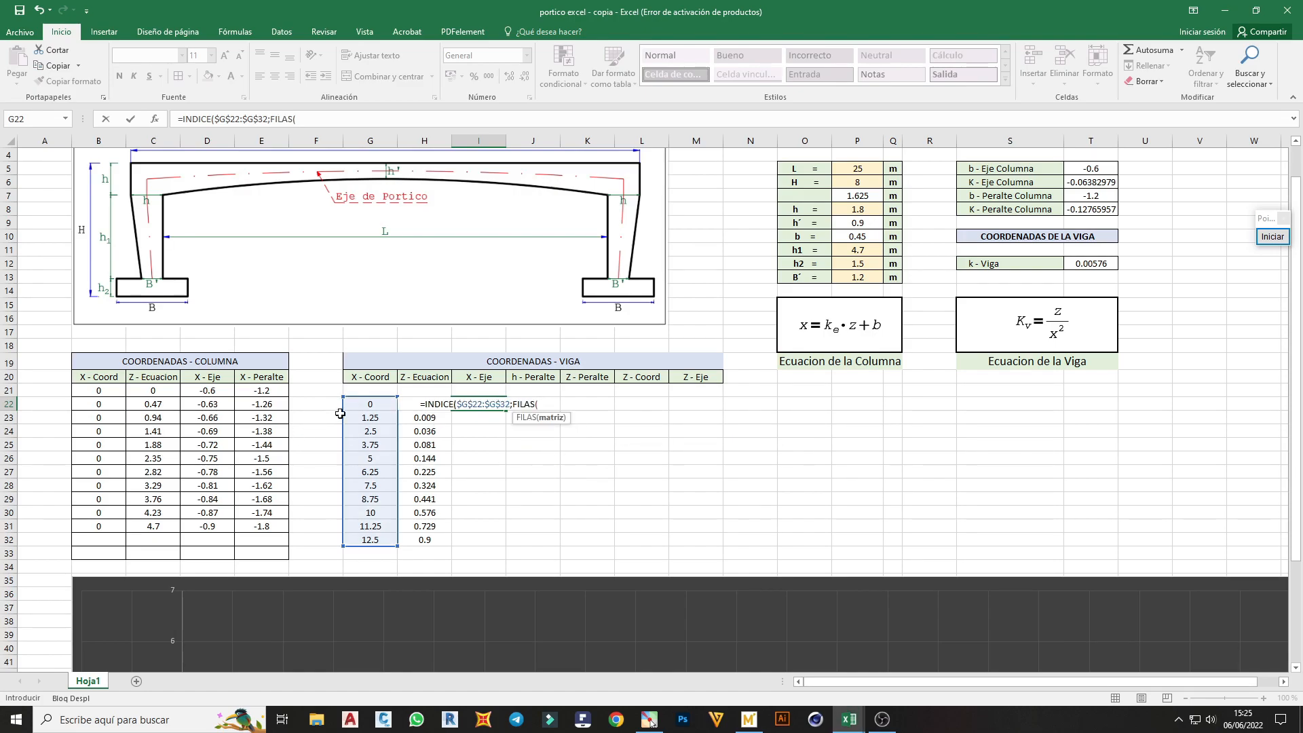
pyautogui.moveTo(348, 405); pyautogui.dragTo(367, 539)
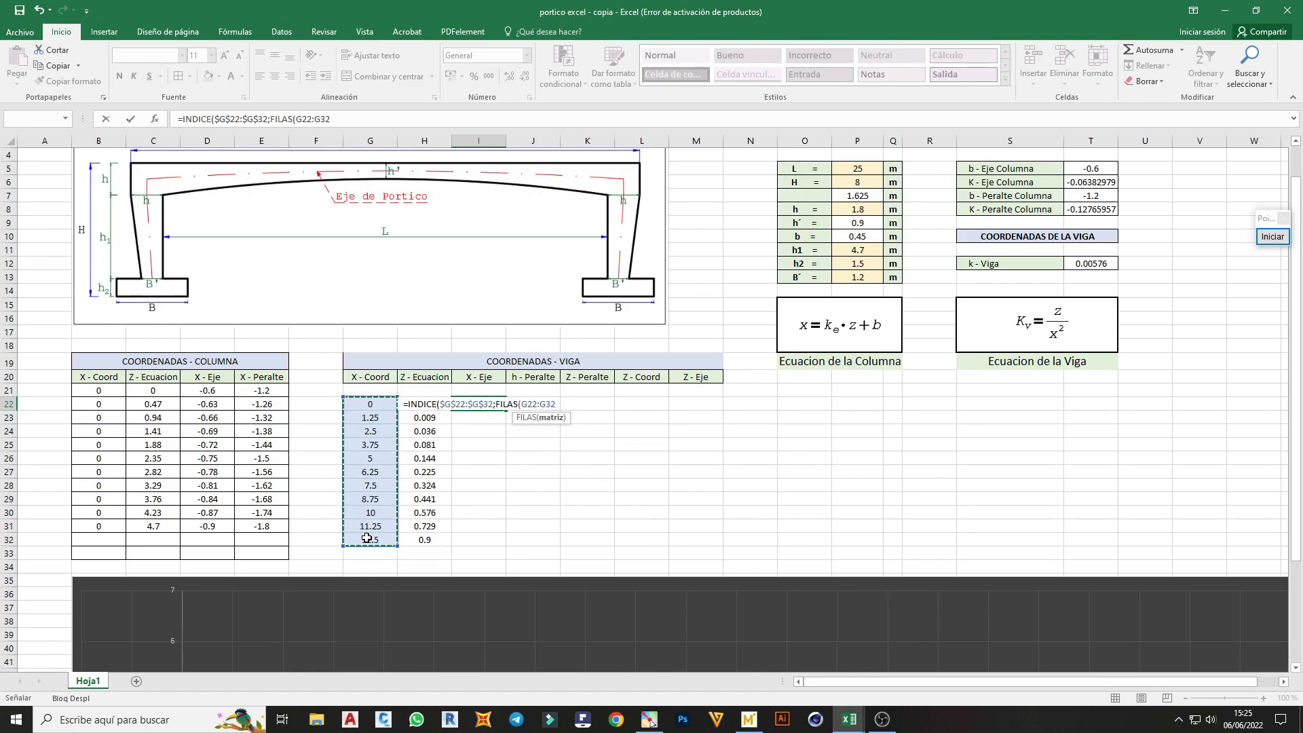
pyautogui.click(548, 406)
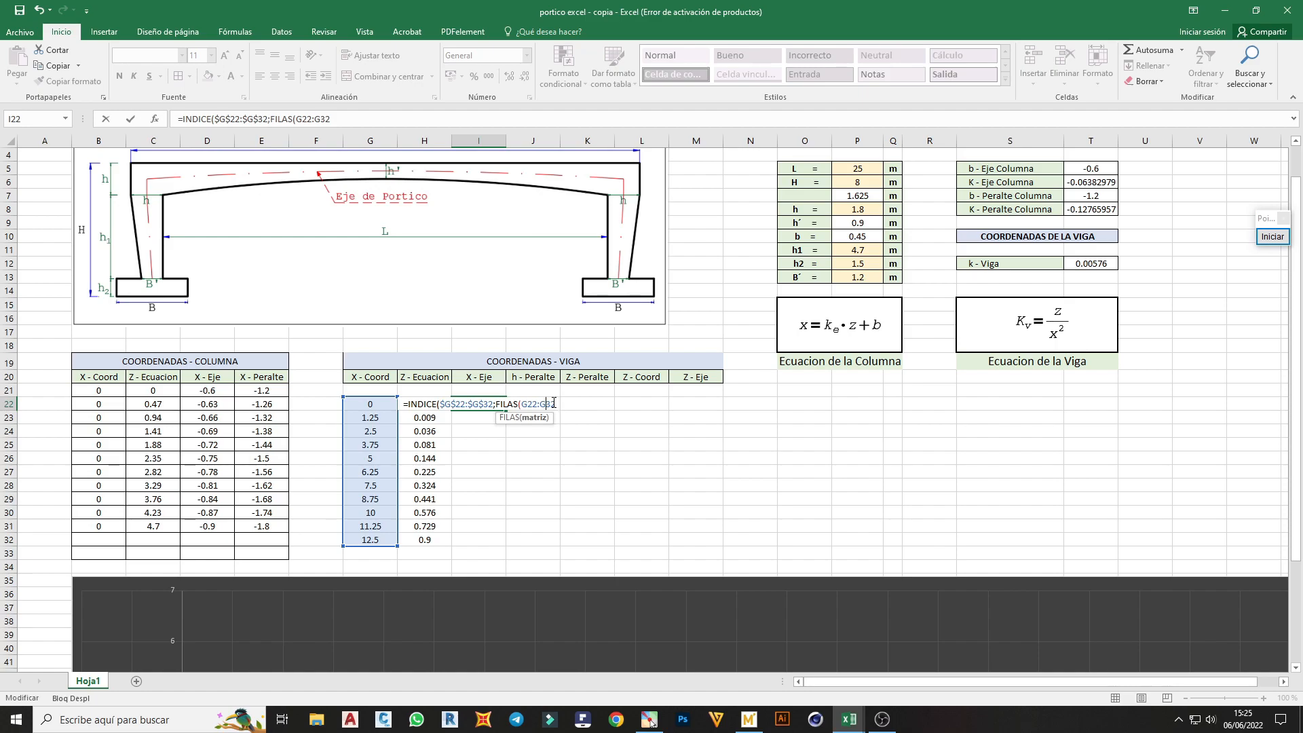
pyautogui.press('F4')
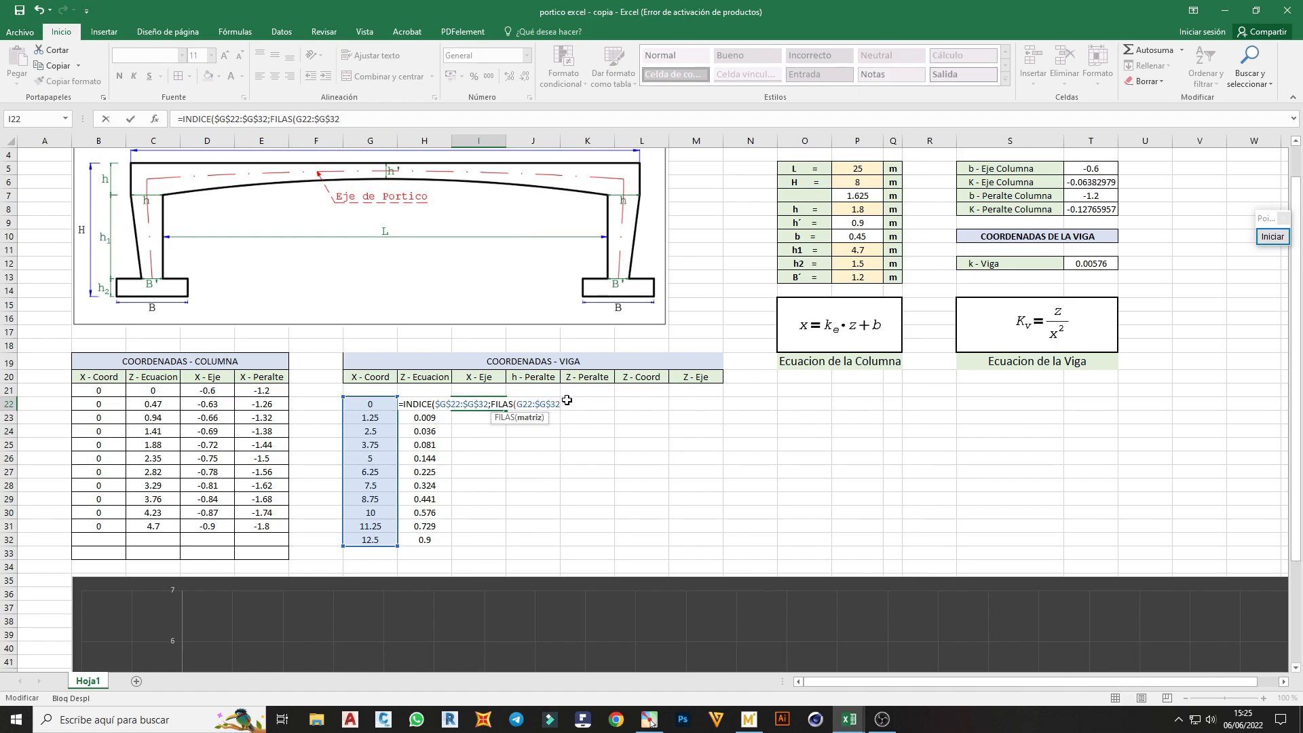
pyautogui.press('Tab')
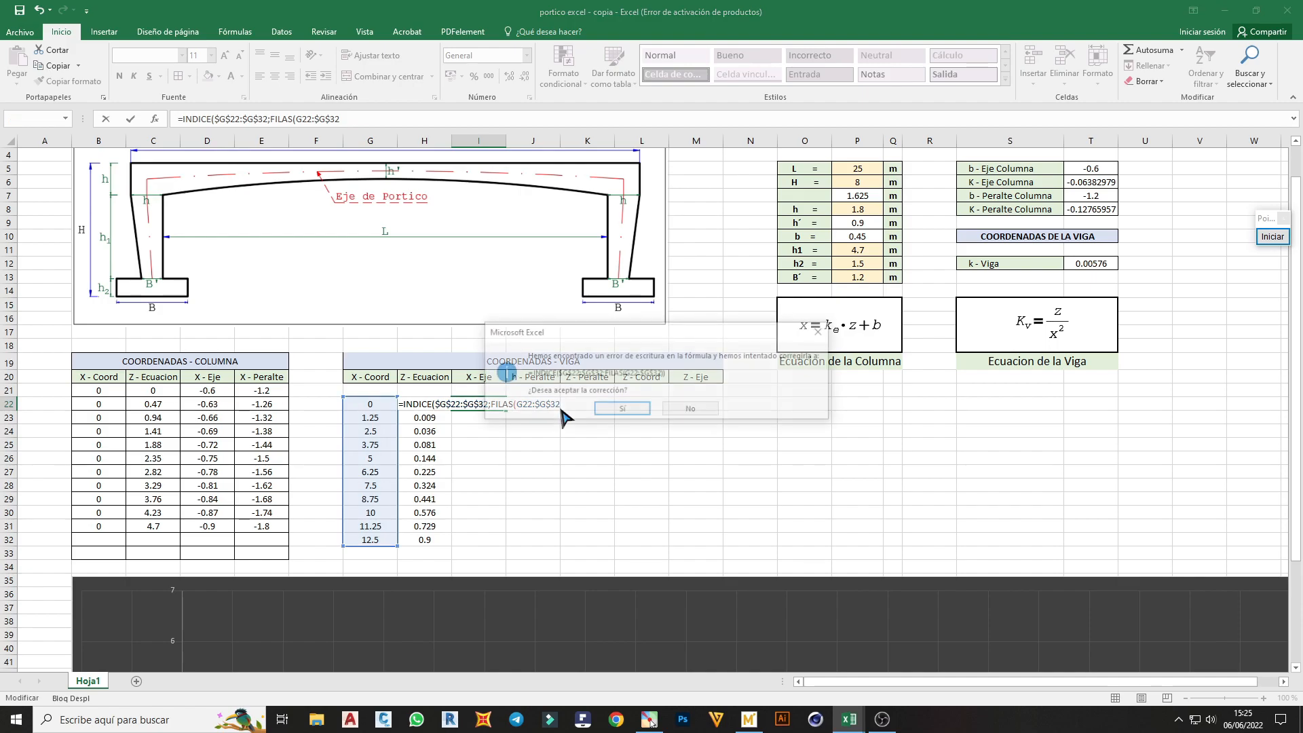
pyautogui.click(614, 407)
# Check the I22 formula and fill the X - Eje column down to I32
pyautogui.doubleClick(497, 404)
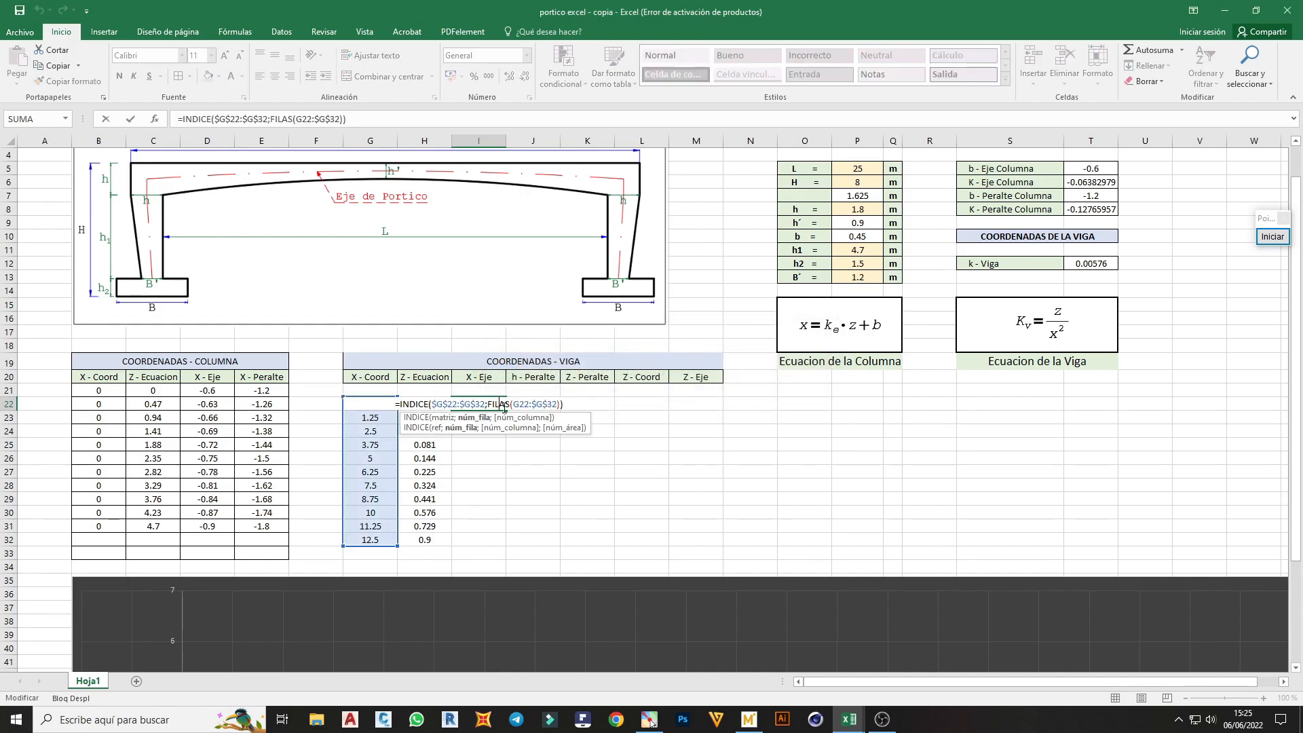
pyautogui.press('Escape')
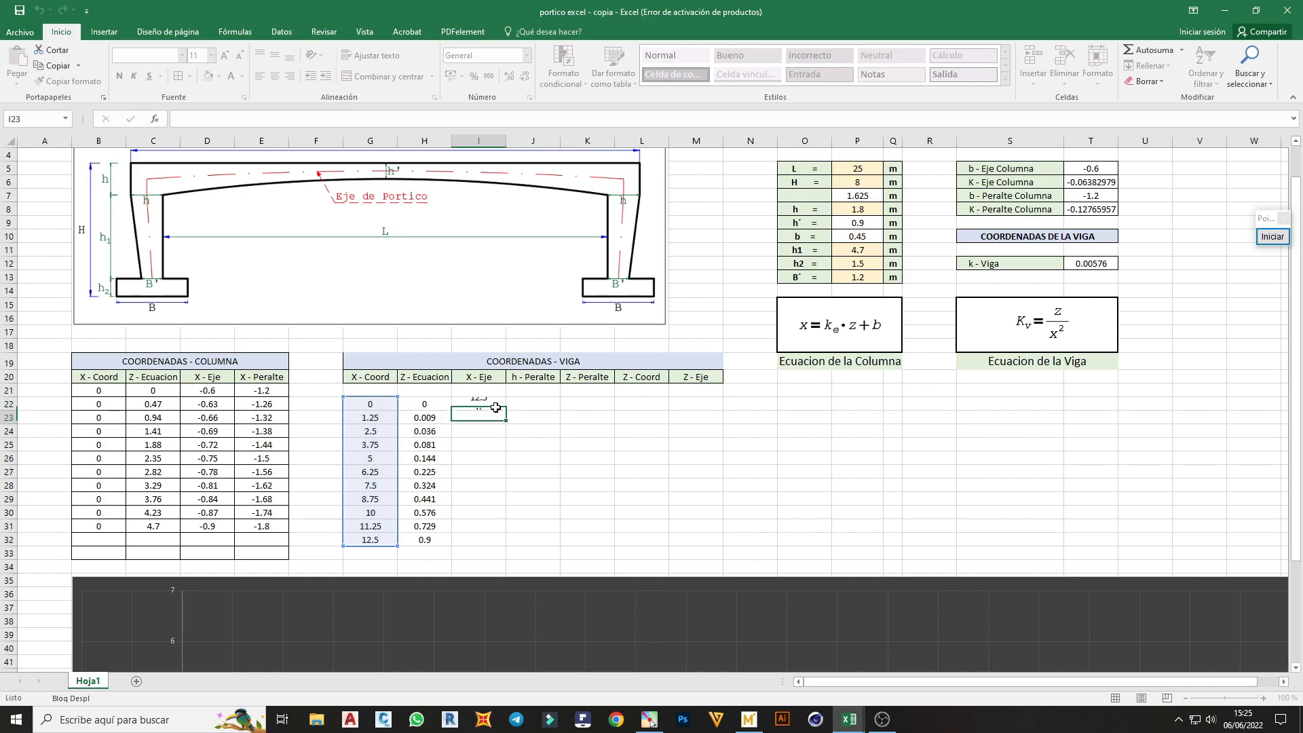
pyautogui.moveTo(508, 407); pyautogui.dragTo(503, 543)
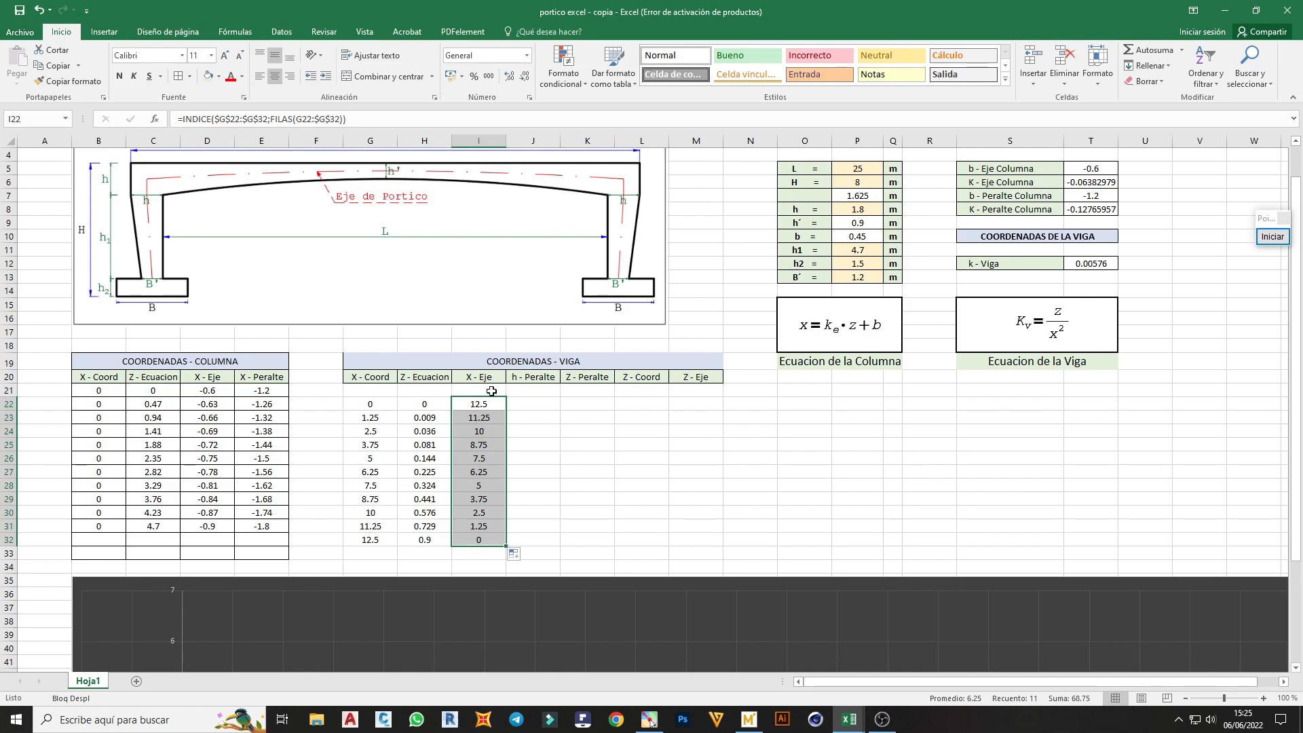
# Enter =H22+$P$9 in J22 for the beam's h - Peralte and fill it down to J32
pyautogui.click(518, 405)
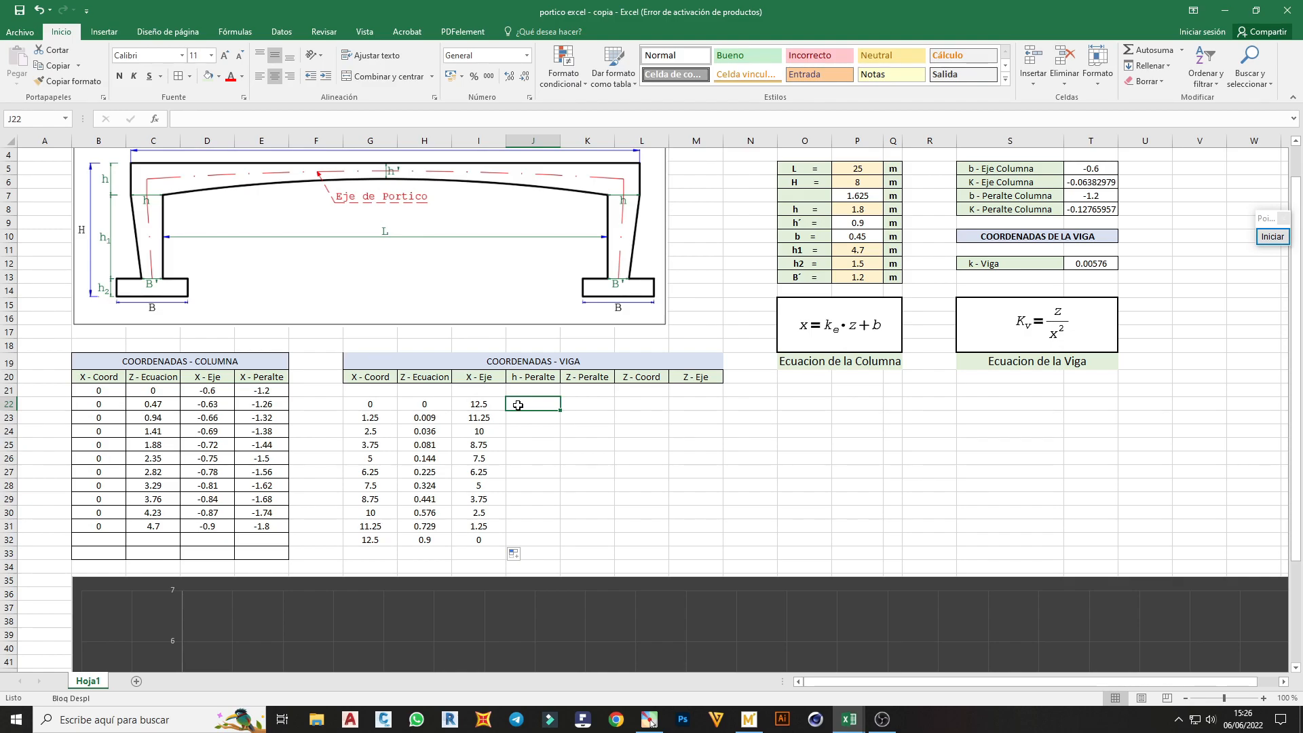
pyautogui.write('=')
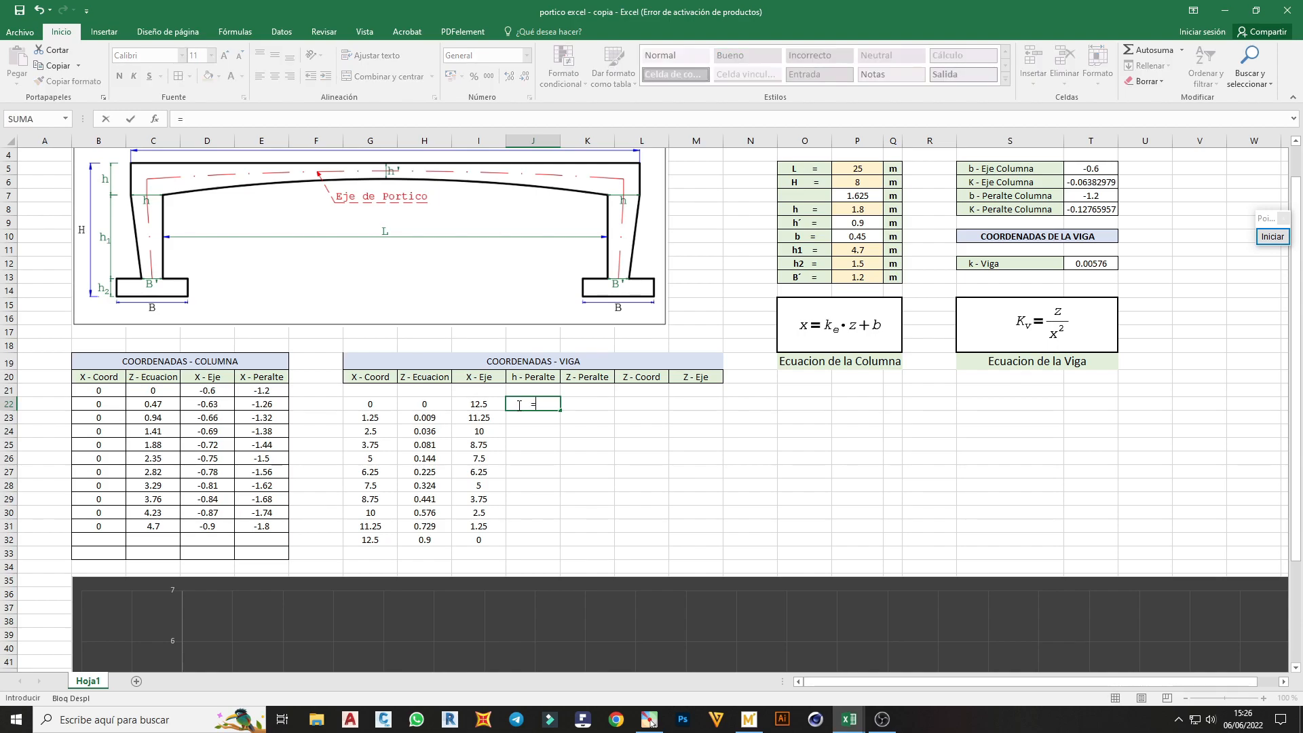
pyautogui.click(422, 406)
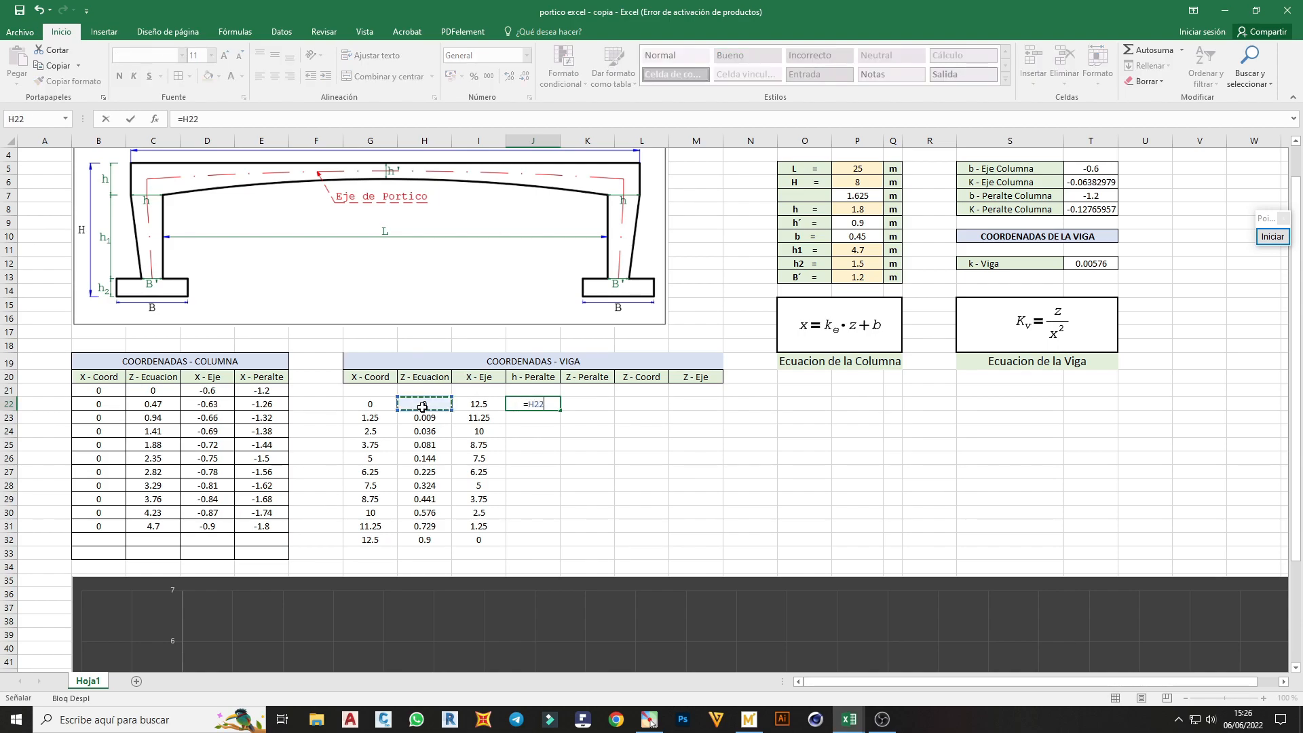
pyautogui.write('+')
pyautogui.click(867, 223)
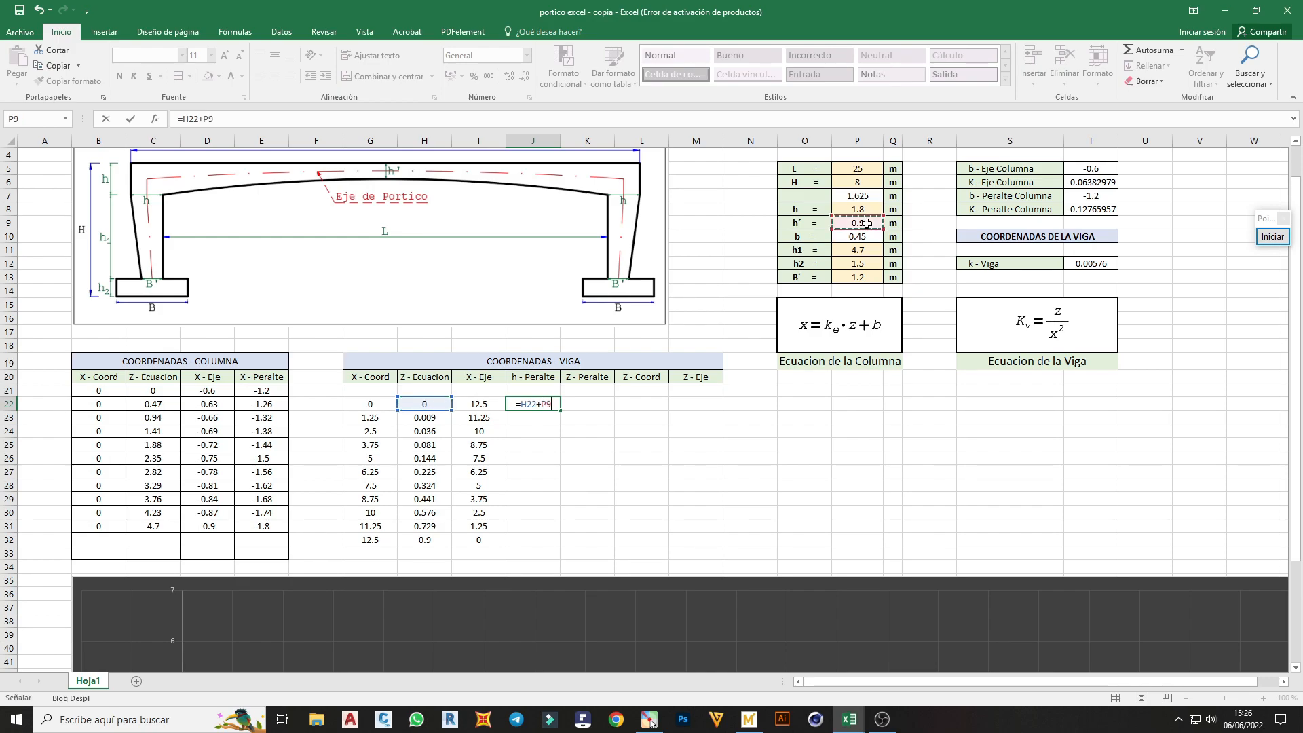
pyautogui.press('F4')
pyautogui.hotkey('ctrl', 'Return')
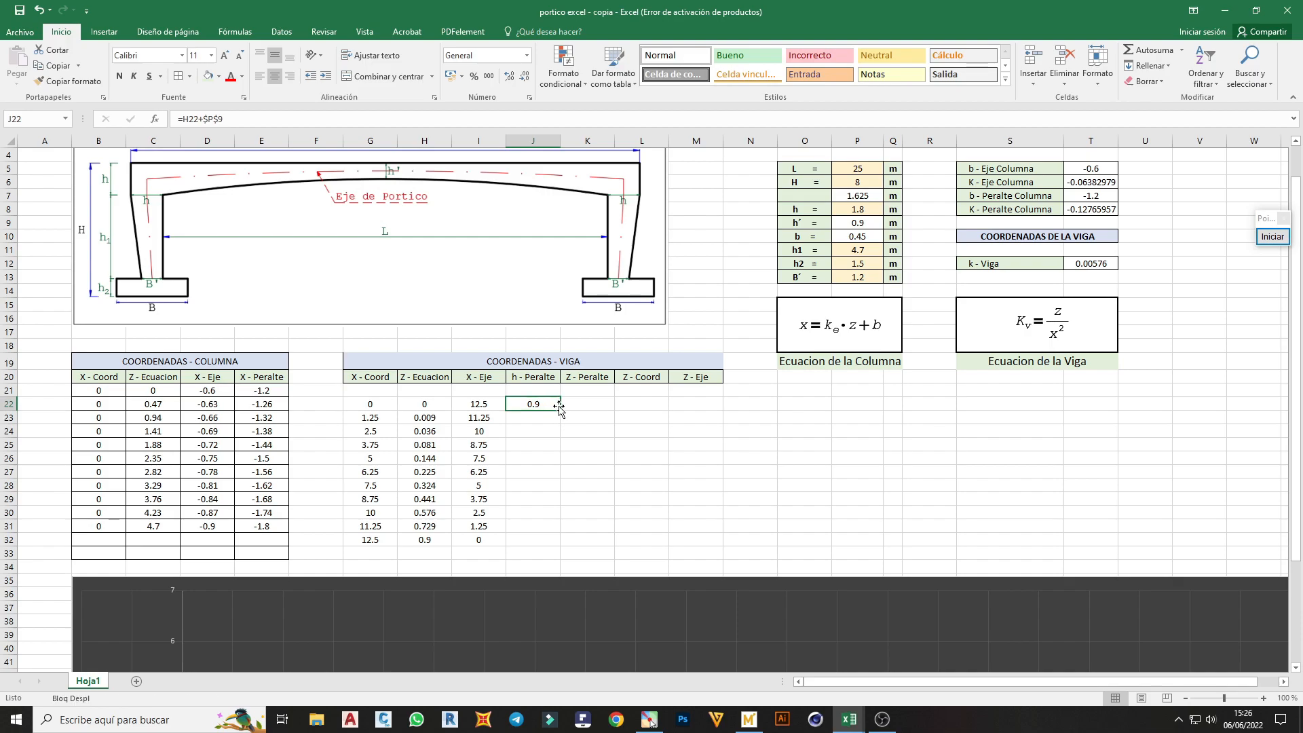
pyautogui.moveTo(561, 410); pyautogui.dragTo(564, 542)
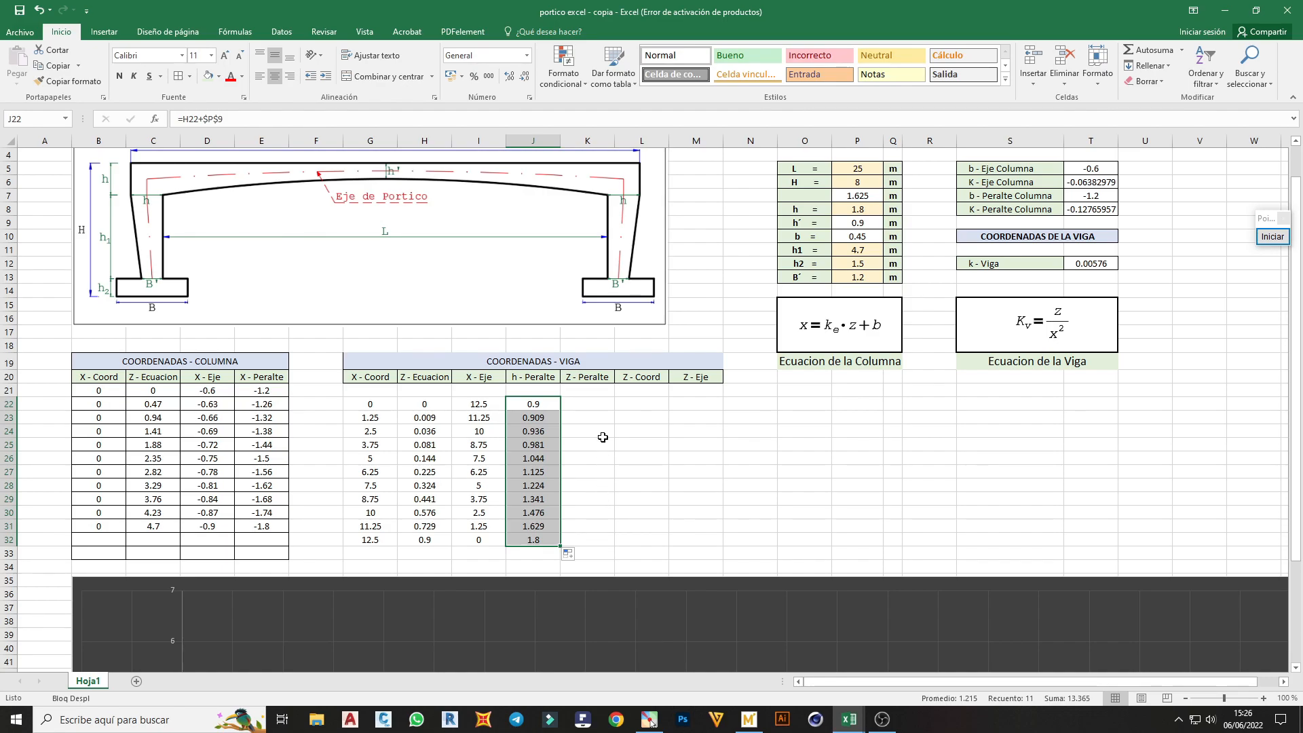
# Start the beam's Z - Peralte formula in K22 as =$P$11+$P$8-, adding h1 and h as absolute references
pyautogui.click(597, 406)
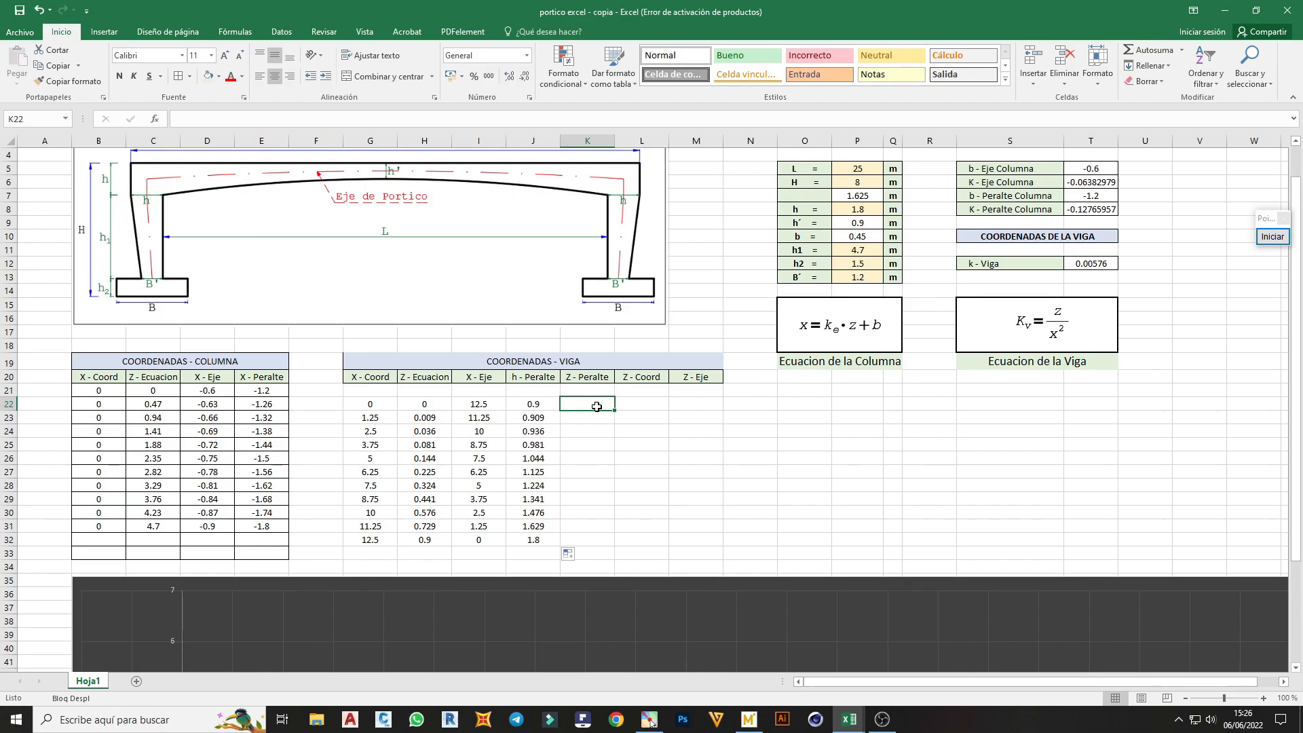
pyautogui.write('=')
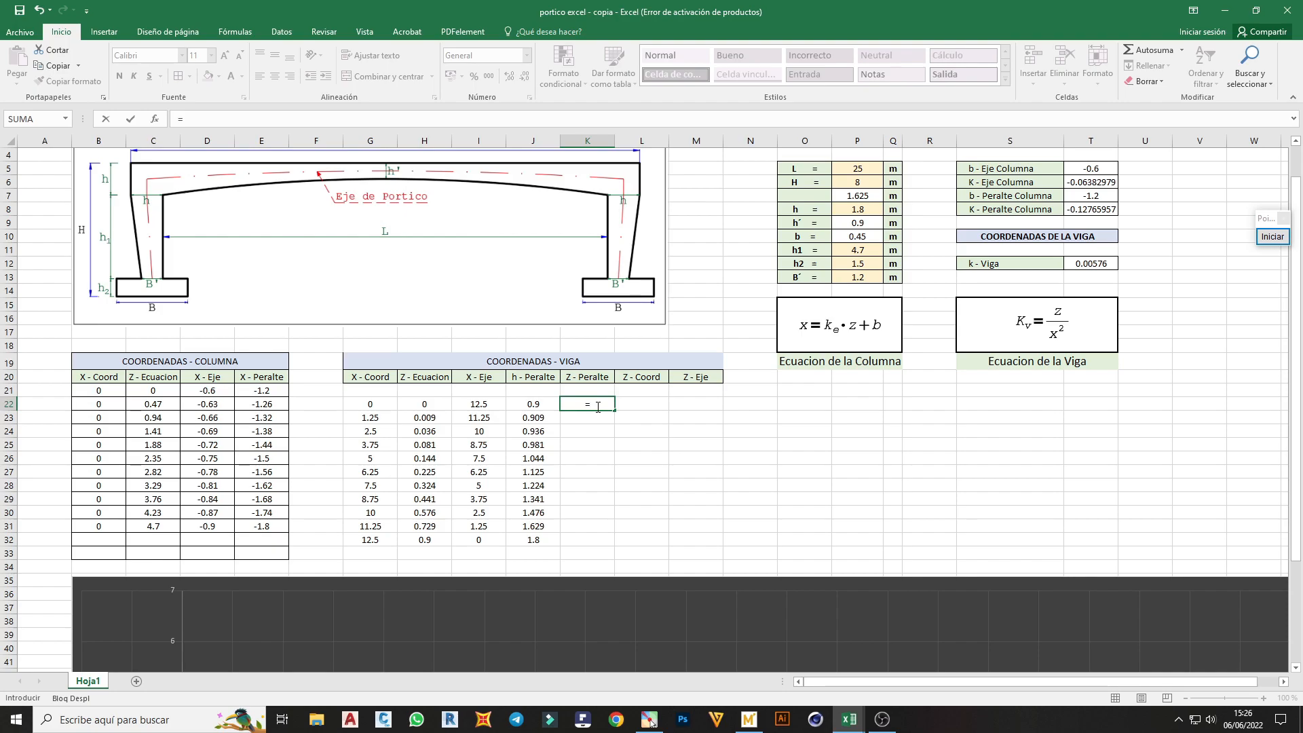
pyautogui.scroll(1, 598, 407)
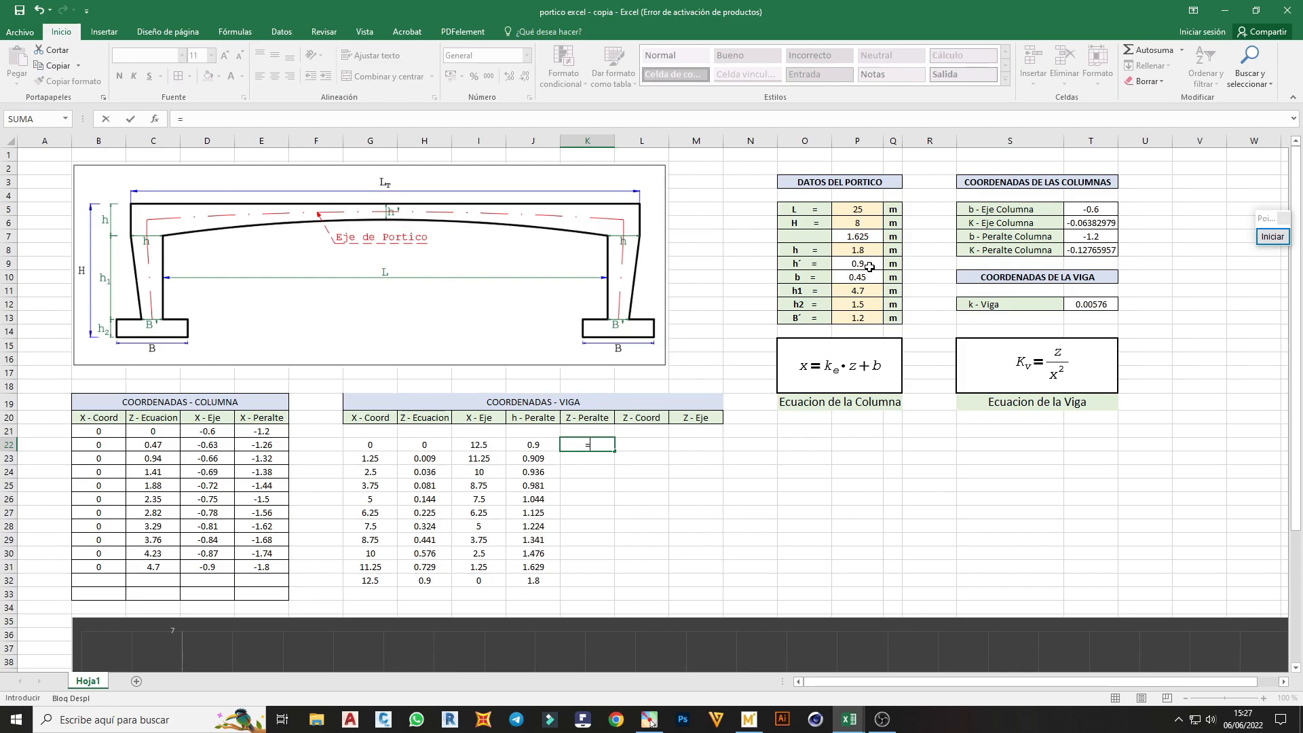
pyautogui.click(866, 289)
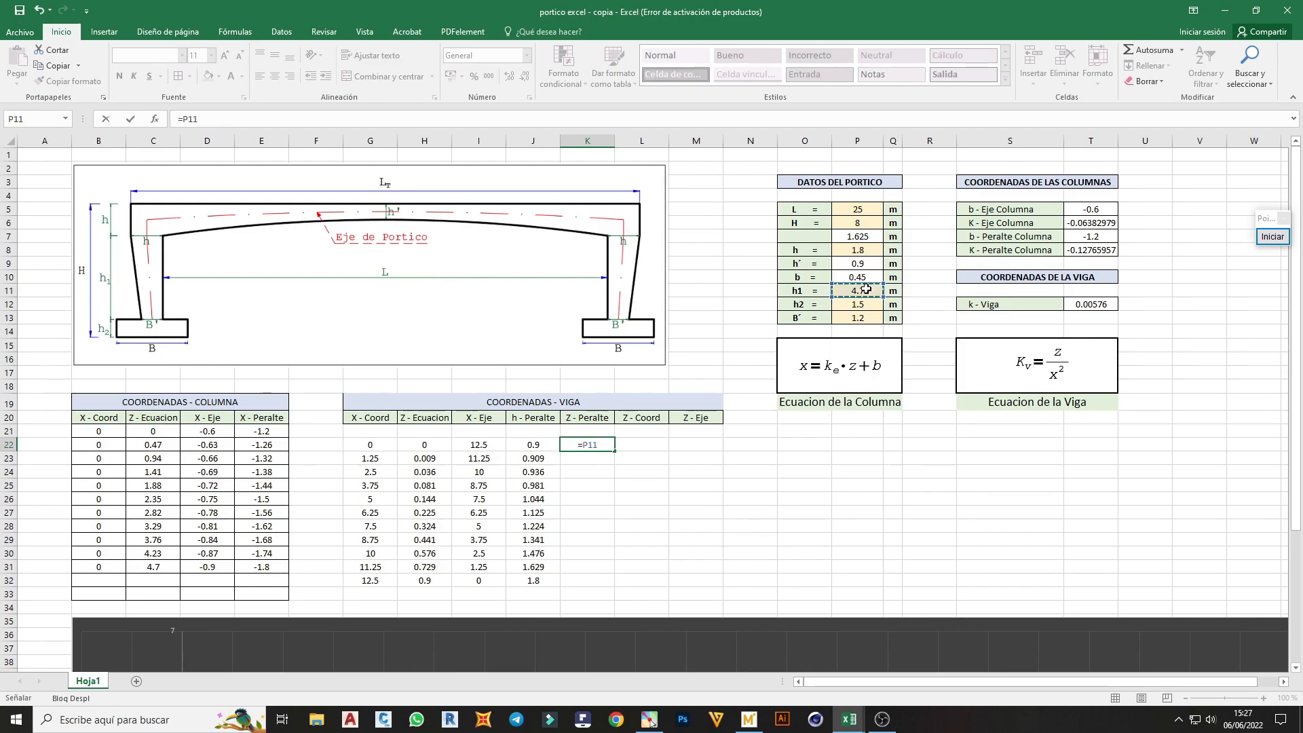
pyautogui.press('F4')
pyautogui.write('+')
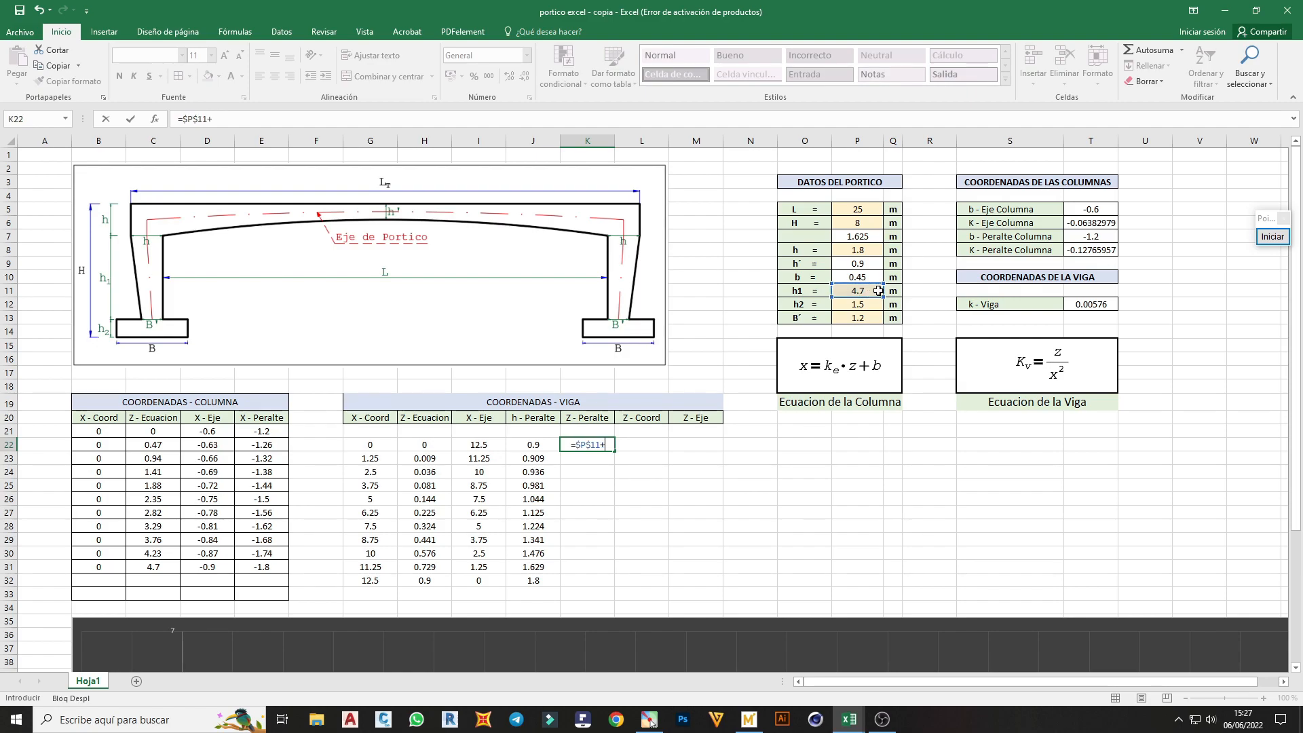
pyautogui.click(857, 251)
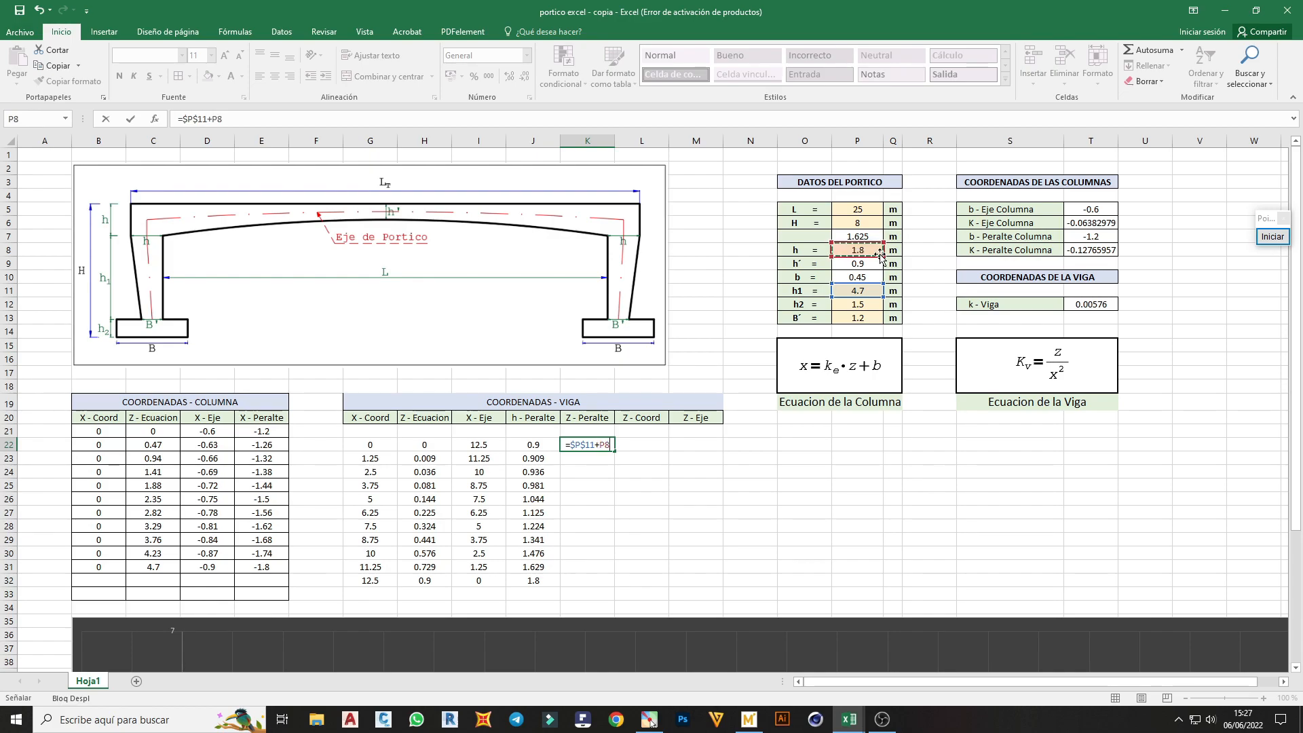
pyautogui.press('F4')
pyautogui.write('-')
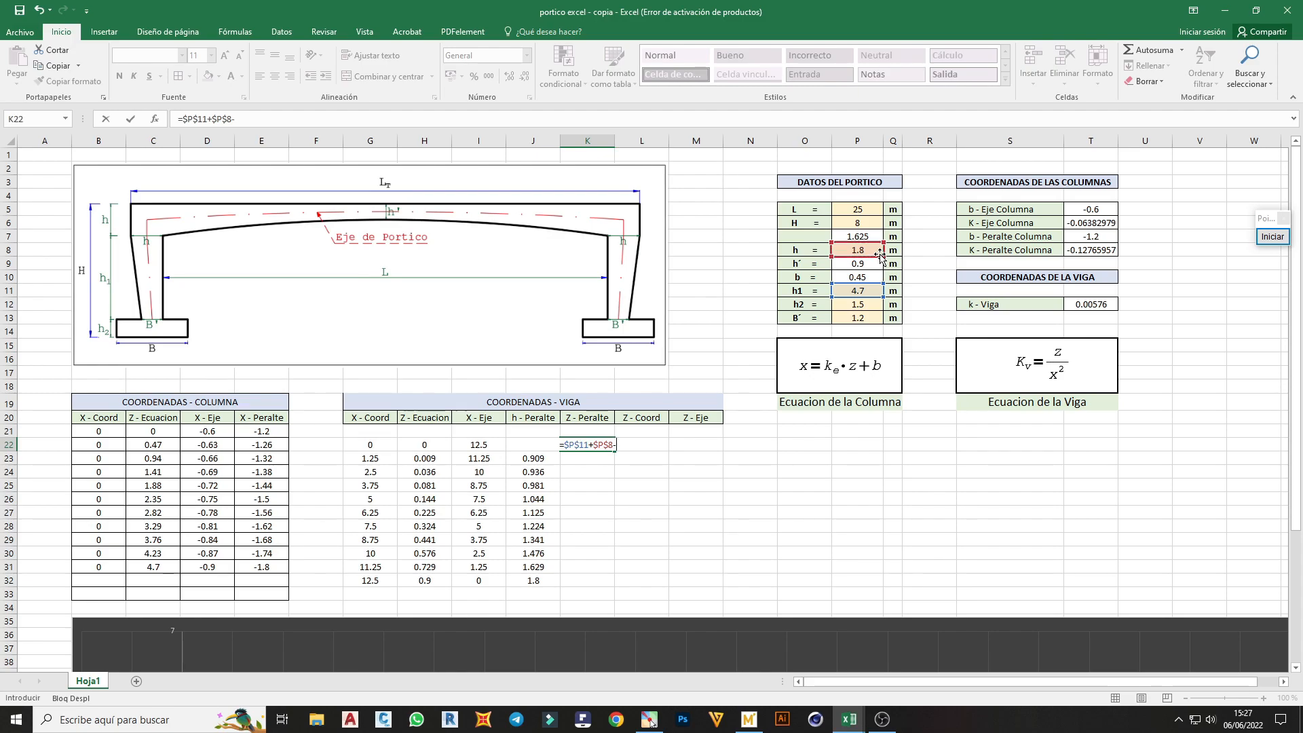
# Finish the K22 formula by subtracting J22 and fill it down to K32
pyautogui.click(513, 458)
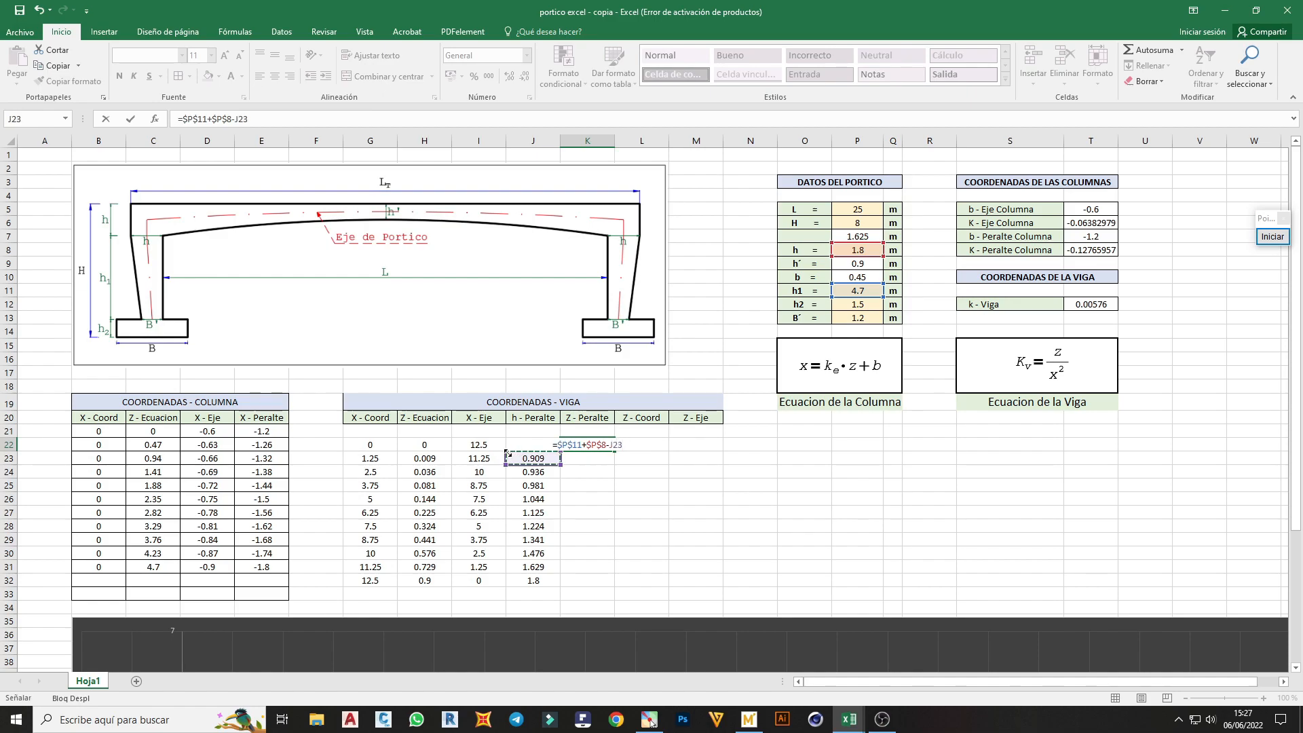
pyautogui.press('BackSpace')
pyautogui.write('2')
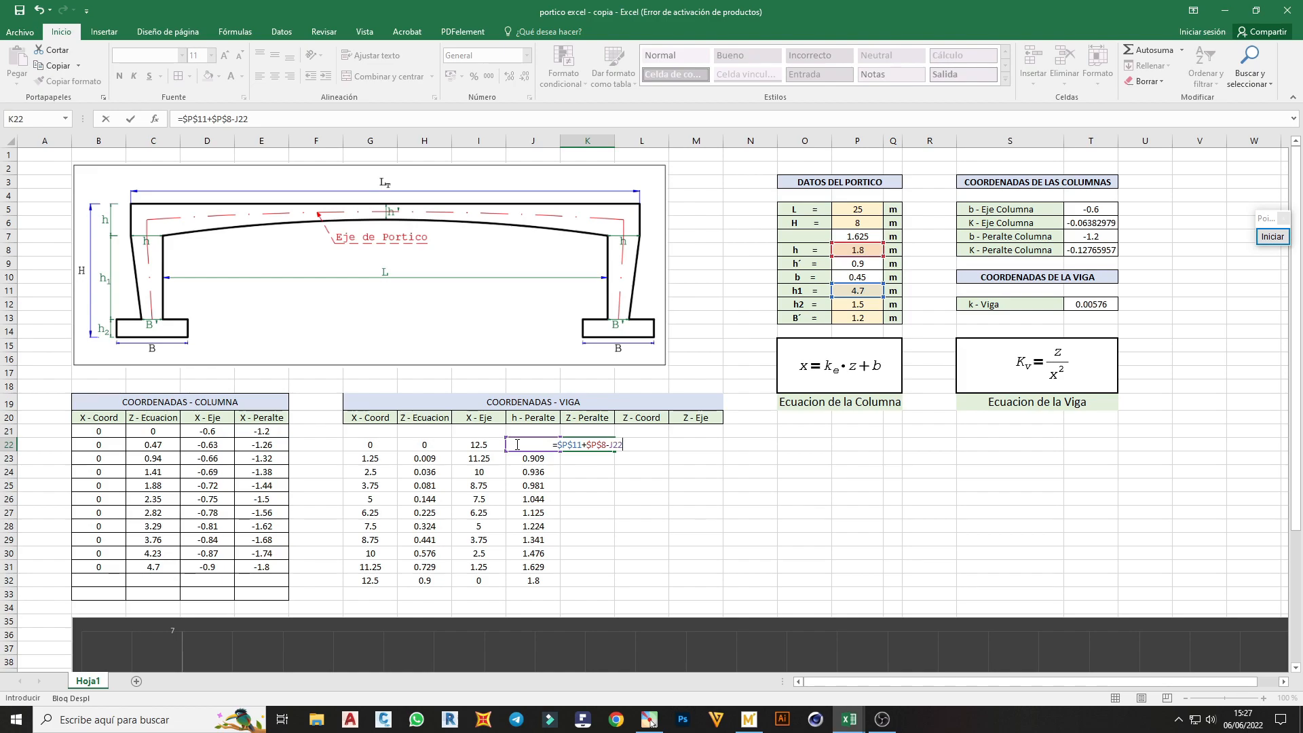
pyautogui.press('Return')
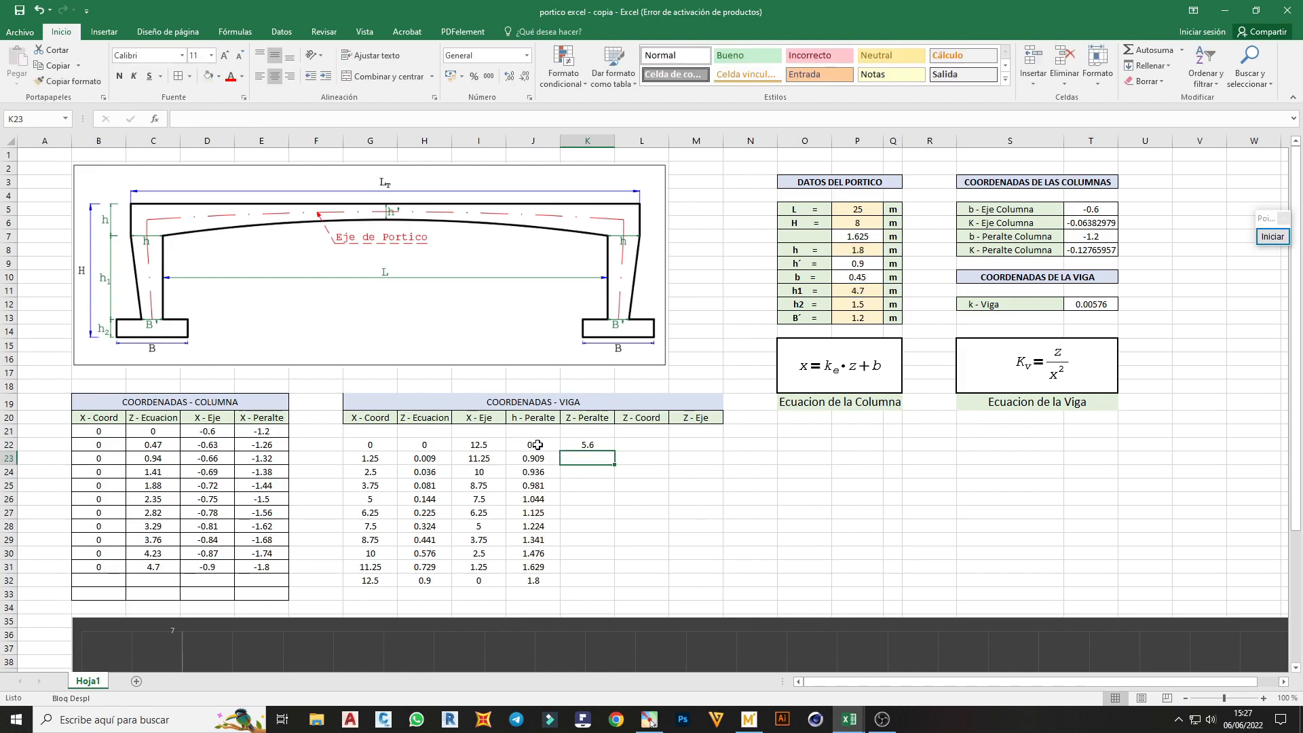
pyautogui.click(596, 446)
pyautogui.moveTo(616, 453); pyautogui.dragTo(557, 587)
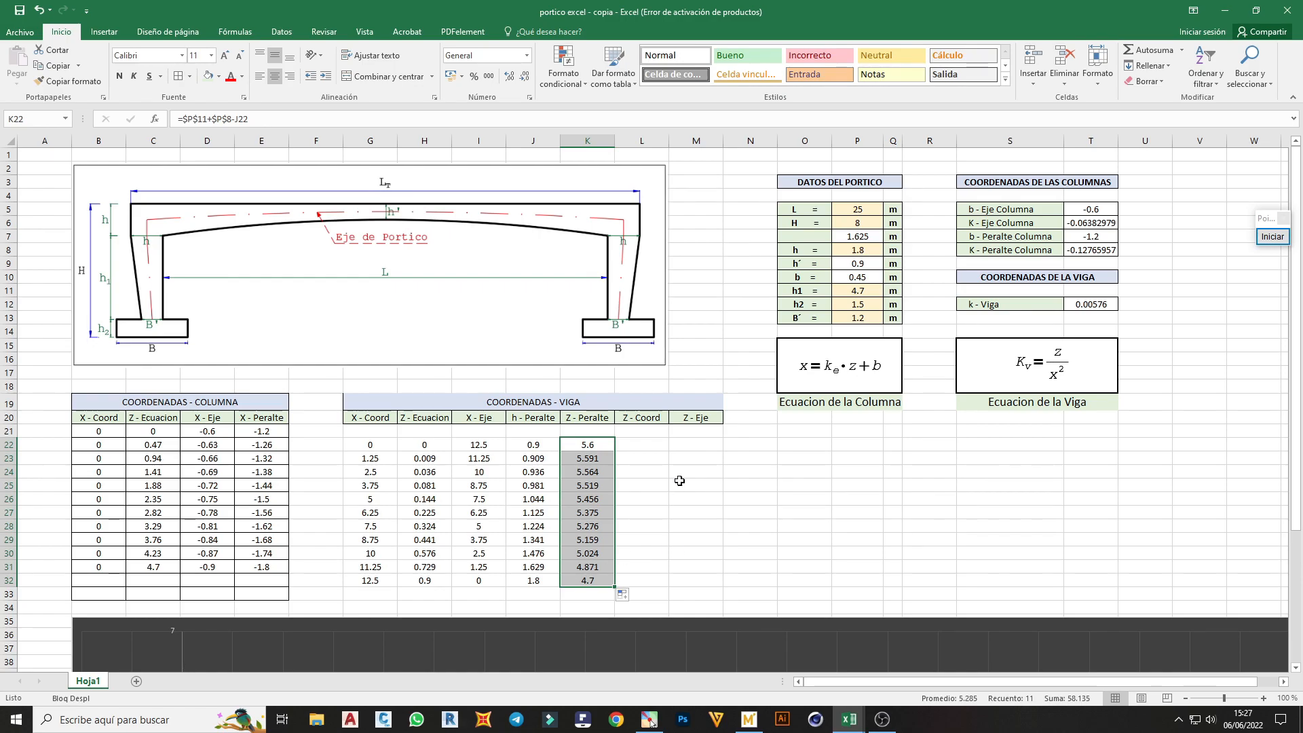
# Enter =$P$11+$P$8 in L22 for the beam's Z - Coord and fill it down to L32
pyautogui.click(639, 446)
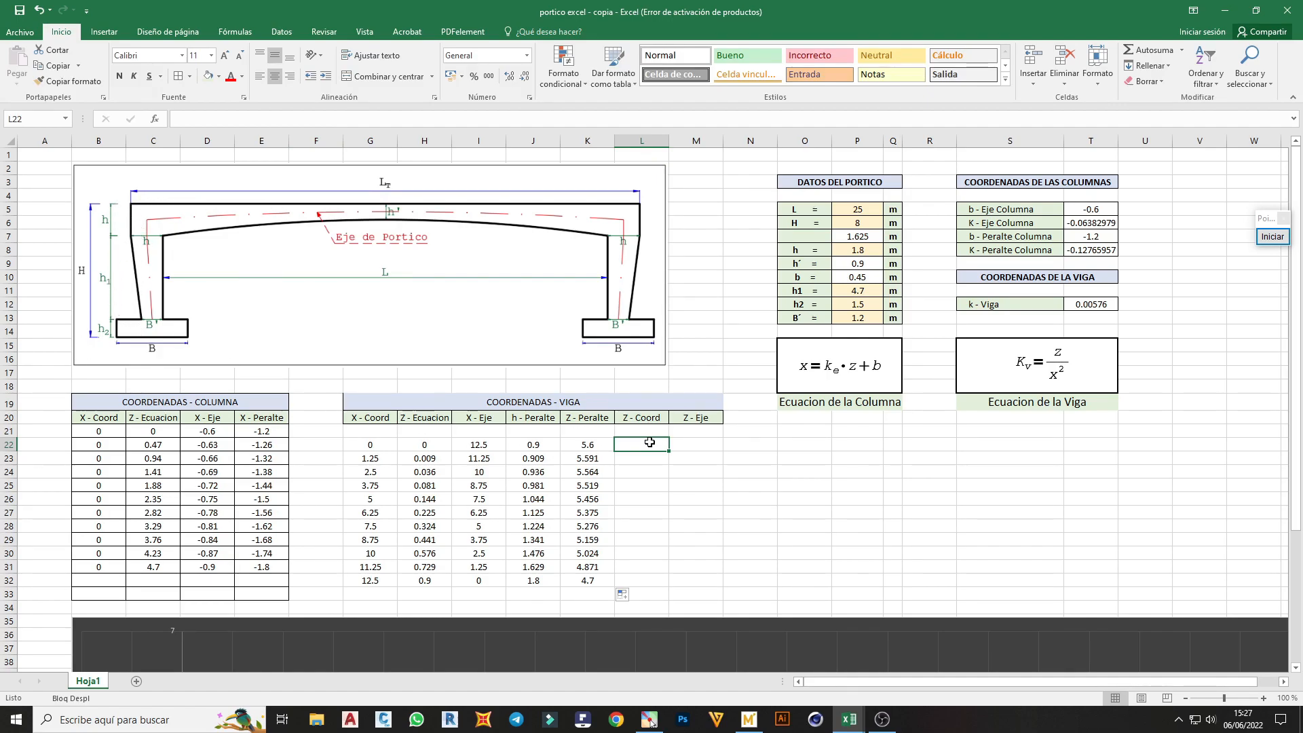
pyautogui.write('=')
pyautogui.click(848, 290)
pyautogui.press('F4')
pyautogui.write('+')
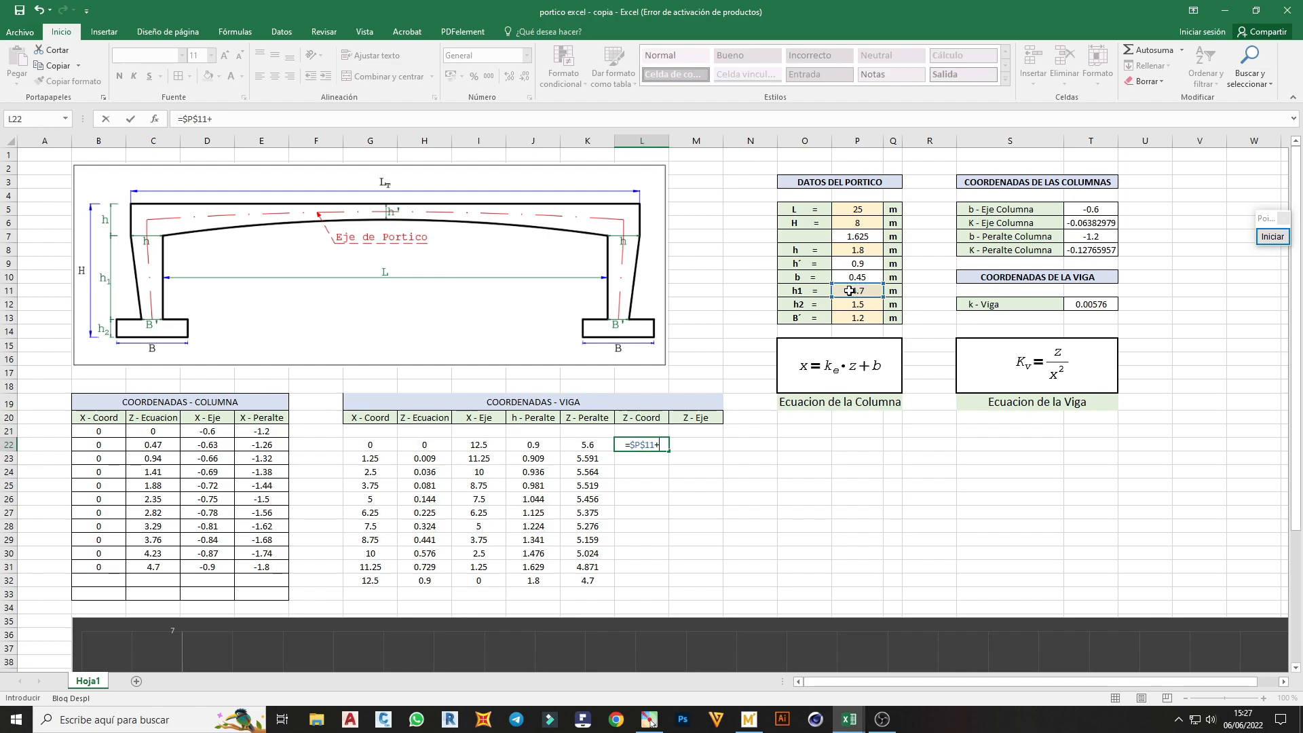
pyautogui.click(872, 250)
pyautogui.press('F4')
pyautogui.press('Return')
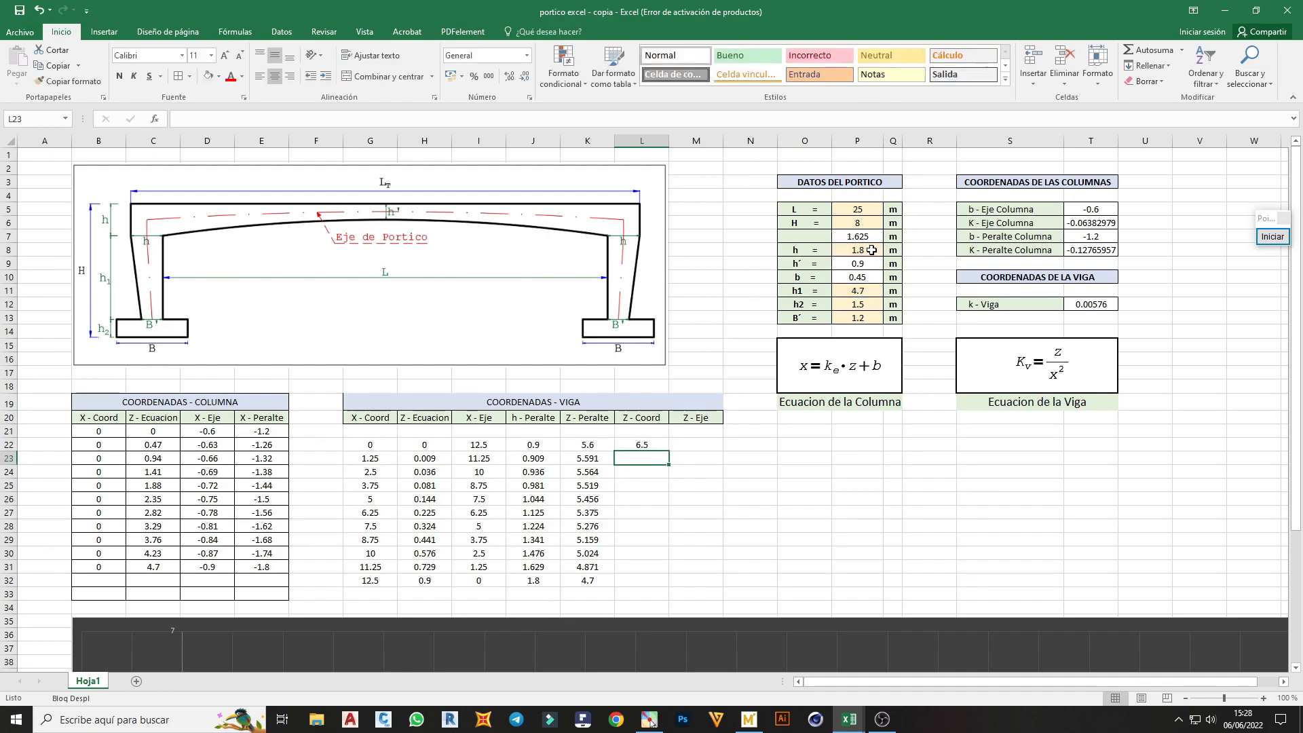
pyautogui.click(646, 446)
pyautogui.moveTo(668, 451); pyautogui.dragTo(672, 584)
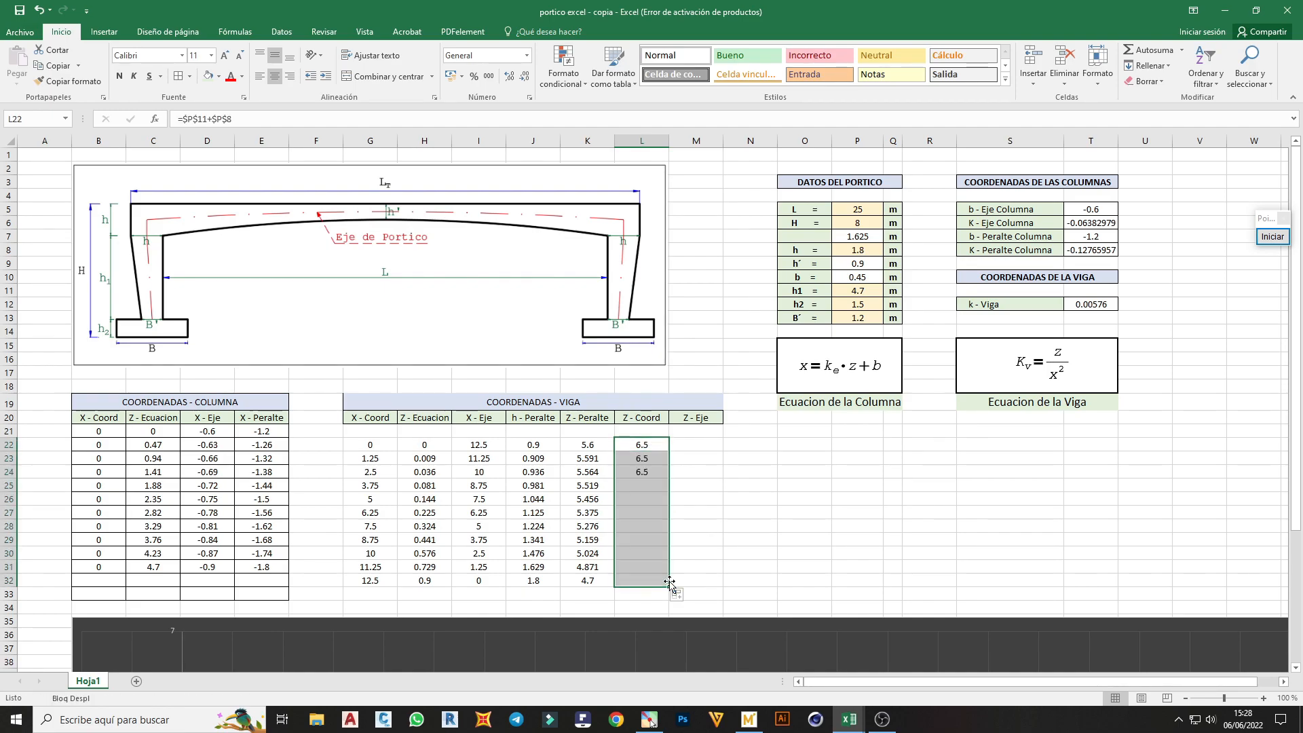
# Enter =K22+(L22-K22)/2 in M22 for the beam's Z - Eje and fill it down to M32
pyautogui.click(680, 446)
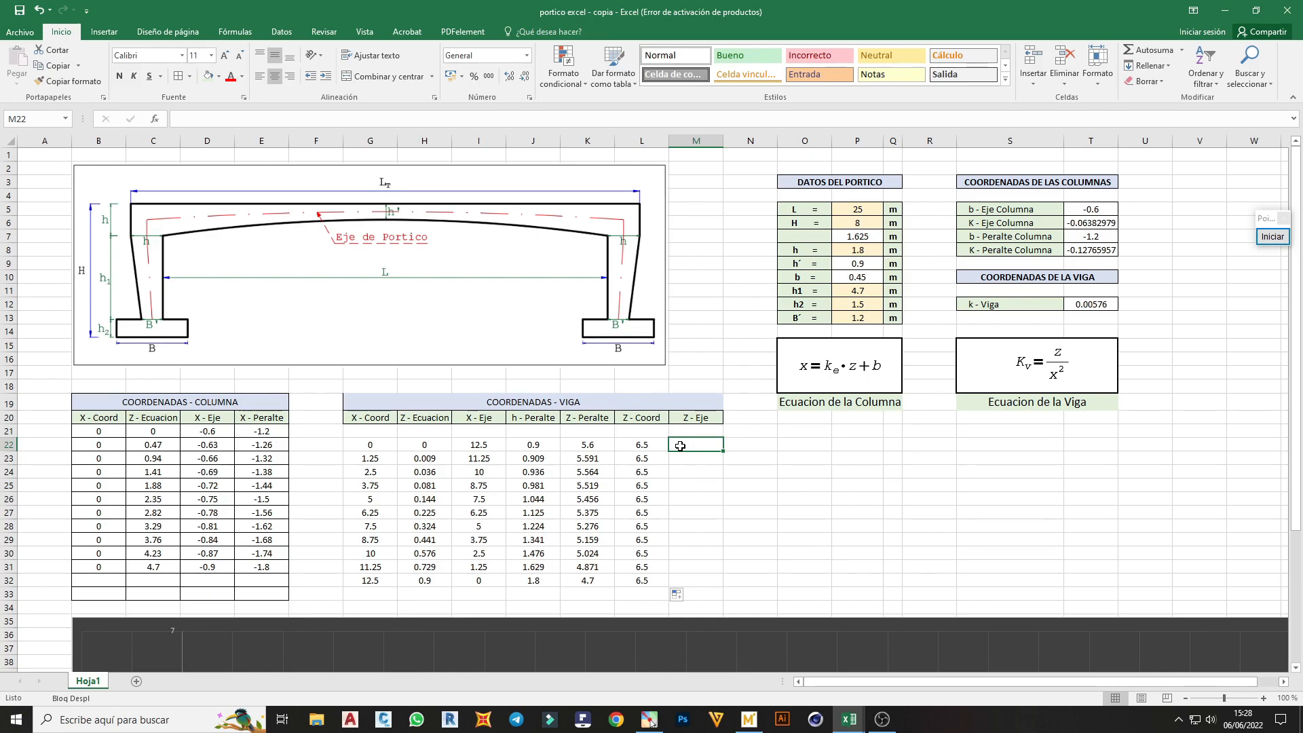
pyautogui.write('=')
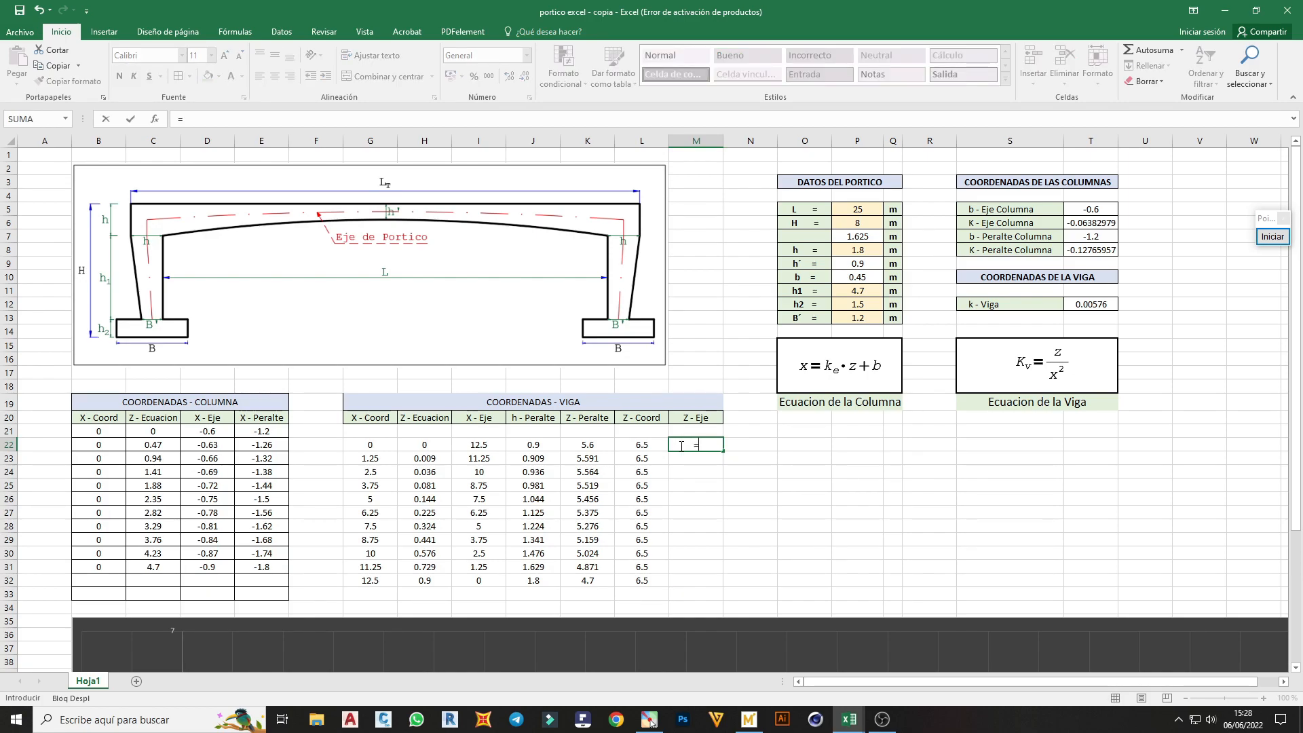
pyautogui.click(590, 445)
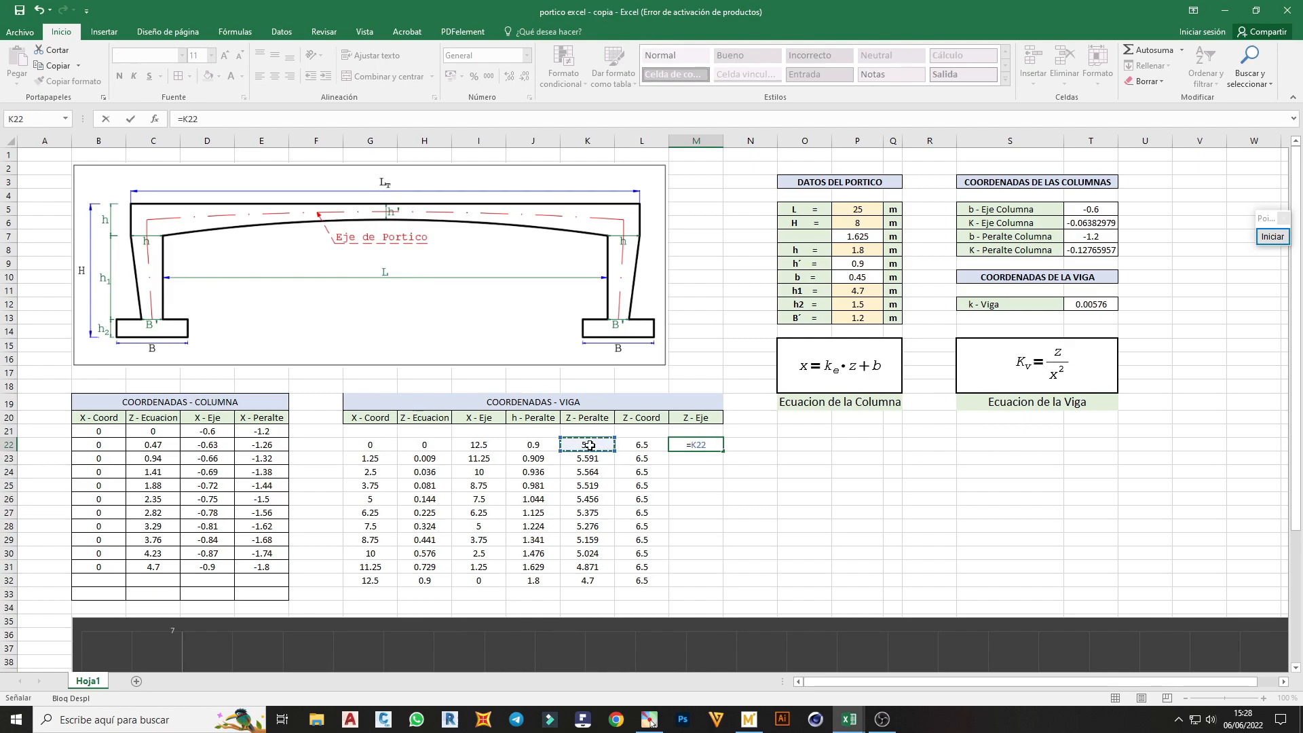
pyautogui.write('+(')
pyautogui.click(647, 446)
pyautogui.write('-')
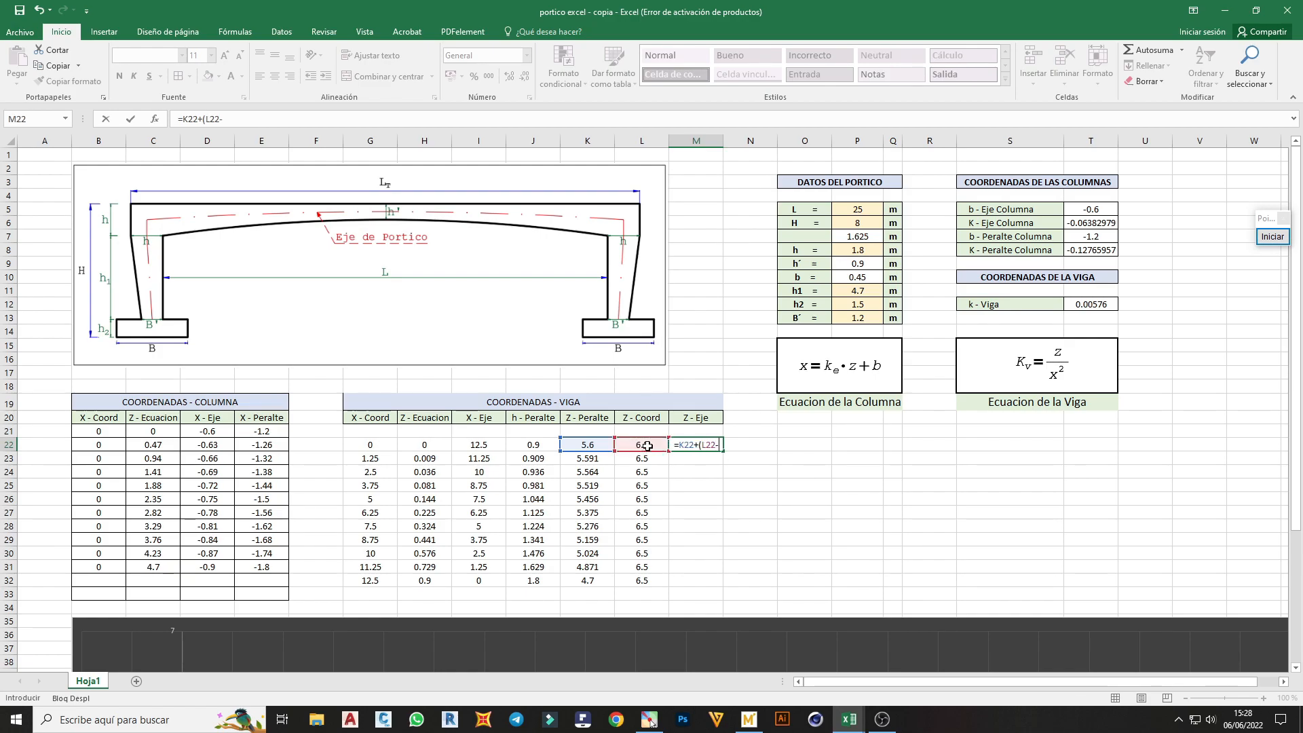
pyautogui.click(583, 444)
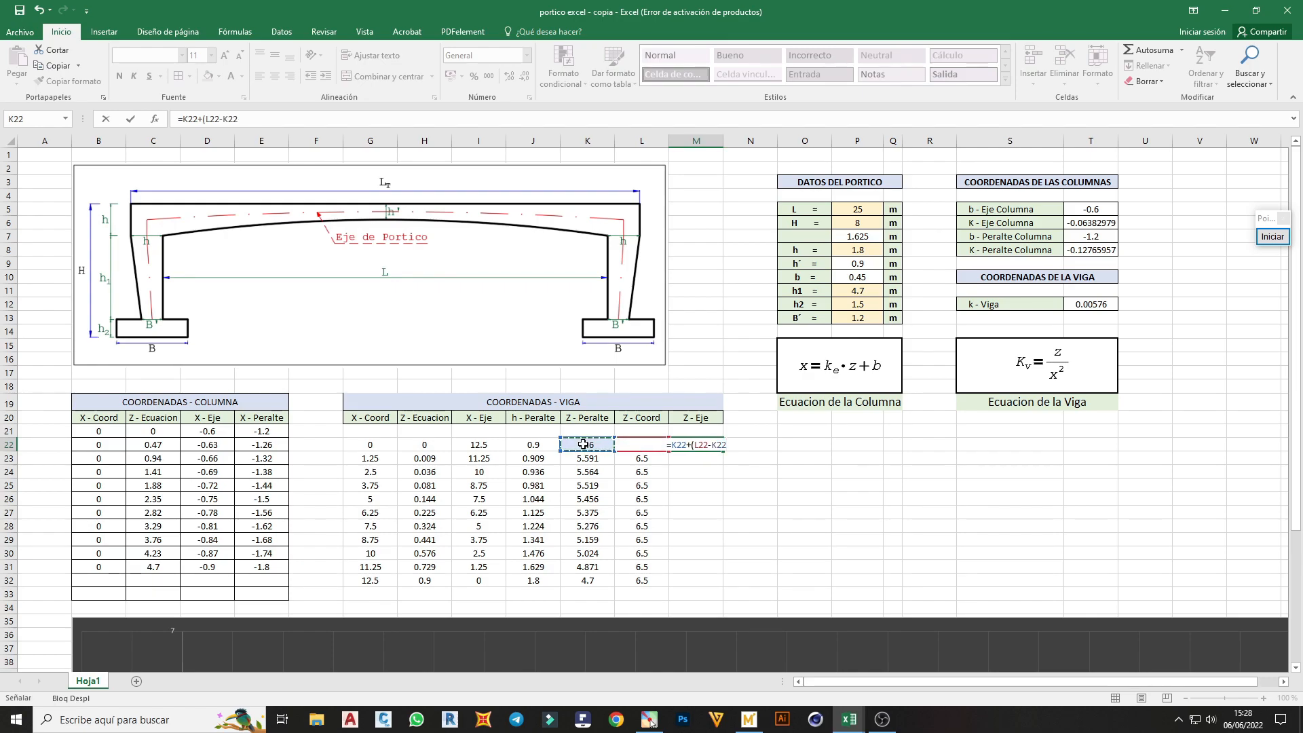
pyautogui.write(')/2')
pyautogui.press('Return')
pyautogui.click(709, 446)
pyautogui.moveTo(723, 452); pyautogui.dragTo(730, 590)
# Apply cell borders to the whole COORDENADAS - VIGA table, from G19 to M33
pyautogui.scroll(-1, 731, 500)
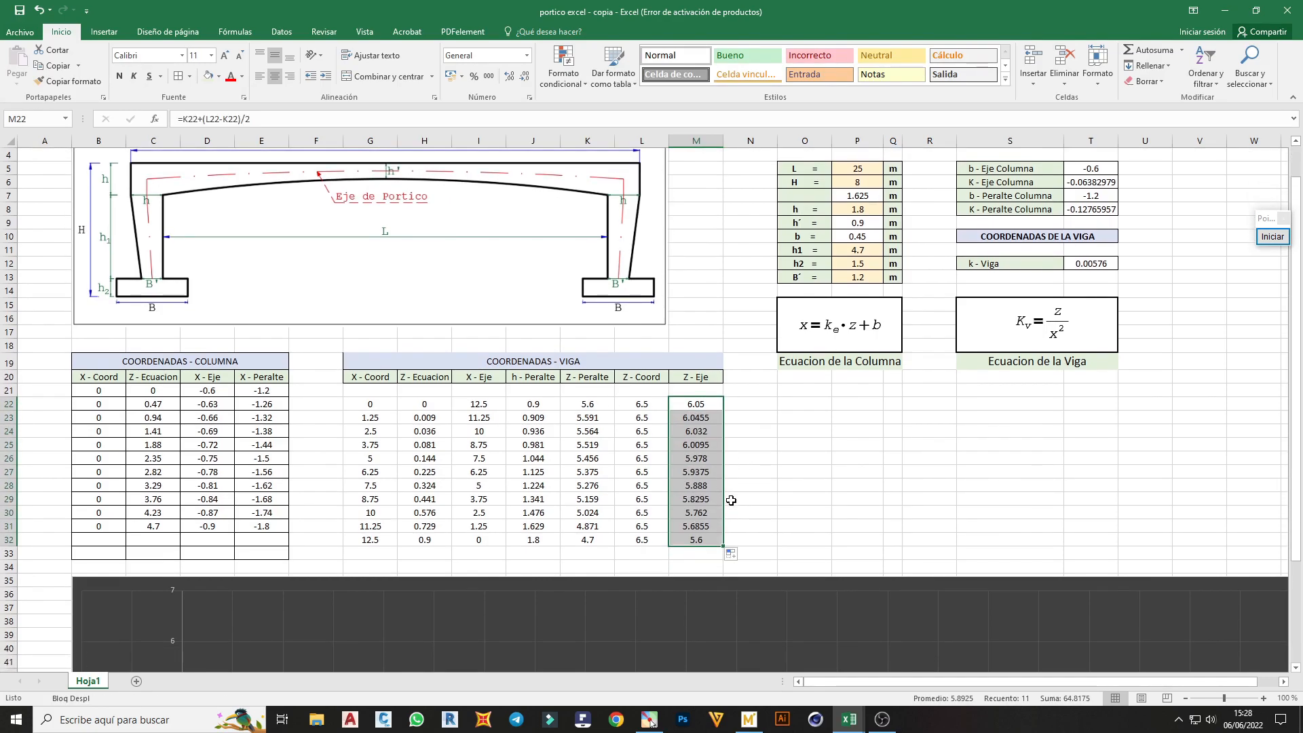
pyautogui.click(705, 565)
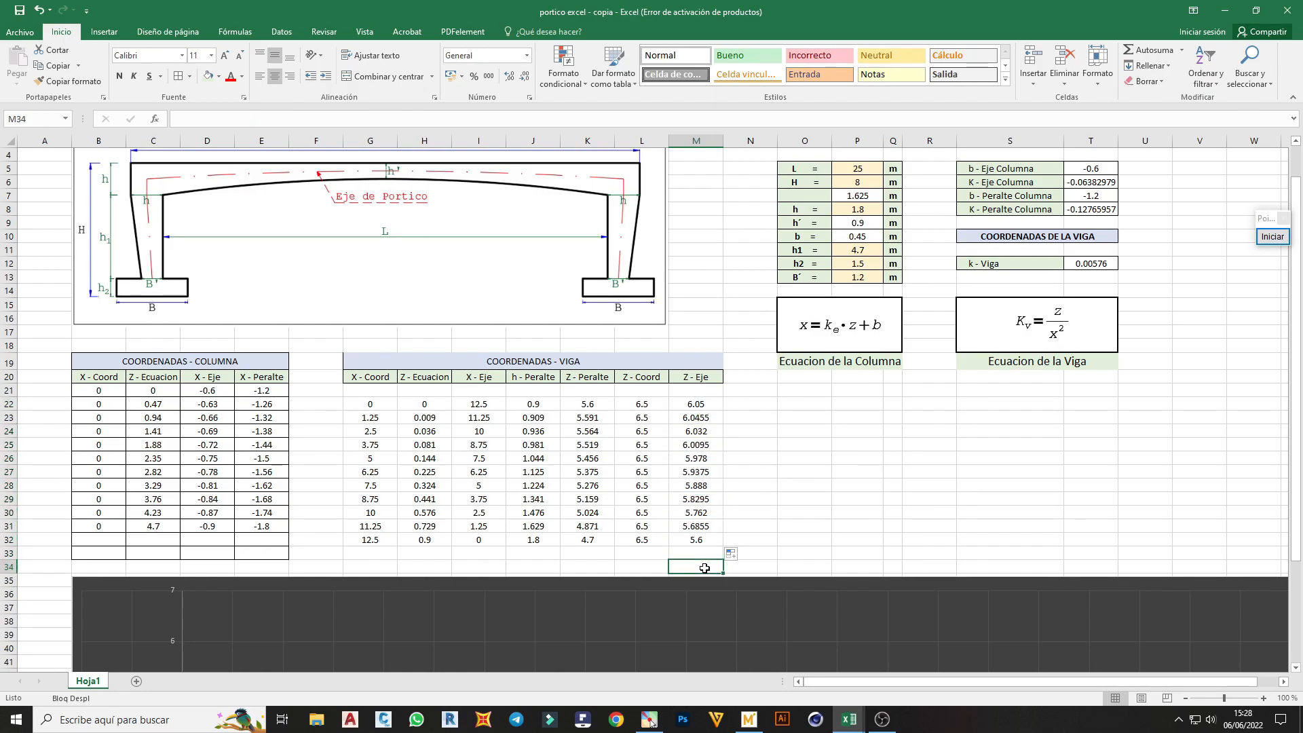
pyautogui.moveTo(700, 557)
pyautogui.mouseDown()
pyautogui.moveTo(417, 407)
pyautogui.moveTo(378, 363)
pyautogui.mouseUp()
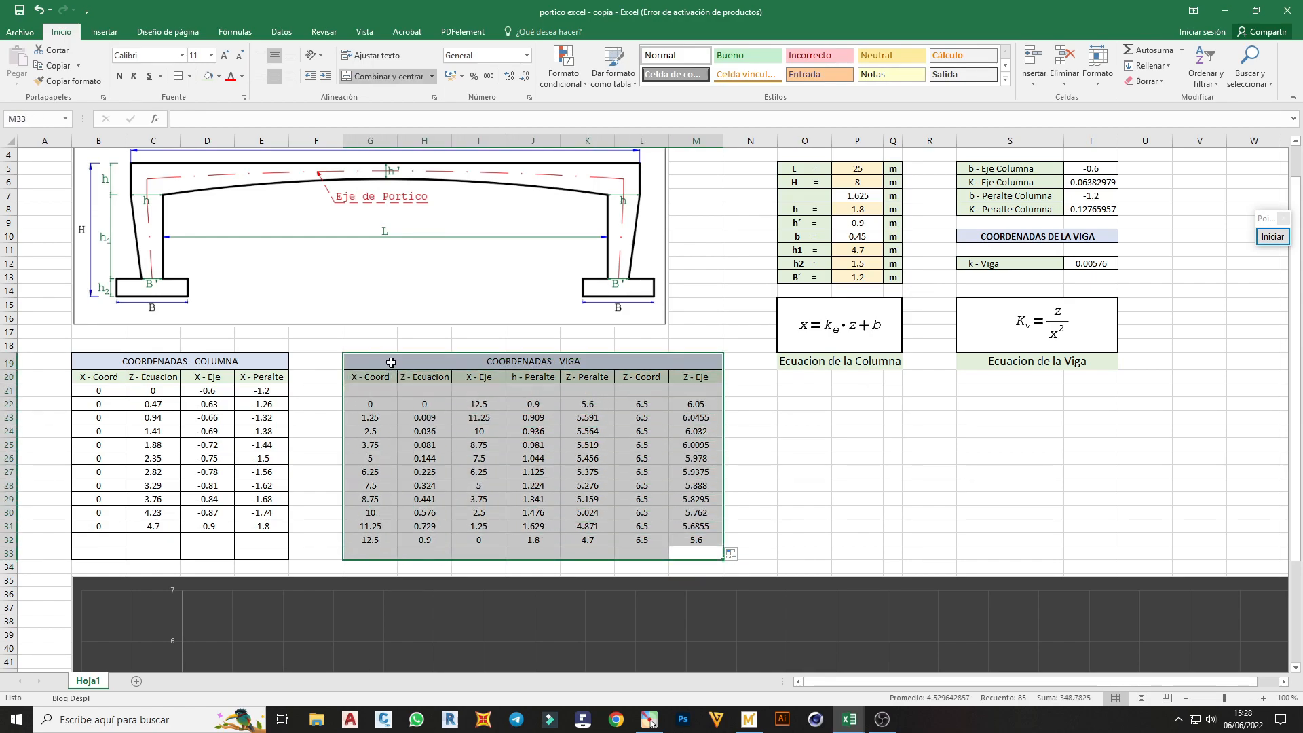
pyautogui.click(276, 76)
pyautogui.click(276, 77)
pyautogui.click(179, 77)
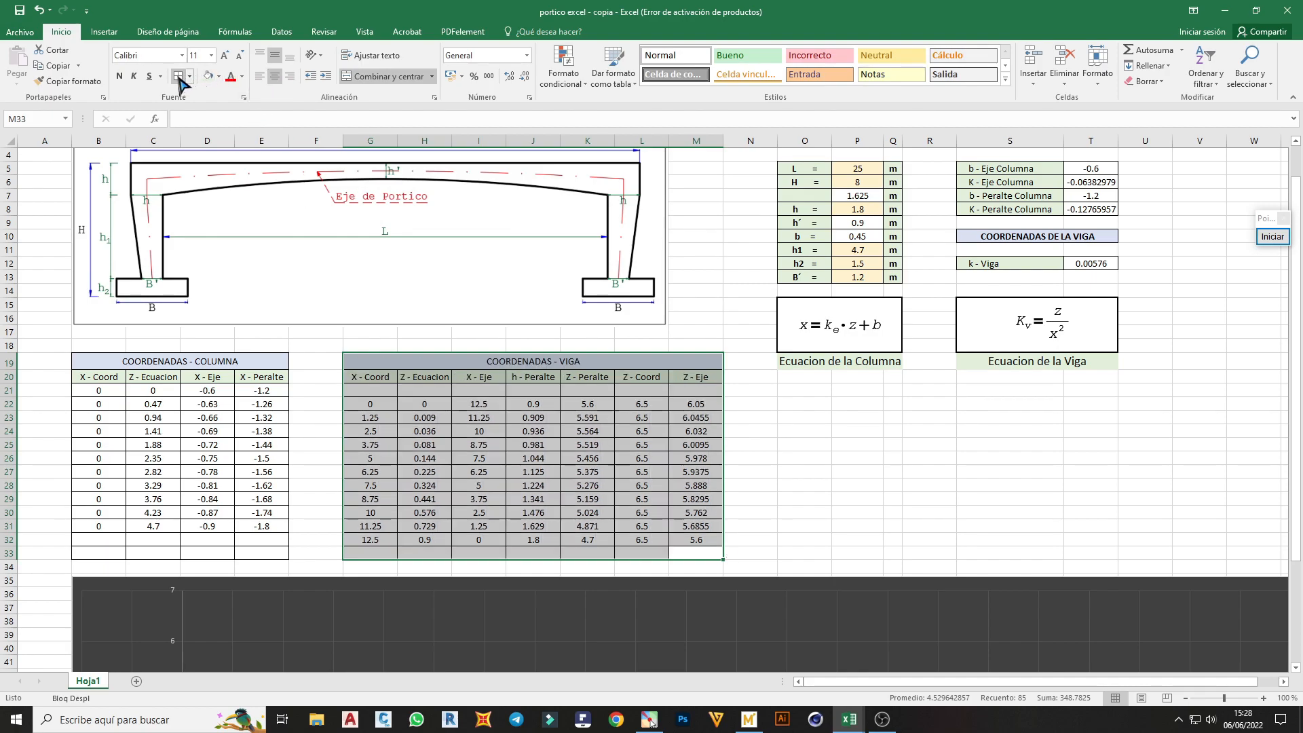
pyautogui.click(674, 442)
# Add a series named Cara - Int - Viga to the frame chart's data, with X values from I22:I32
pyautogui.scroll(-4, 674, 442)
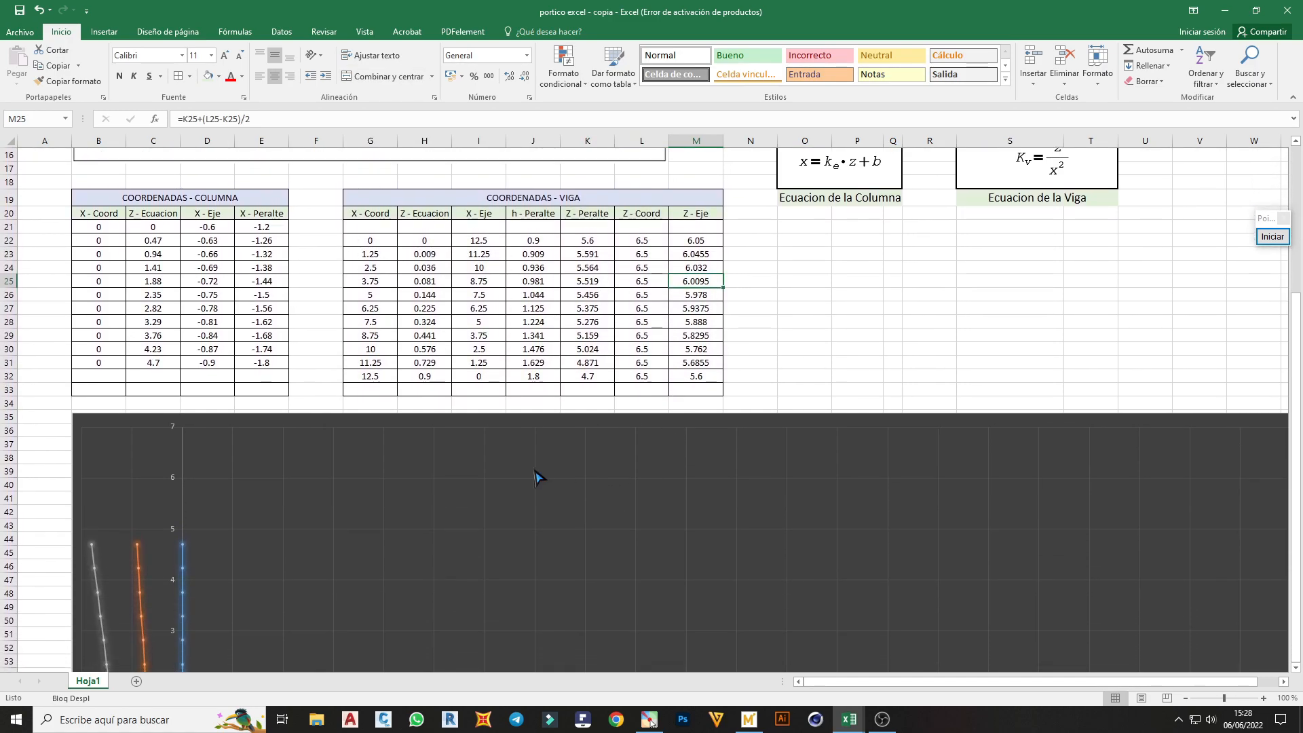
pyautogui.rightClick(535, 470)
pyautogui.click(590, 527)
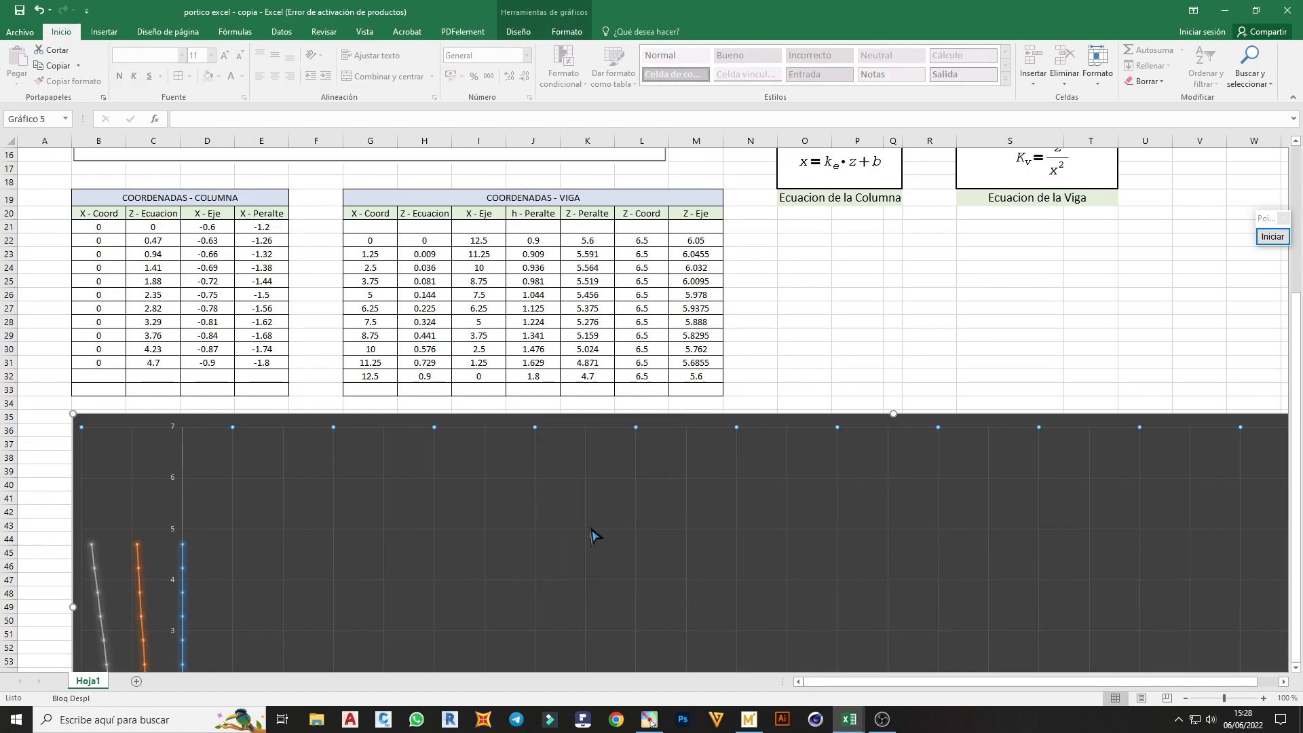
pyautogui.moveTo(652, 313); pyautogui.dragTo(686, 401)
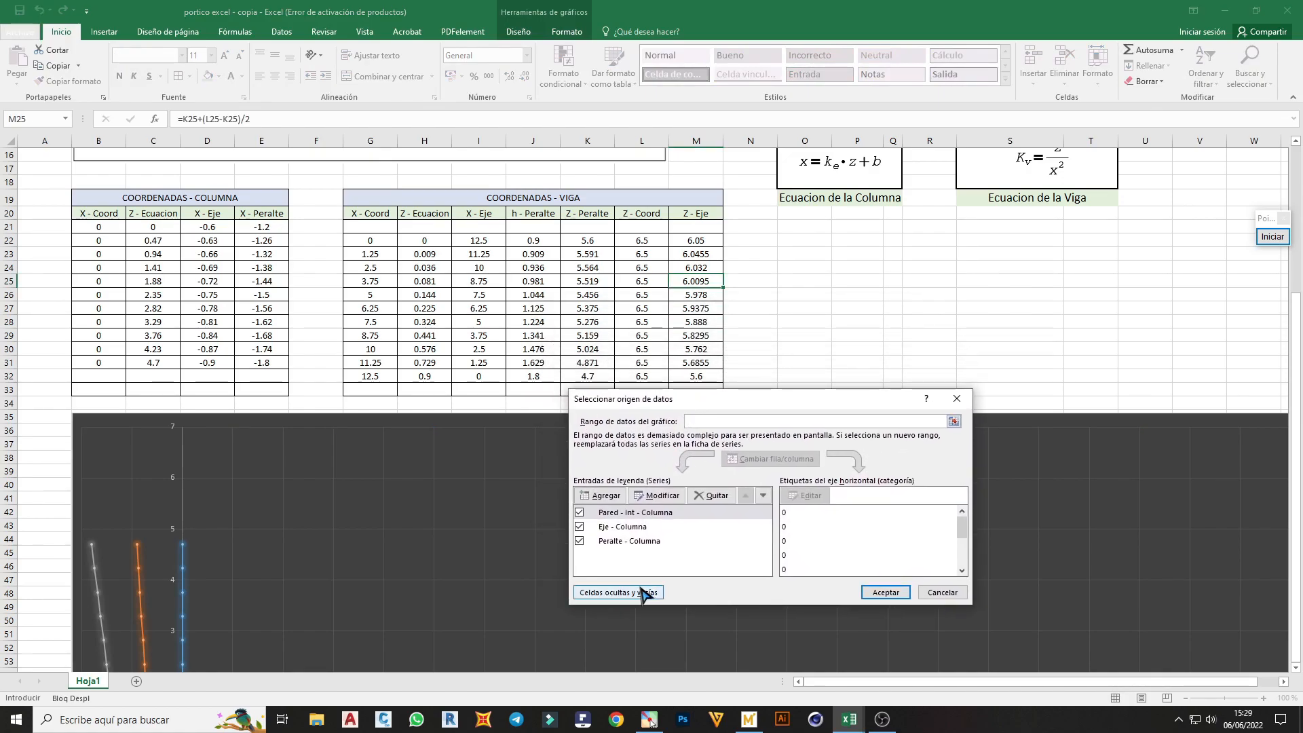
pyautogui.click(597, 498)
pyautogui.moveTo(684, 349); pyautogui.dragTo(702, 375)
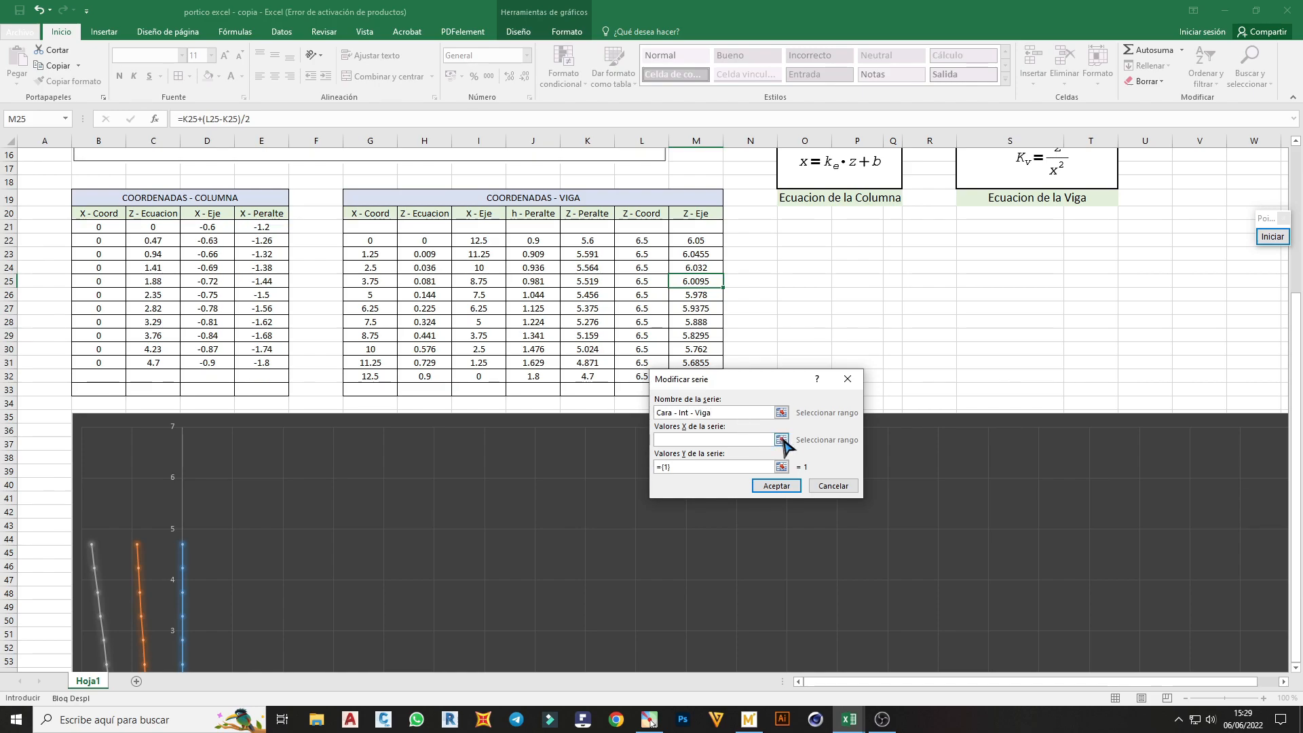
pyautogui.click(782, 440)
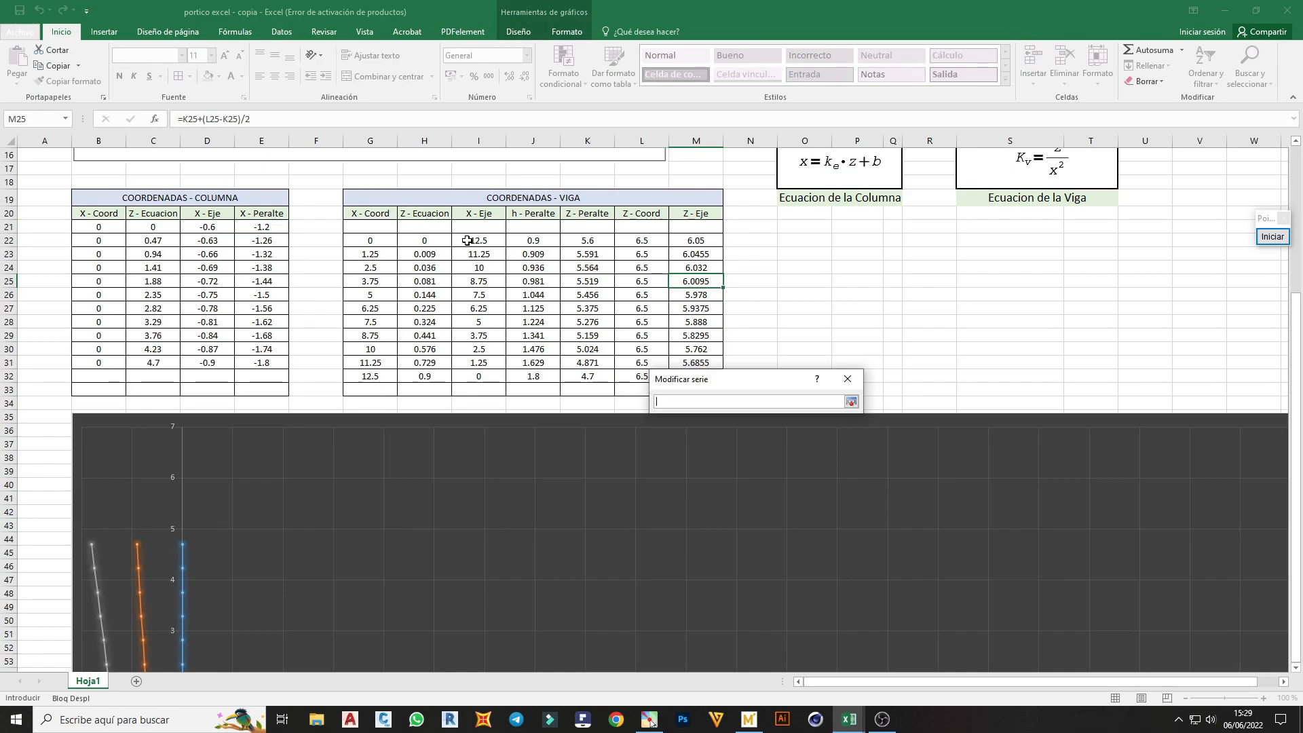
pyautogui.moveTo(467, 240); pyautogui.dragTo(477, 376)
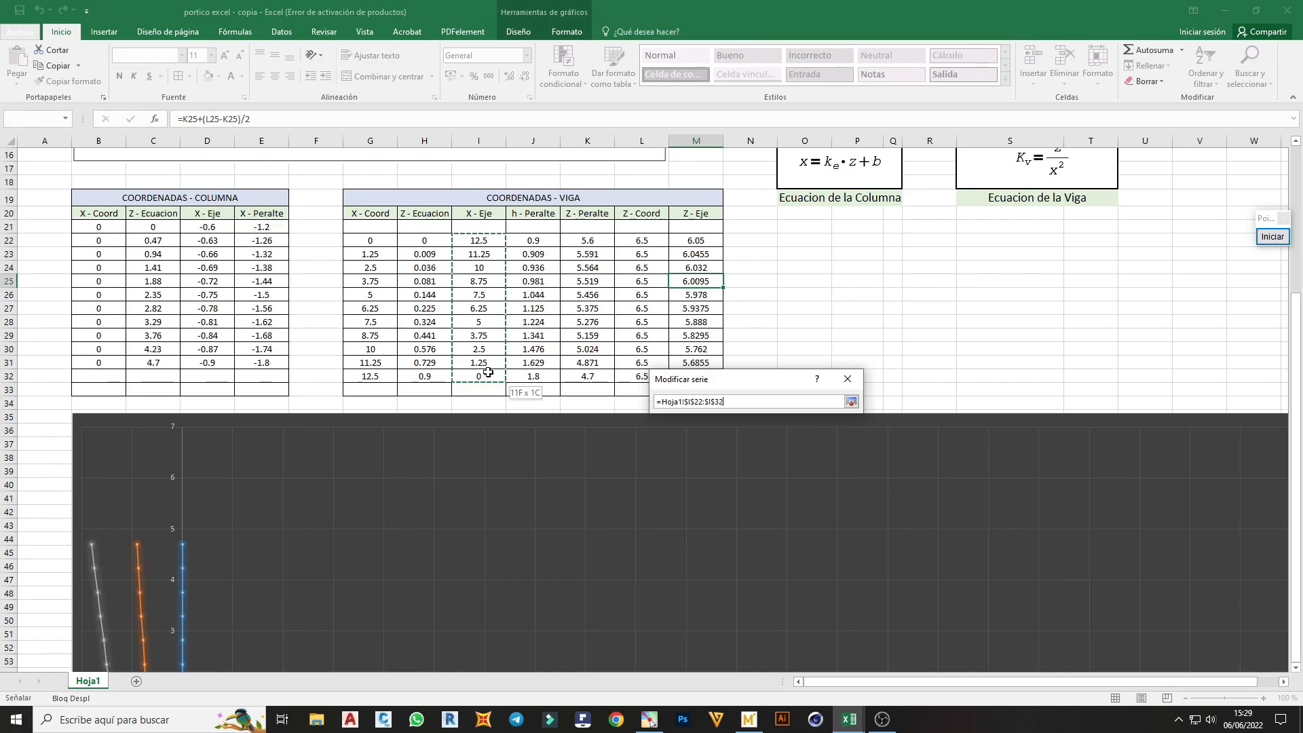
pyautogui.click(852, 402)
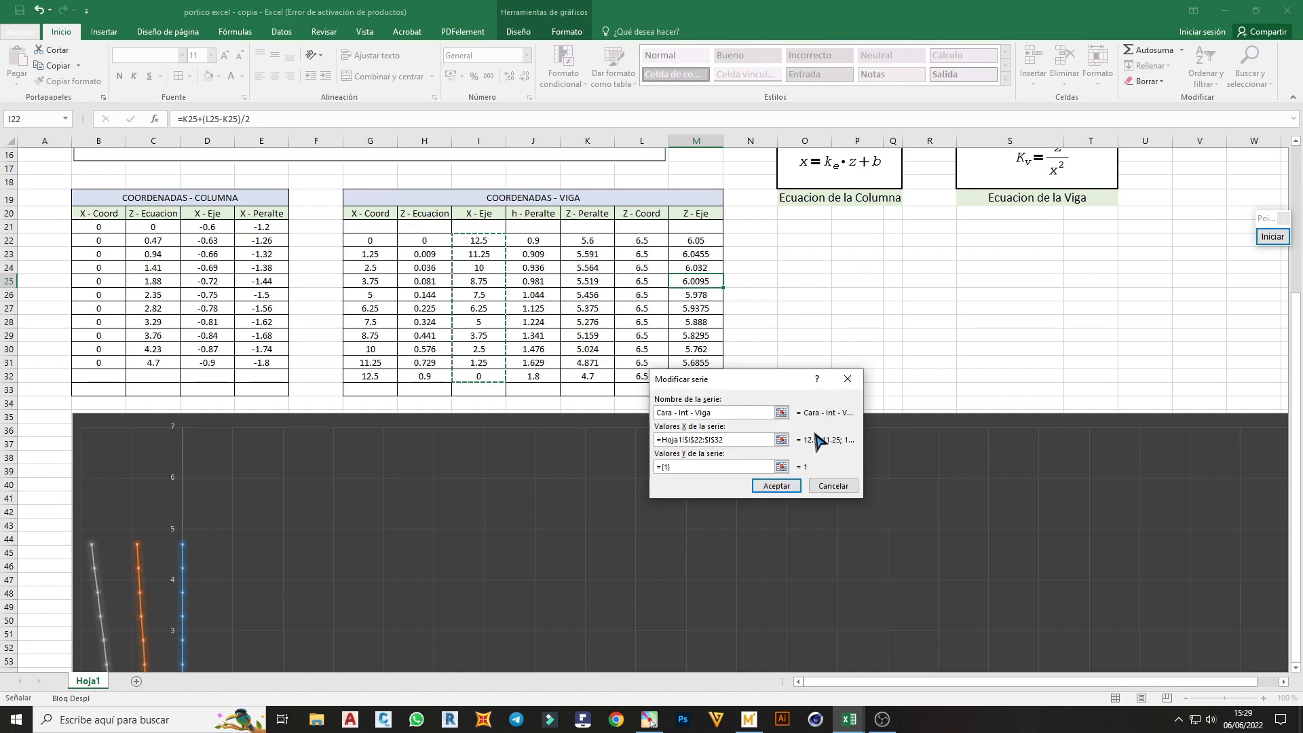
# Set the Cara - Int - Viga series' Y values to K22:K32 and accept the series
pyautogui.click(781, 467)
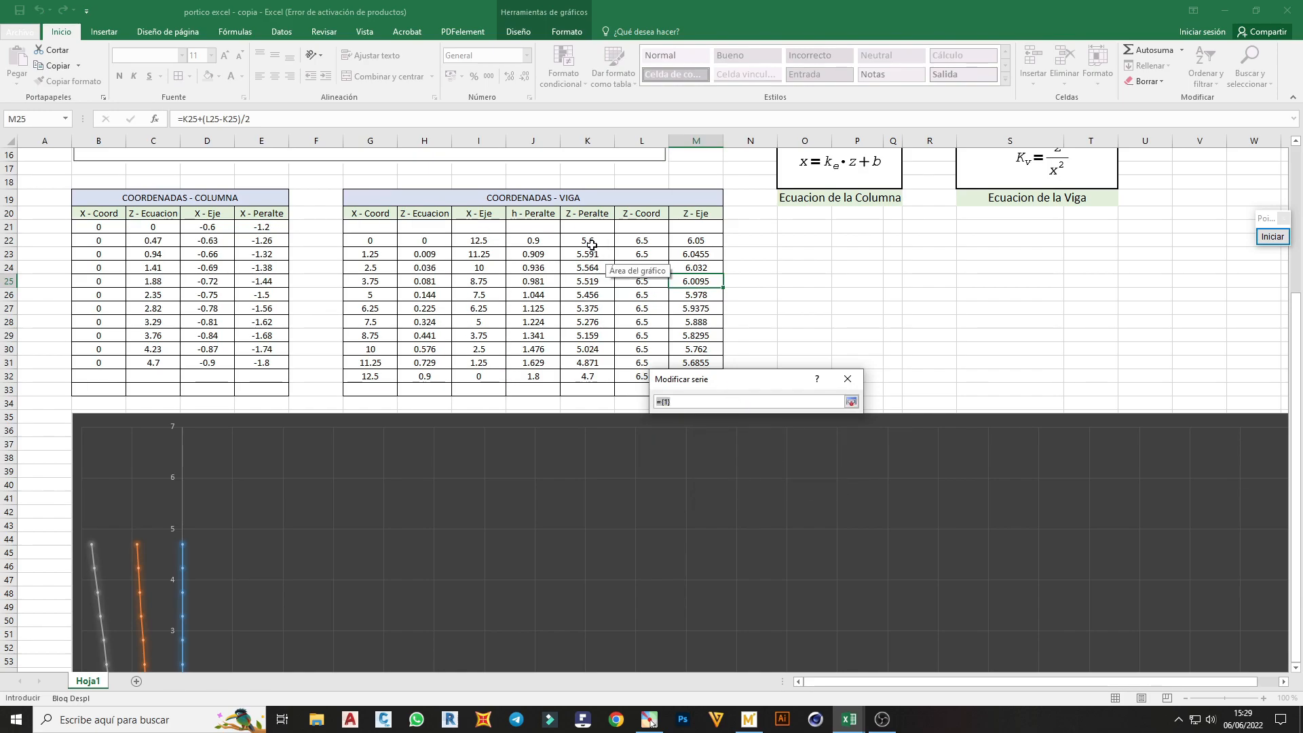
pyautogui.moveTo(585, 241); pyautogui.dragTo(588, 376)
pyautogui.click(851, 402)
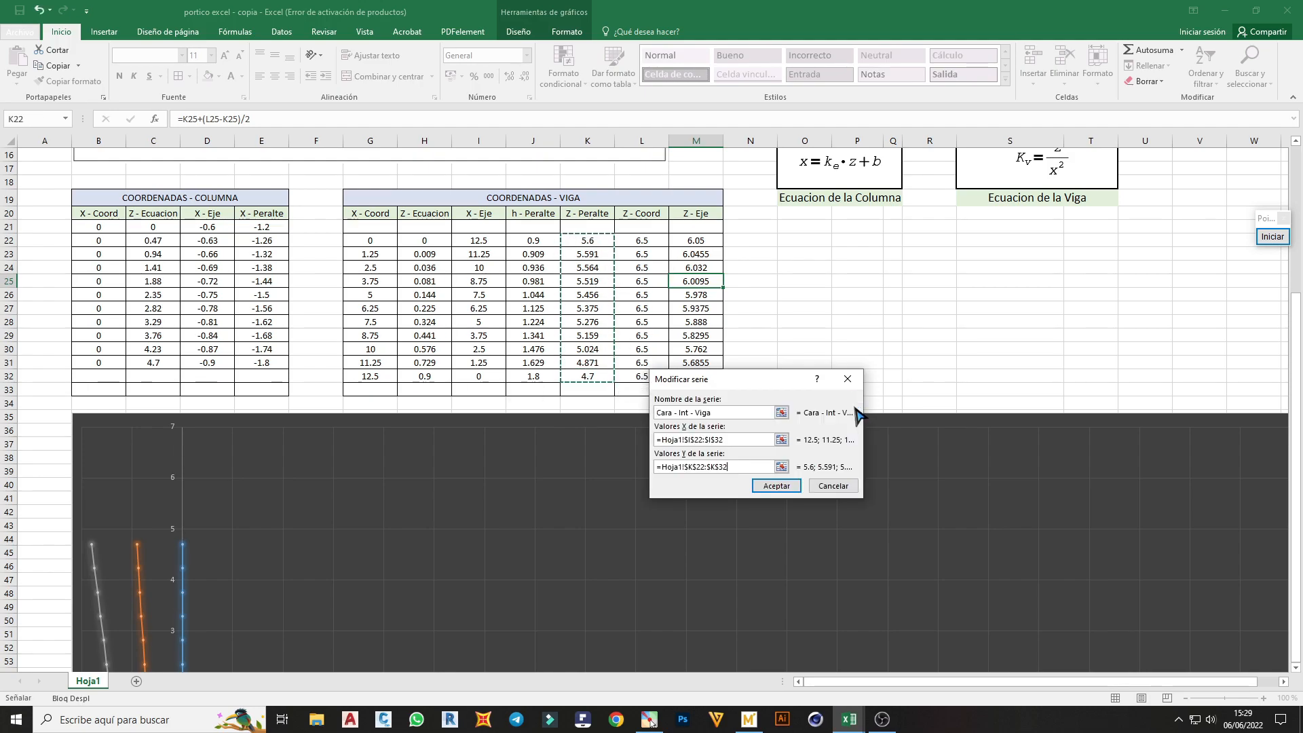
pyautogui.moveTo(721, 381); pyautogui.dragTo(866, 392)
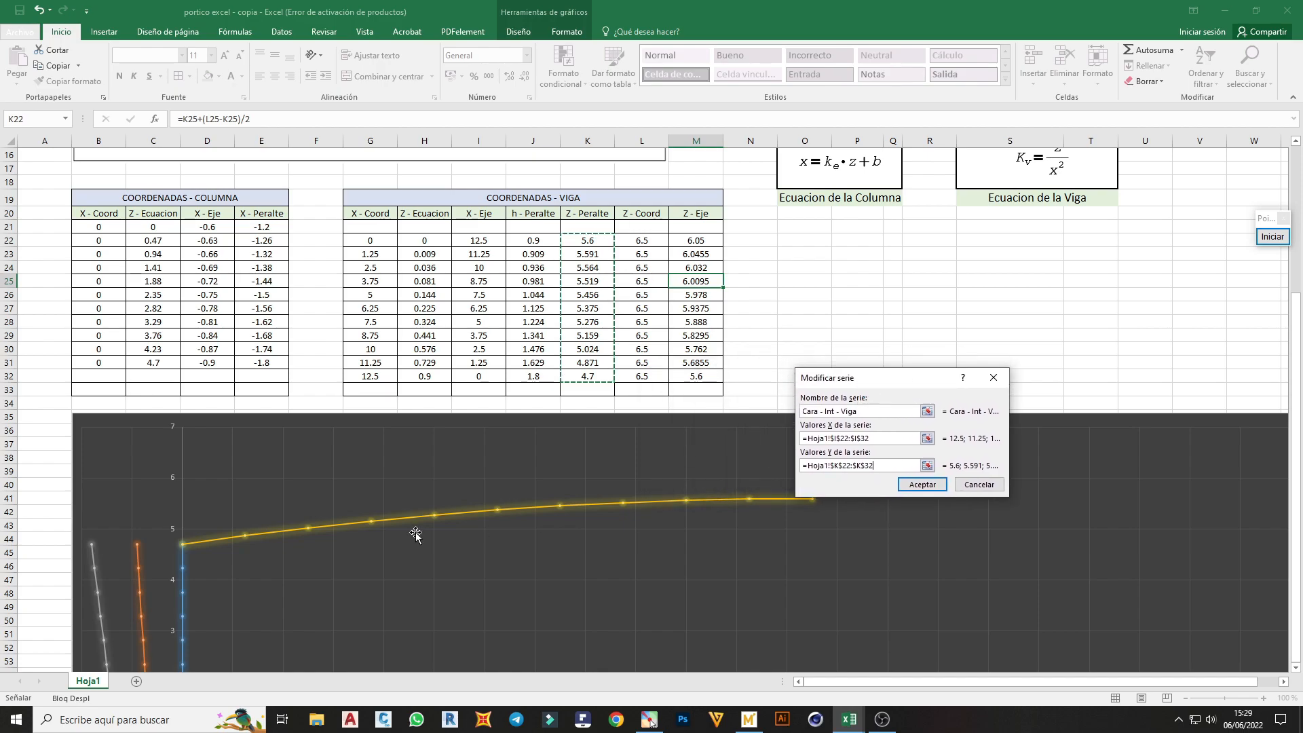
pyautogui.click(922, 484)
# Add another chart series named Coord - Eje - Viga with X values from I22:I32
pyautogui.moveTo(728, 399); pyautogui.dragTo(906, 351)
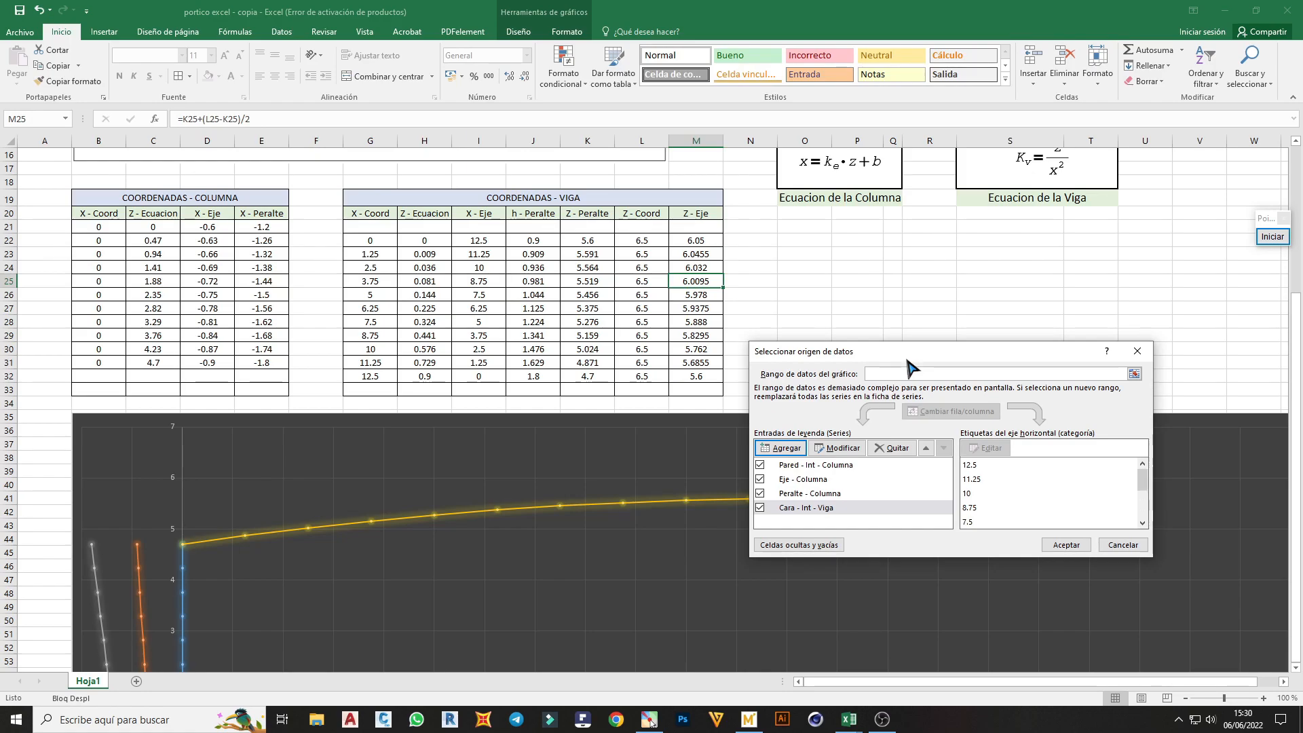
pyautogui.click(781, 448)
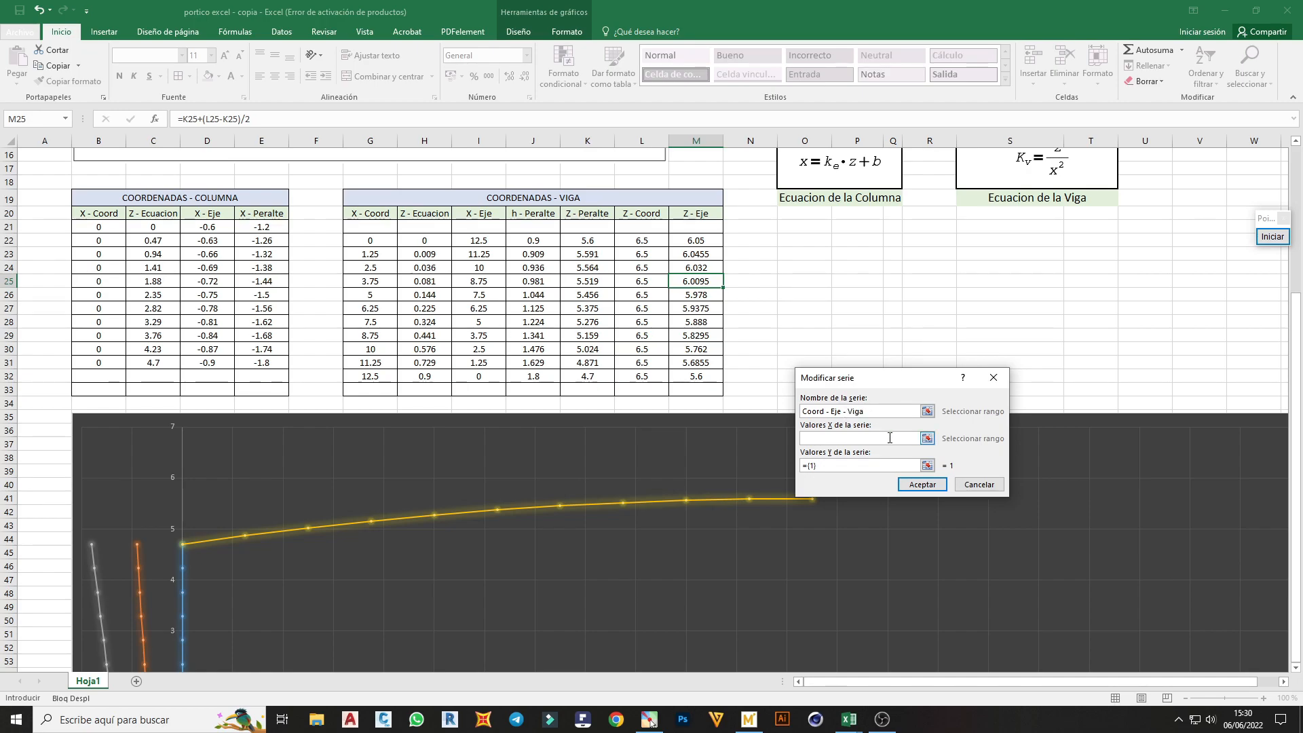
pyautogui.click(927, 439)
pyautogui.moveTo(470, 241); pyautogui.dragTo(479, 377)
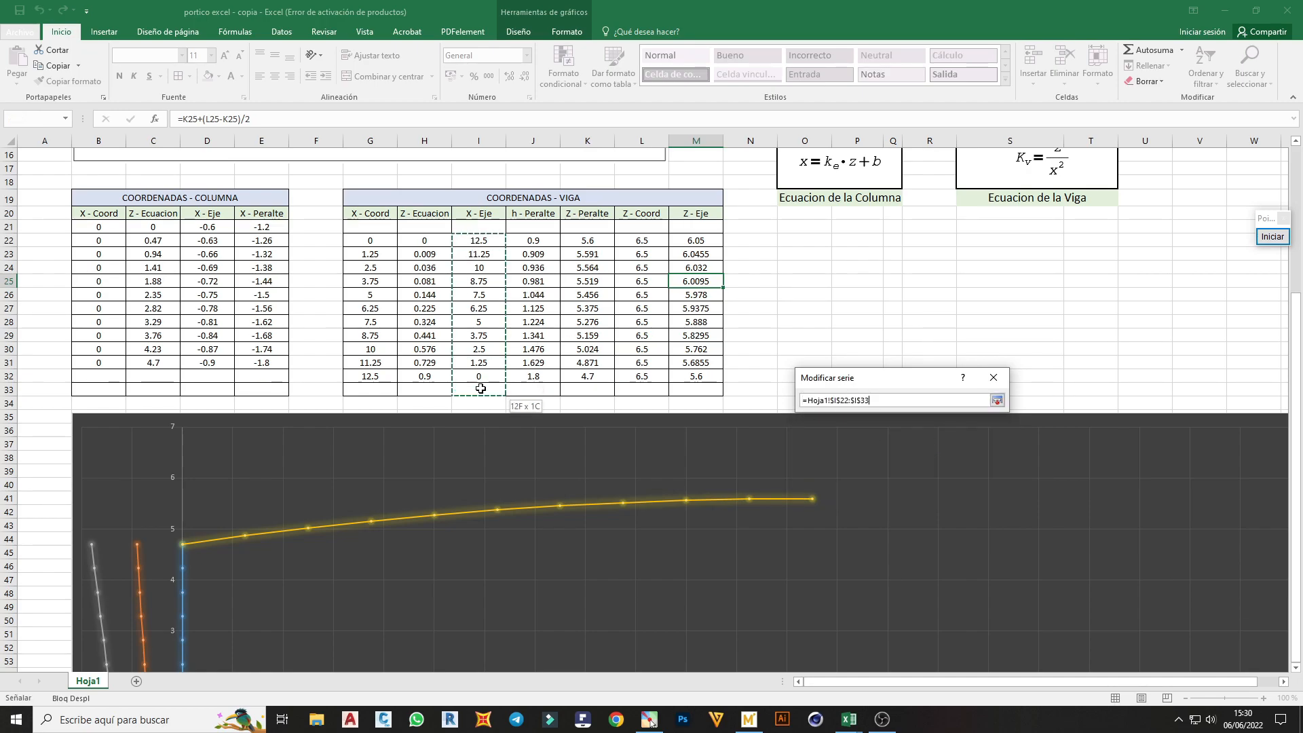
pyautogui.click(997, 400)
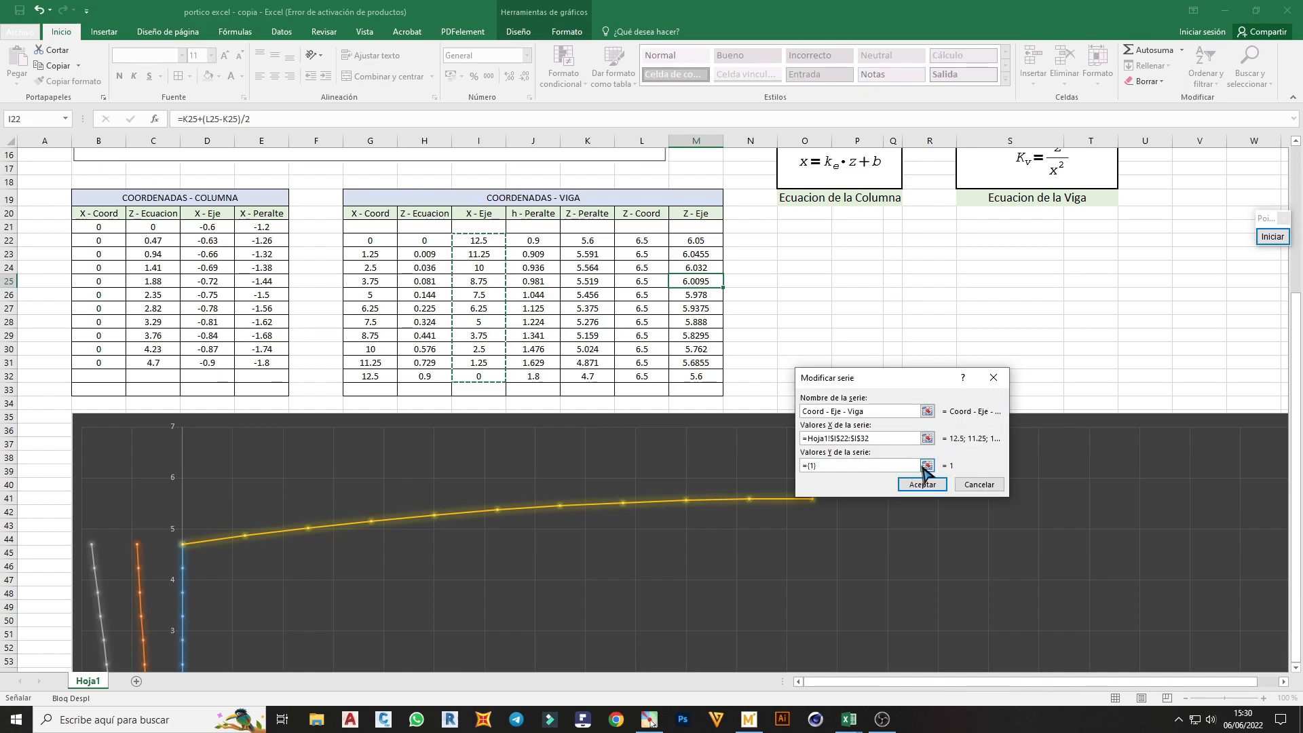
# Set the Coord - Eje - Viga series' Y values to M22:M32 and accept the series
pyautogui.click(927, 466)
pyautogui.moveTo(706, 241); pyautogui.dragTo(708, 378)
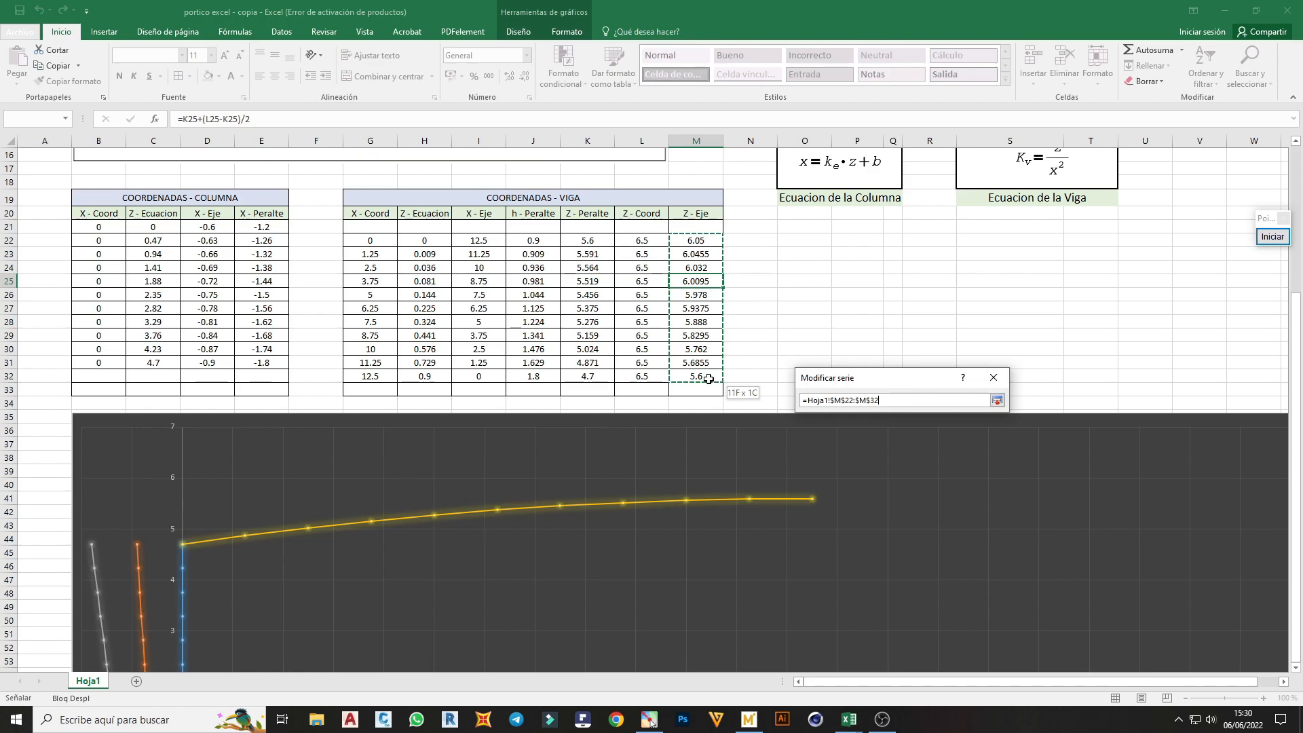
pyautogui.click(997, 401)
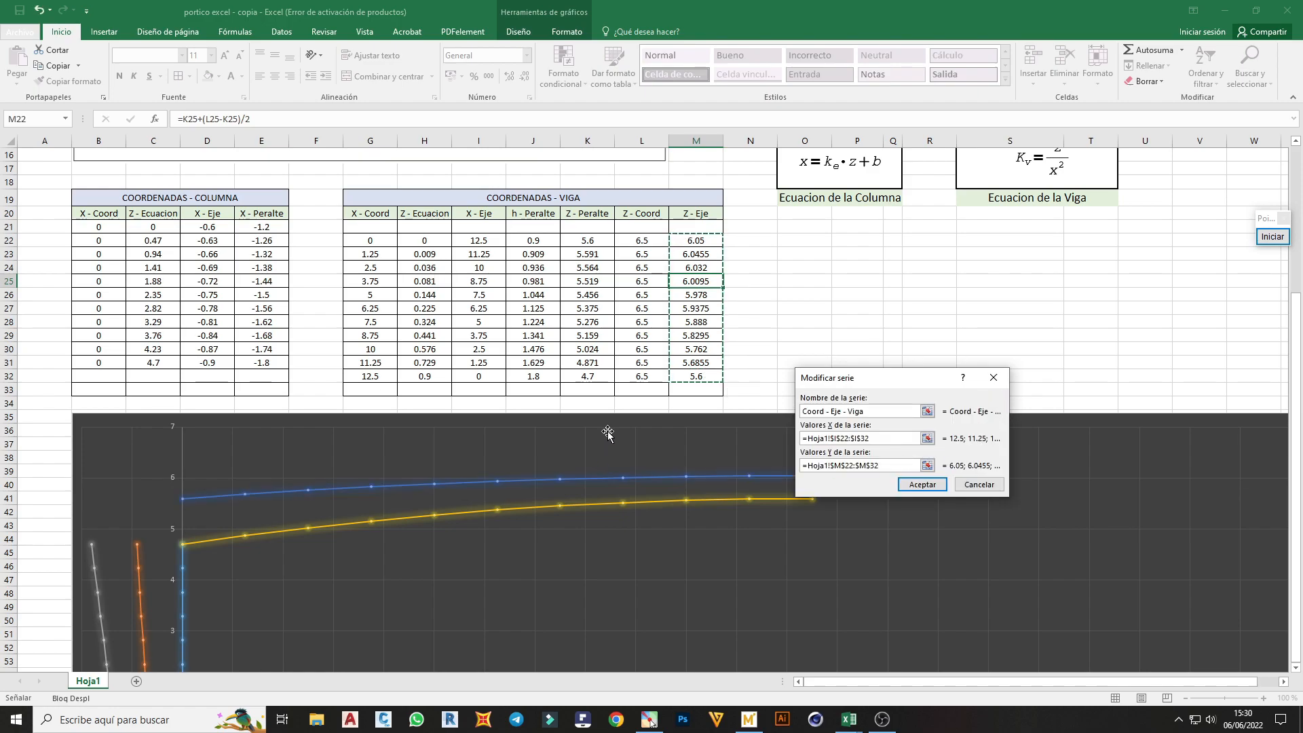
pyautogui.moveTo(855, 380); pyautogui.dragTo(959, 258)
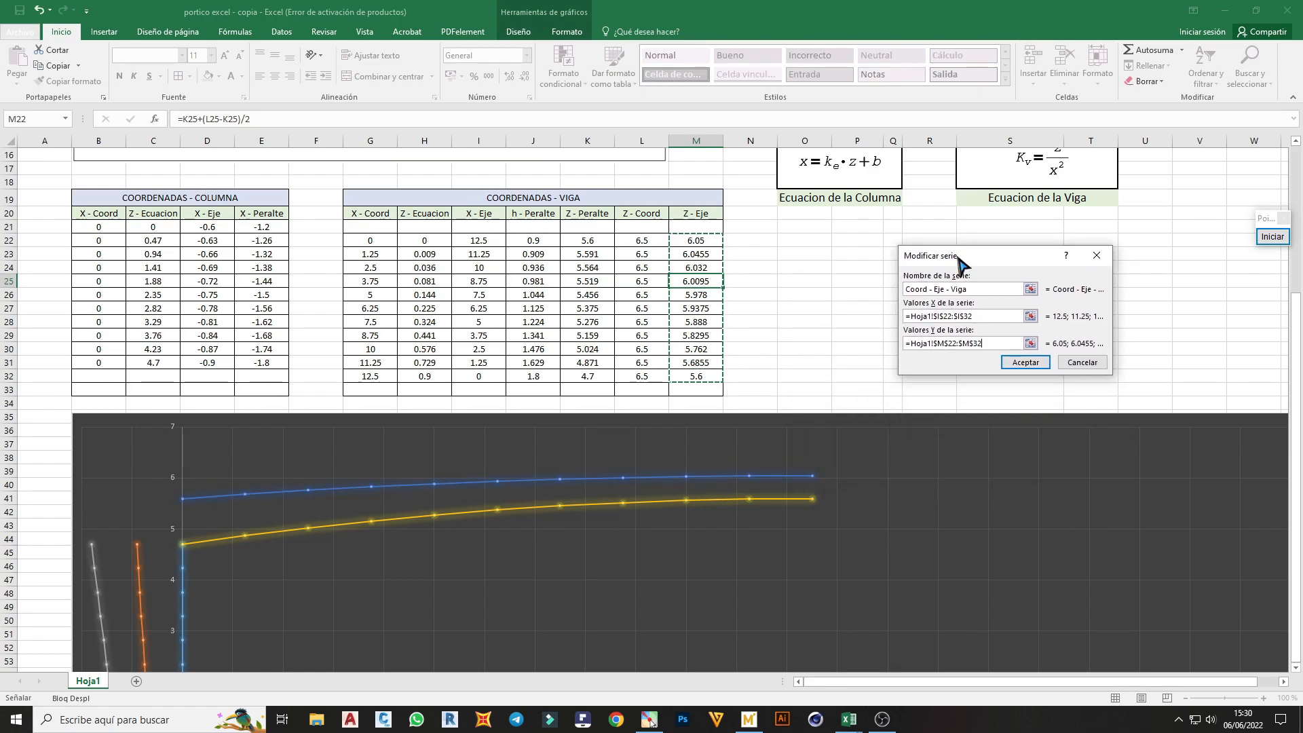
pyautogui.click(1018, 361)
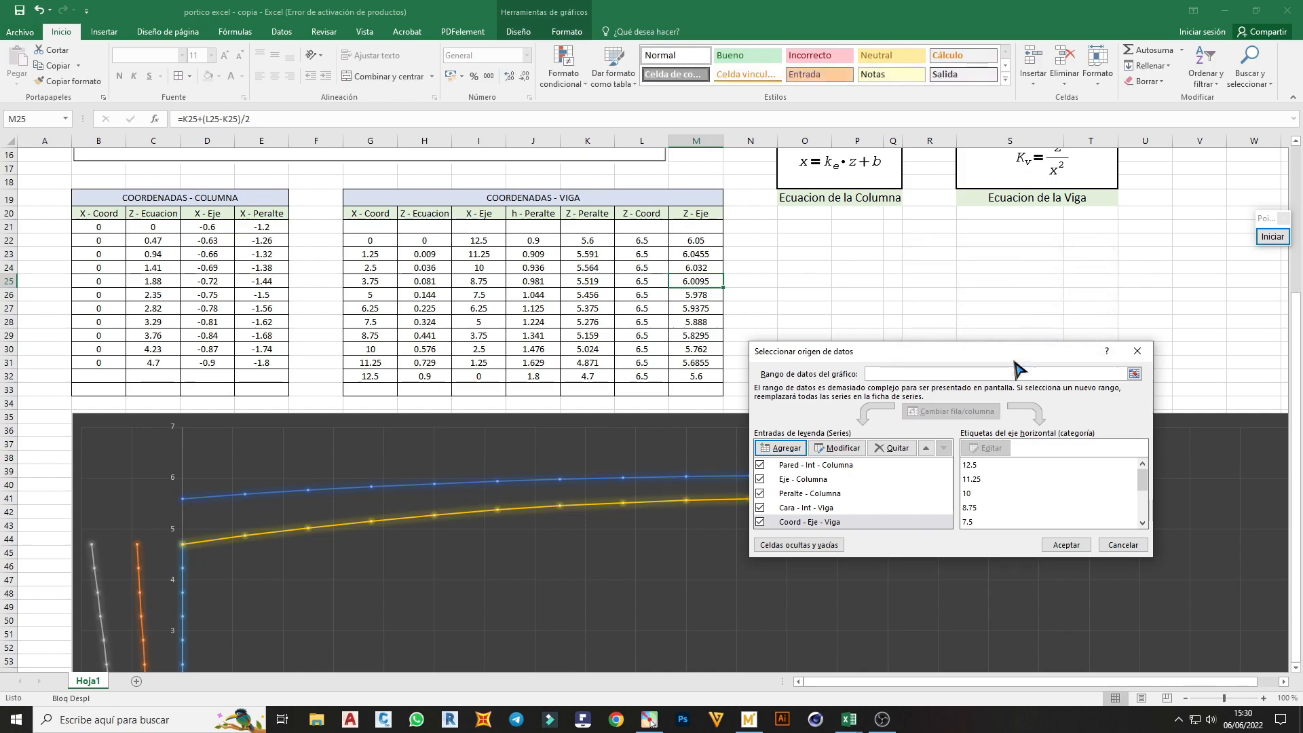
# Add another chart series named Cara - Sup - Viga with X values from G22:G32
pyautogui.click(784, 449)
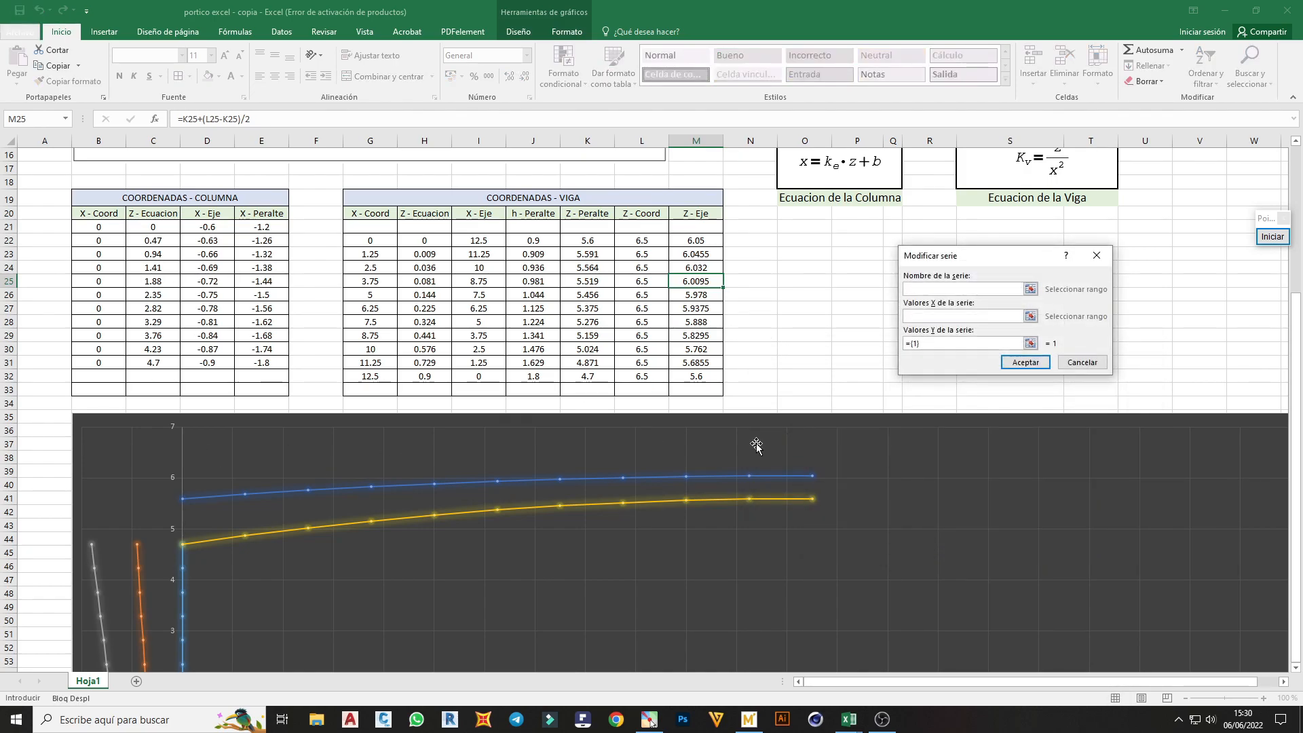
pyautogui.click(1030, 289)
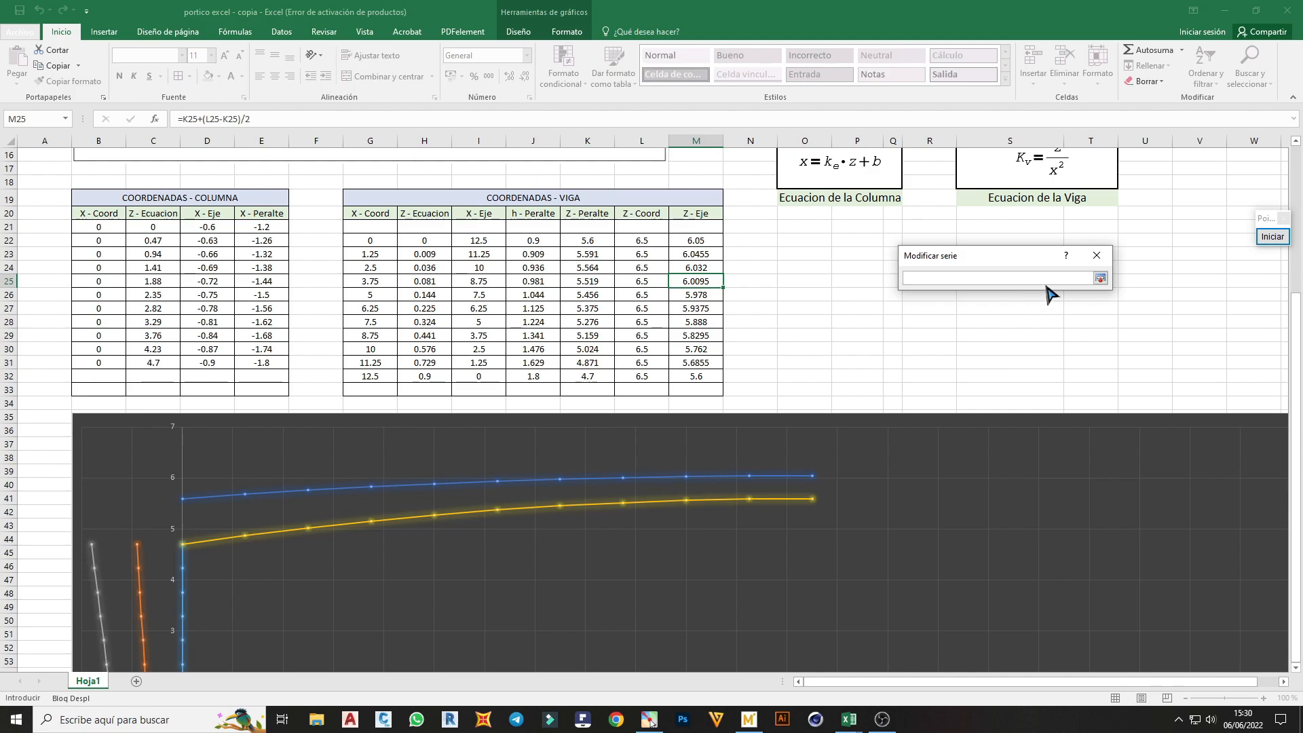
pyautogui.click(1101, 278)
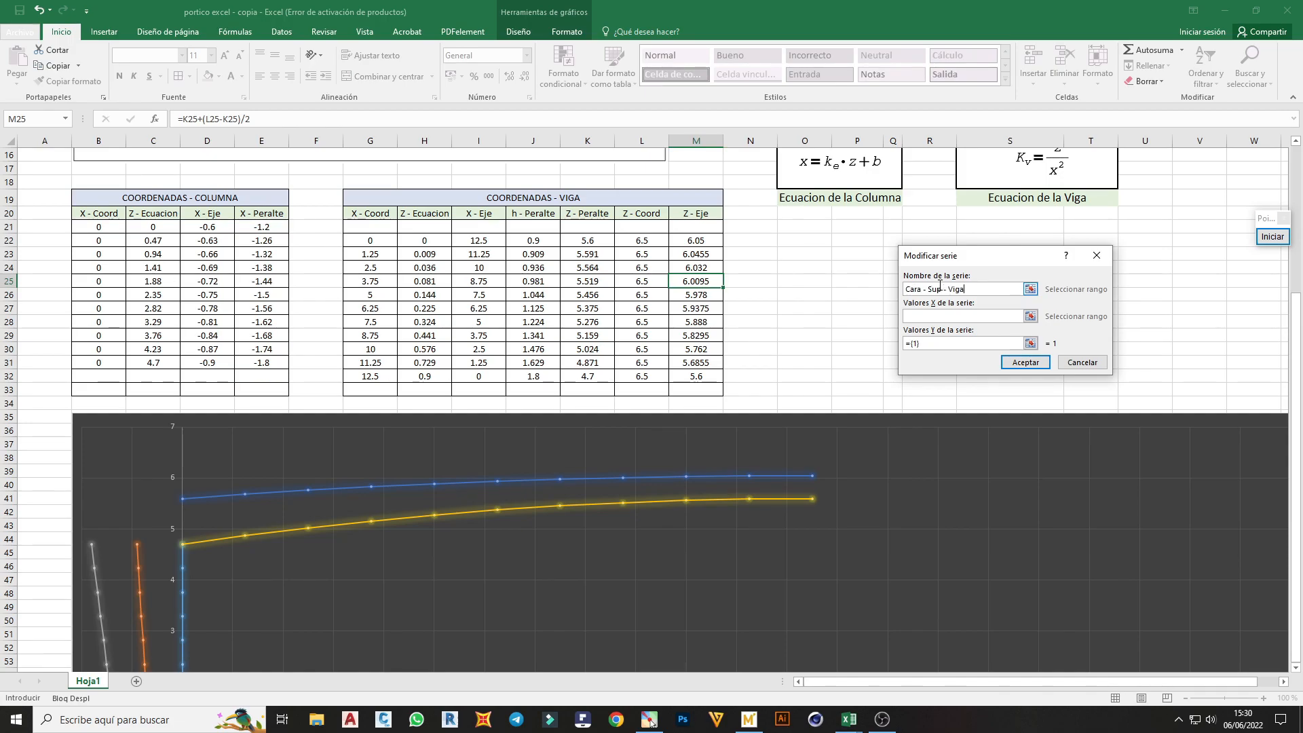
pyautogui.click(1030, 317)
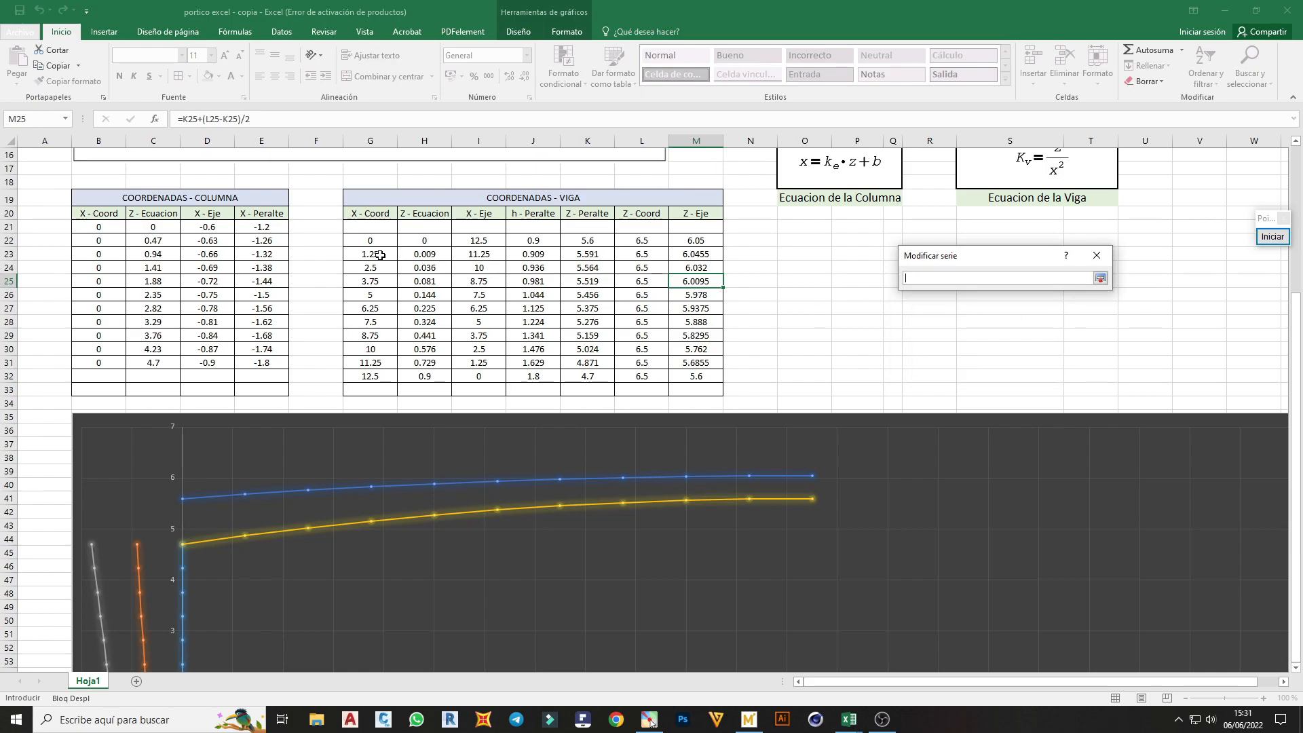
pyautogui.moveTo(370, 242); pyautogui.dragTo(370, 376)
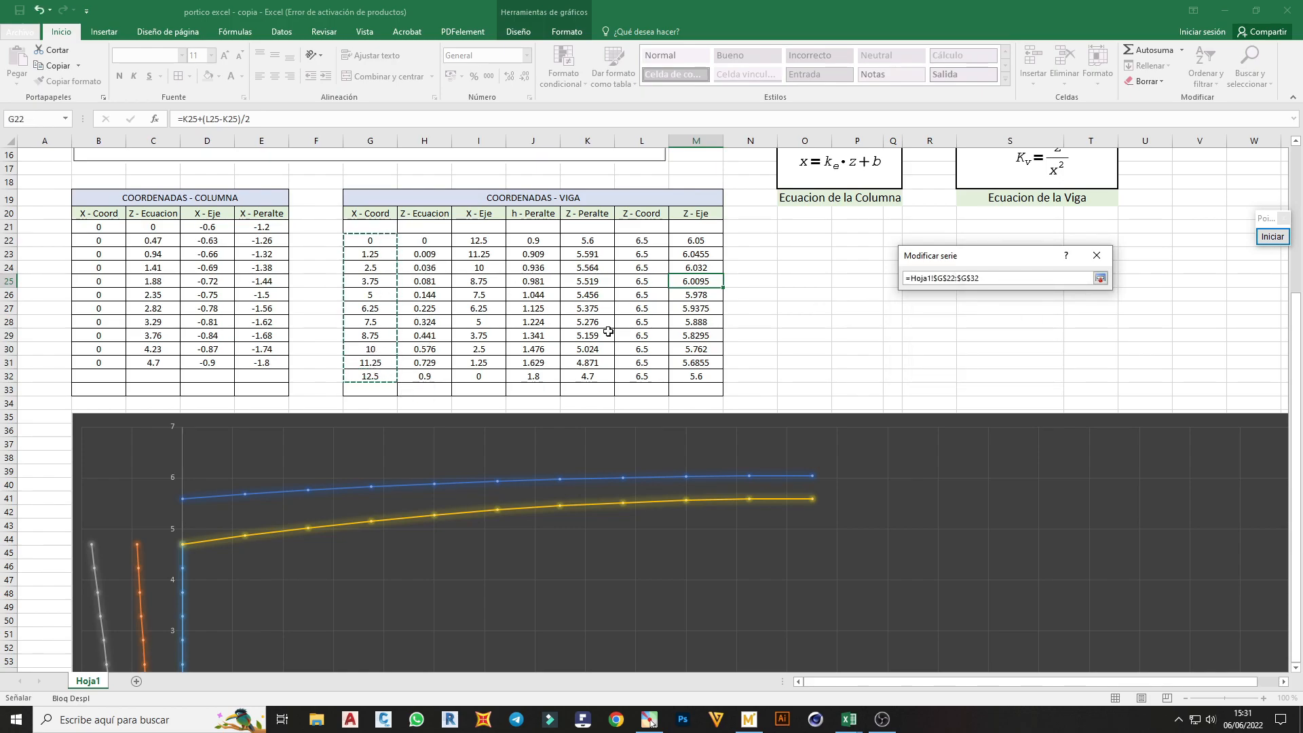
pyautogui.click(1100, 279)
# Set the Cara - Sup - Viga series' Y values to L22:L32 and accept the chart's data source changes
pyautogui.click(1032, 348)
pyautogui.click(642, 241)
pyautogui.moveTo(643, 241); pyautogui.dragTo(643, 378)
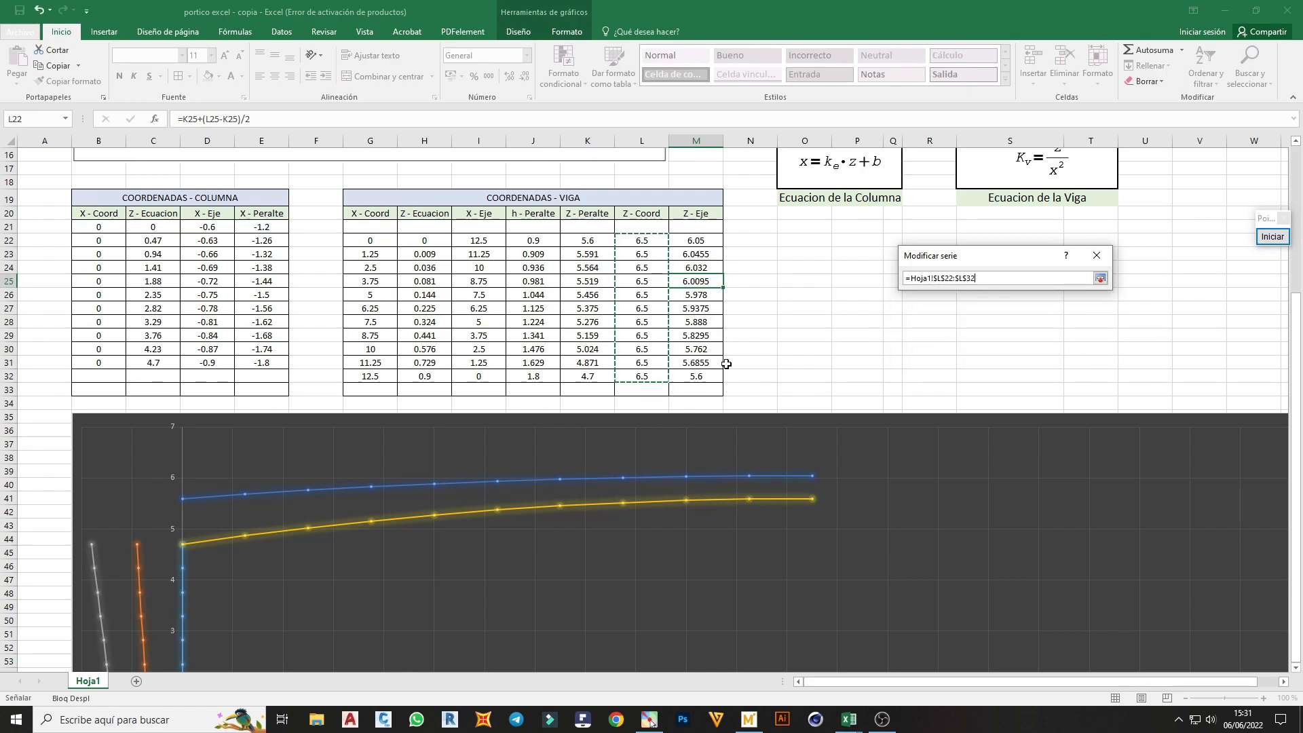
pyautogui.click(1100, 279)
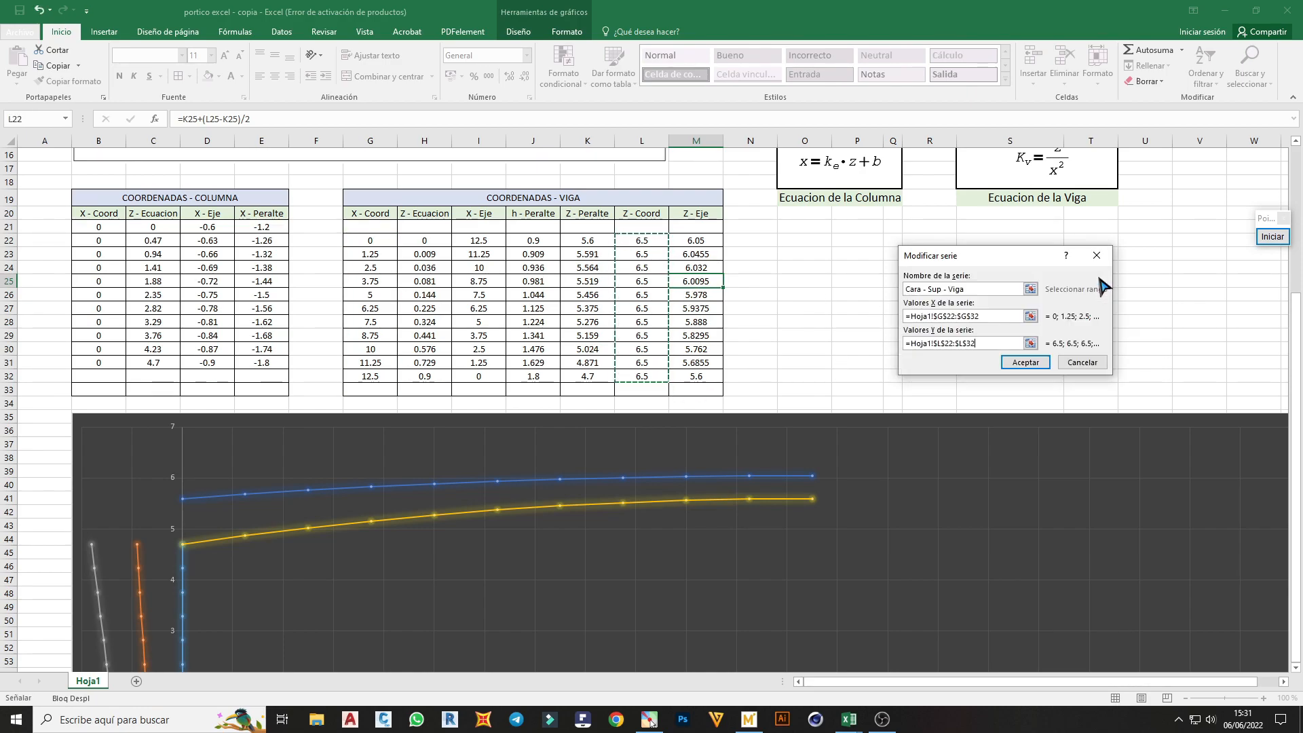
pyautogui.click(1025, 362)
pyautogui.click(1060, 555)
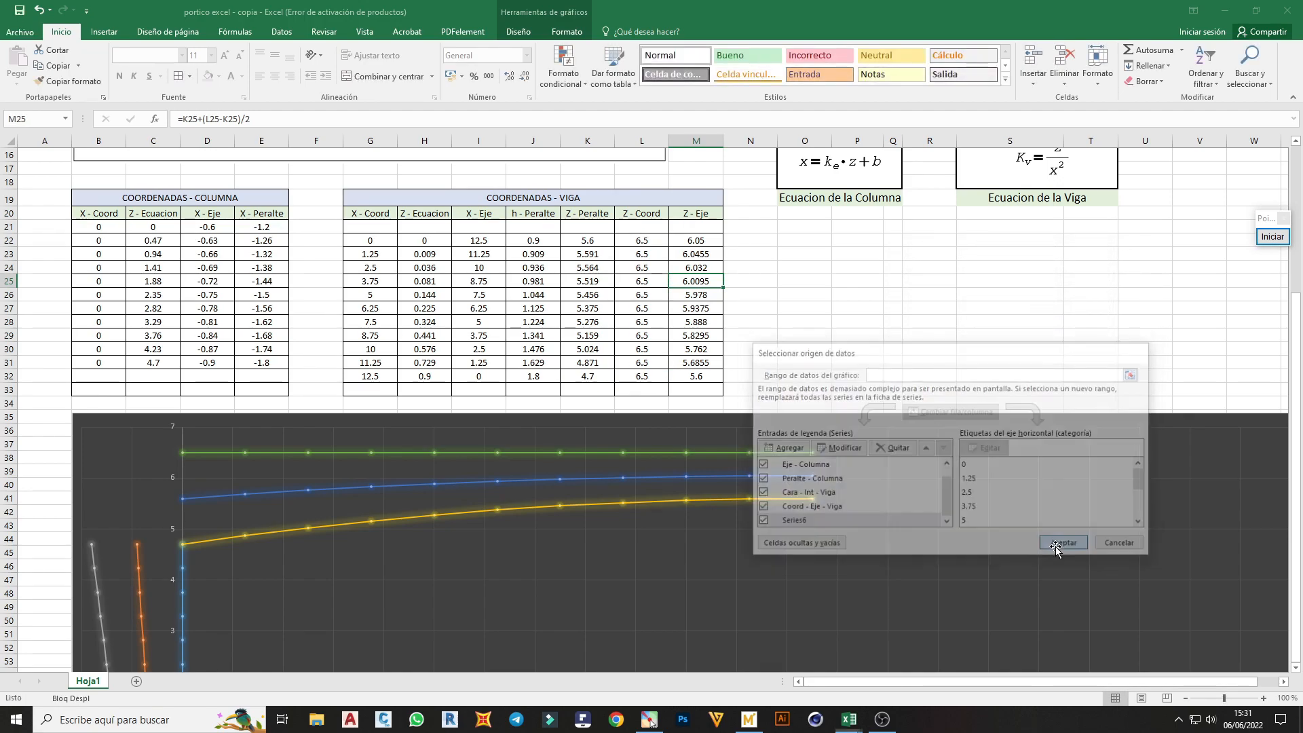
# Examine the plotted column and beam lines in the chart against the coordinate tables and the frame diagram
pyautogui.scroll(-1, 613, 509)
pyautogui.scroll(-4, 613, 509)
pyautogui.scroll(2, 424, 567)
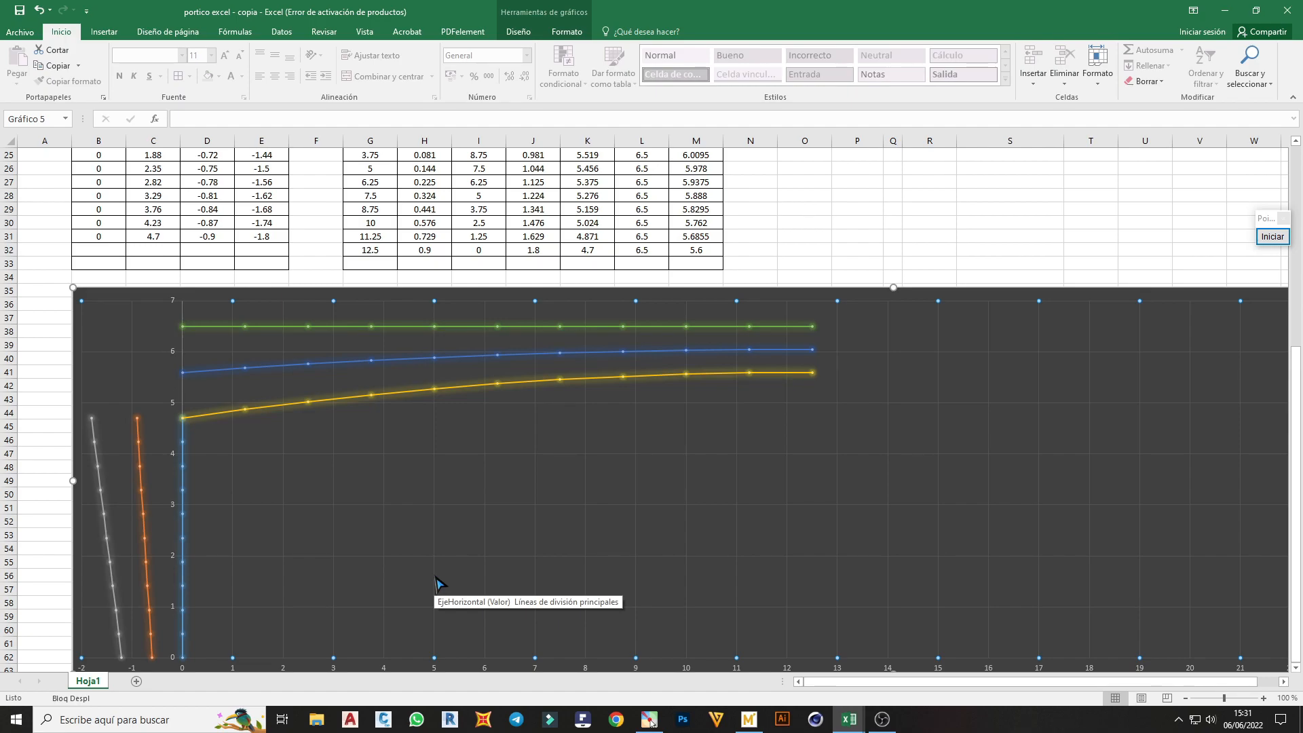
pyautogui.scroll(2, 435, 583)
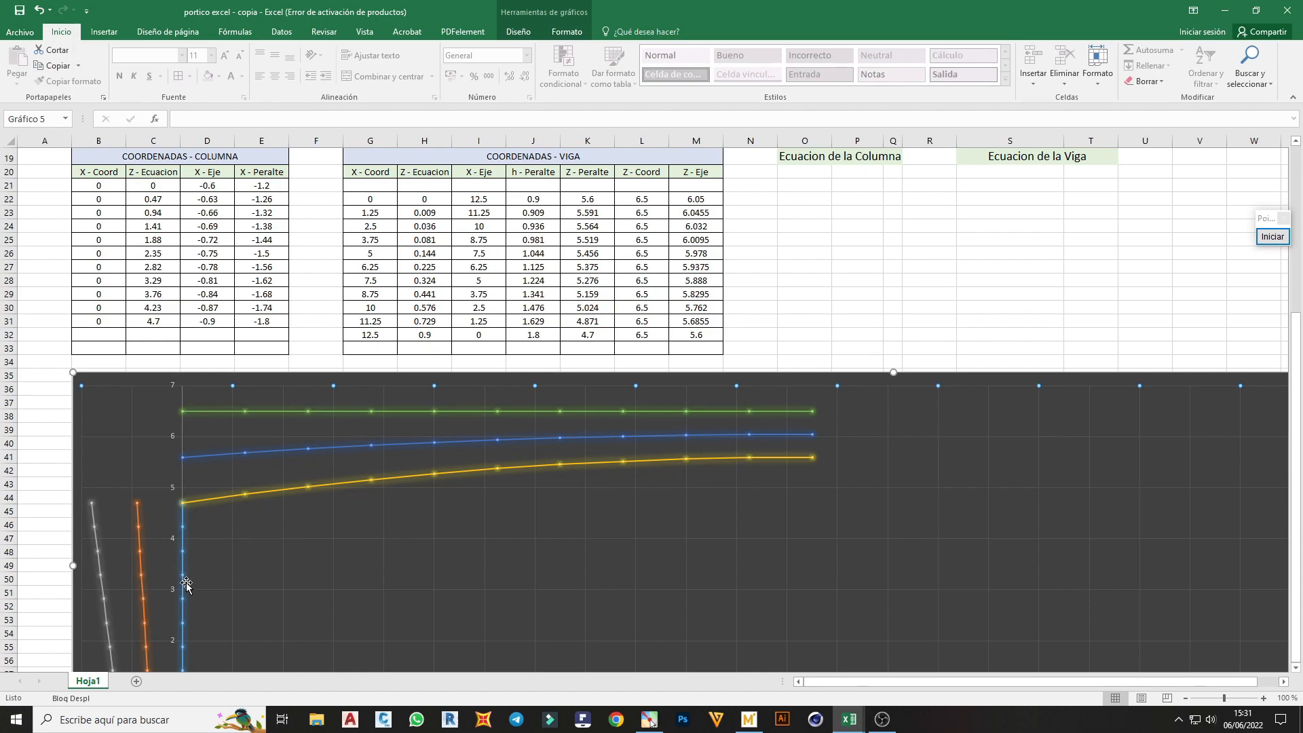
pyautogui.scroll(1, 190, 591)
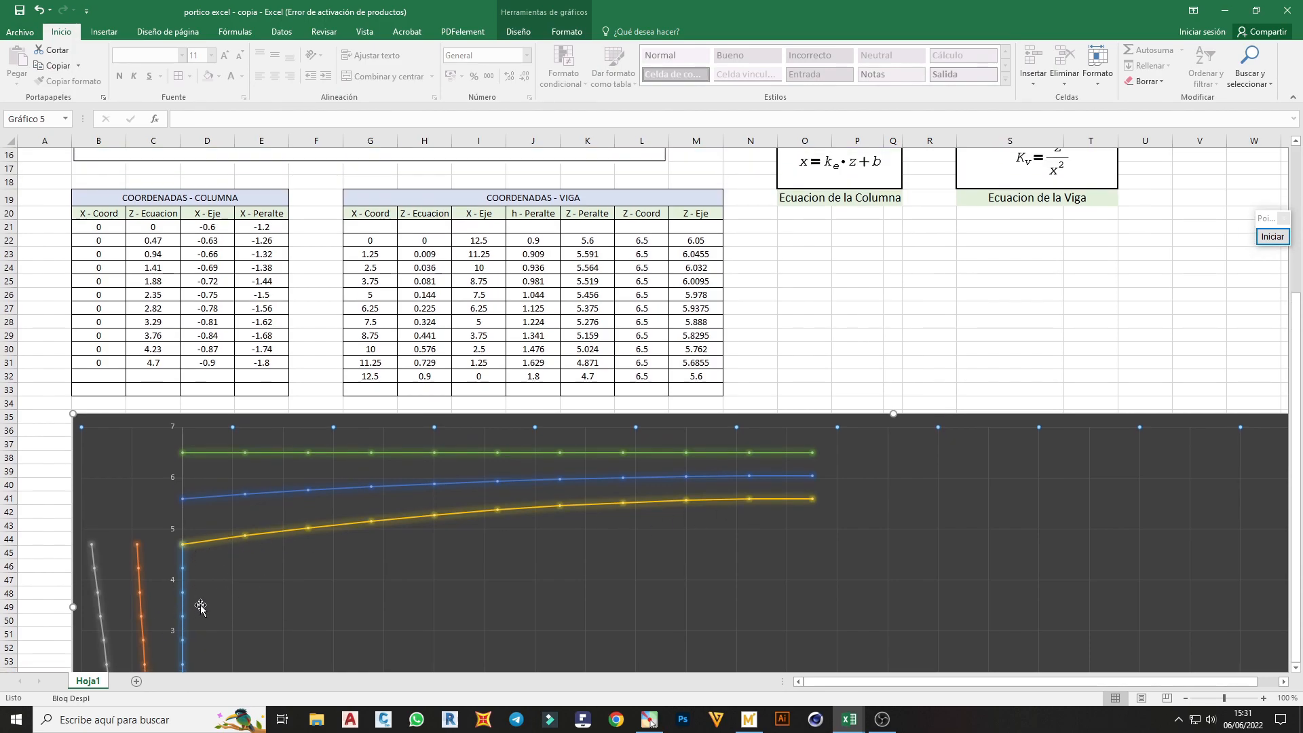
pyautogui.scroll(-1, 193, 568)
pyautogui.scroll(2, 156, 564)
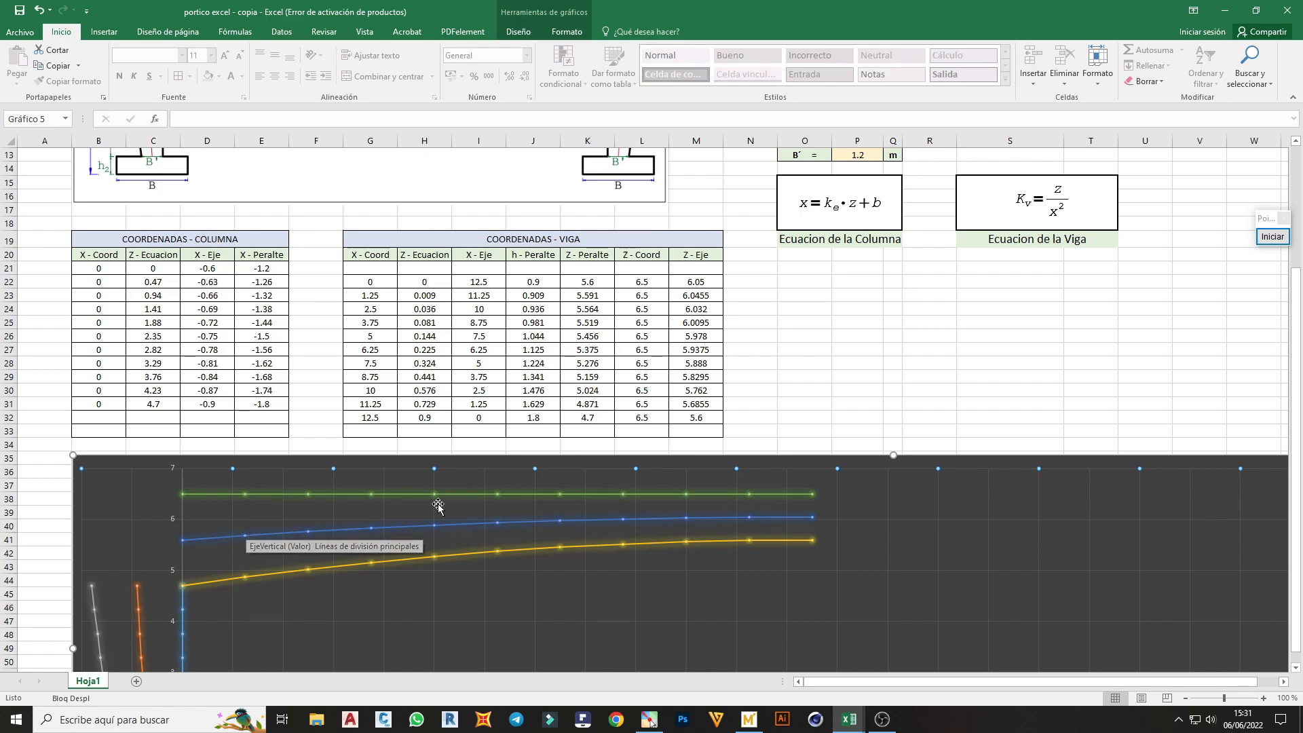
pyautogui.scroll(2, 766, 505)
pyautogui.scroll(-1, 765, 505)
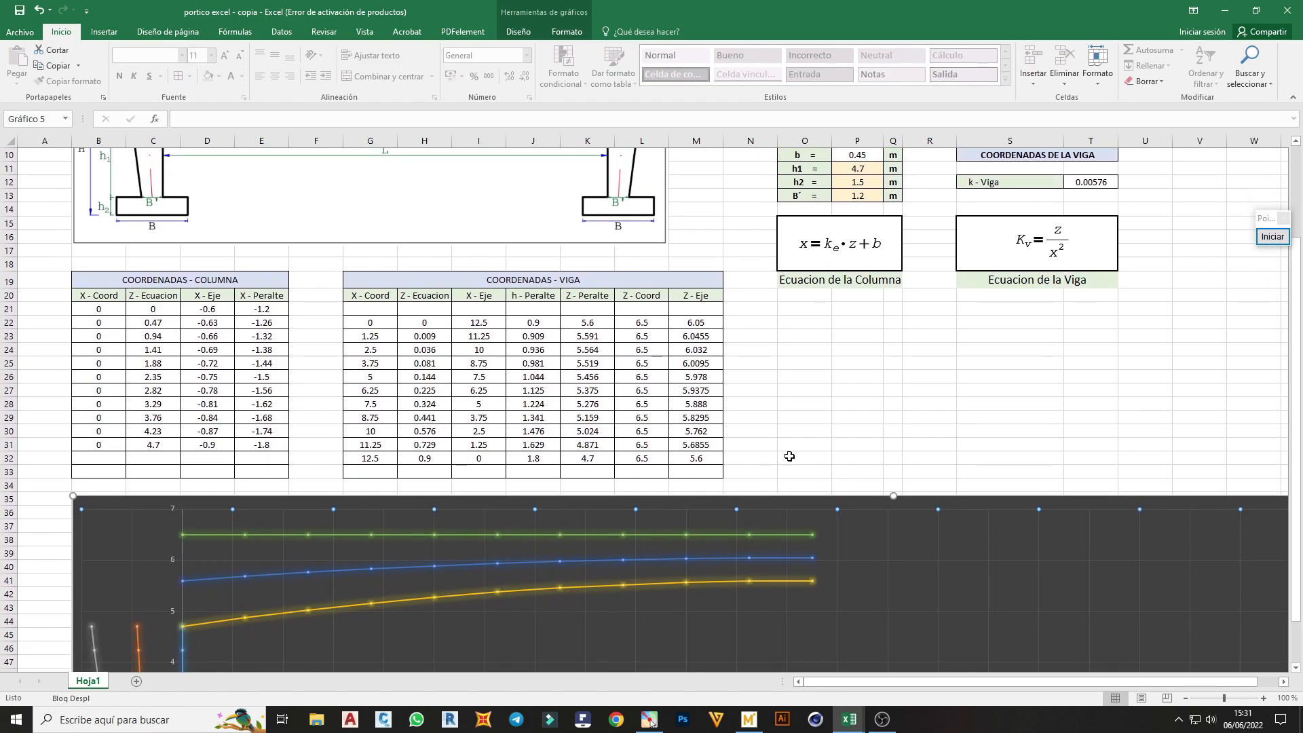
# Extend the beam table's X - Coord formula from G32 down to G33
pyautogui.click(787, 457)
pyautogui.scroll(-1, 803, 447)
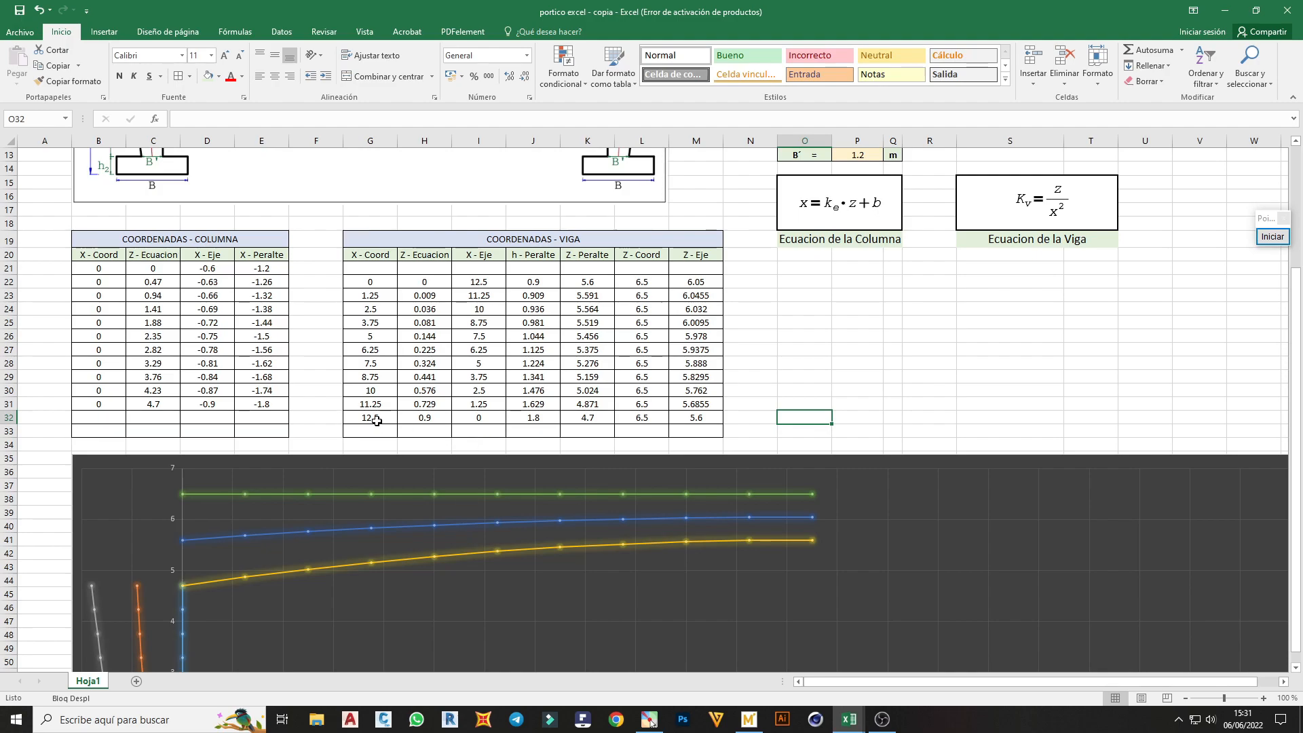
pyautogui.click(375, 419)
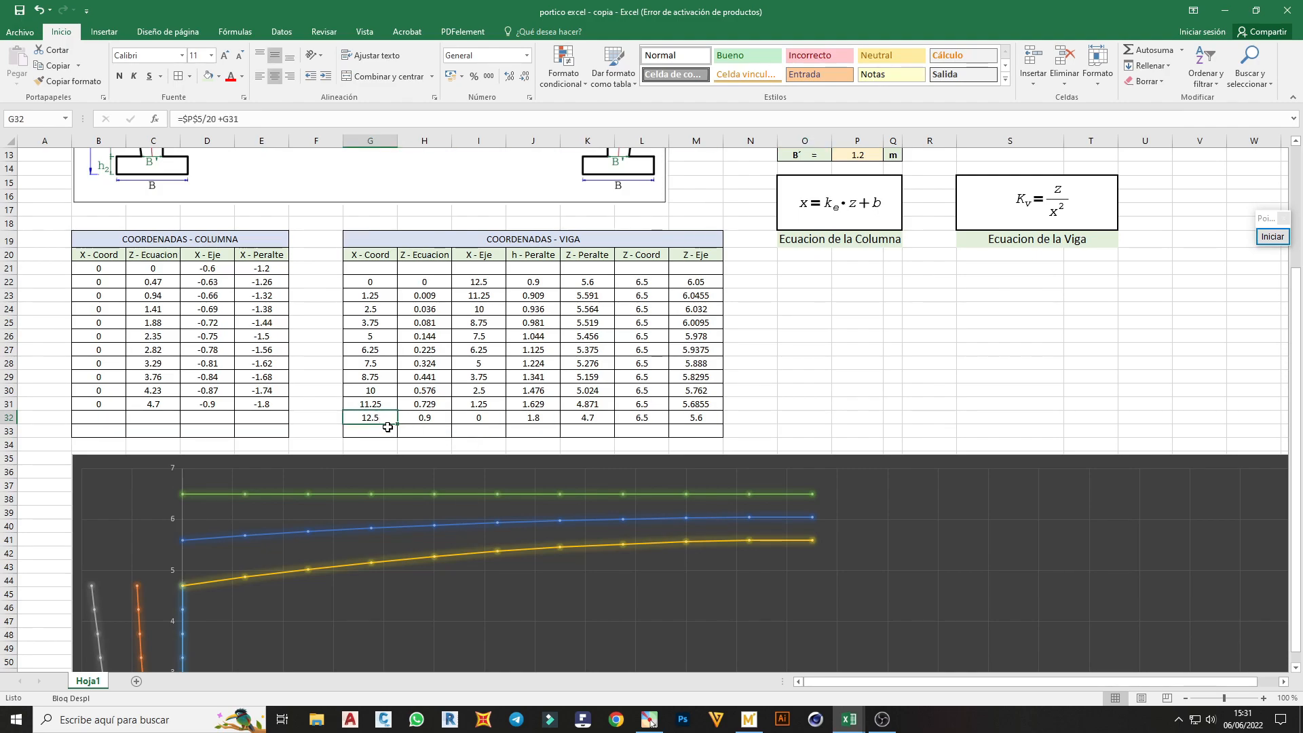
pyautogui.moveTo(398, 425); pyautogui.dragTo(395, 432)
pyautogui.click(383, 433)
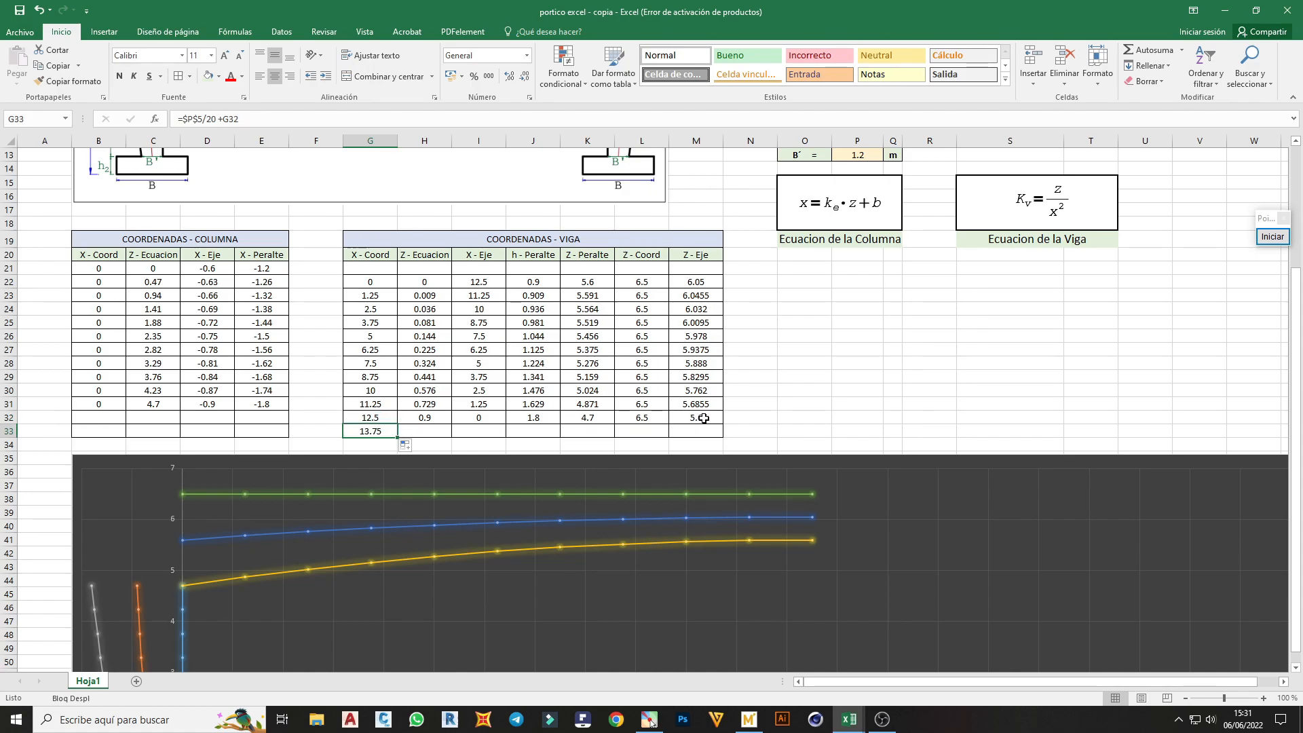
# Check the Coord - Eje - Viga series' source cells and extend the Z - Eje formula from M32 to M33
pyautogui.click(474, 525)
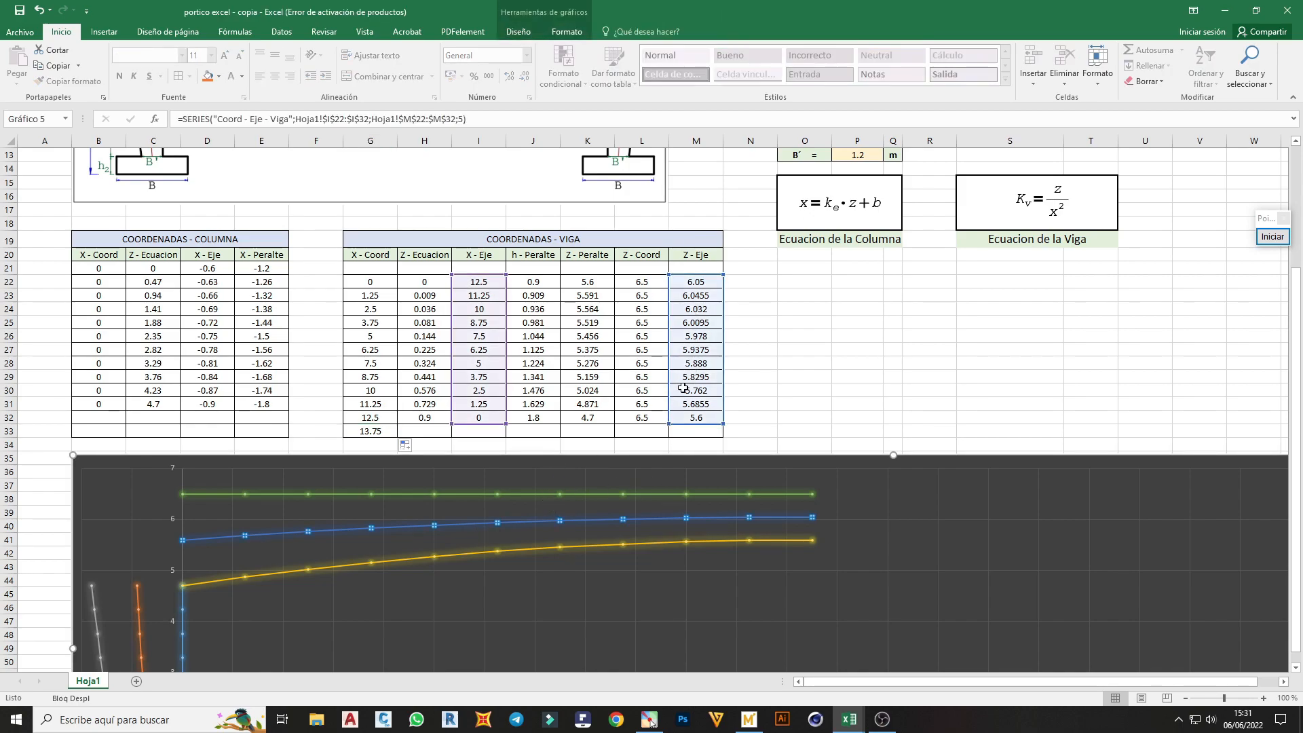
pyautogui.click(759, 416)
pyautogui.click(693, 418)
pyautogui.doubleClick(694, 418)
pyautogui.hotkey('ctrl', 'Return')
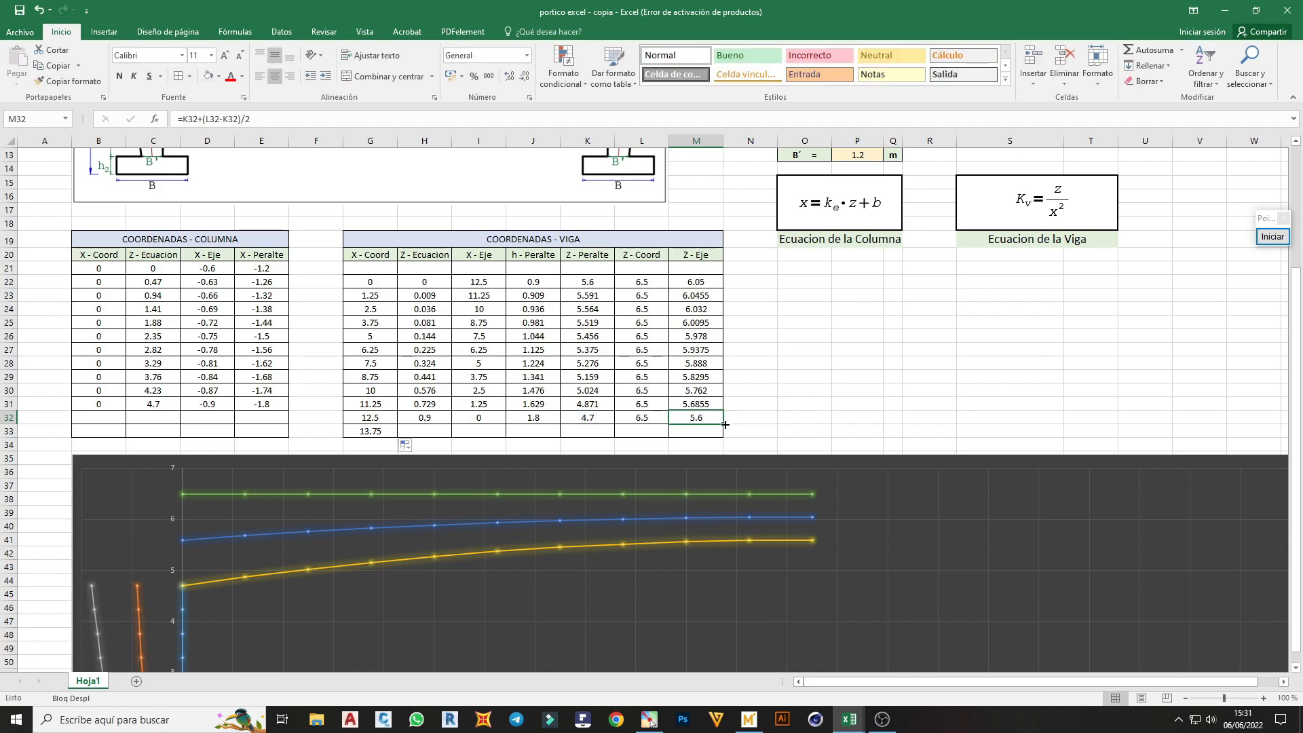
pyautogui.moveTo(724, 424); pyautogui.dragTo(723, 437)
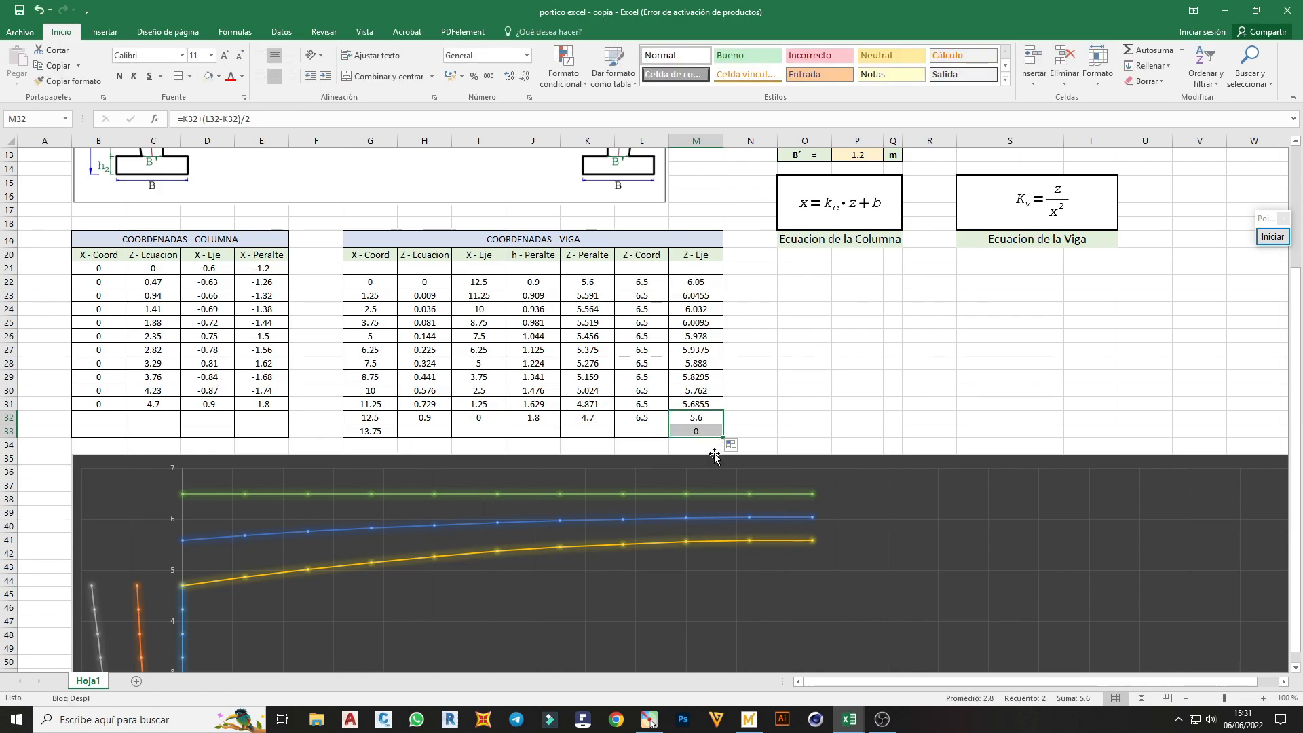
# Extend the beam table's Z - Coord and Z - Peralte formulas from row 32 into L33 and K33
pyautogui.click(630, 421)
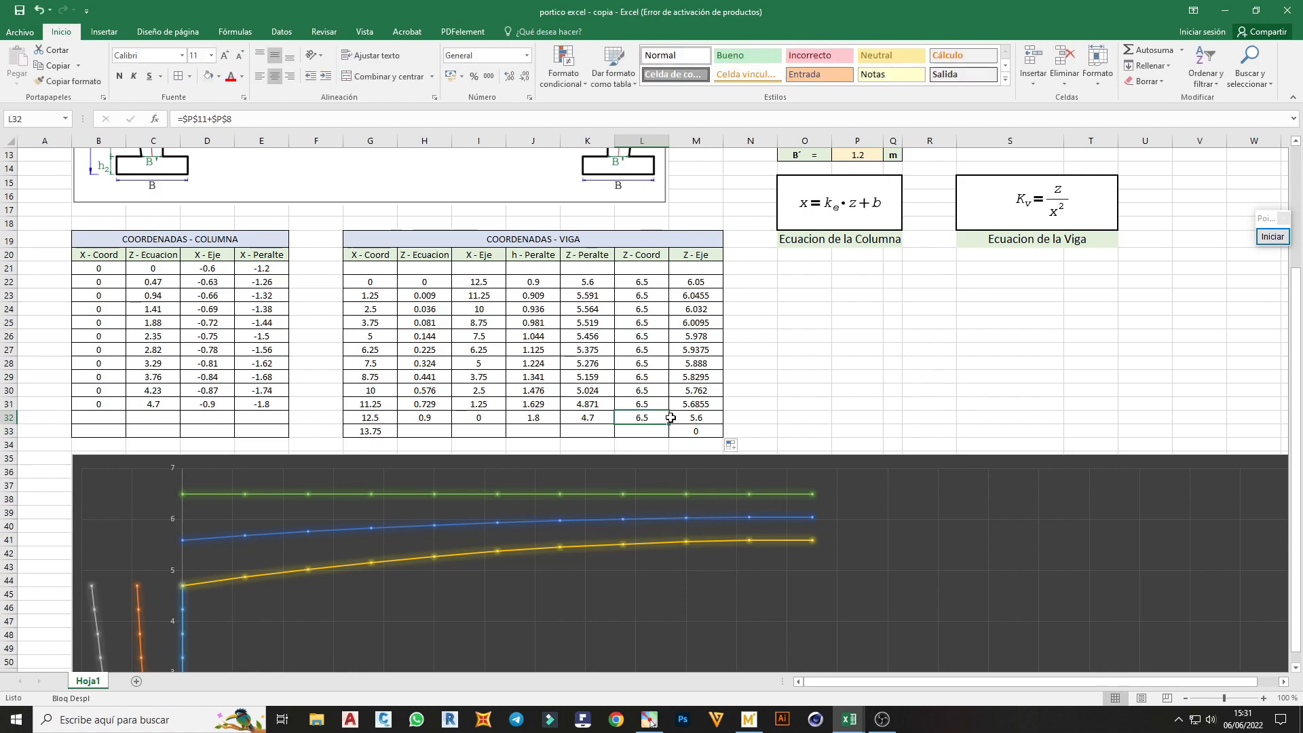
pyautogui.moveTo(669, 424); pyautogui.dragTo(669, 435)
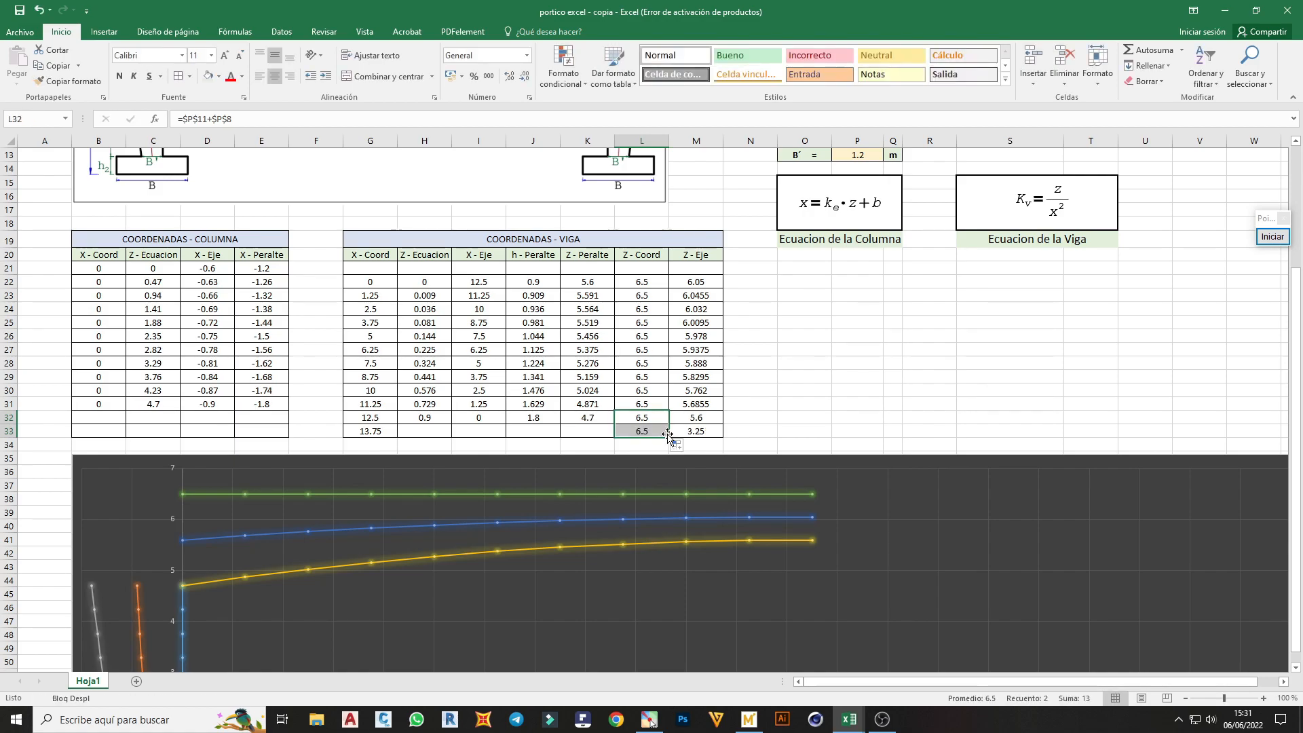
pyautogui.doubleClick(601, 423)
pyautogui.press('Escape')
pyautogui.moveTo(617, 425); pyautogui.dragTo(617, 436)
# Extend the beam table's h - Peralte and X - Eje formulas from row 32 into J33 and I33
pyautogui.doubleClick(535, 417)
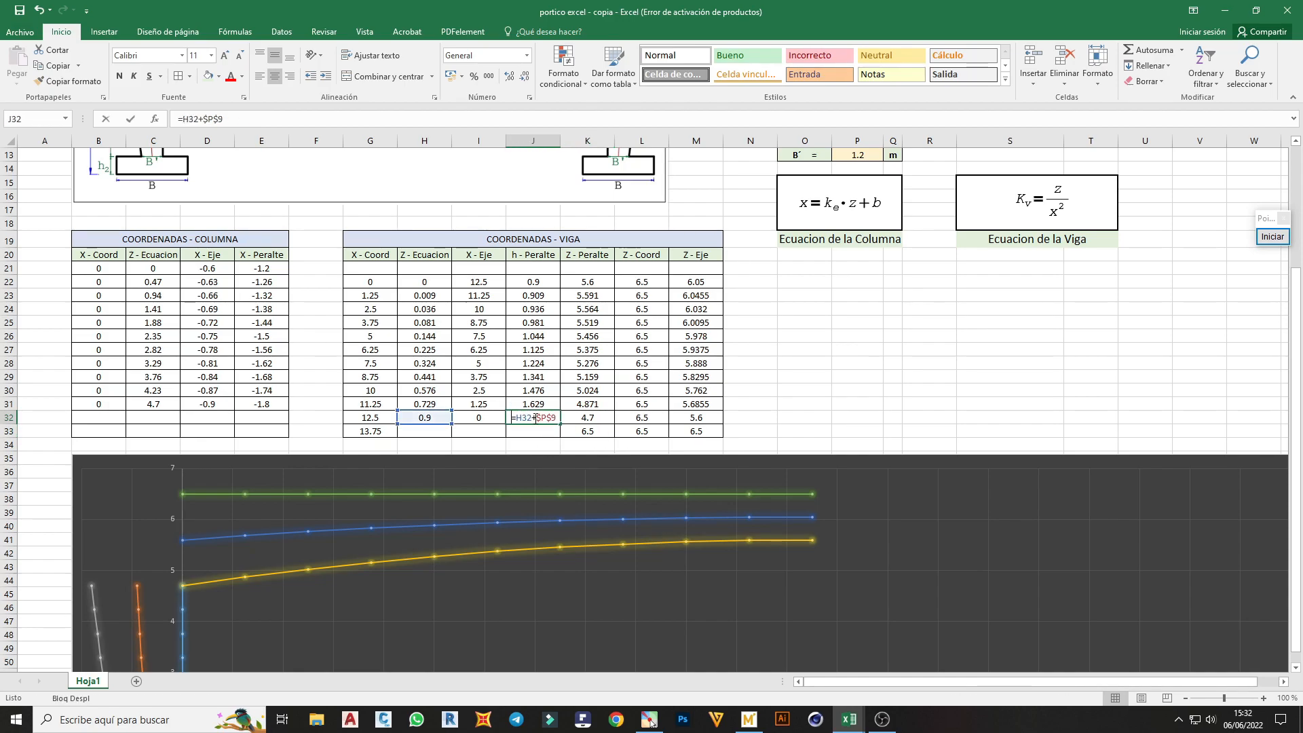
pyautogui.press('Escape')
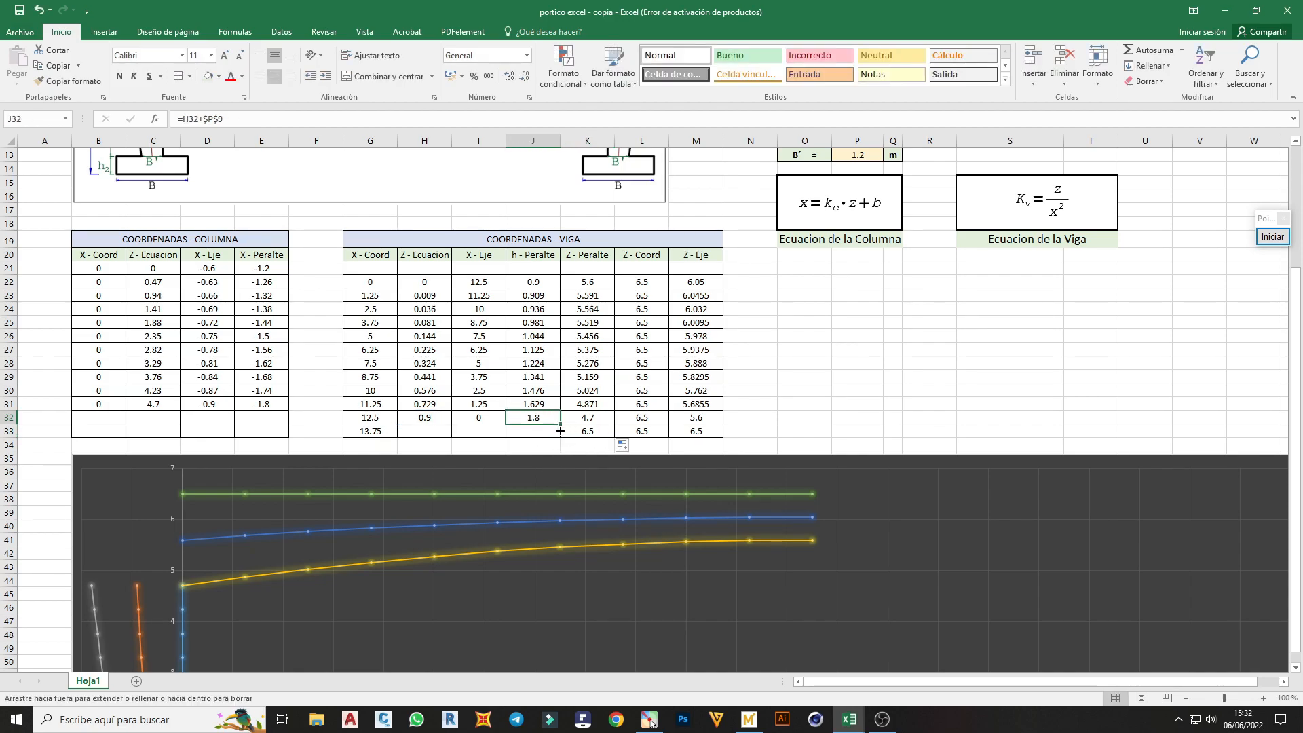
pyautogui.doubleClick(478, 417)
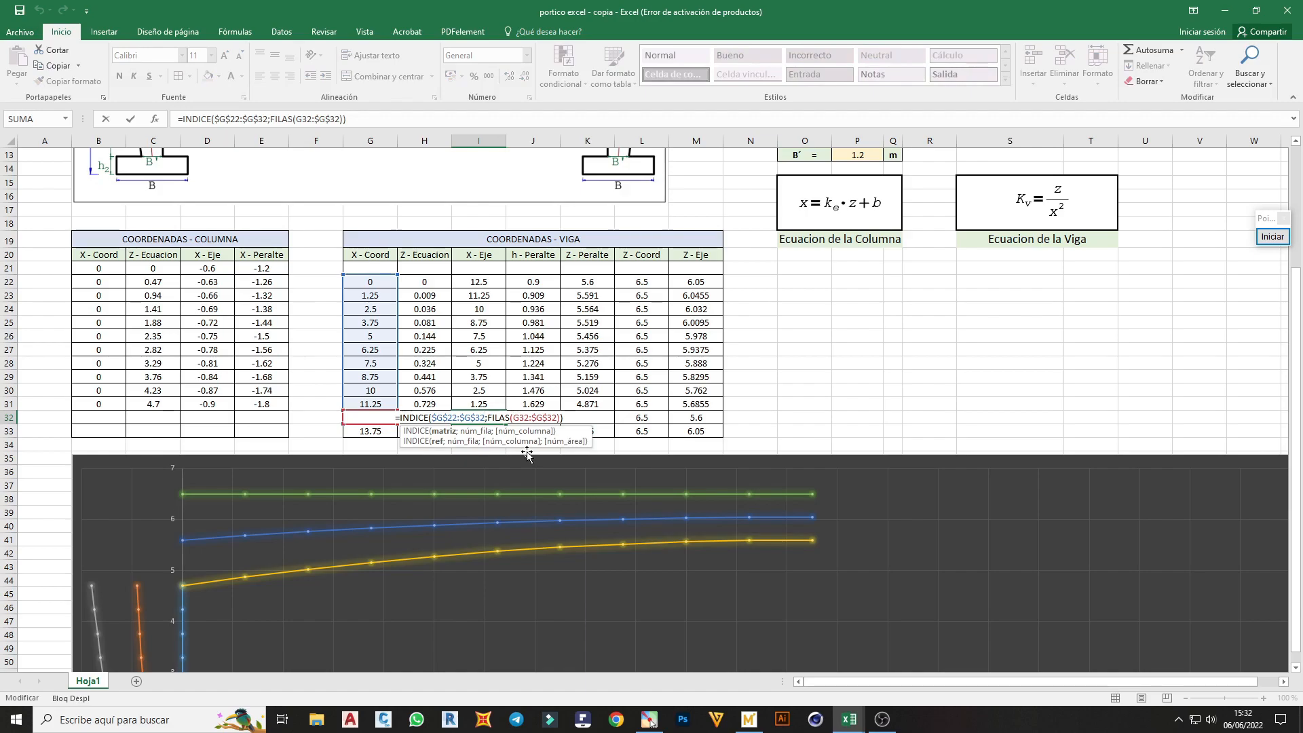
pyautogui.press('Escape')
pyautogui.moveTo(507, 425); pyautogui.dragTo(508, 438)
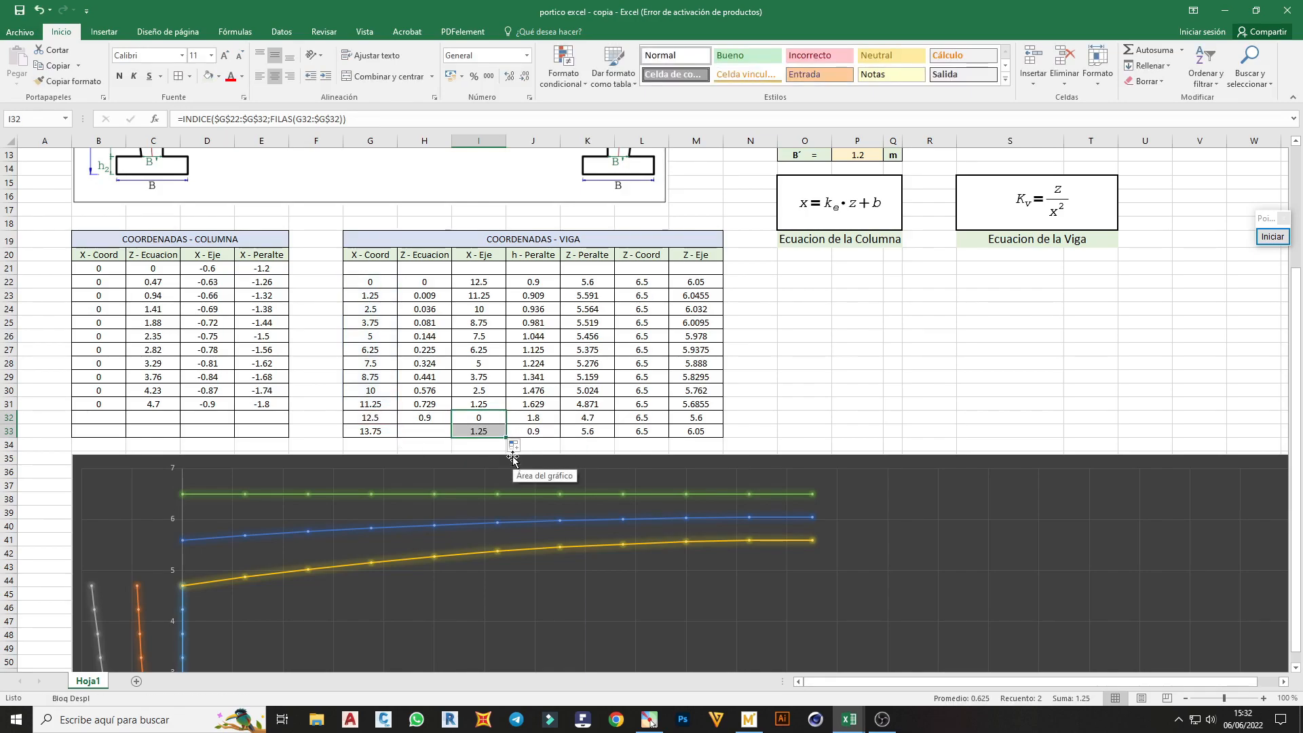
# Extend the beam table's Z - Ecuacion formula from H32 down to H33
pyautogui.doubleClick(431, 420)
pyautogui.press('Escape')
pyautogui.moveTo(451, 424); pyautogui.dragTo(450, 438)
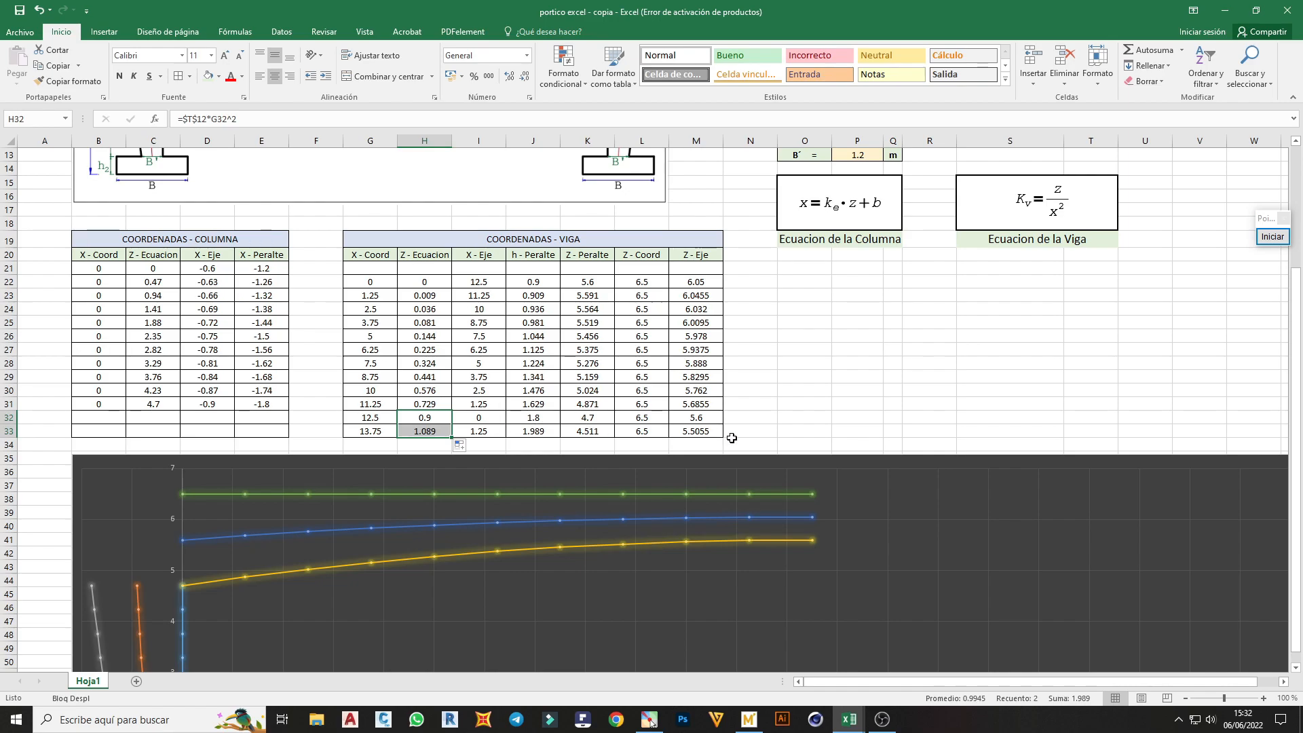
# Extend the Coord - Eje - Viga chart series to X values I22:I33 and Y values M22:M33
pyautogui.scroll(-1, 719, 424)
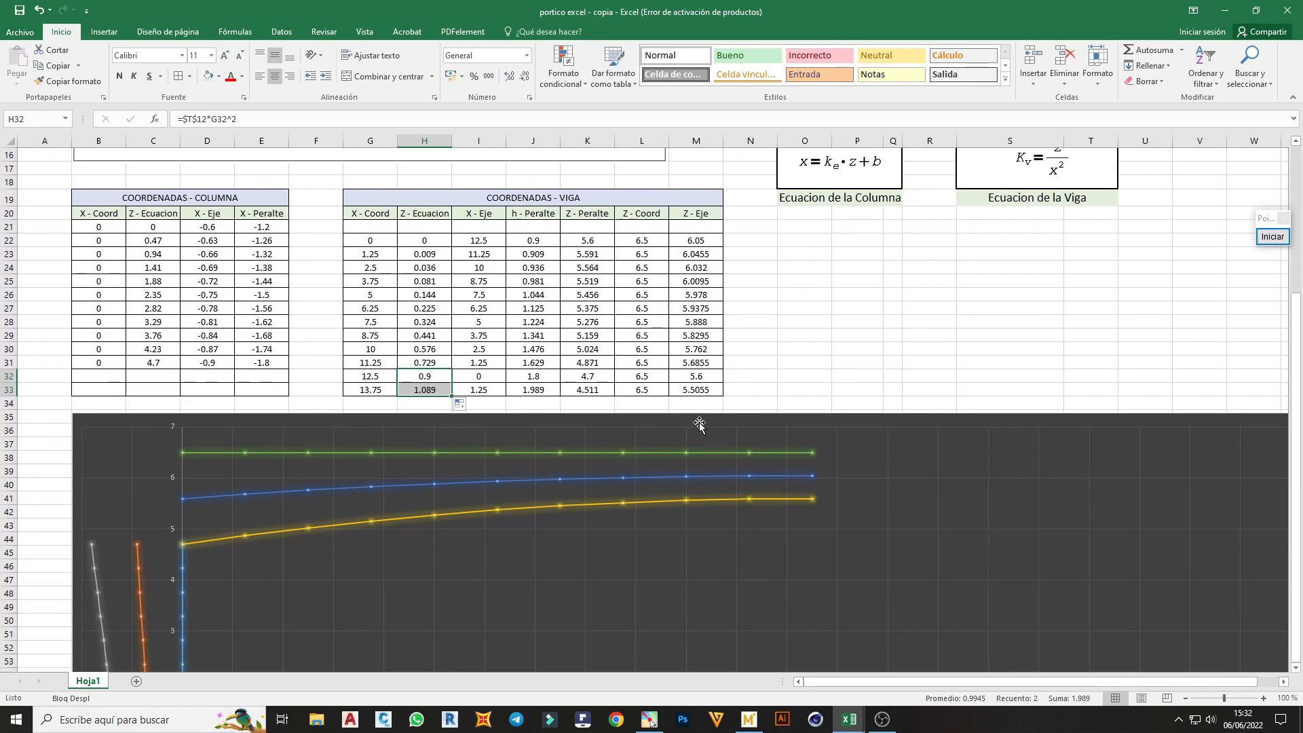
pyautogui.click(480, 391)
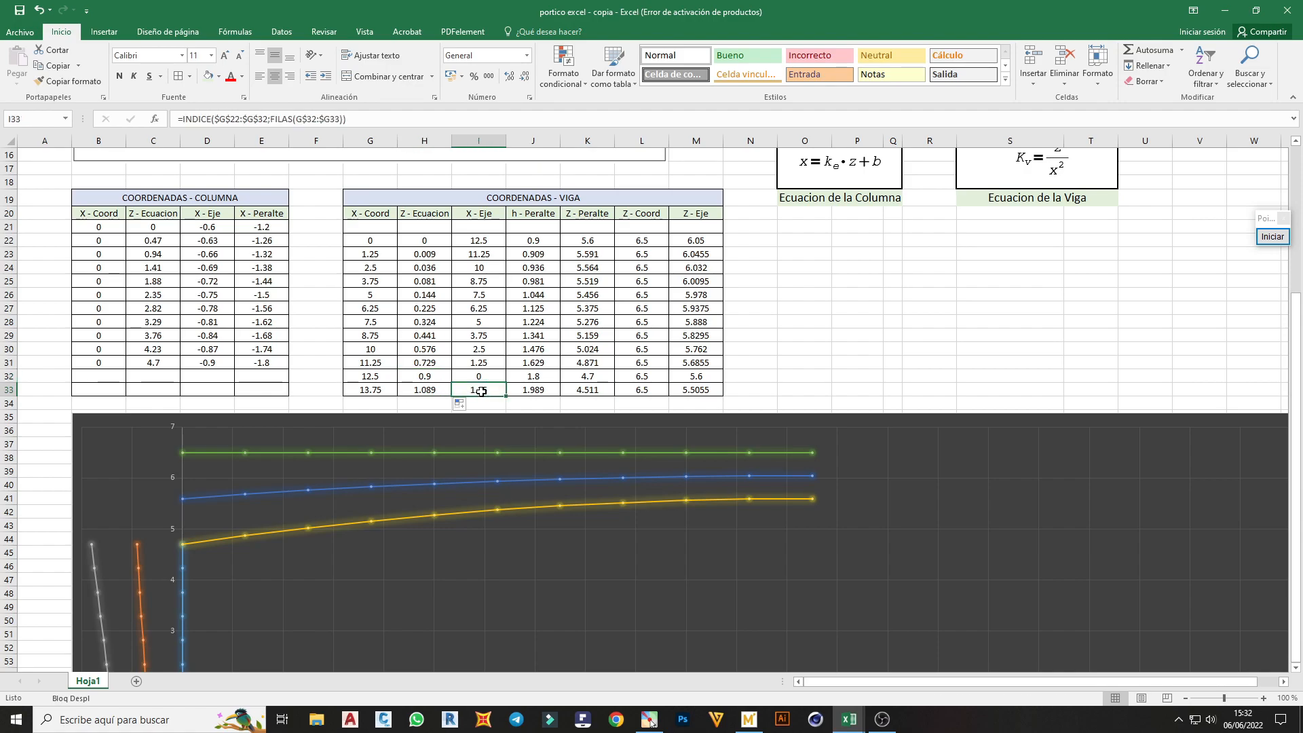
pyautogui.scroll(-2, 319, 524)
pyautogui.scroll(2, 329, 504)
pyautogui.scroll(1, 329, 504)
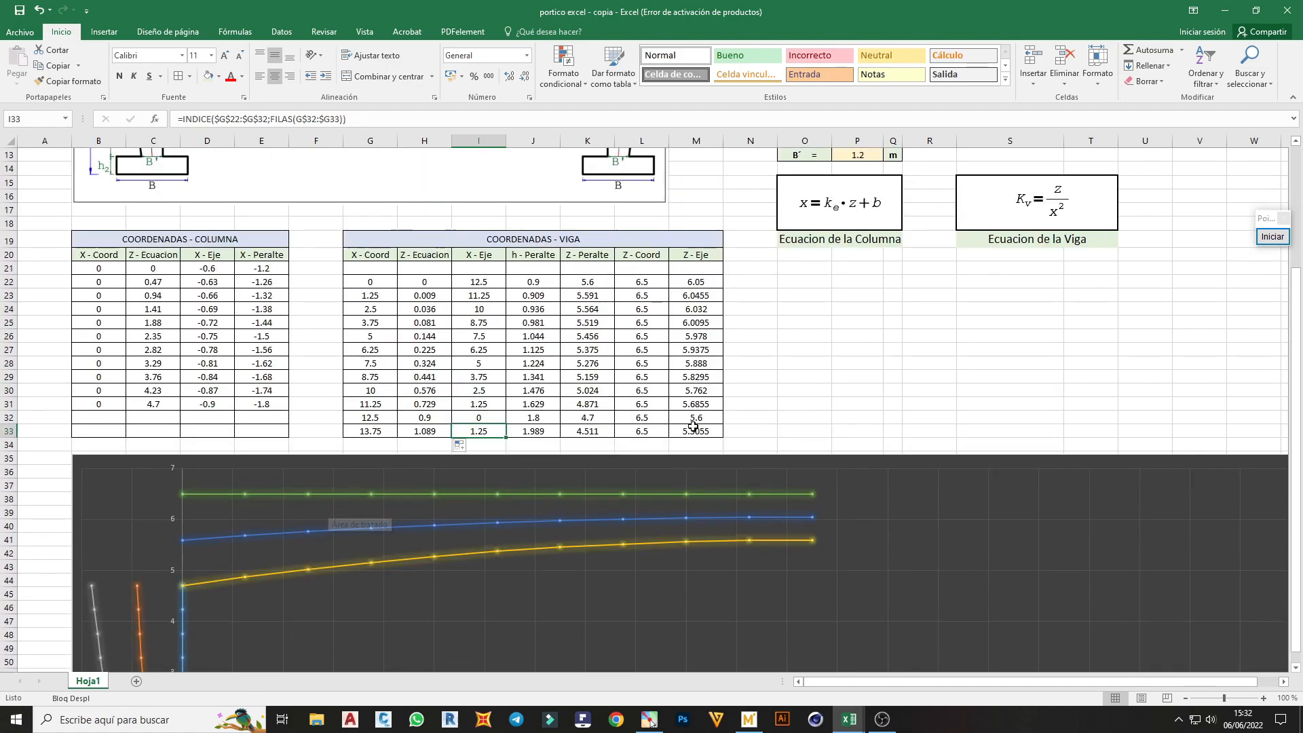
pyautogui.click(716, 520)
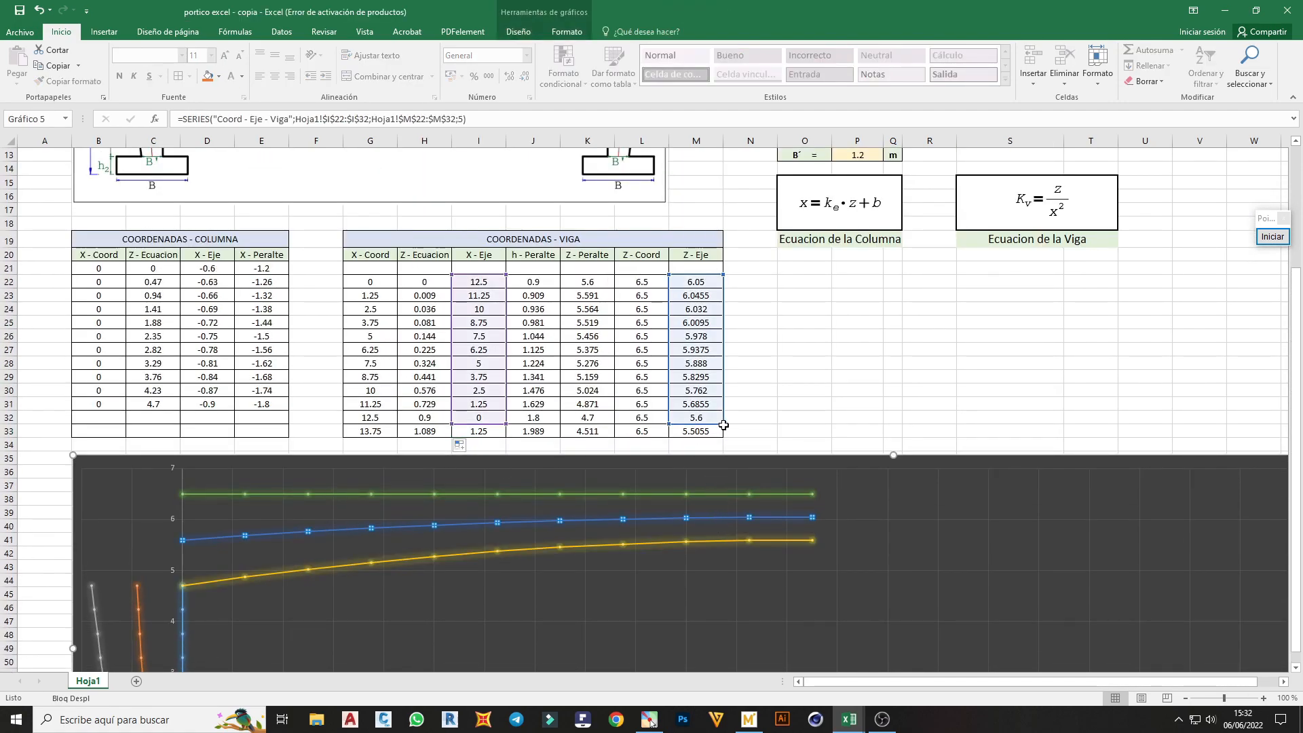
pyautogui.moveTo(722, 422); pyautogui.dragTo(723, 438)
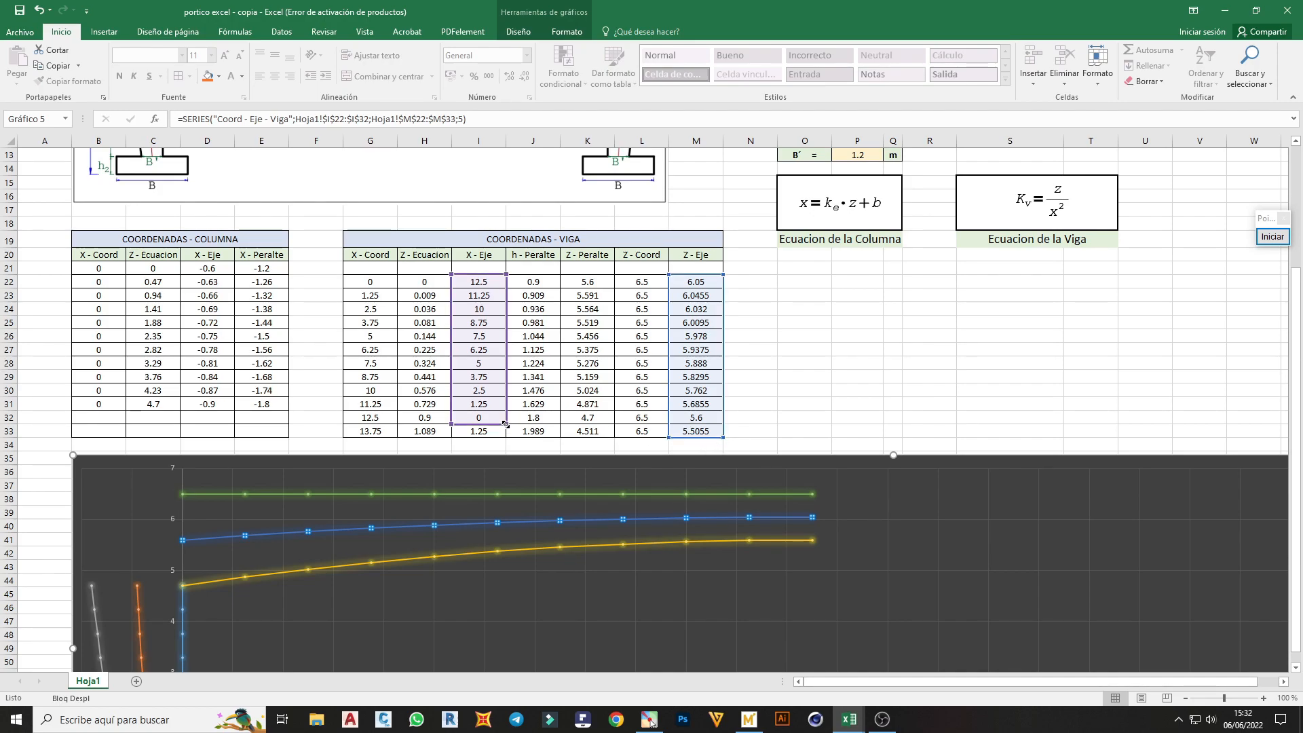
pyautogui.moveTo(505, 429); pyautogui.dragTo(507, 433)
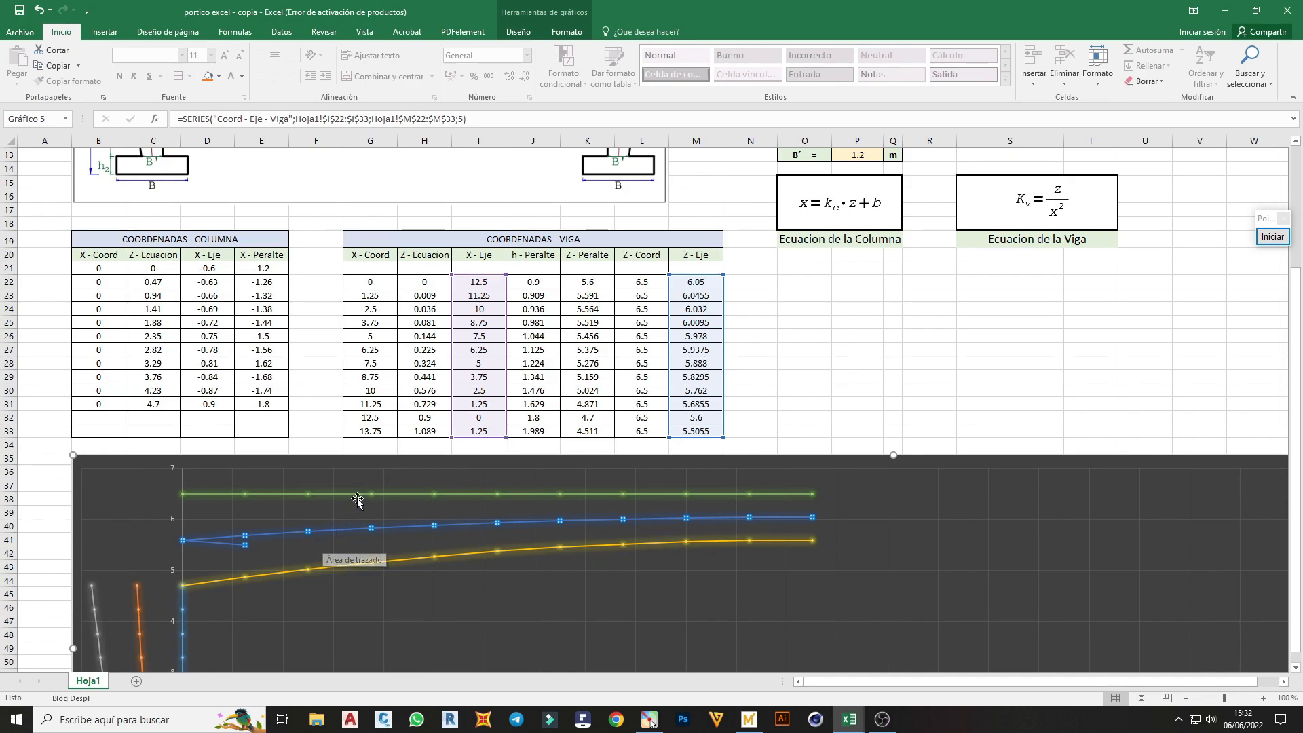
pyautogui.click(422, 432)
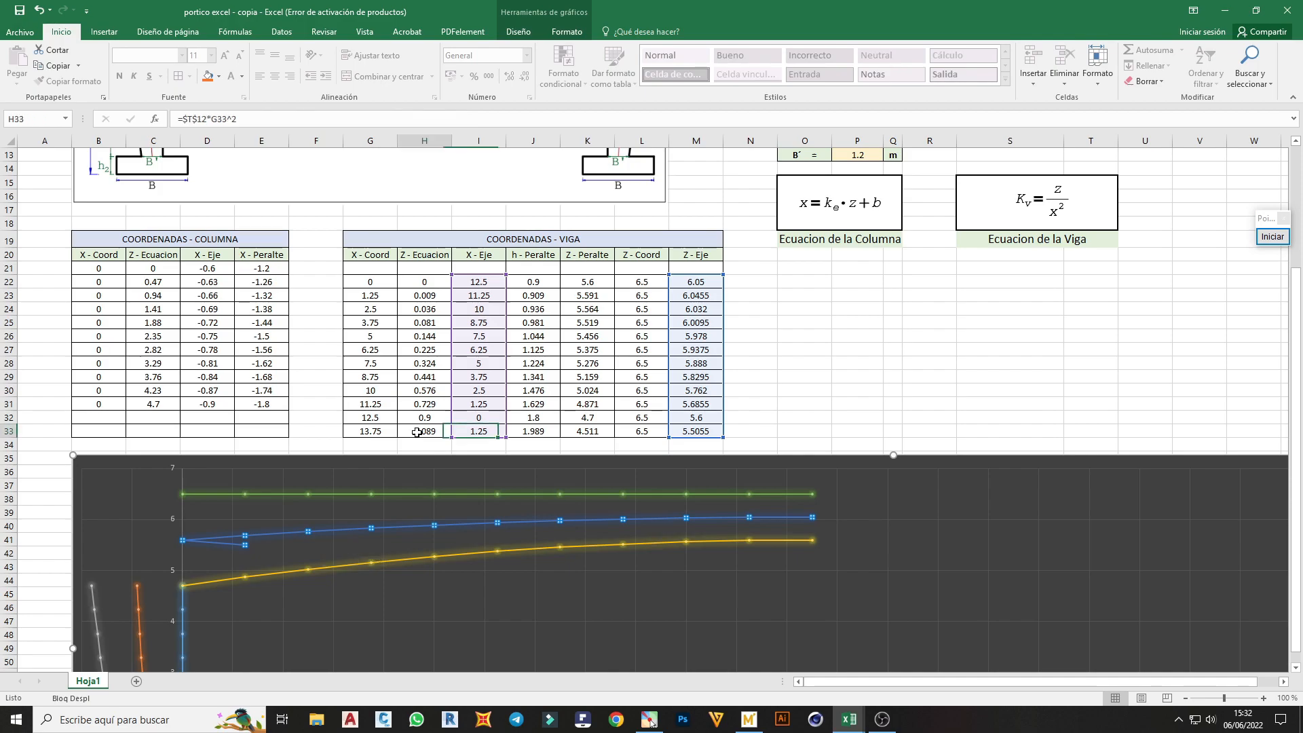
pyautogui.click(351, 538)
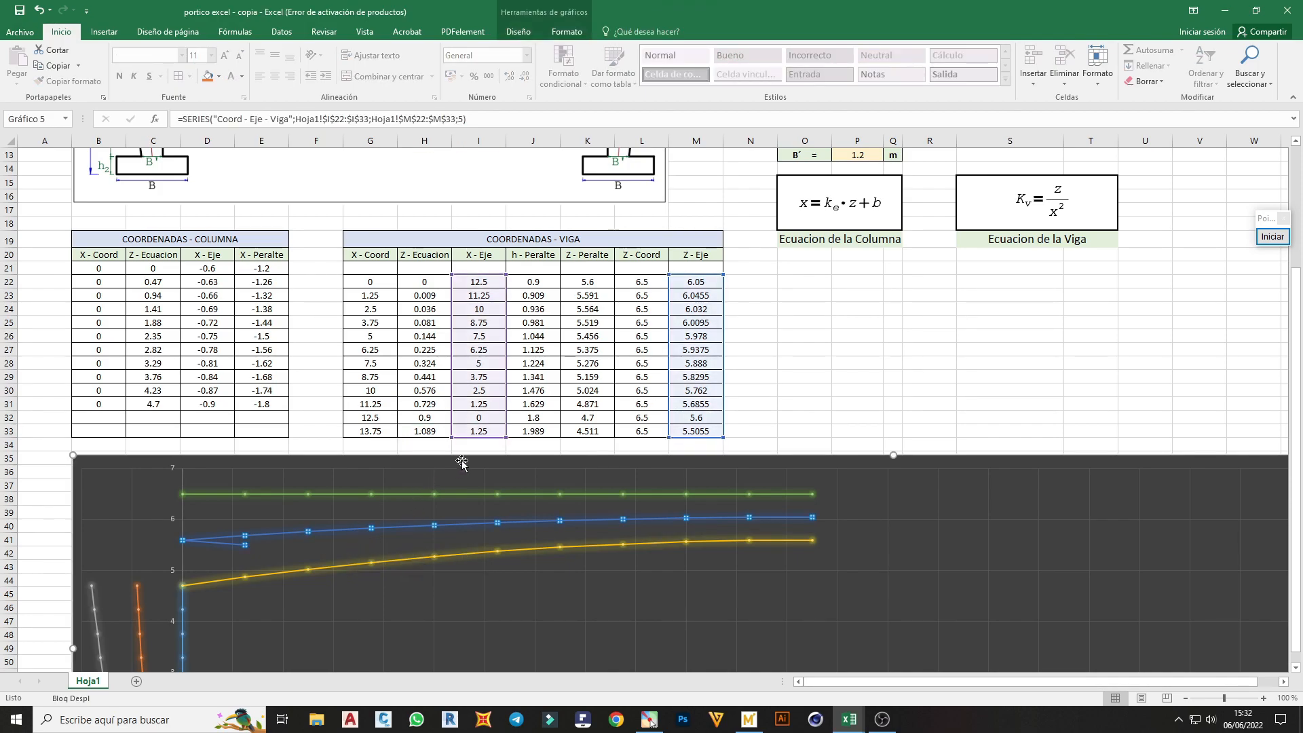
# Replace the X - Eje formula in I33 with a negative reference to the depth in the dimension table, giving -0.9
pyautogui.click(485, 433)
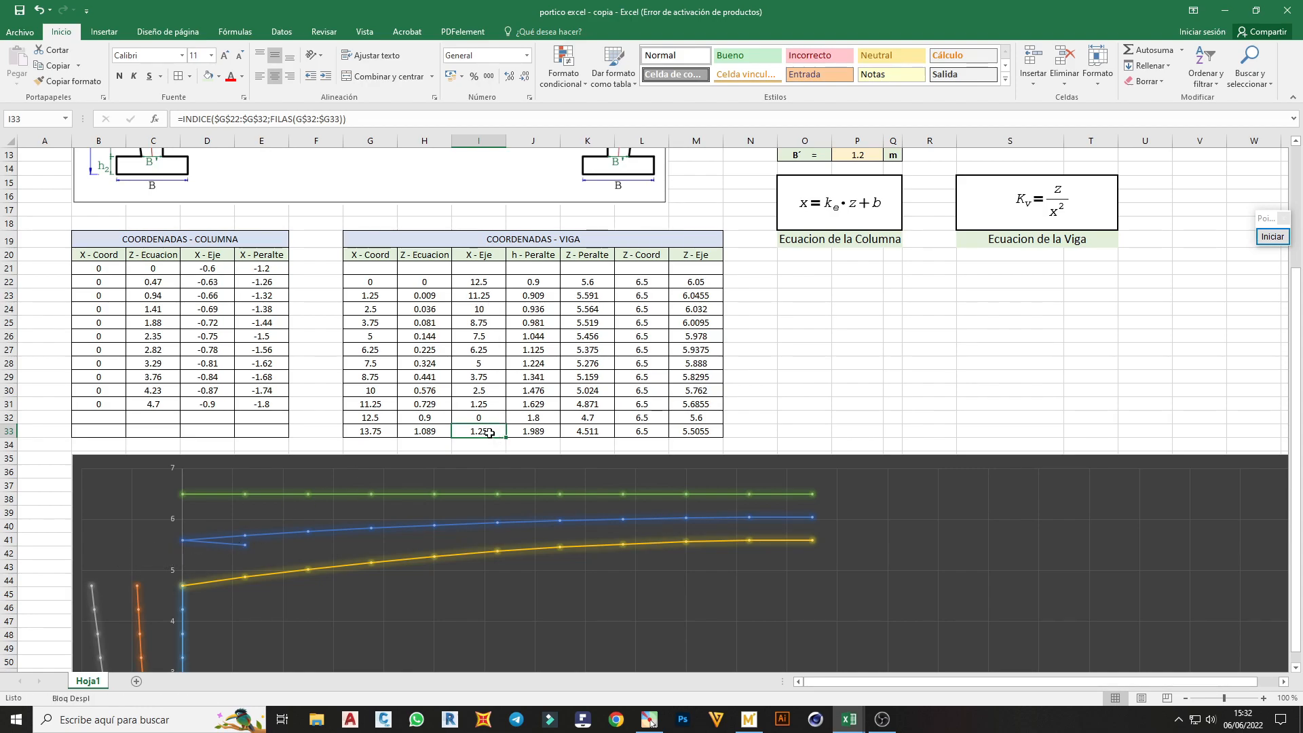
pyautogui.write('=')
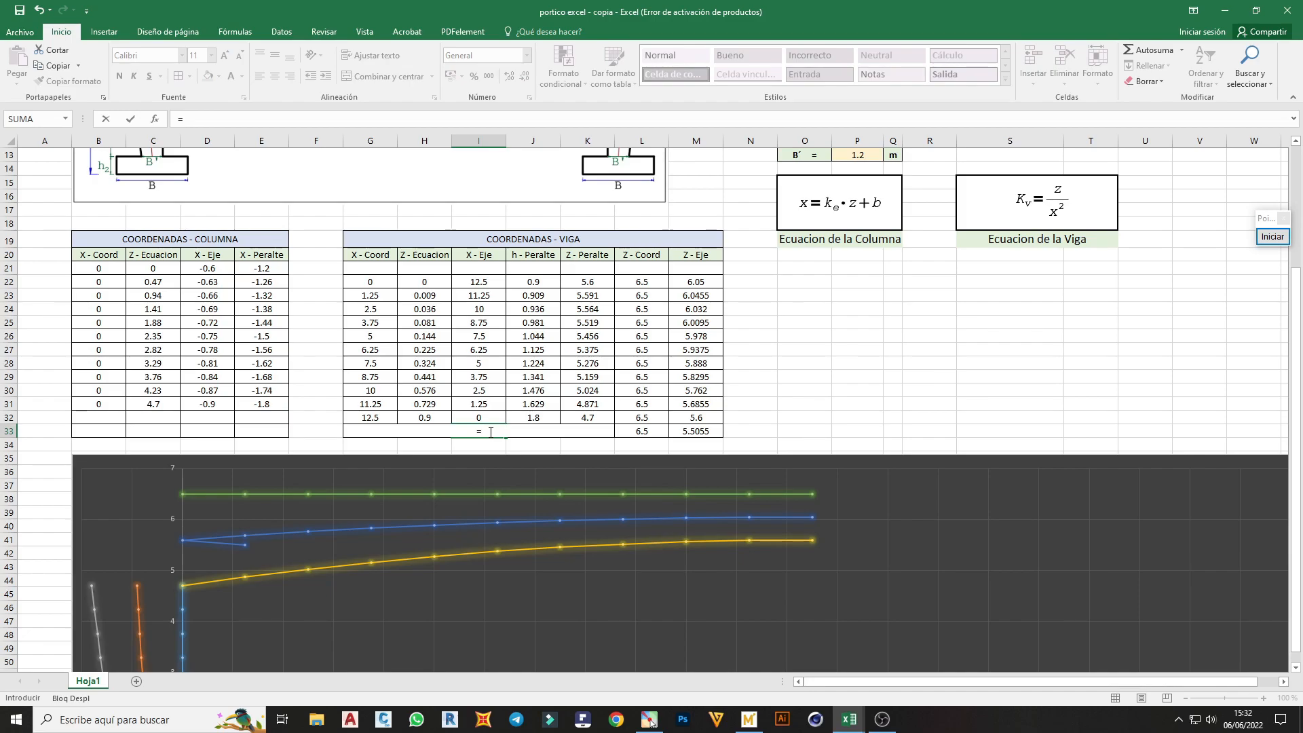
pyautogui.scroll(2, 490, 433)
pyautogui.scroll(1, 750, 292)
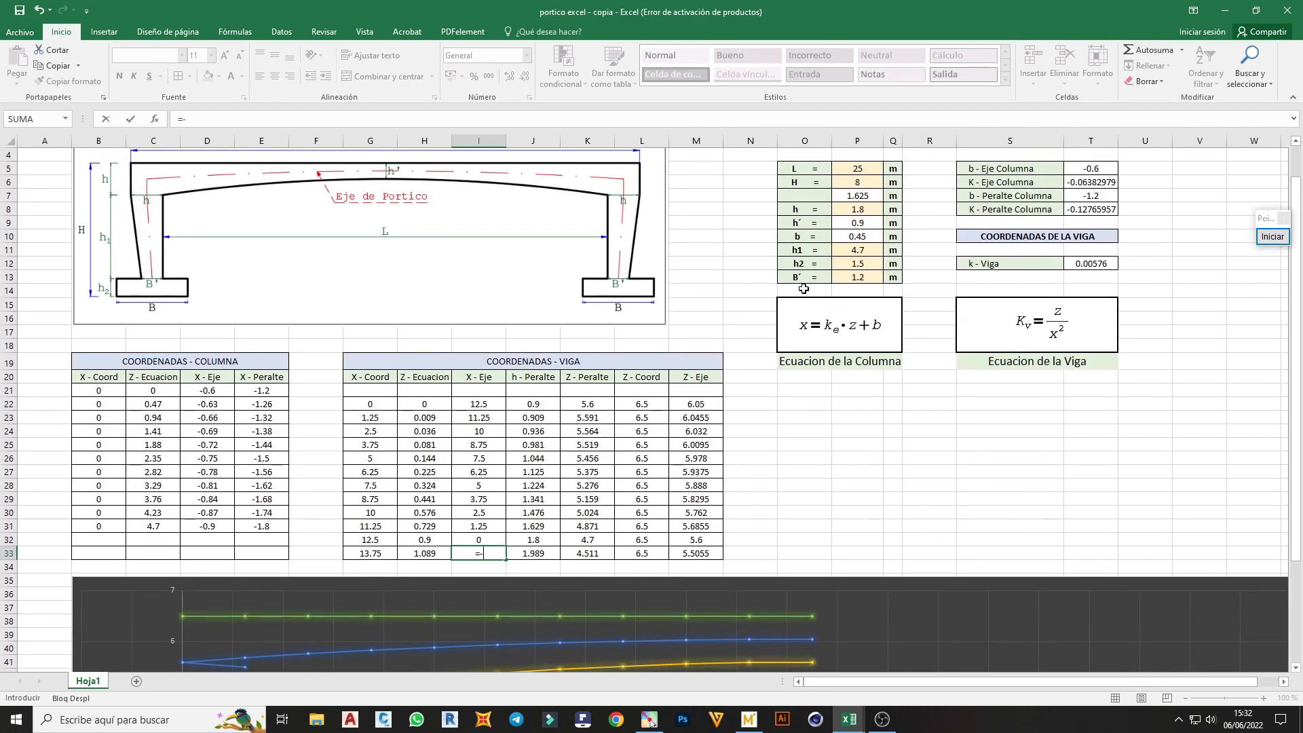
pyautogui.write('-')
pyautogui.click(869, 222)
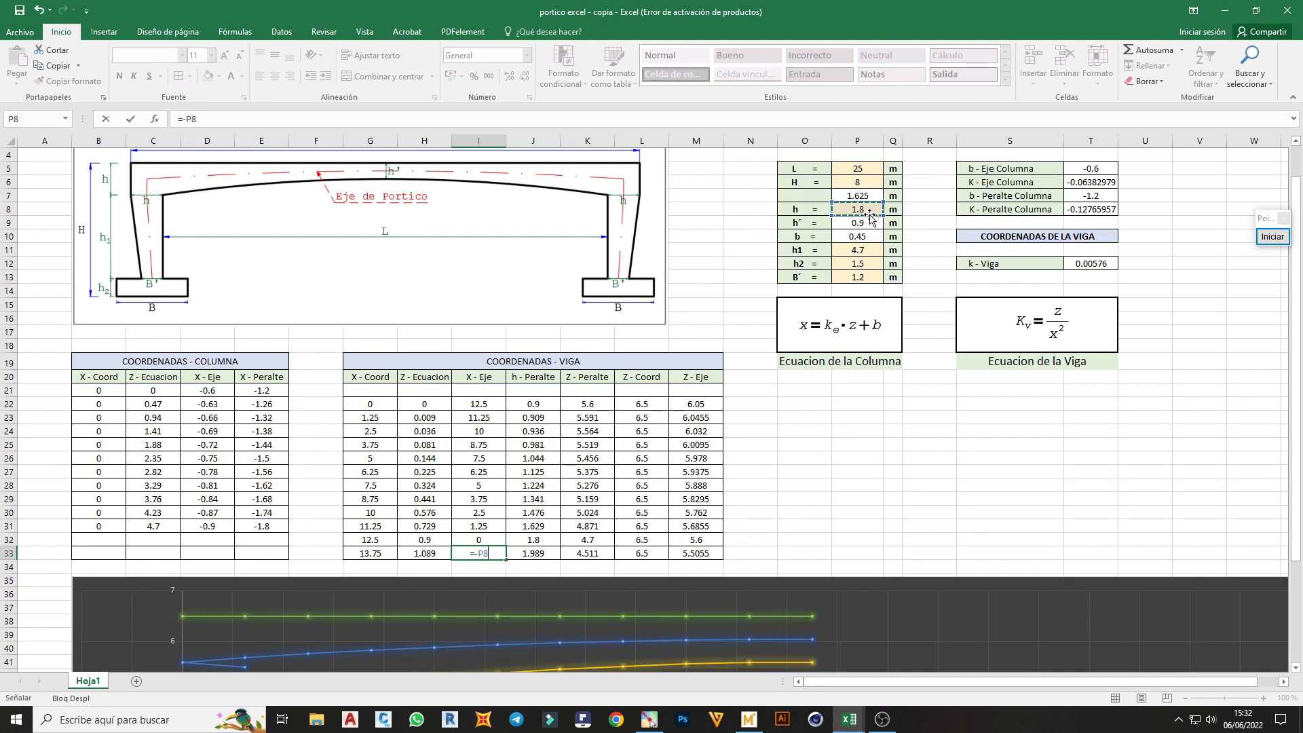
pyautogui.press('Return')
pyautogui.scroll(-4, 139, 549)
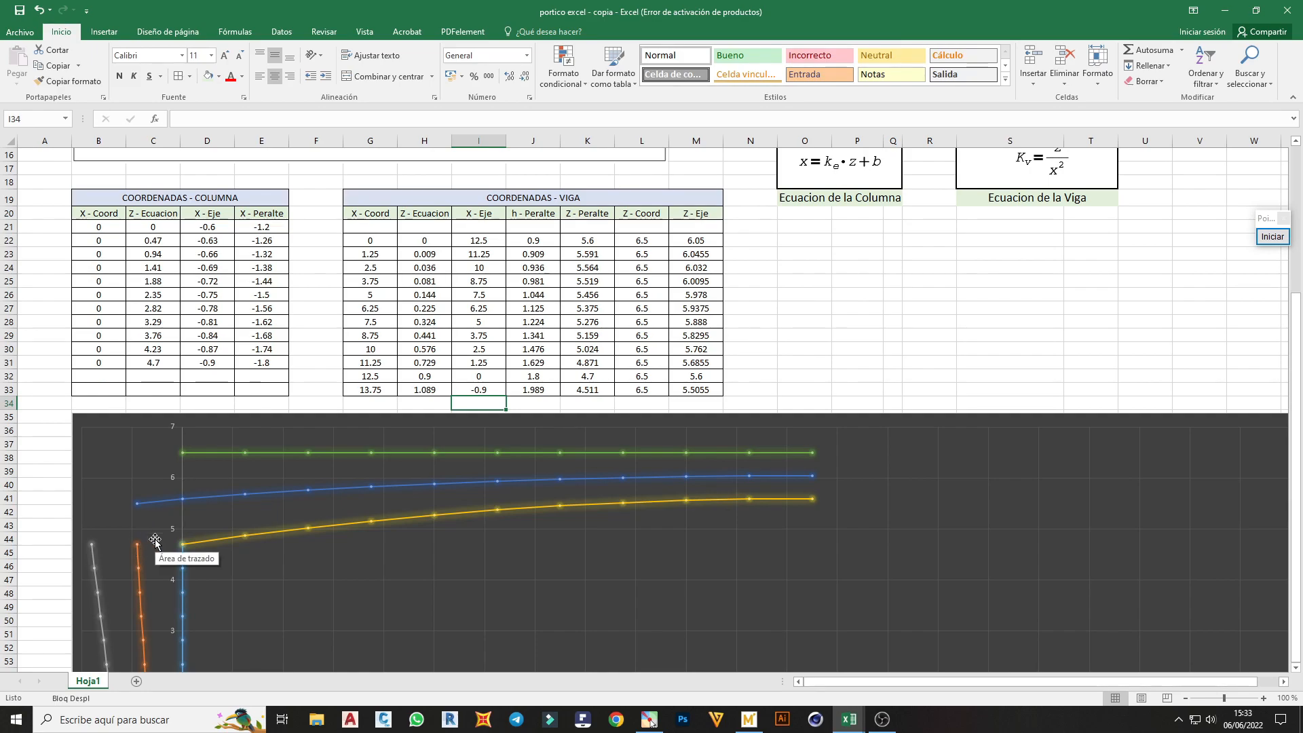
# Link the column table's Z - Ecuacion cell C32 to the beam's last Z - Eje value with the formula =M33
pyautogui.moveTo(139, 555)
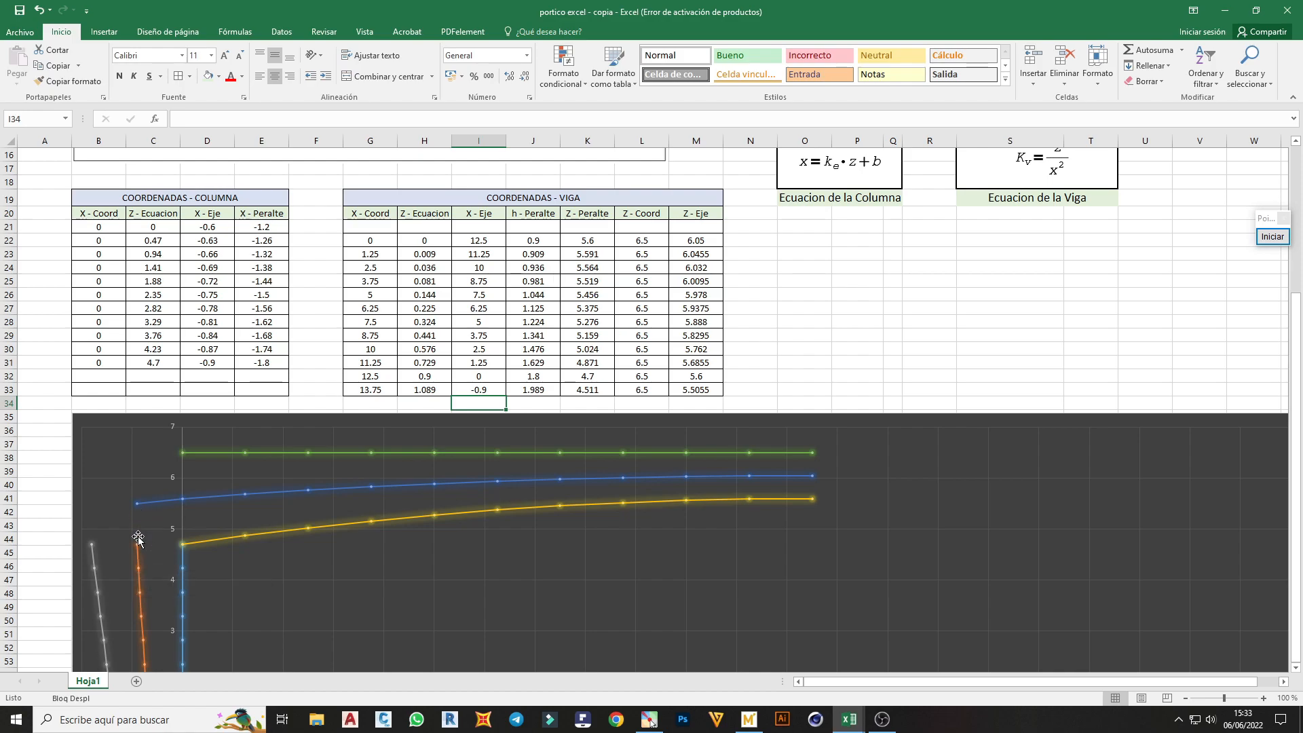
pyautogui.scroll(1, 138, 538)
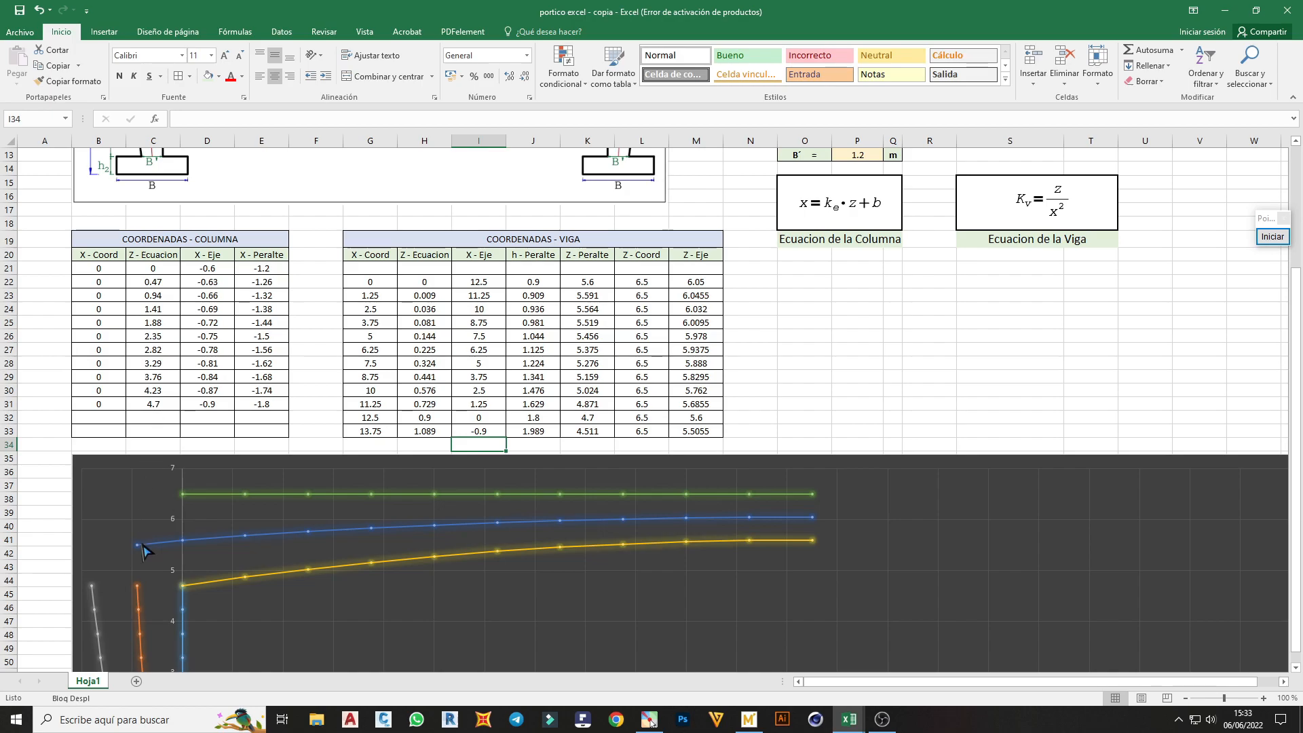
pyautogui.click(138, 609)
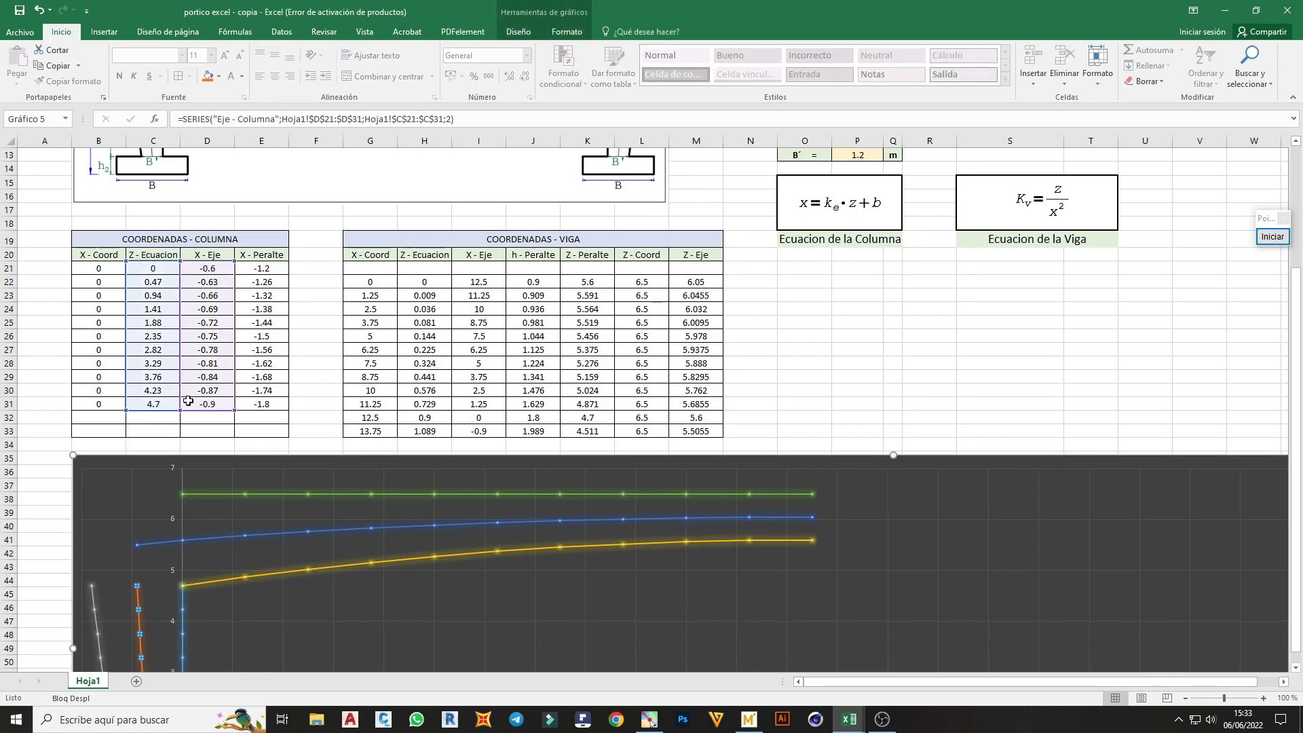
pyautogui.click(165, 419)
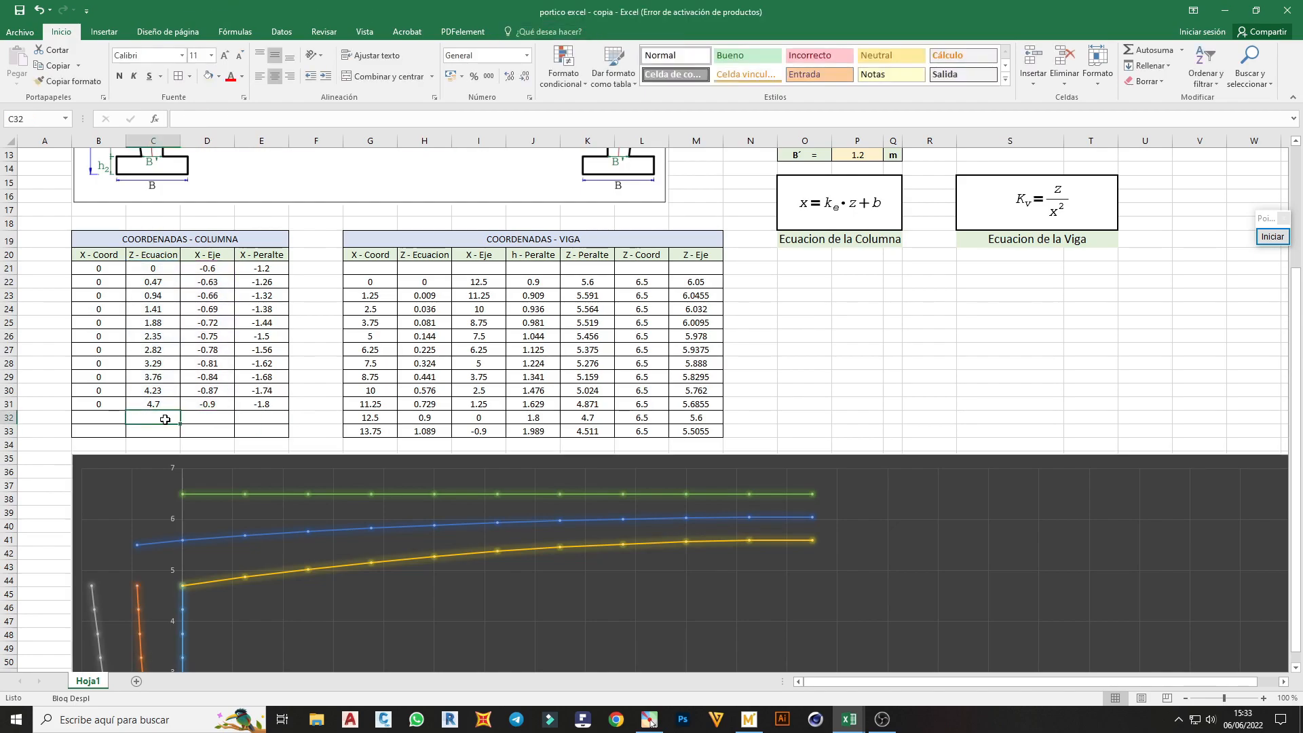
pyautogui.write('=')
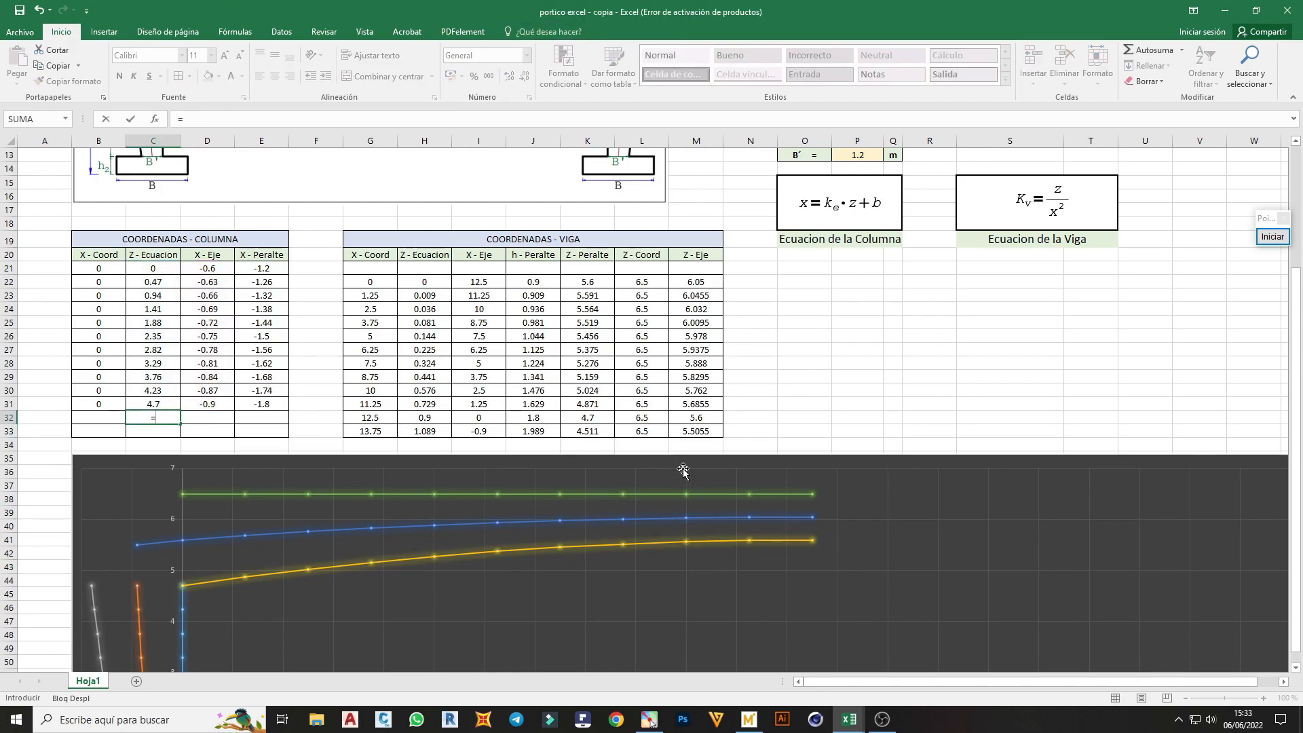
pyautogui.click(699, 433)
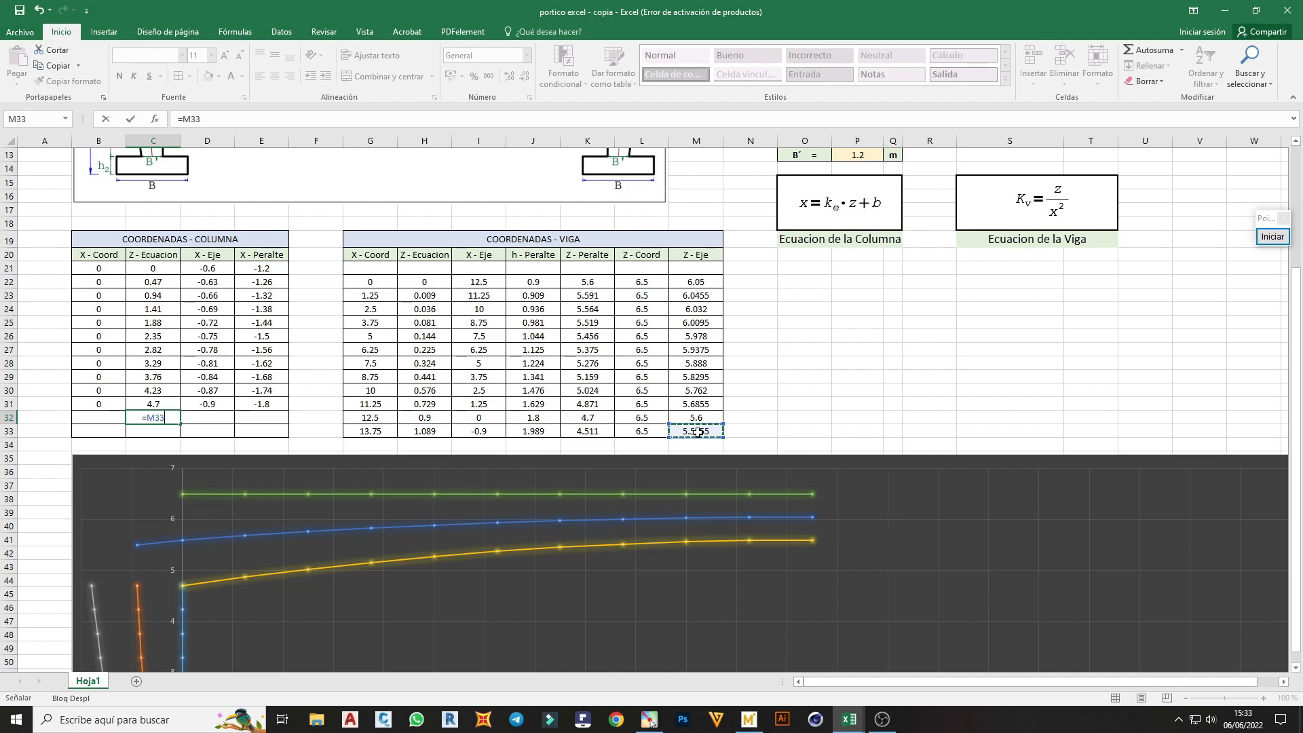
pyautogui.press('Return')
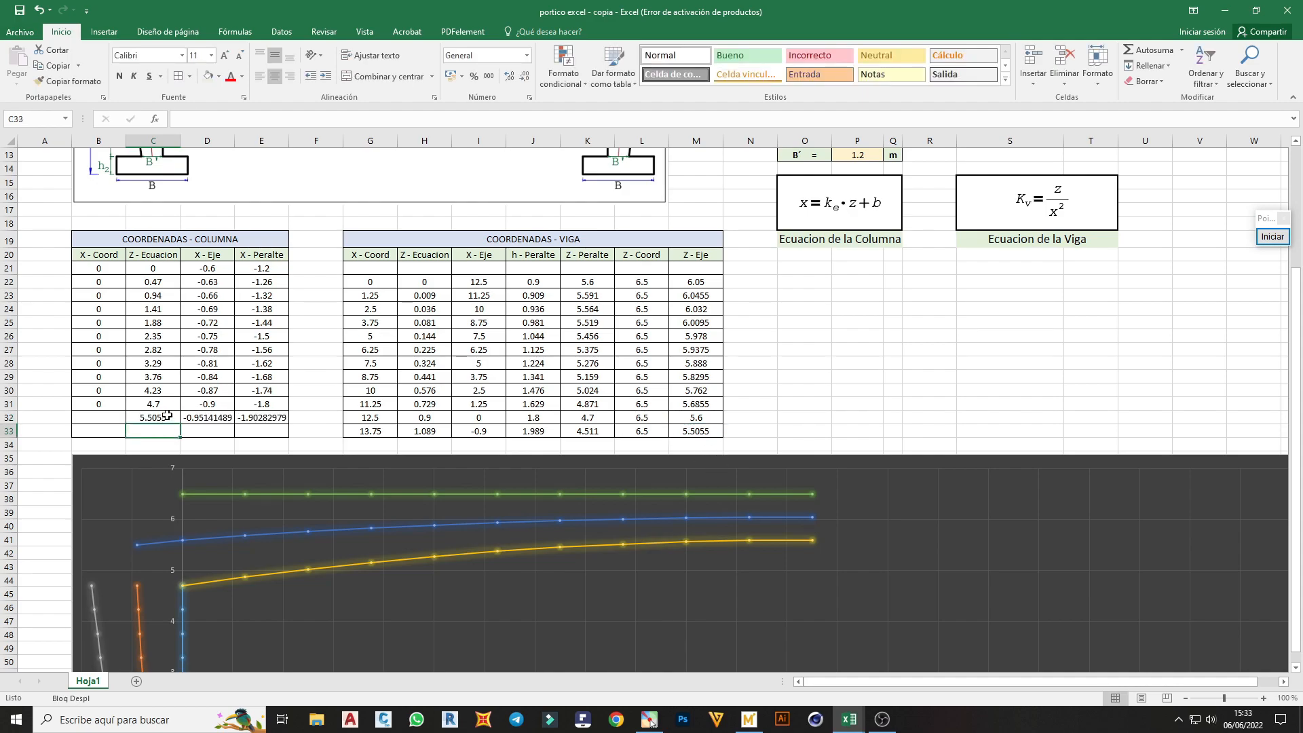
# Extend the Eje - Columna chart series to X values D21:D32 and Y values C21:C32
pyautogui.click(212, 416)
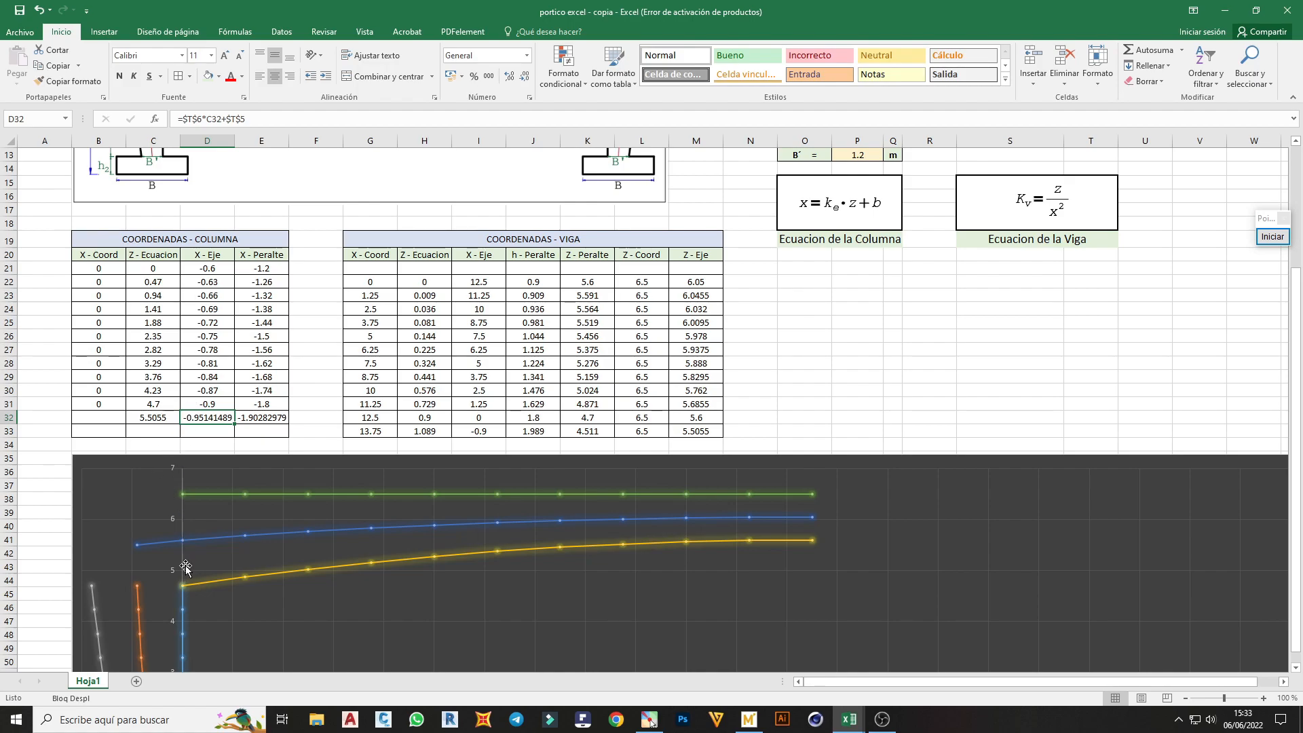
pyautogui.click(140, 608)
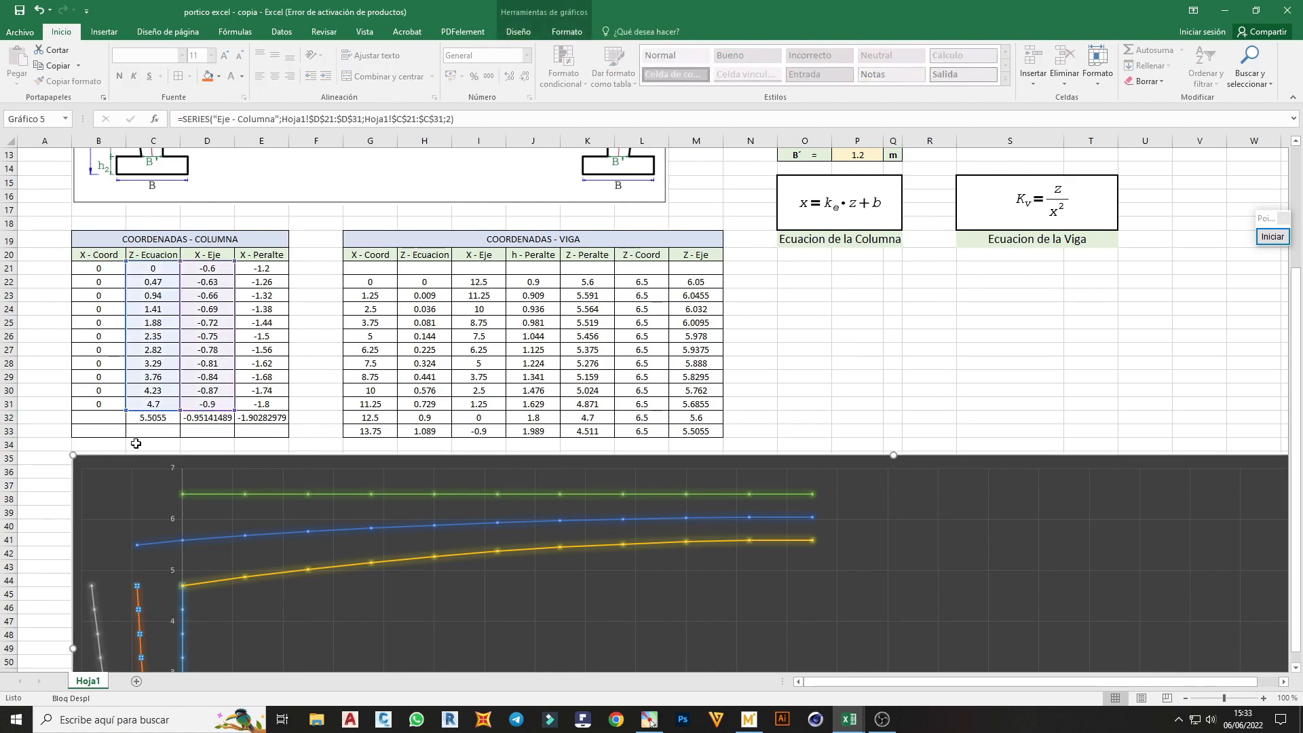
pyautogui.moveTo(177, 412); pyautogui.dragTo(233, 422)
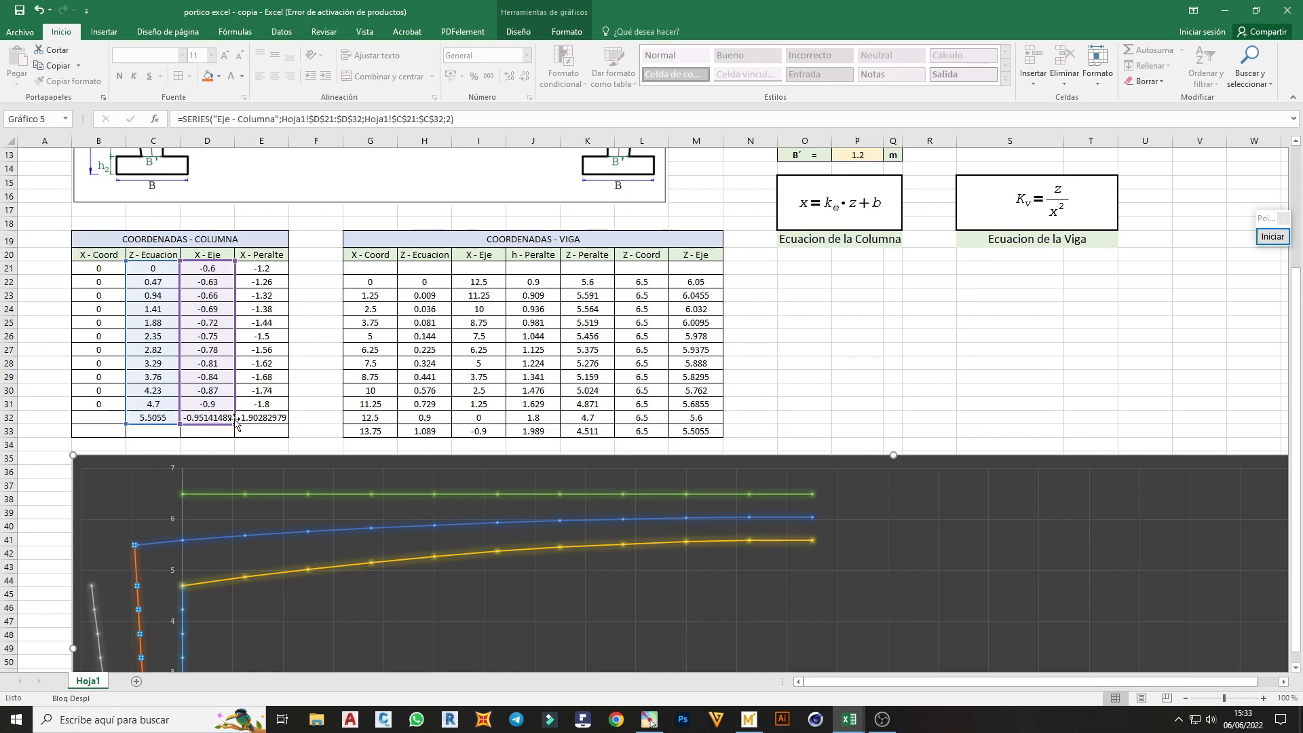
pyautogui.click(144, 573)
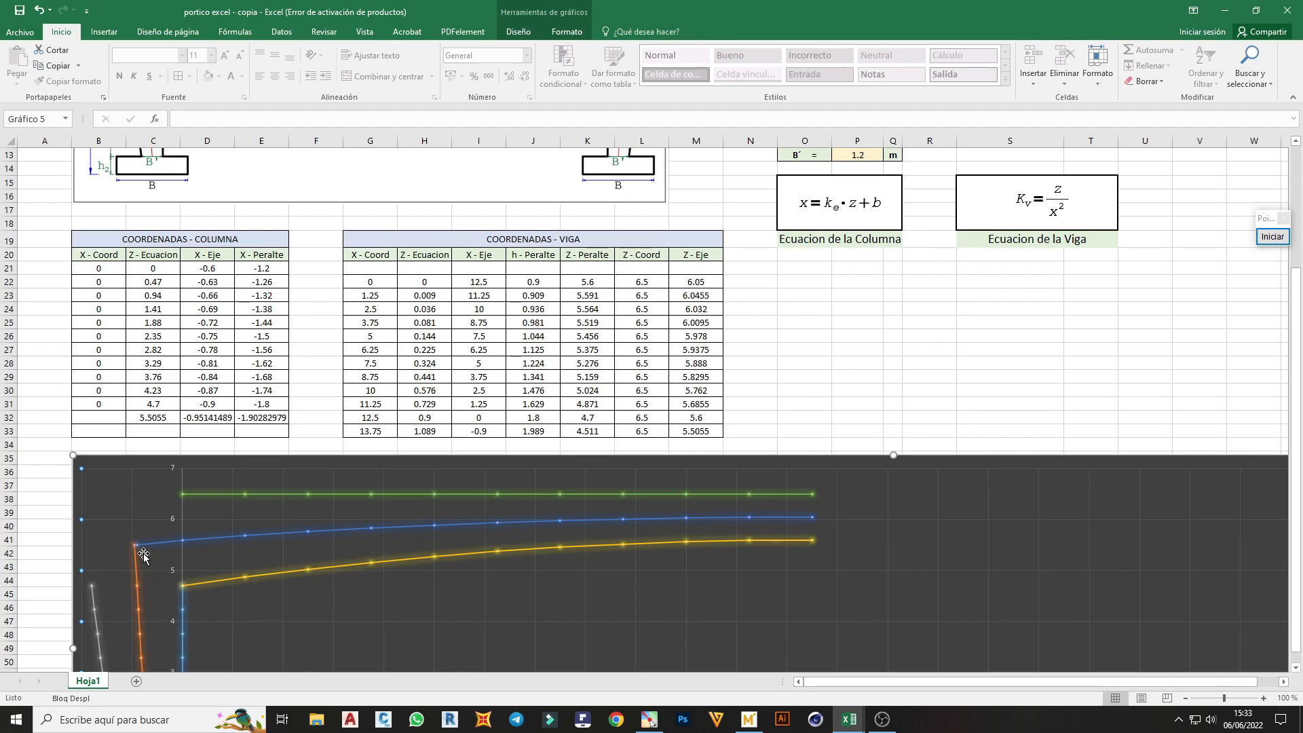
pyautogui.moveTo(142, 555)
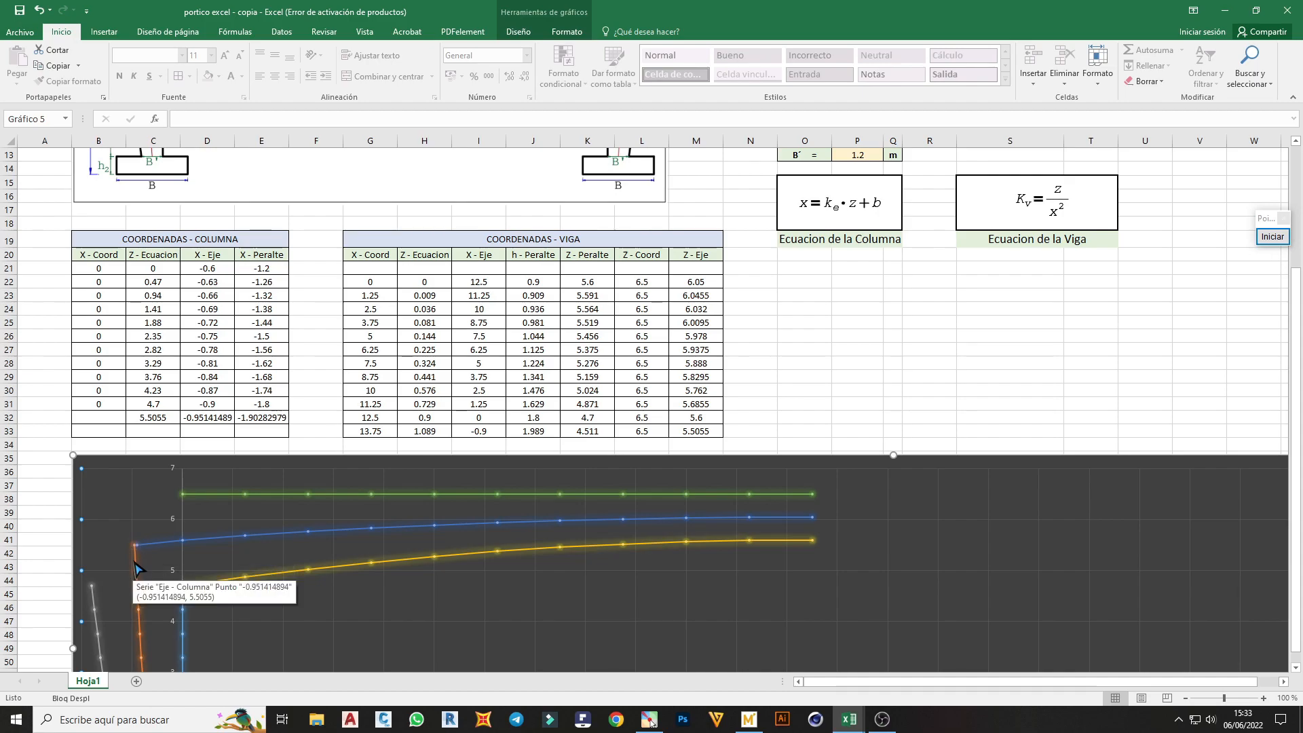
# Replace the column table's X - Eje formula in D32 with =D31
pyautogui.click(204, 417)
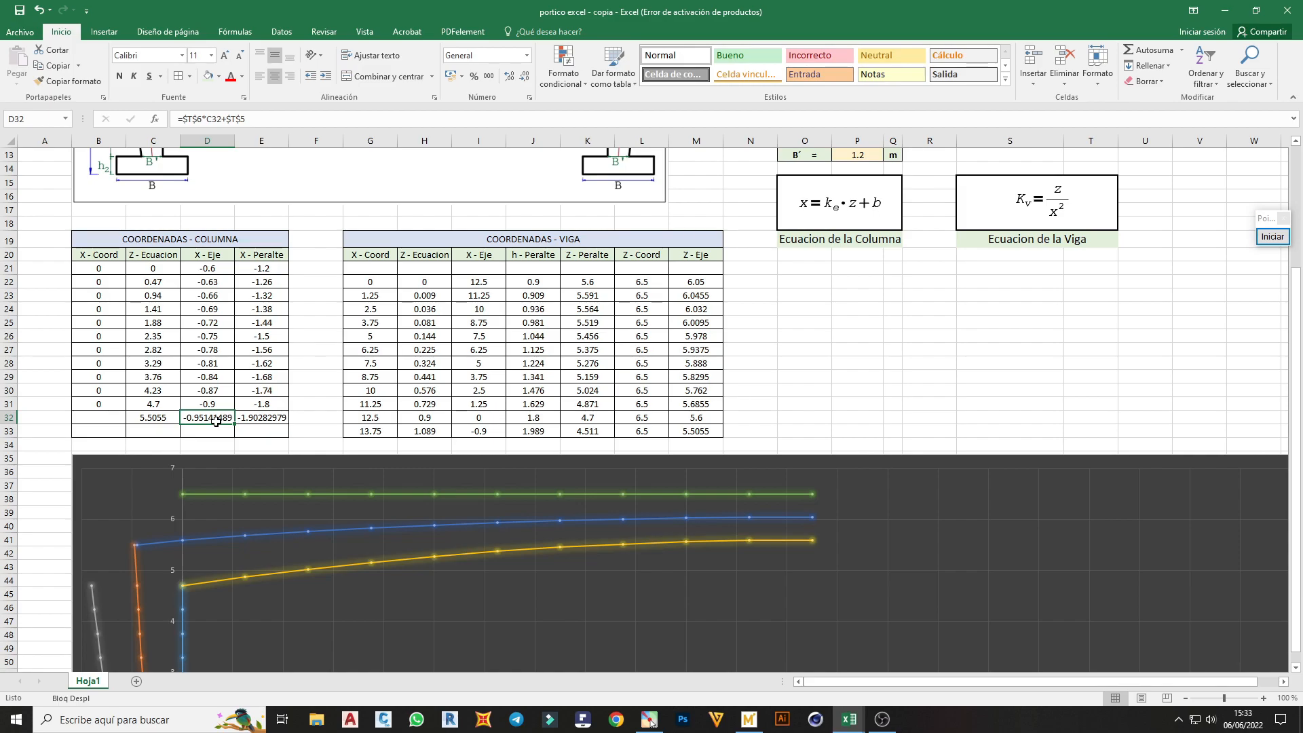
pyautogui.write('=')
pyautogui.click(211, 406)
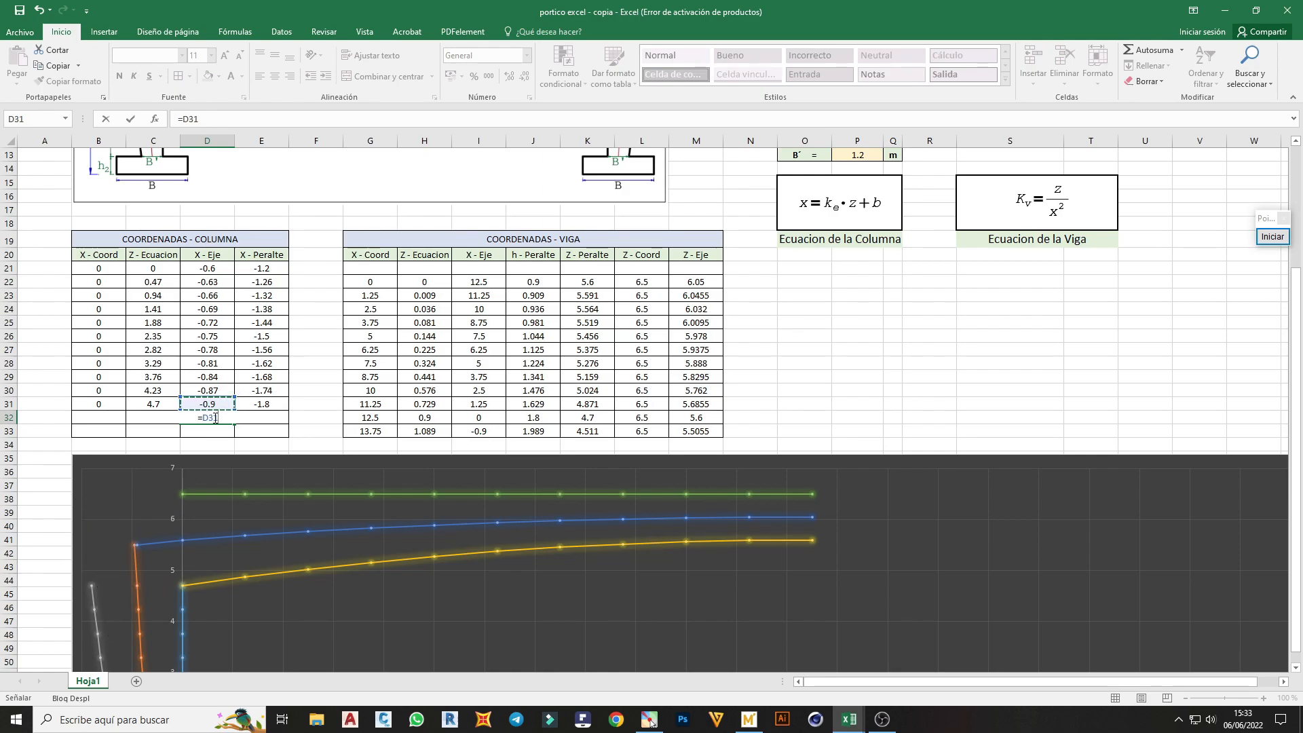
pyautogui.press('Return')
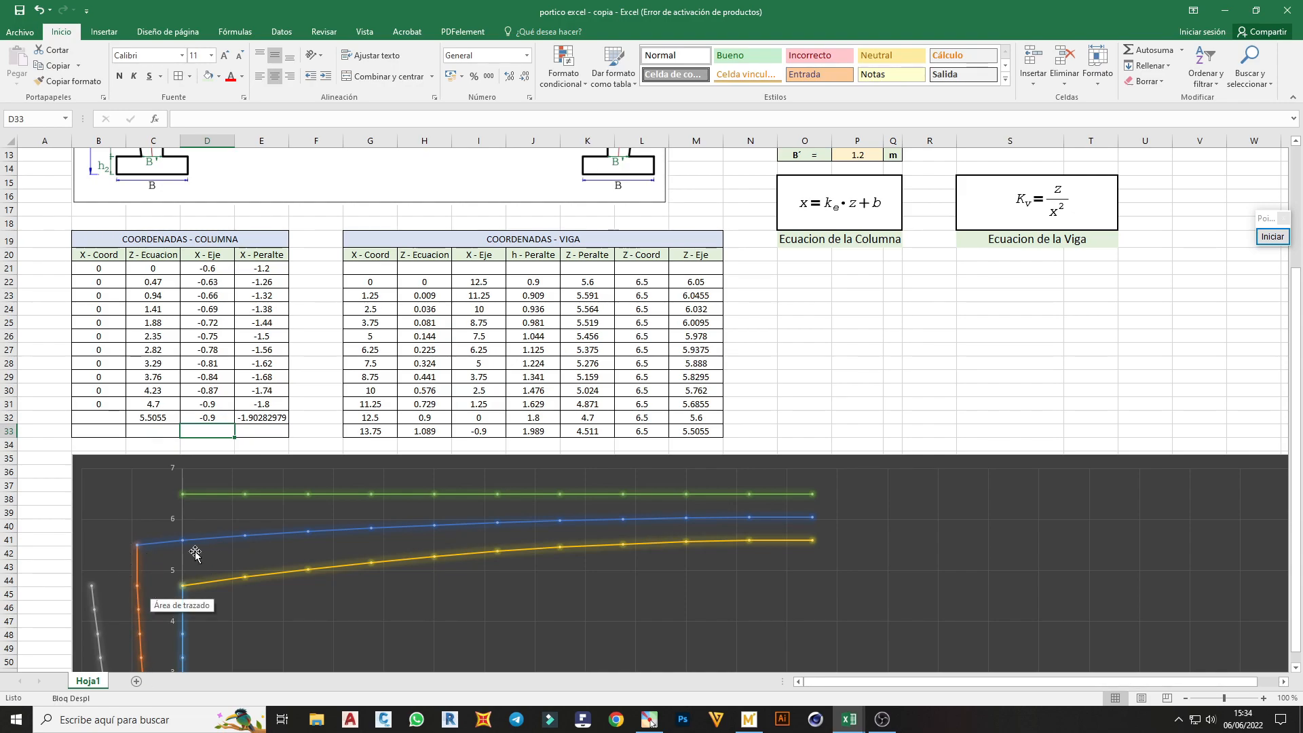
# Select the chart's horizontal series at Z - Coord 6.5 to expose its source ranges in the beam table
pyautogui.click(767, 426)
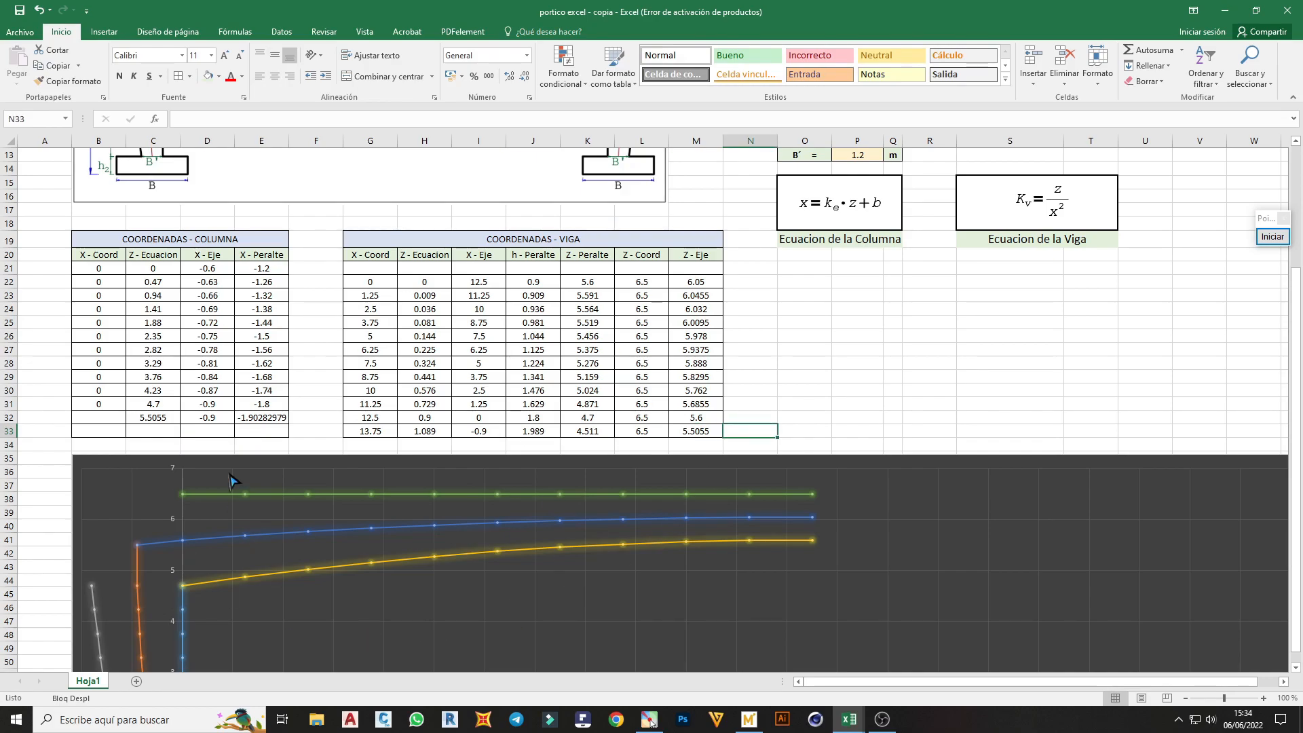
pyautogui.moveTo(296, 504)
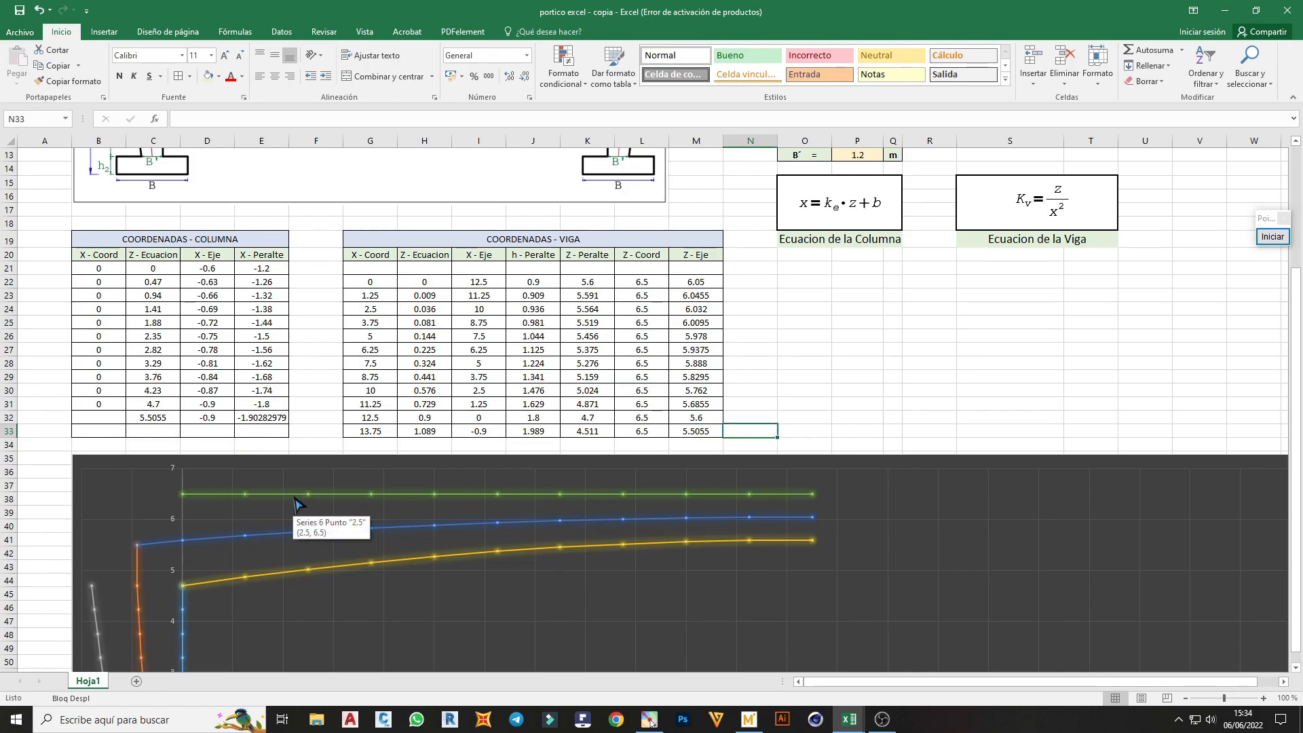
pyautogui.click(295, 504)
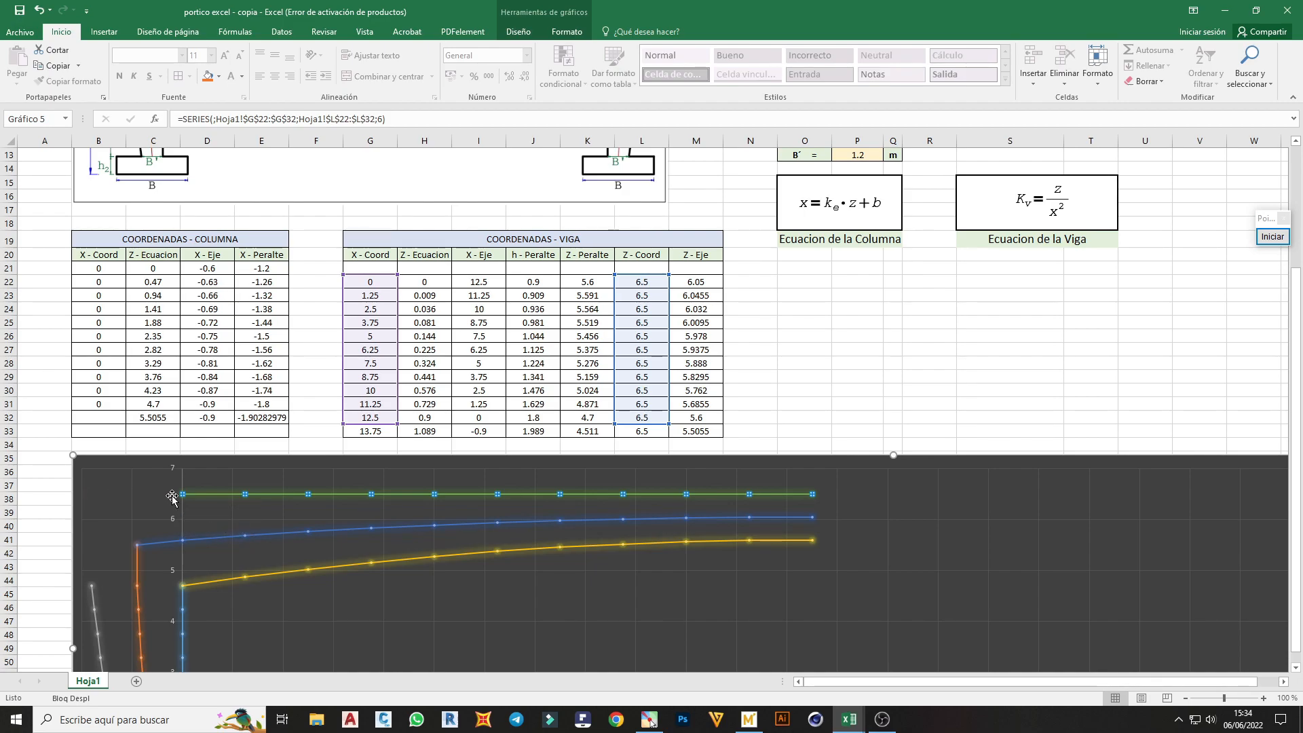
# Enter the formula =-P8 in the beam table's first X - Coord cell, G21
pyautogui.click(376, 270)
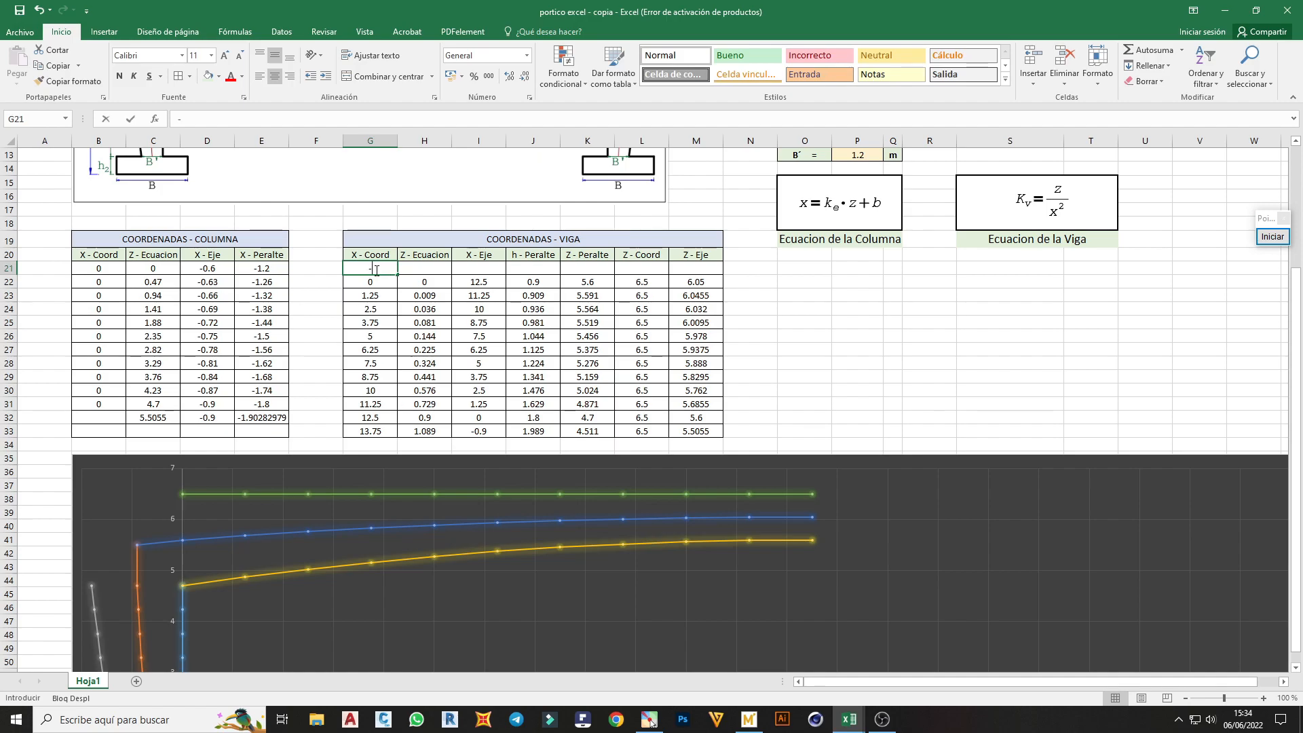
pyautogui.write('-')
pyautogui.press('BackSpace')
pyautogui.write('=')
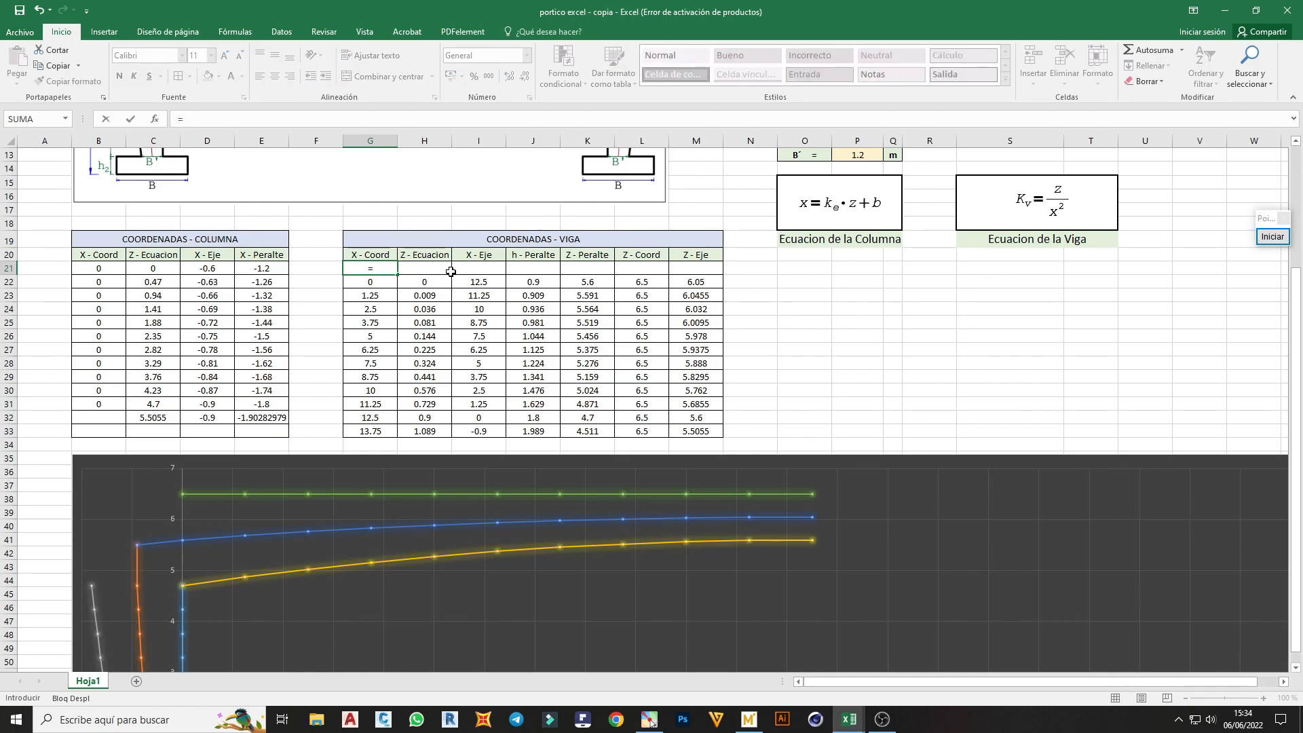
pyautogui.scroll(3, 475, 271)
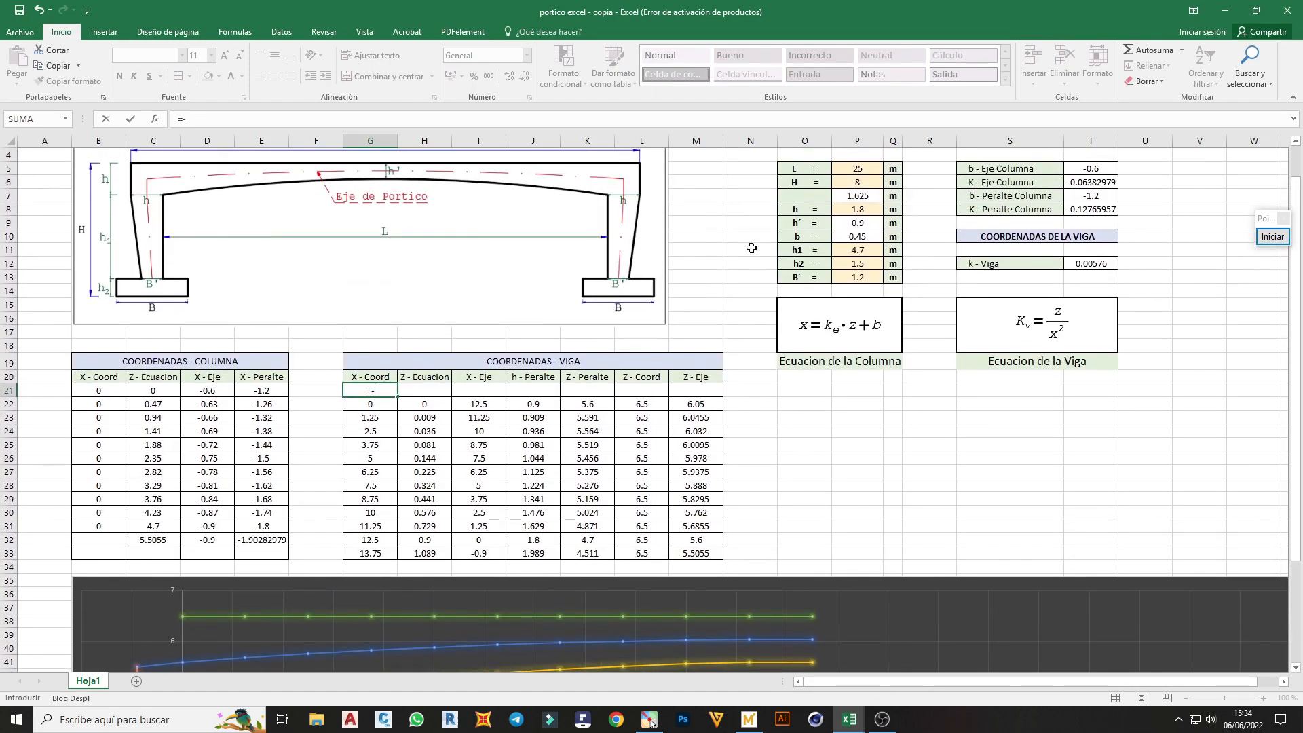
pyautogui.click(855, 211)
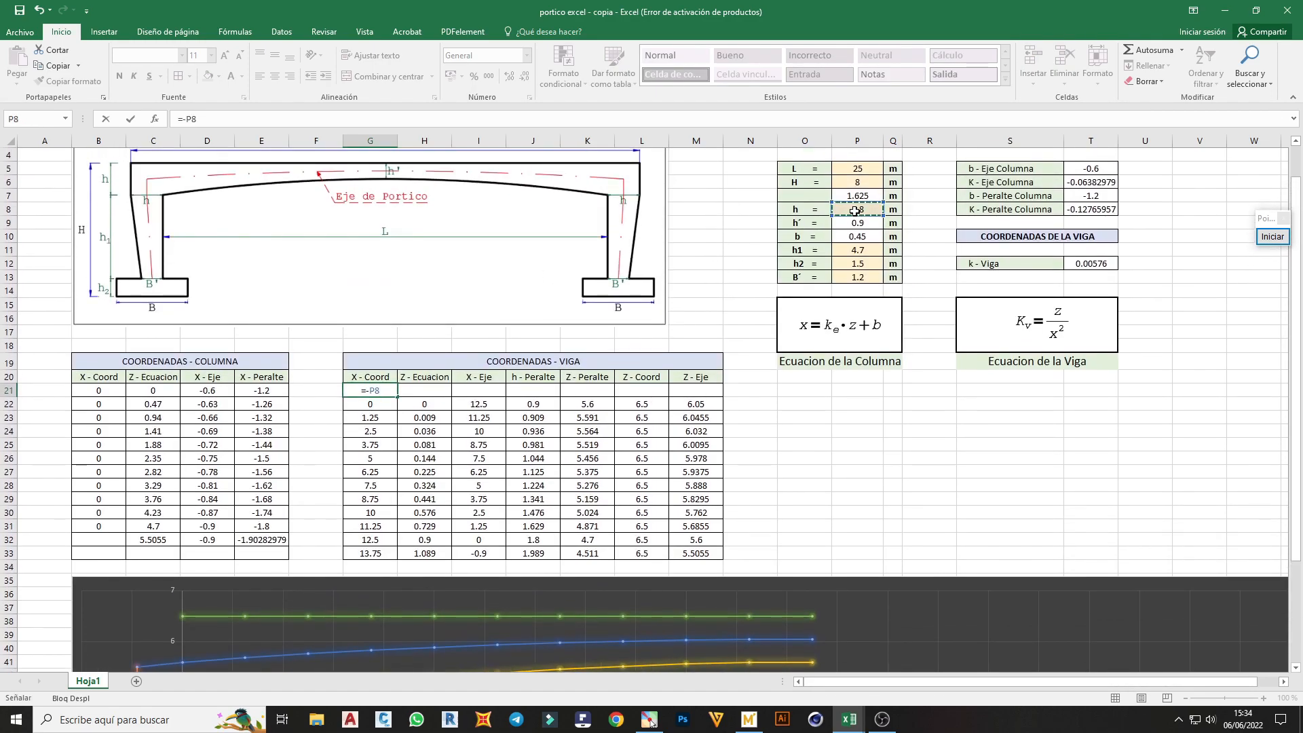
pyautogui.press('Return')
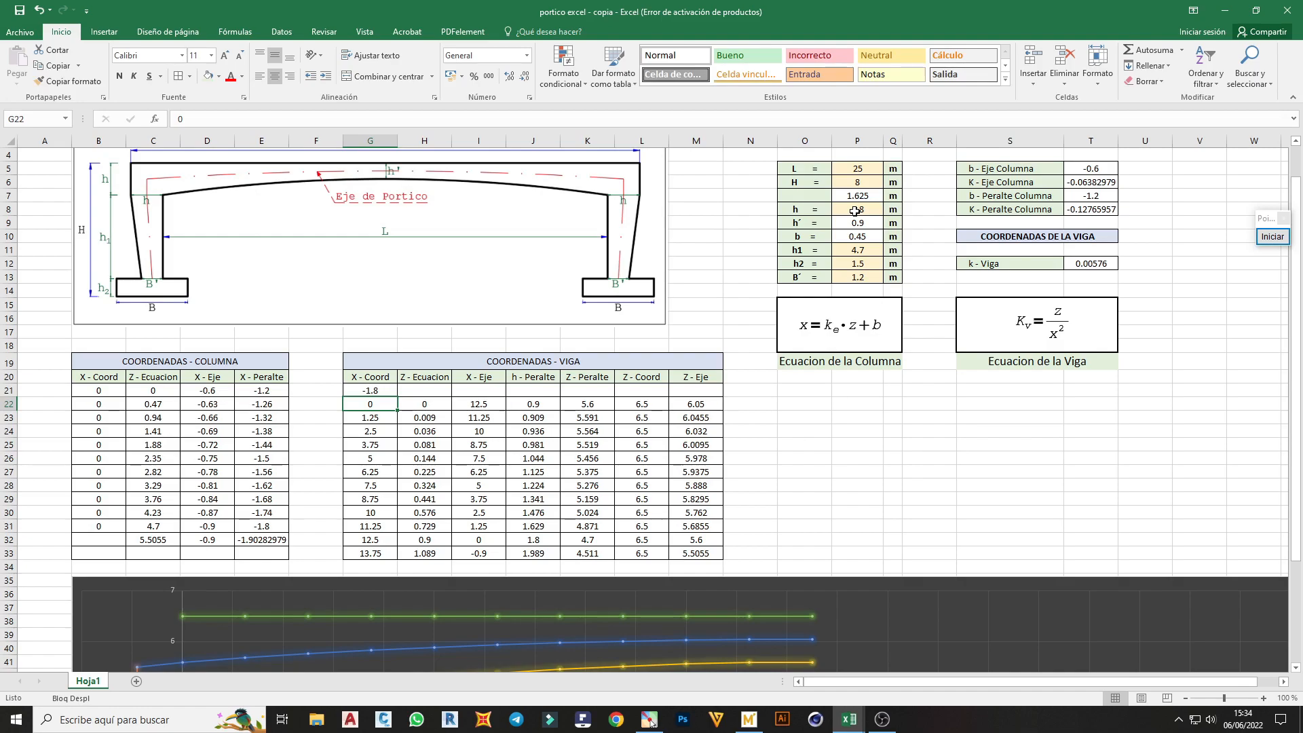
# Extend the X values of the chart's horizontal series at height 6.5 to G21:G32
pyautogui.scroll(-1, 679, 285)
pyautogui.scroll(-1, 495, 441)
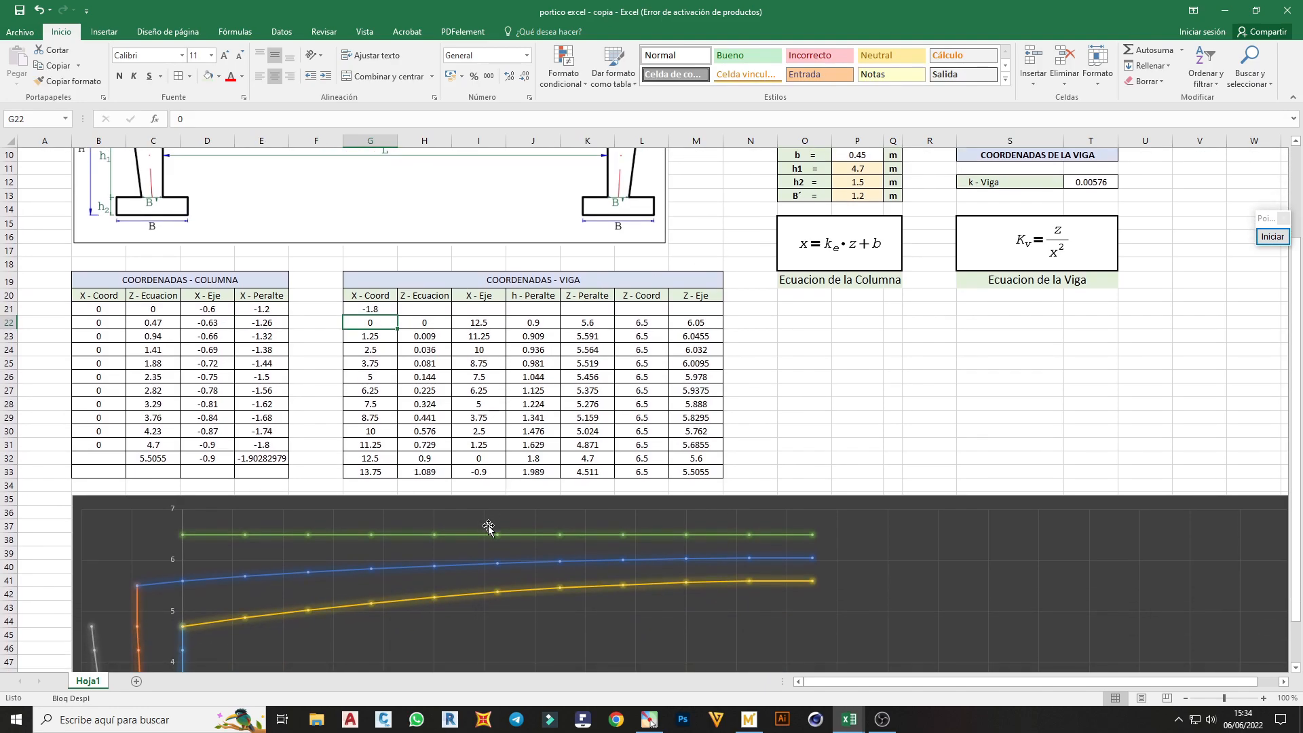
pyautogui.click(479, 534)
pyautogui.moveTo(397, 315); pyautogui.dragTo(397, 303)
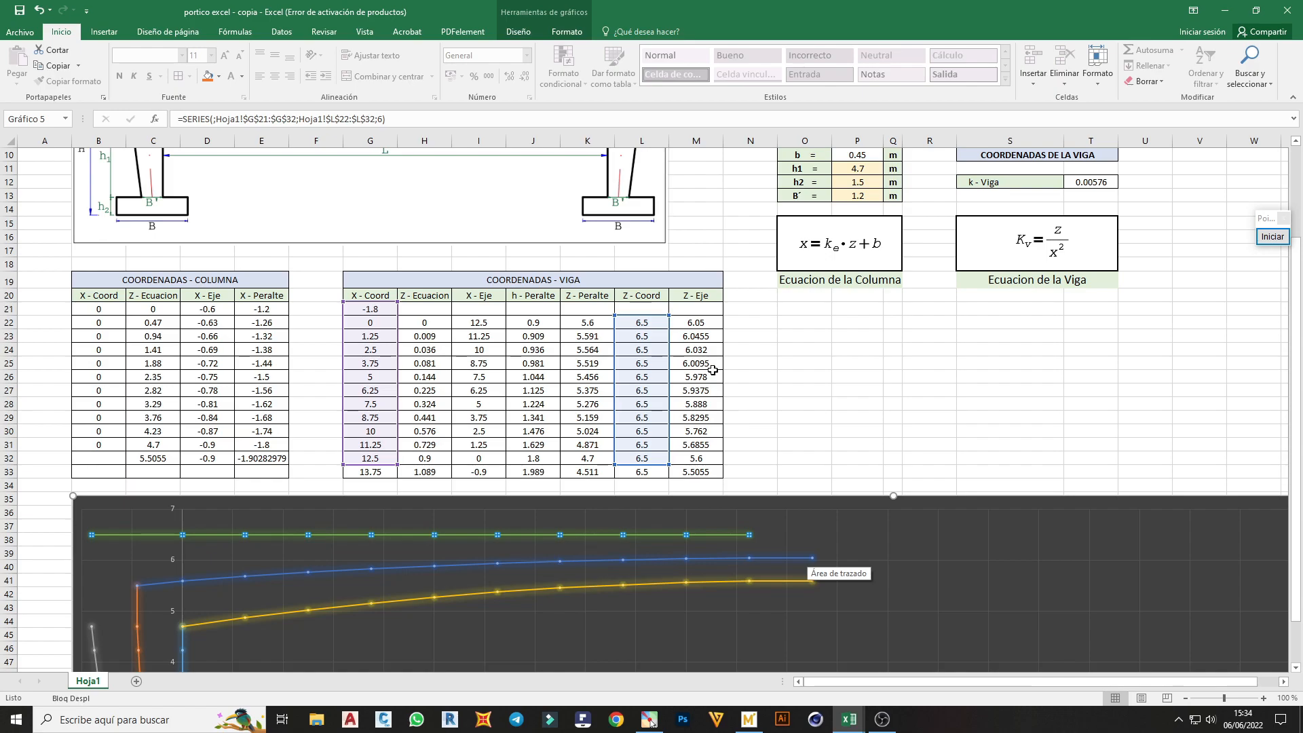
# Fill the Z - Coord formula from L22 up into L21 and extend the horizontal series' Y values to L21:L32
pyautogui.click(652, 319)
pyautogui.moveTo(668, 329); pyautogui.dragTo(664, 310)
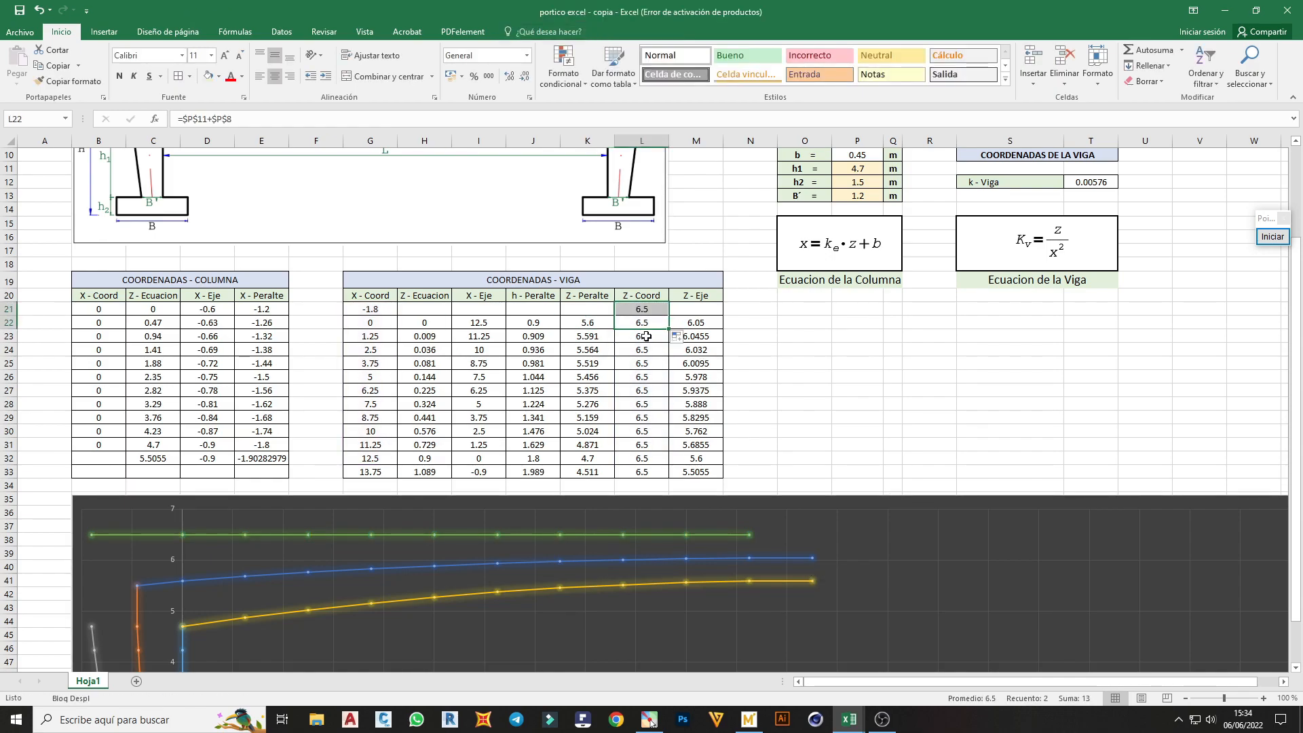
pyautogui.click(738, 535)
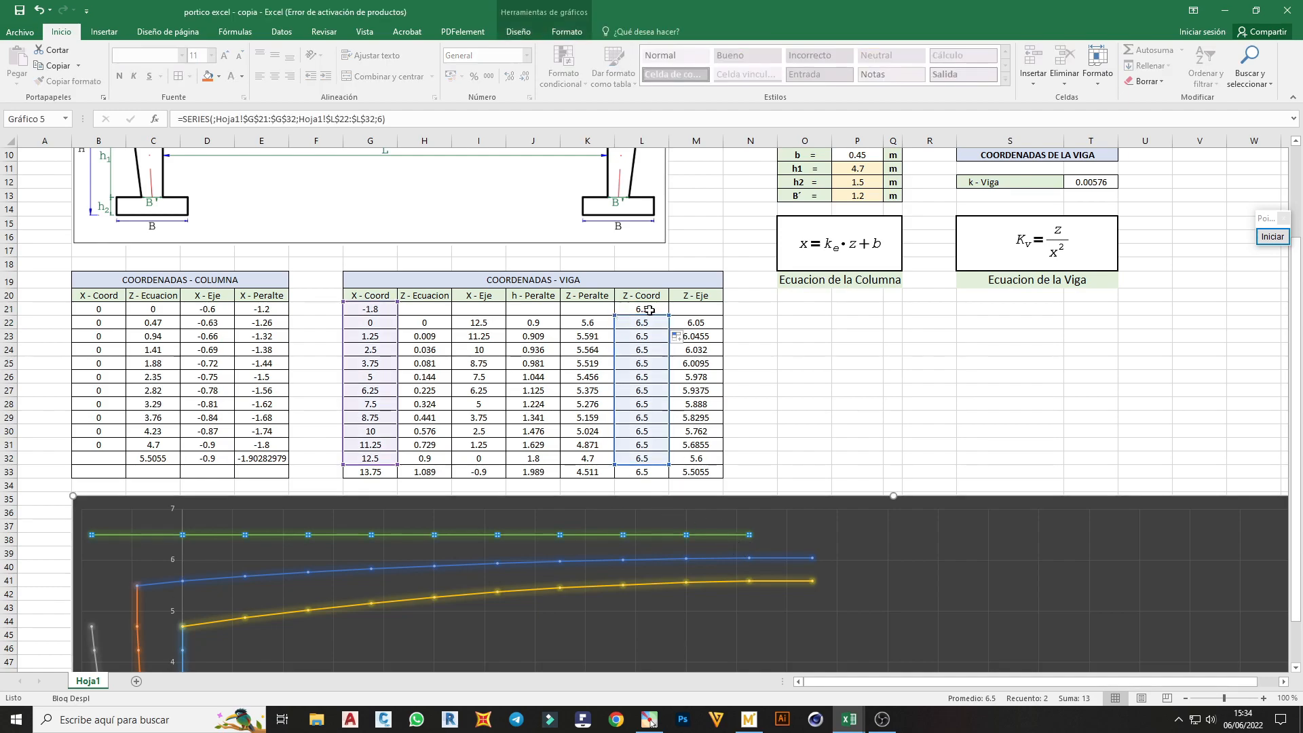
pyautogui.moveTo(670, 313); pyautogui.dragTo(670, 303)
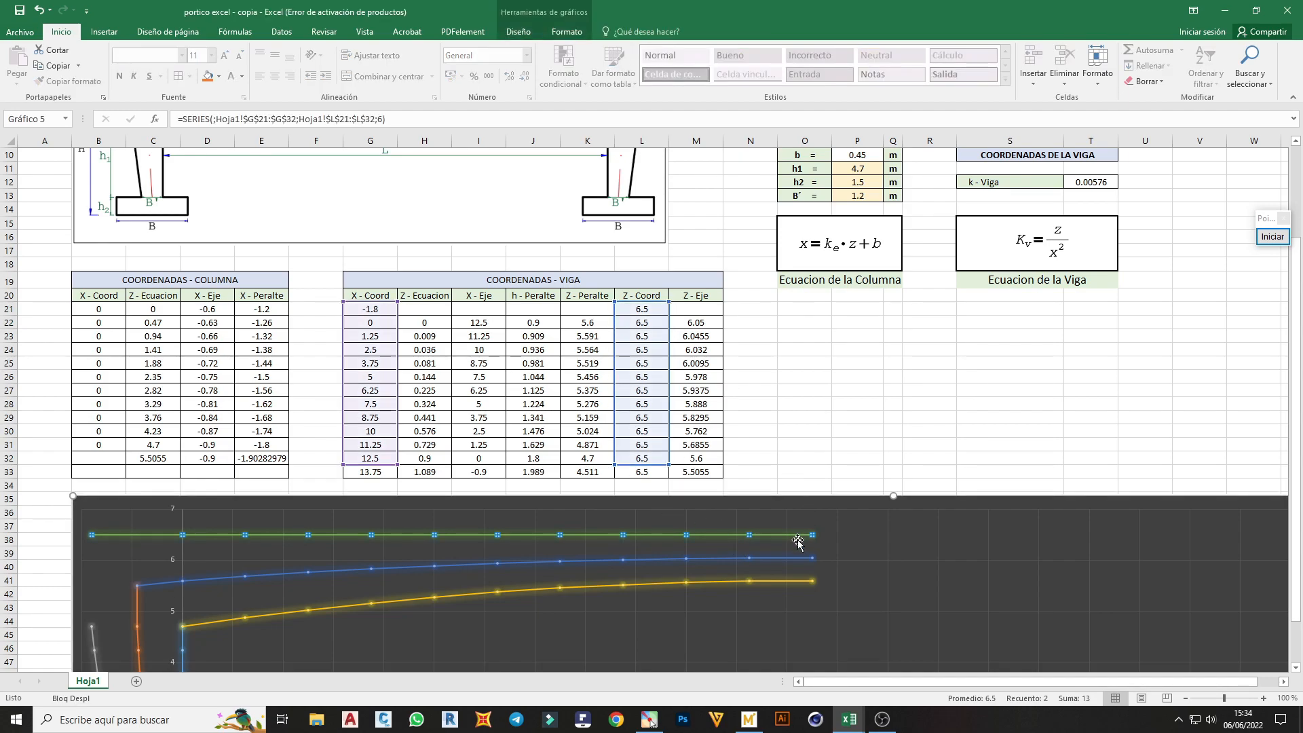
pyautogui.click(757, 365)
# Extend the Peralte - Columna chart series to X values E21:E33 and Y values C21:C33
pyautogui.scroll(-1, 760, 370)
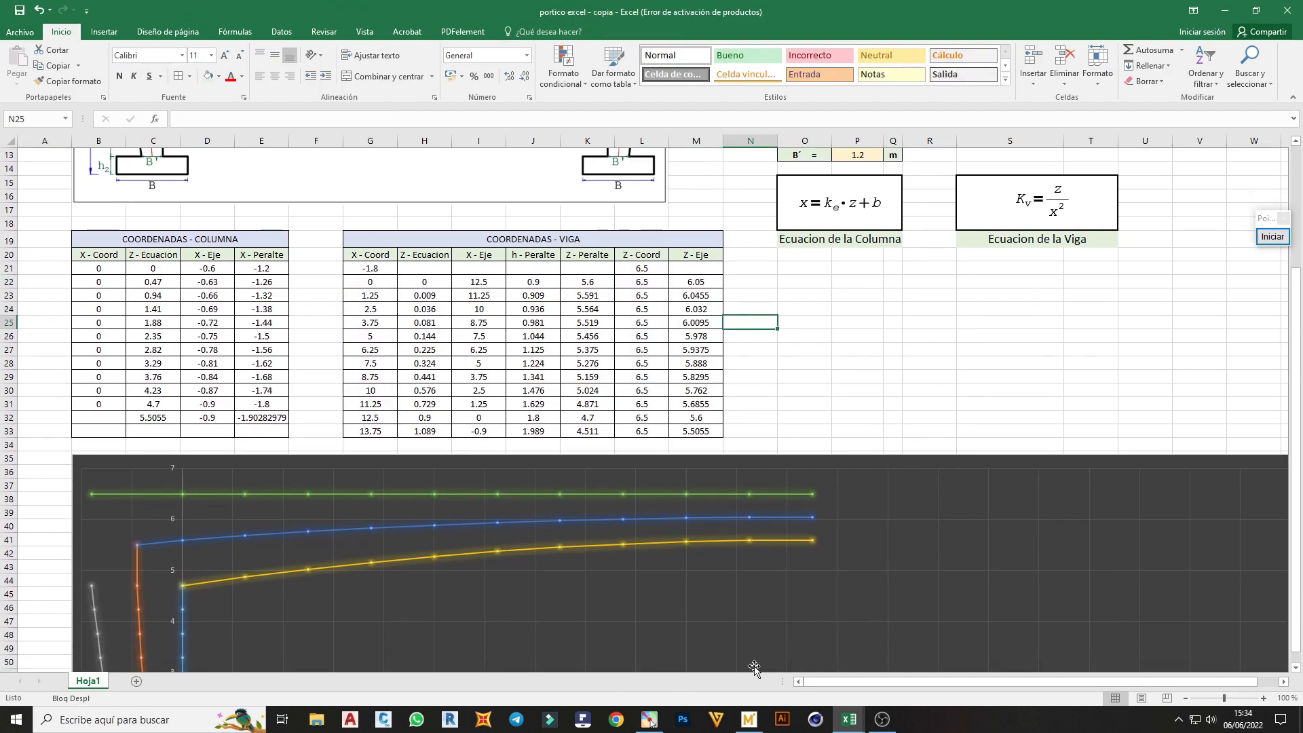
pyautogui.scroll(-1, 543, 462)
pyautogui.scroll(1, 456, 532)
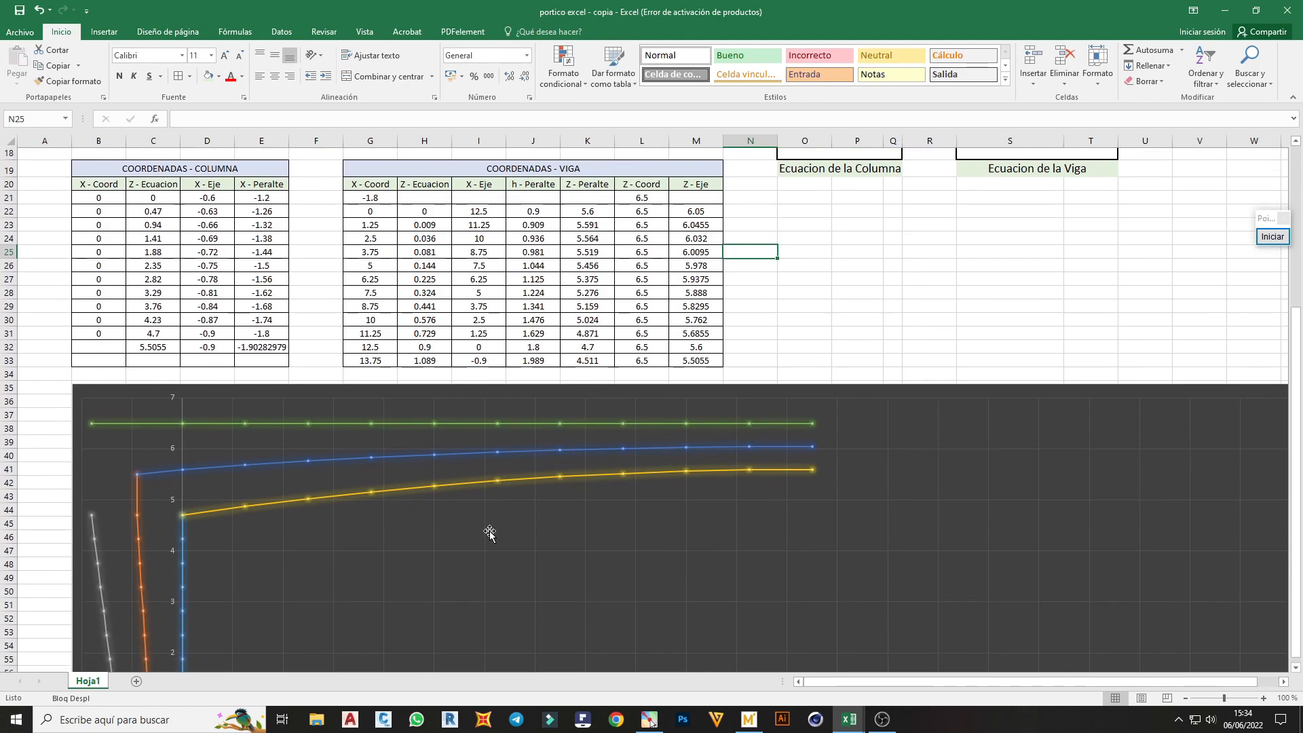
pyautogui.scroll(-1, 339, 550)
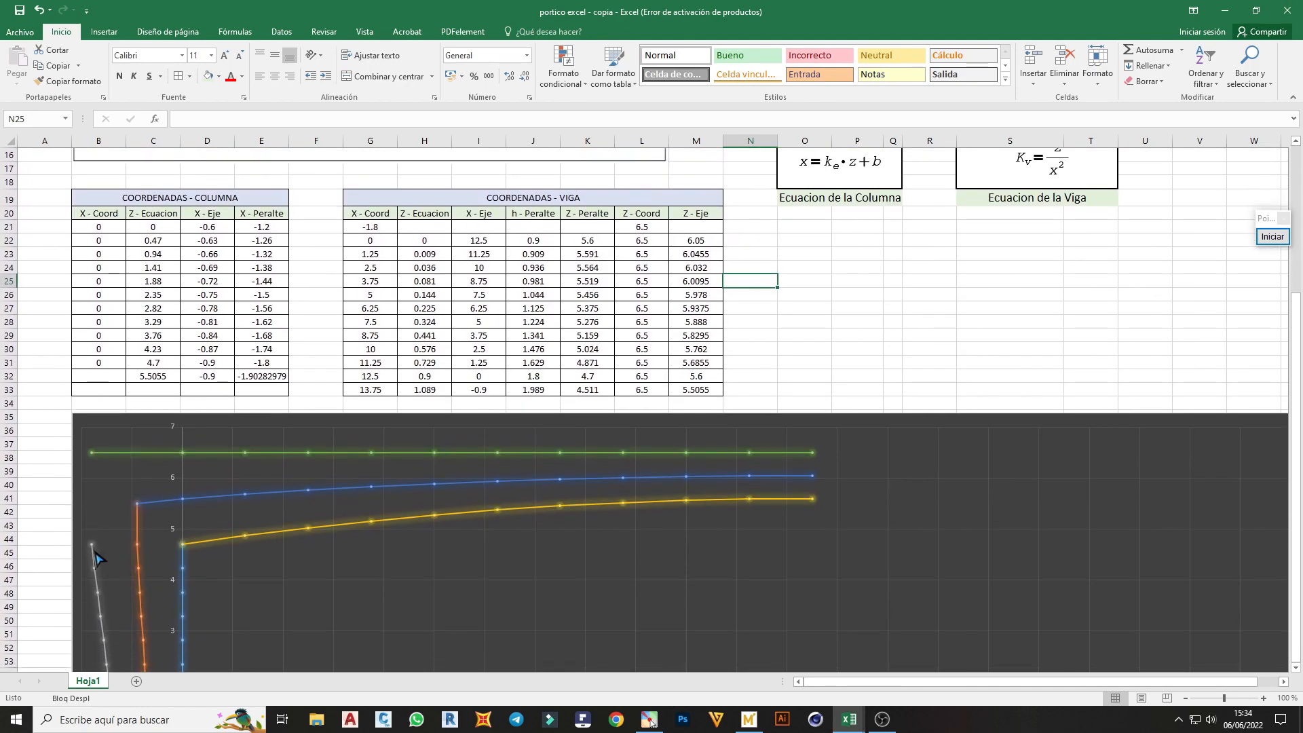
pyautogui.moveTo(95, 565)
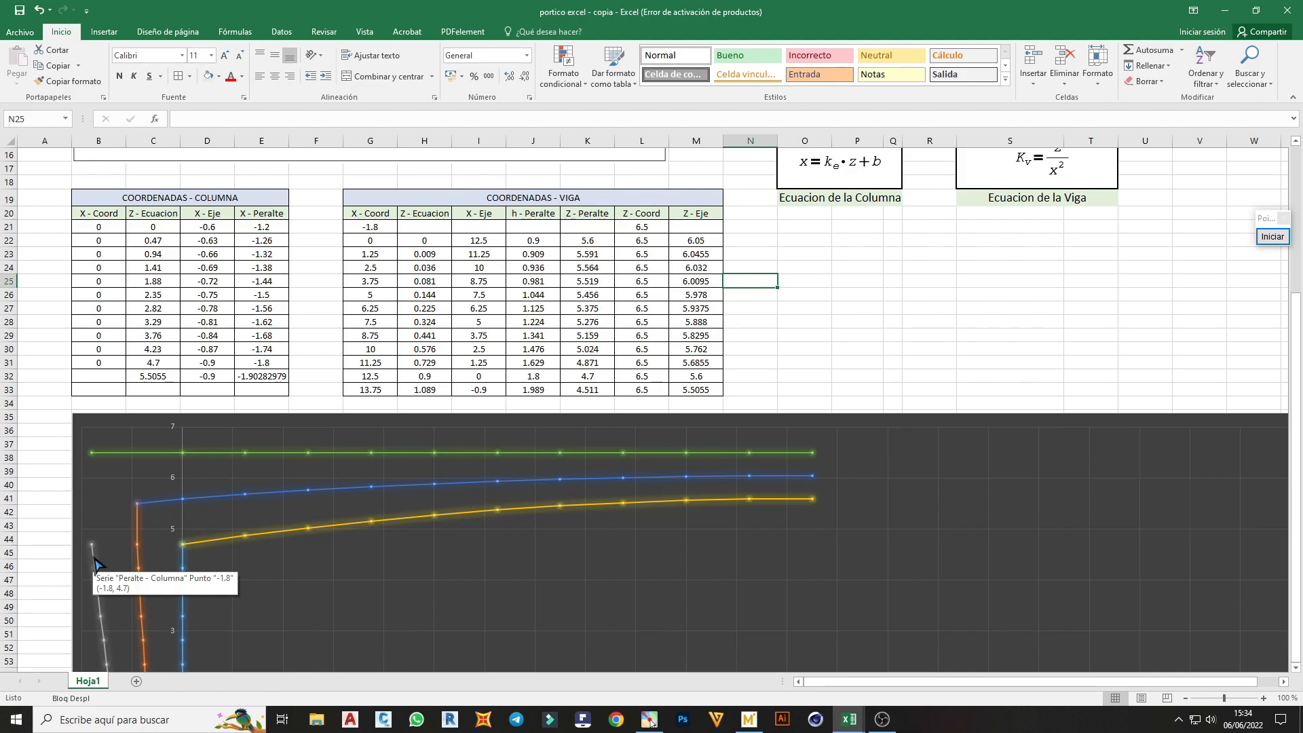
pyautogui.click(95, 564)
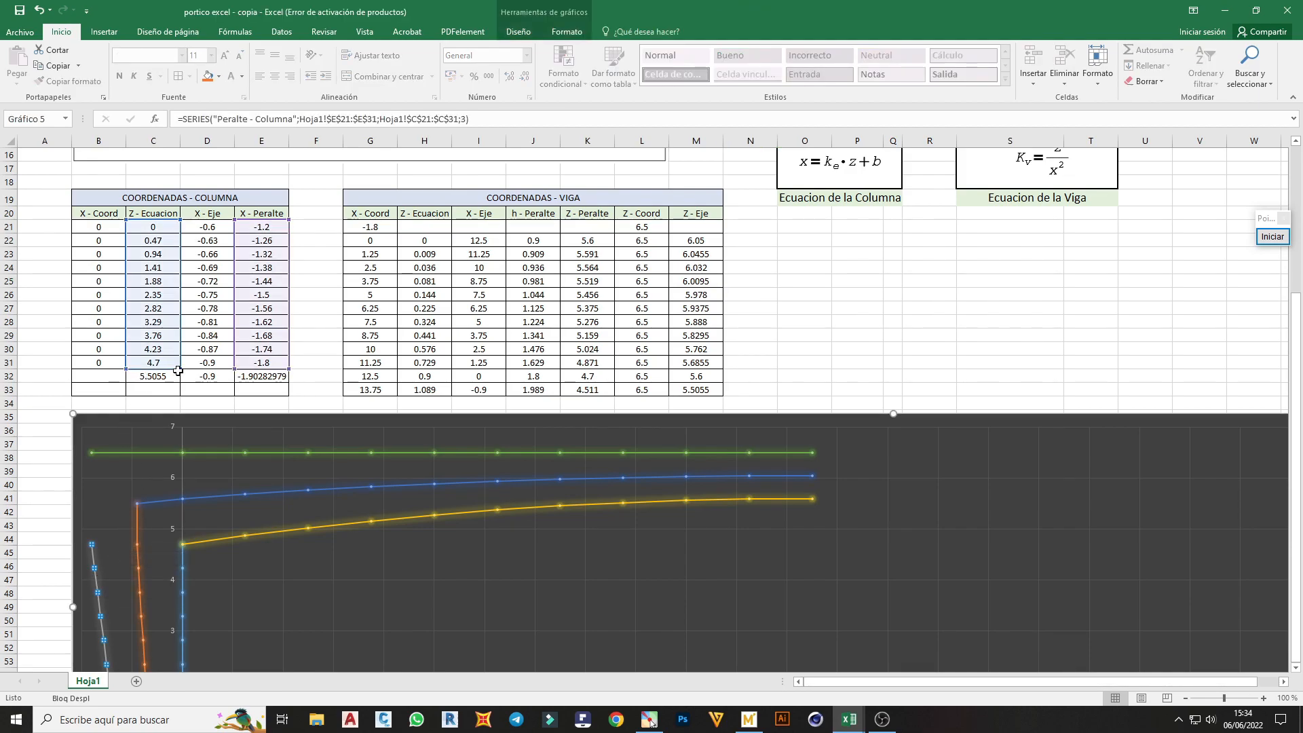
pyautogui.moveTo(181, 372); pyautogui.dragTo(178, 381)
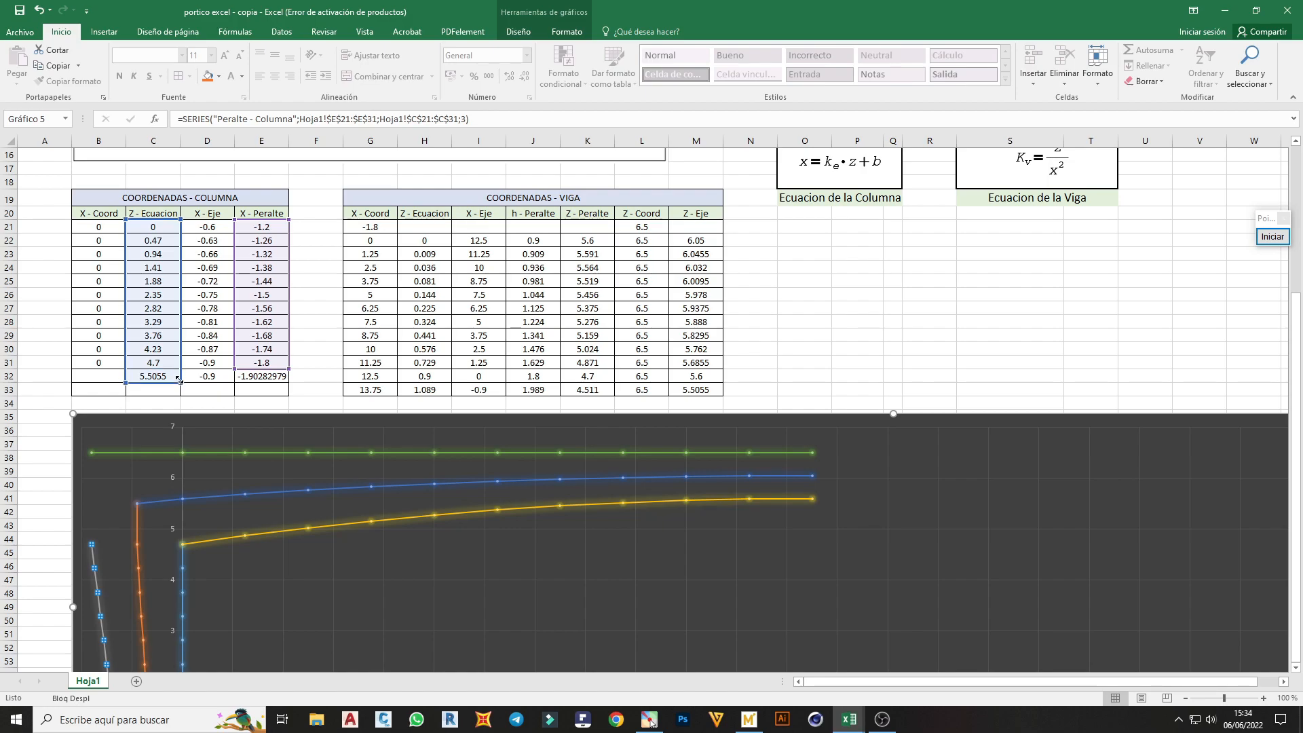
pyautogui.moveTo(180, 382); pyautogui.dragTo(180, 382)
pyautogui.moveTo(289, 376); pyautogui.dragTo(290, 382)
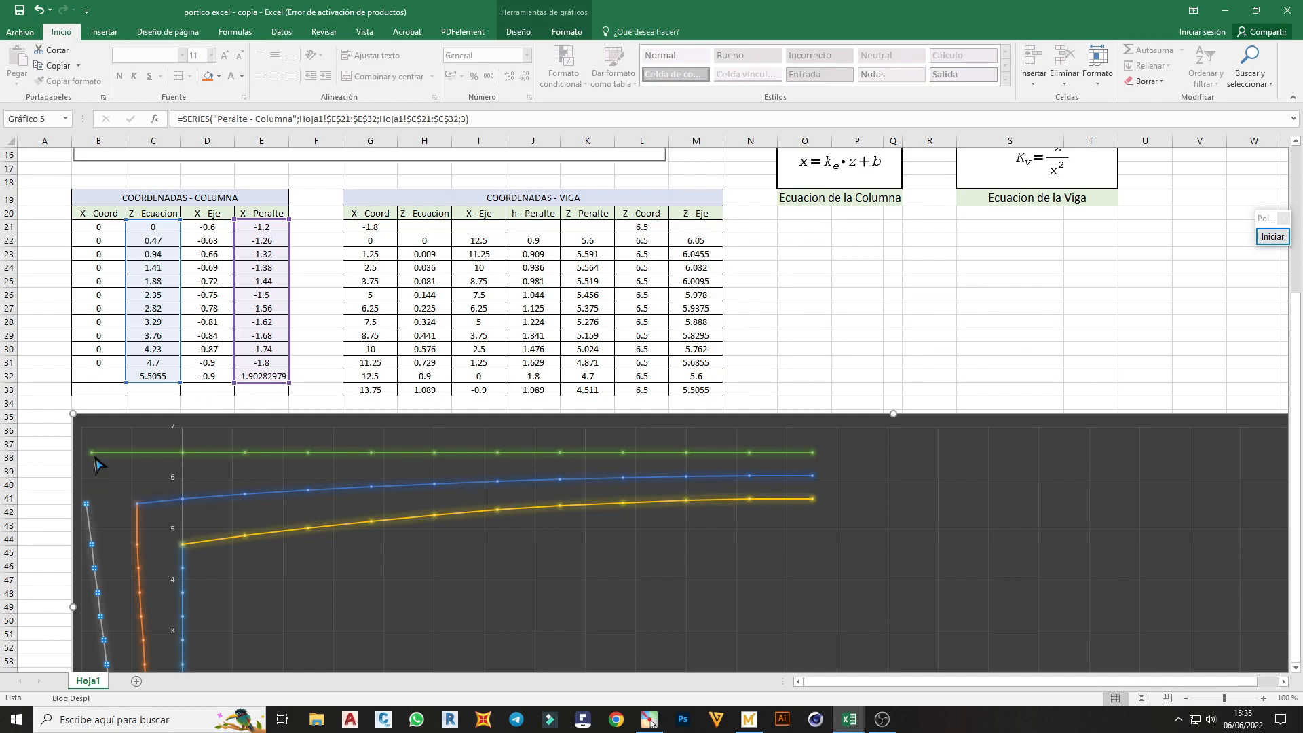
pyautogui.moveTo(180, 382); pyautogui.dragTo(180, 396)
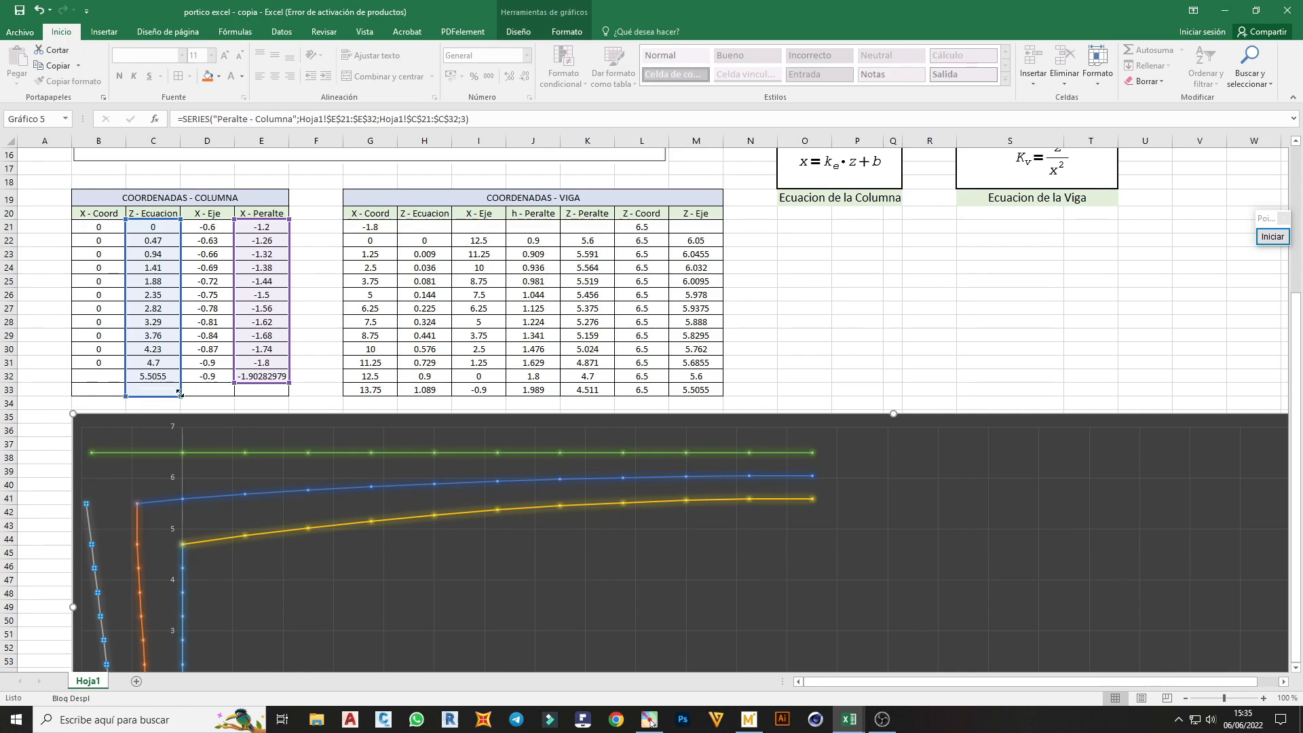
pyautogui.moveTo(287, 384); pyautogui.dragTo(287, 397)
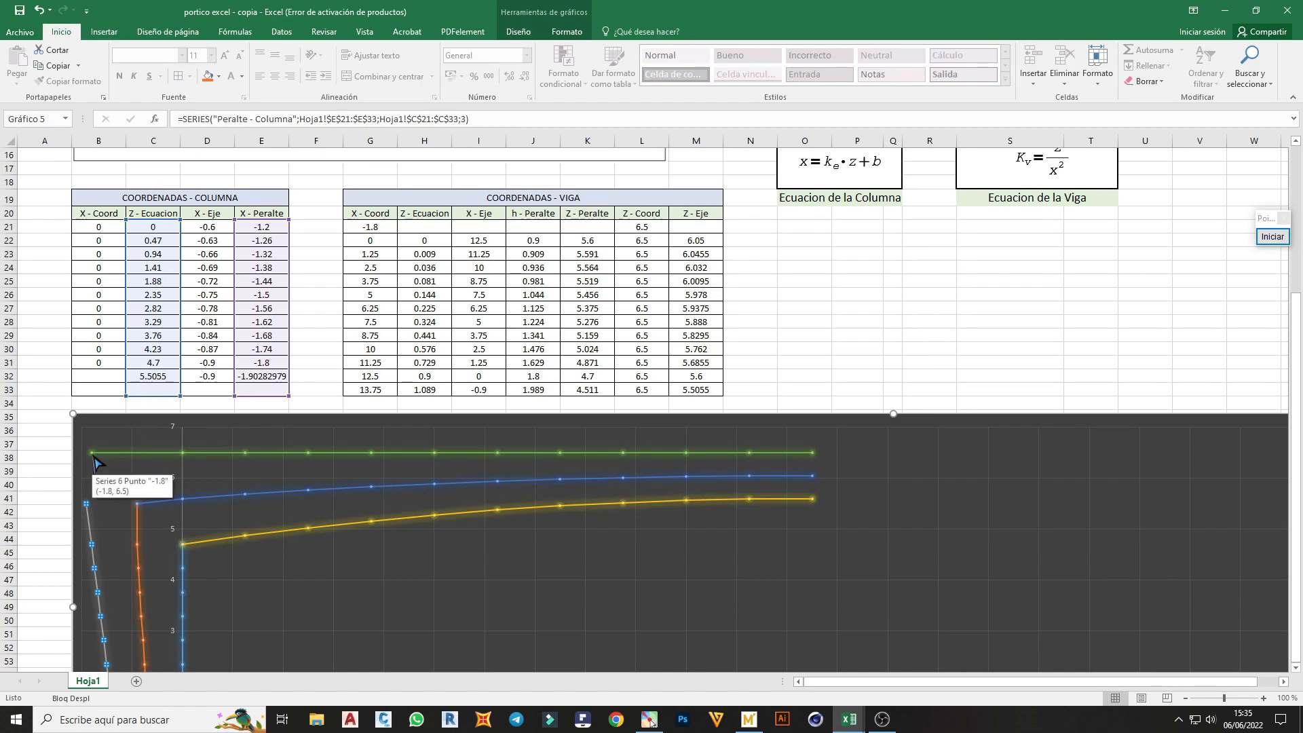
# Enter the formula =P11+P8 in the column table's Z - Ecuacion cell C33
pyautogui.click(154, 390)
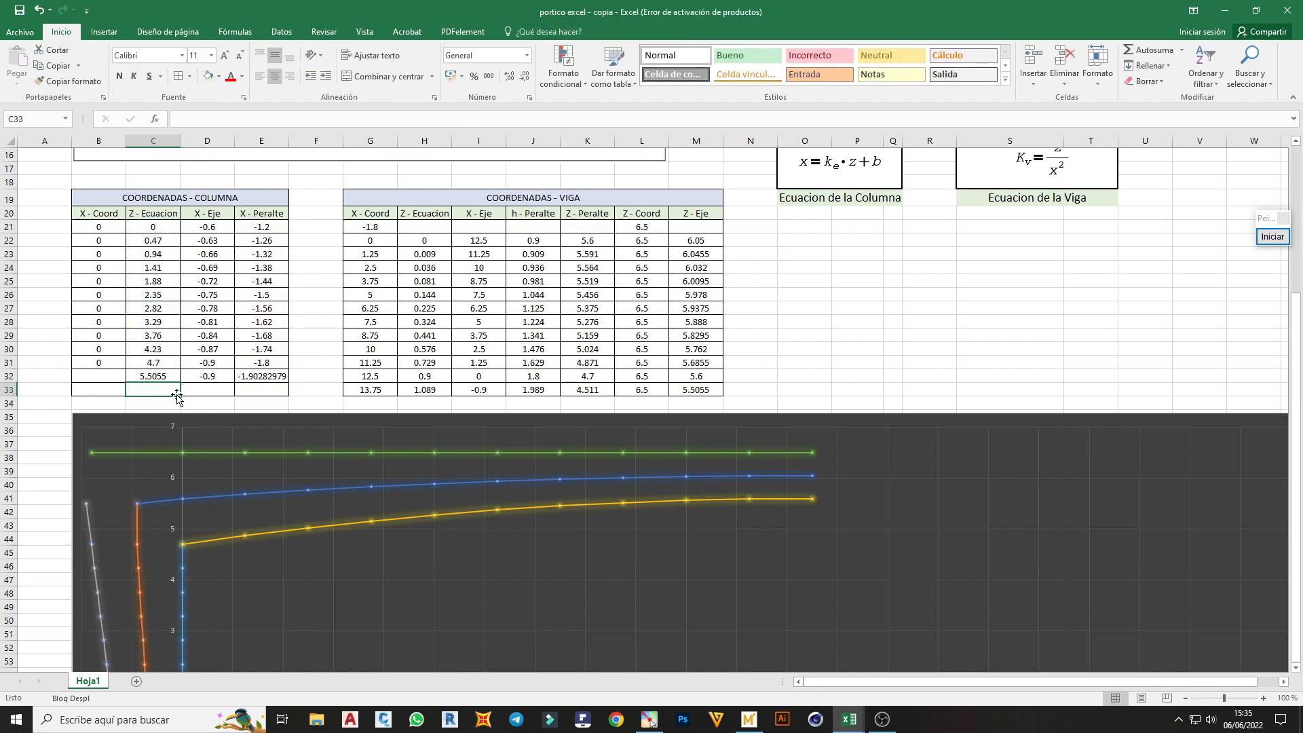
pyautogui.write('=')
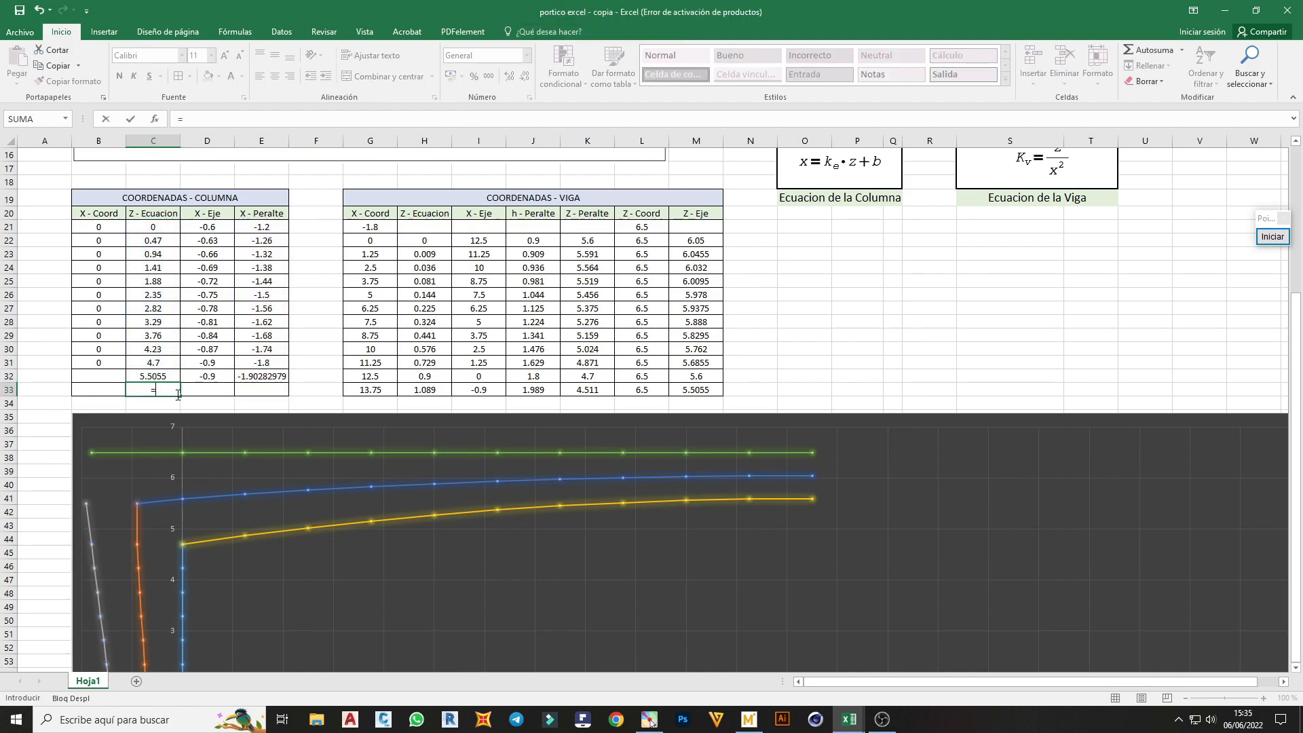
pyautogui.scroll(5, 192, 391)
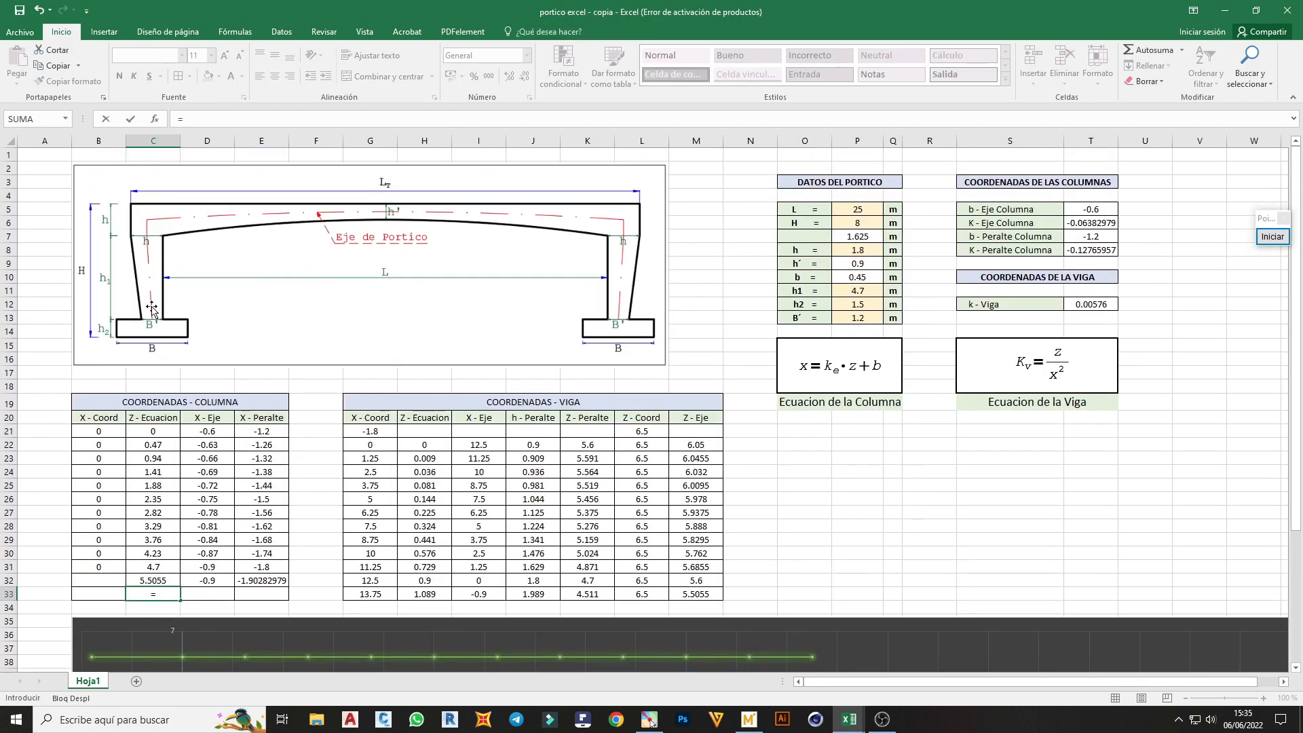
pyautogui.scroll(-11, 148, 265)
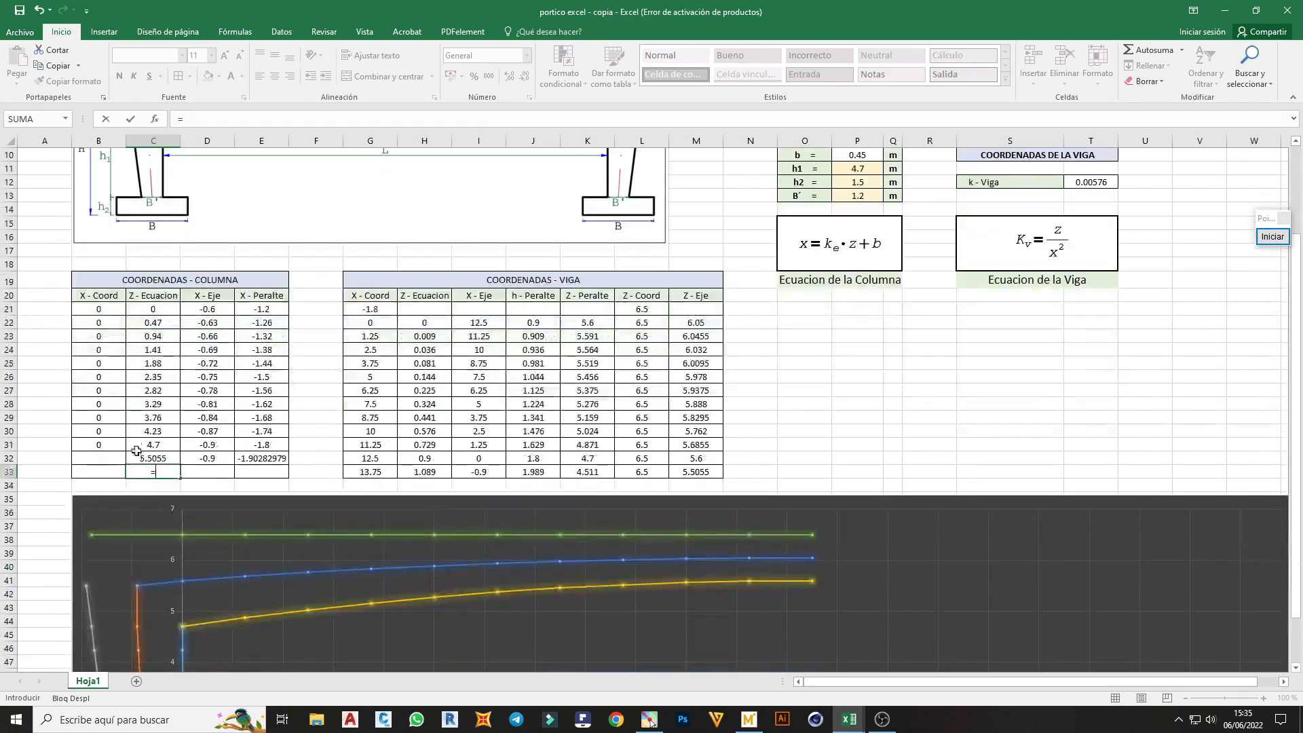
pyautogui.scroll(5, 200, 505)
pyautogui.scroll(6, 193, 516)
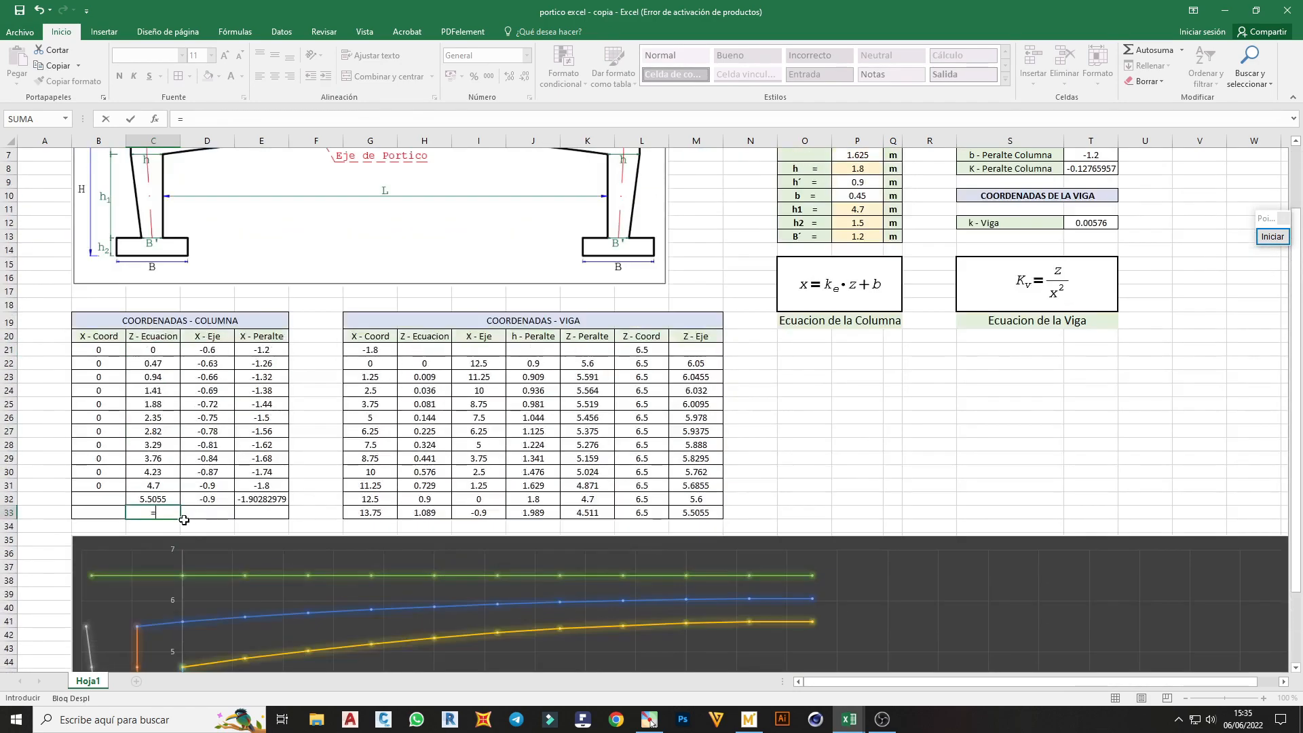
pyautogui.click(859, 293)
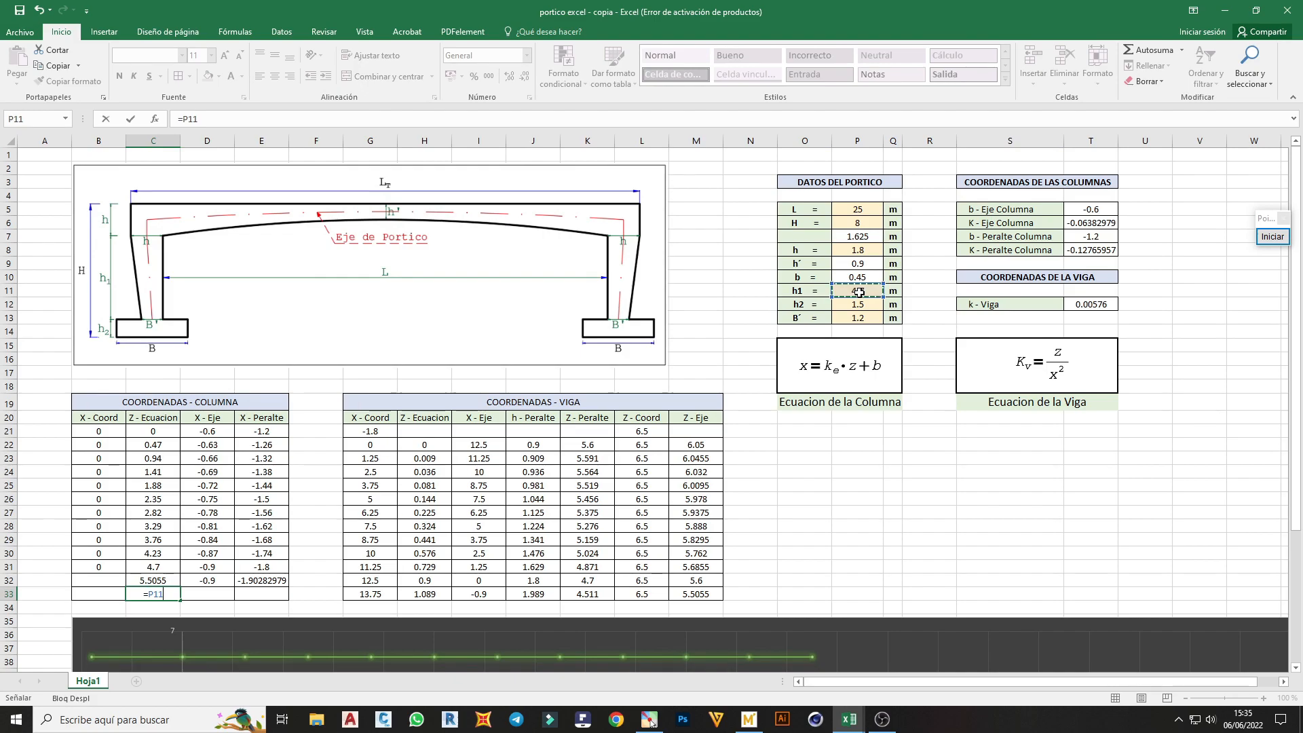
pyautogui.write('+')
pyautogui.click(859, 254)
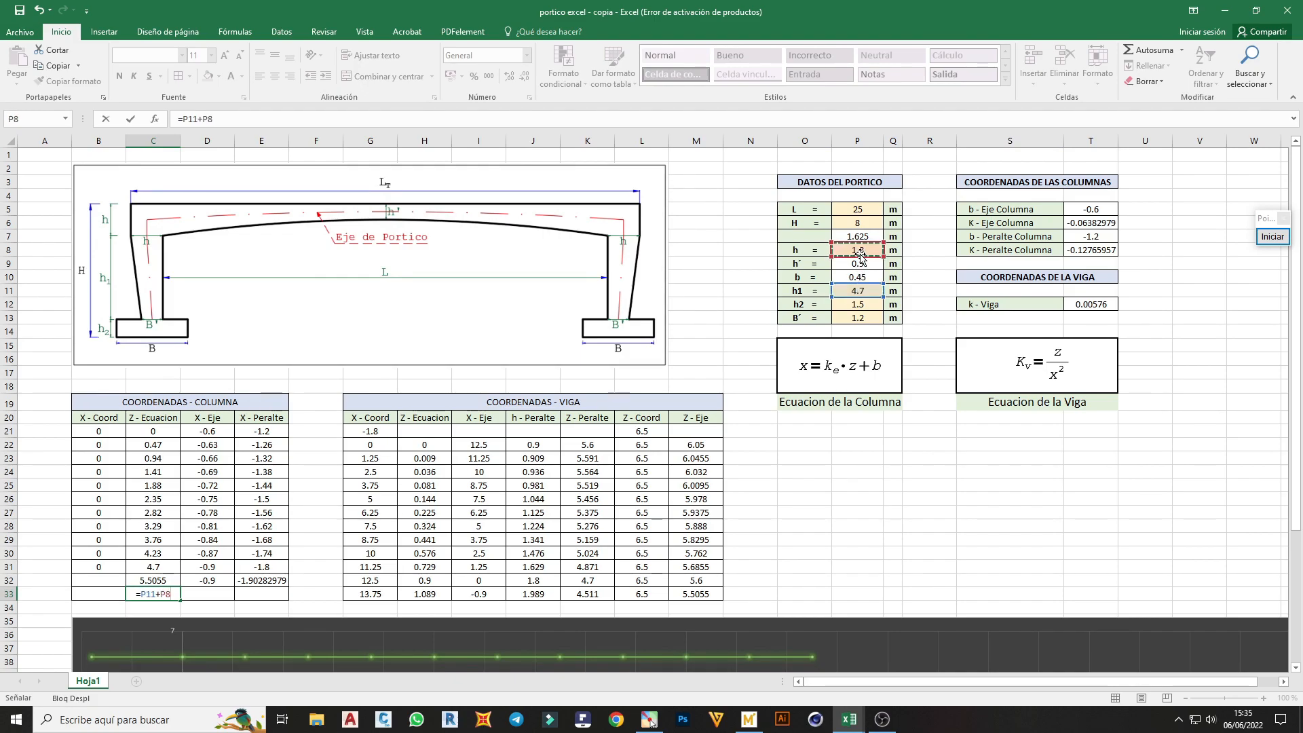
pyautogui.press('Return')
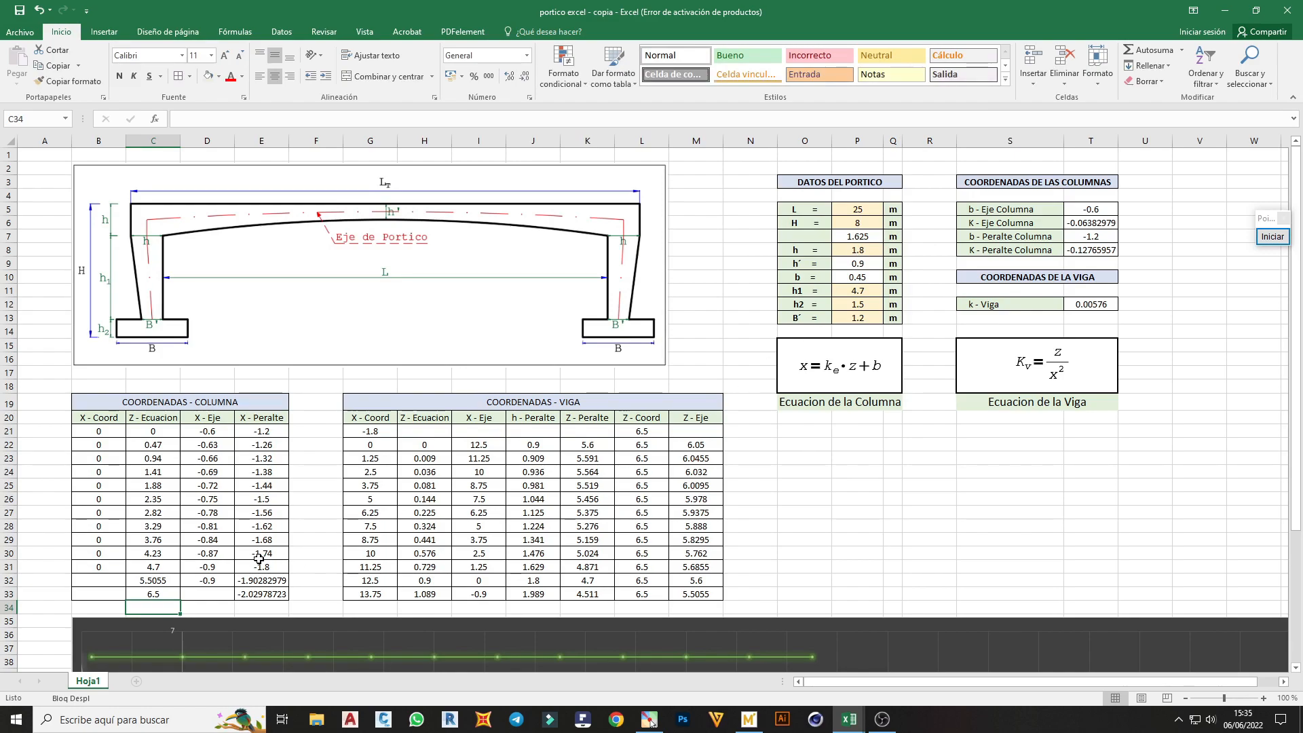
# Replace the column table's X - Peralte formula in E32 with =E31
pyautogui.scroll(-2, 259, 558)
pyautogui.scroll(-2, 259, 510)
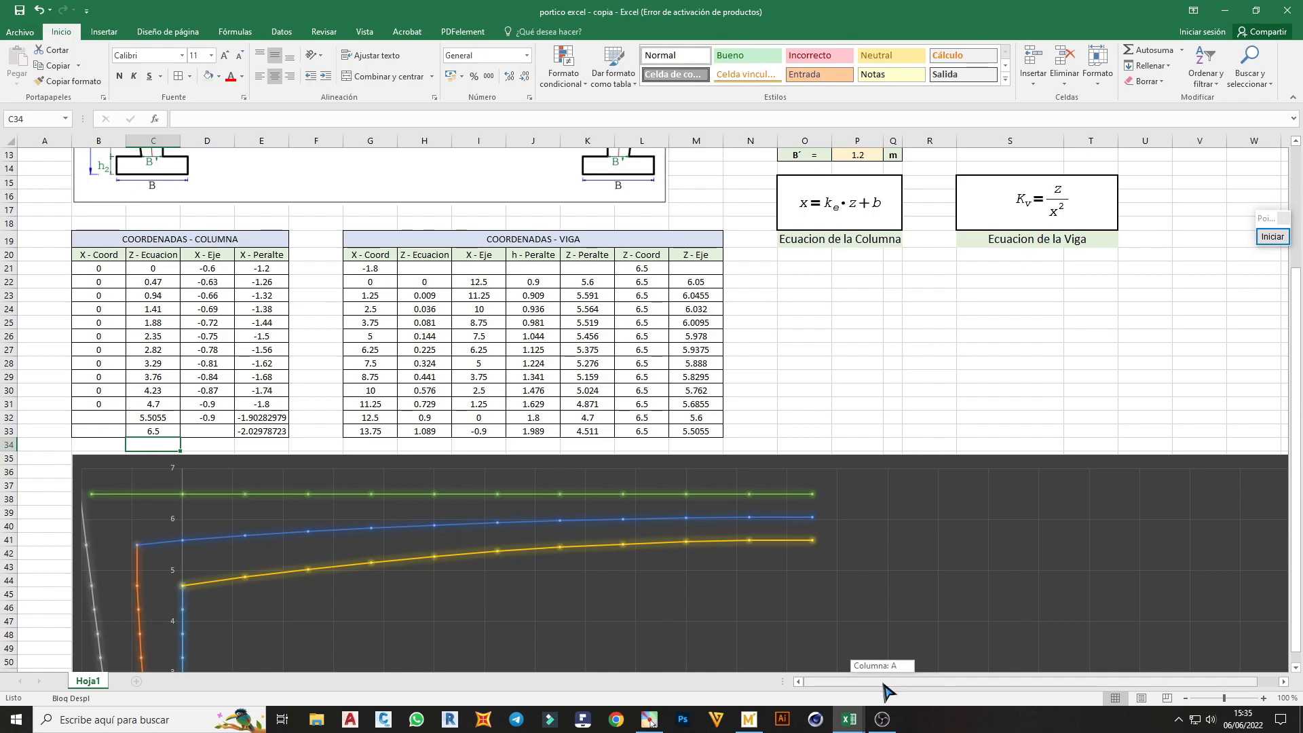
pyautogui.click(261, 421)
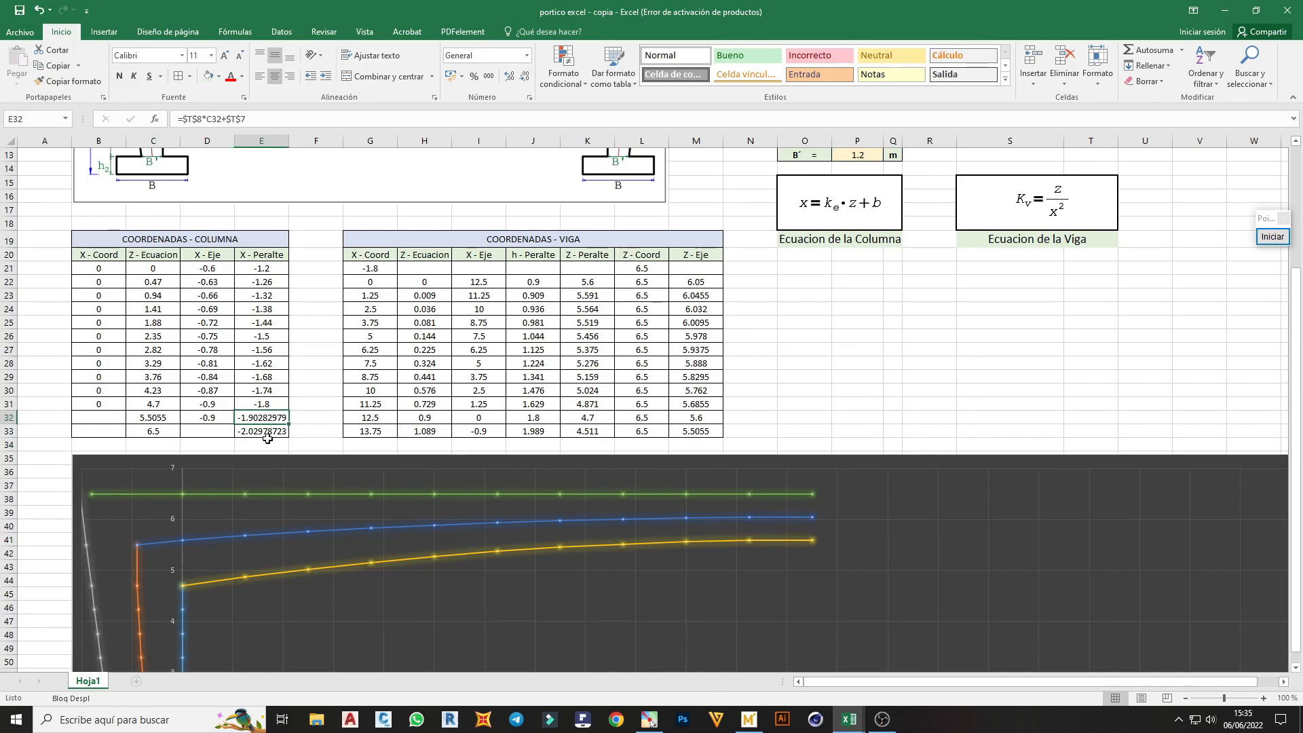
pyautogui.write('=')
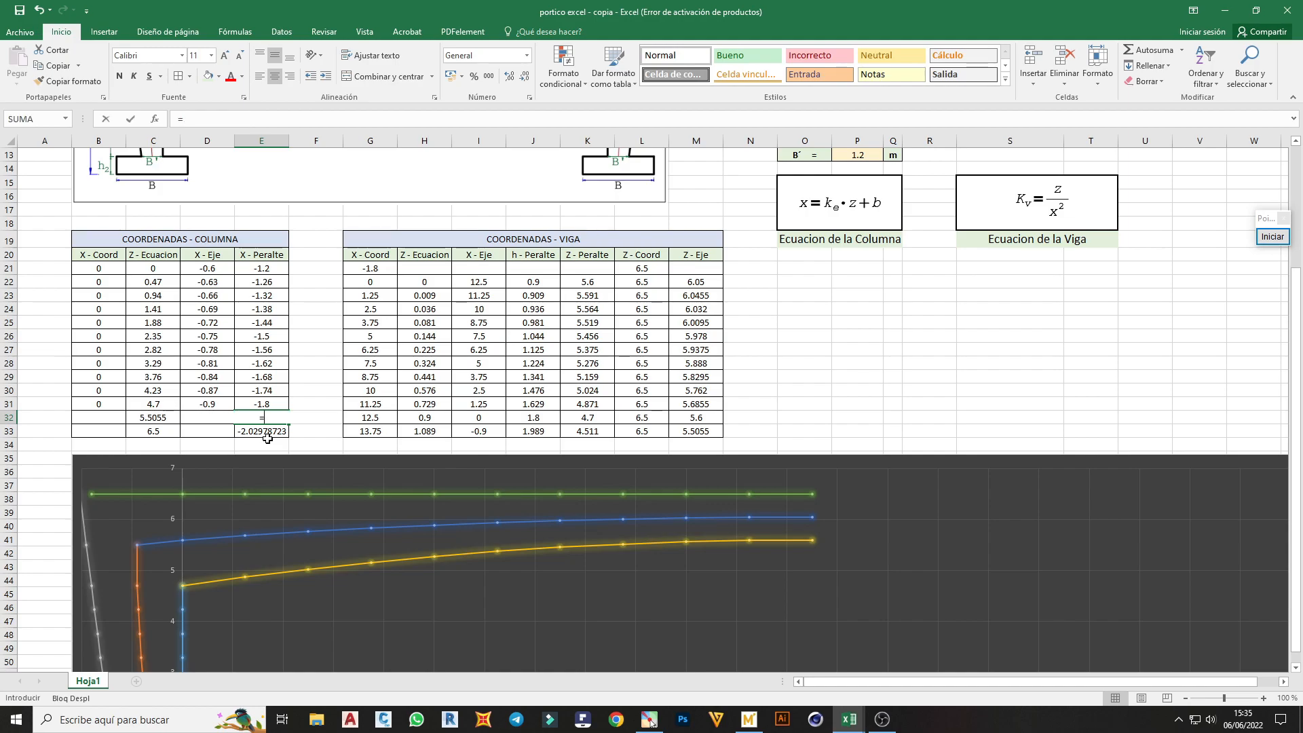
pyautogui.click(275, 406)
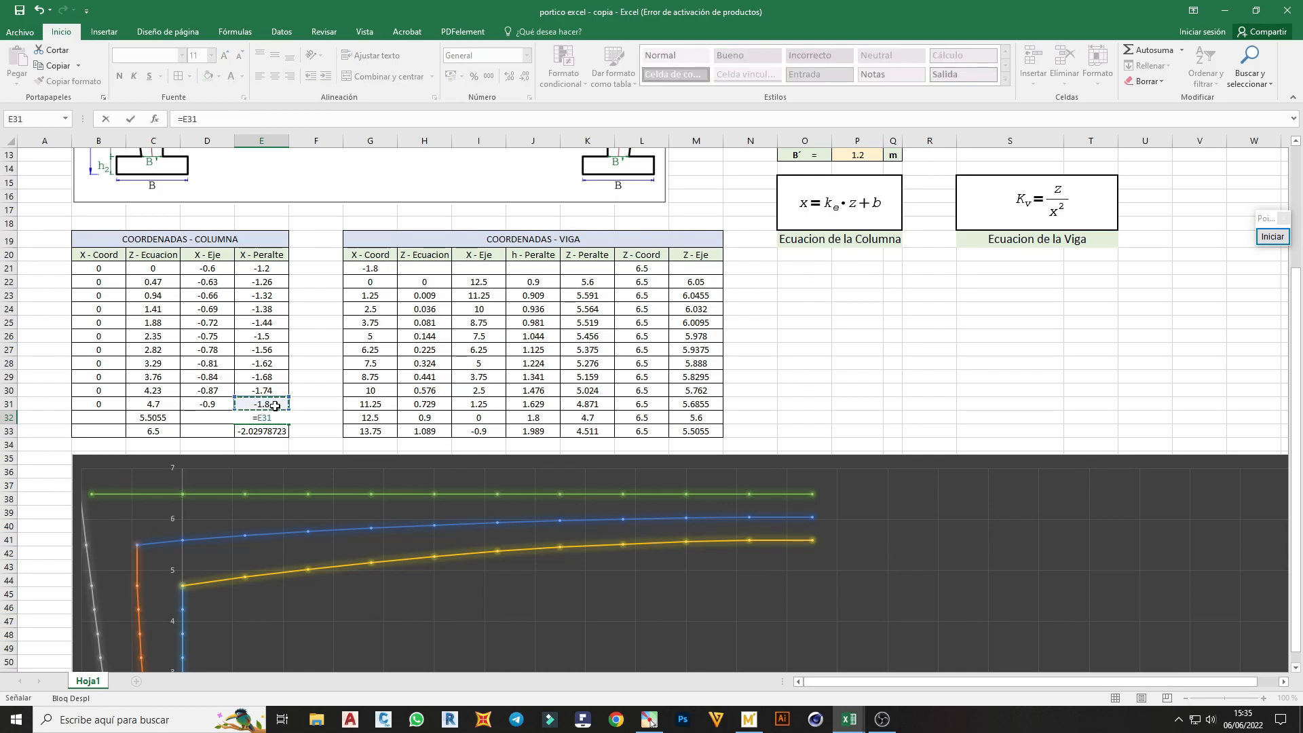
pyautogui.press('Return')
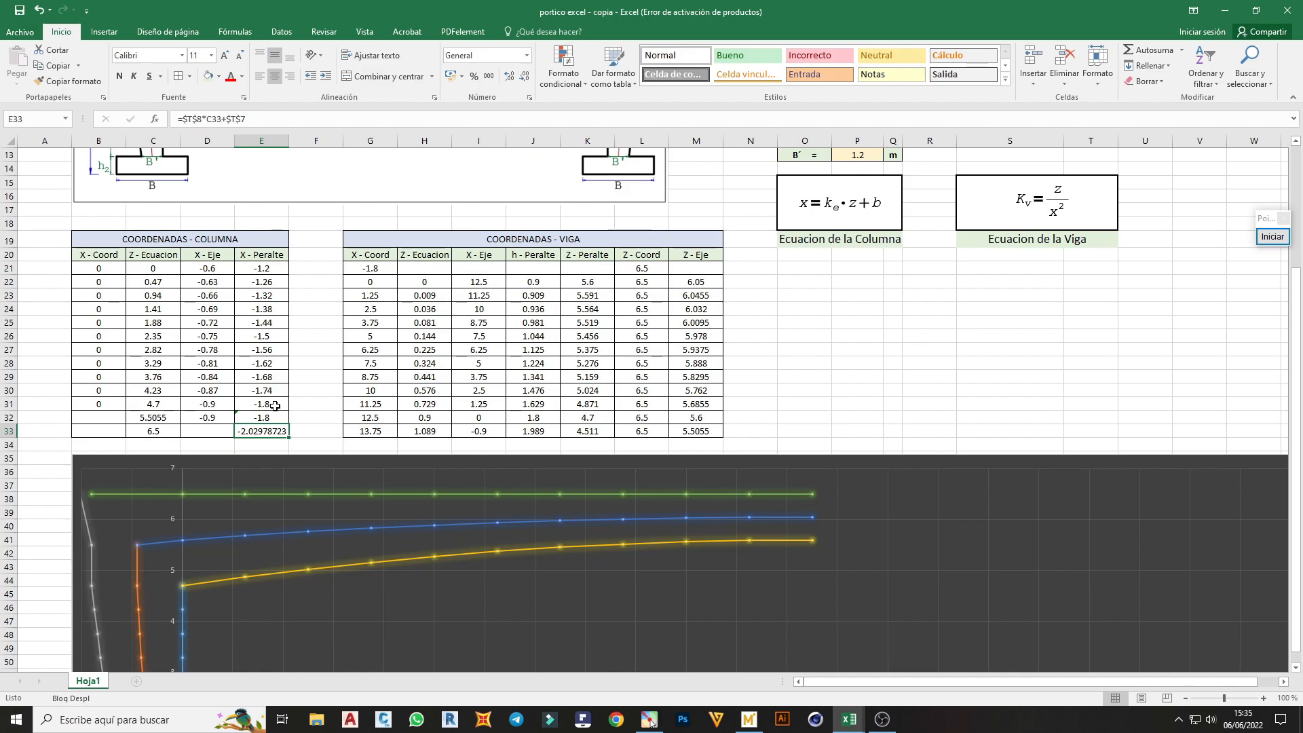
# Replace the X - Peralte formula in E33 with =E32 and check the outer column line in the chart
pyautogui.write('=')
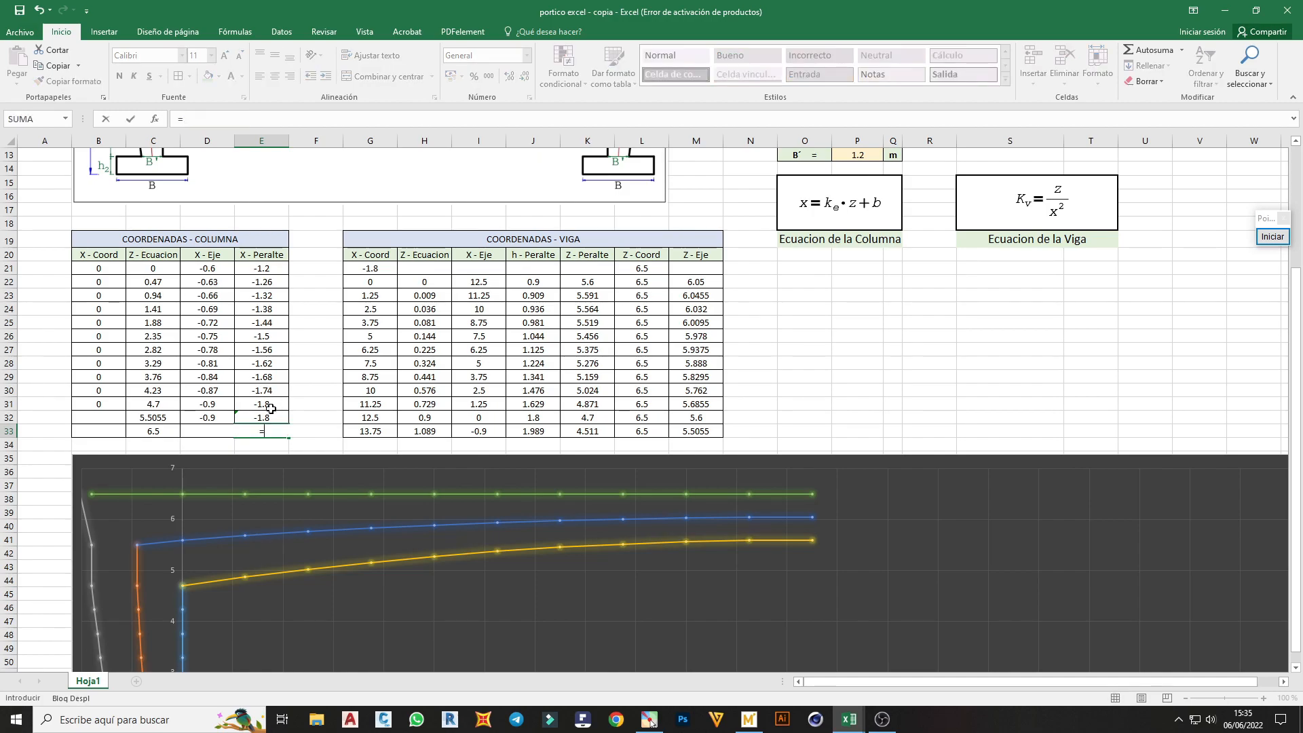
pyautogui.click(266, 417)
pyautogui.press('Return')
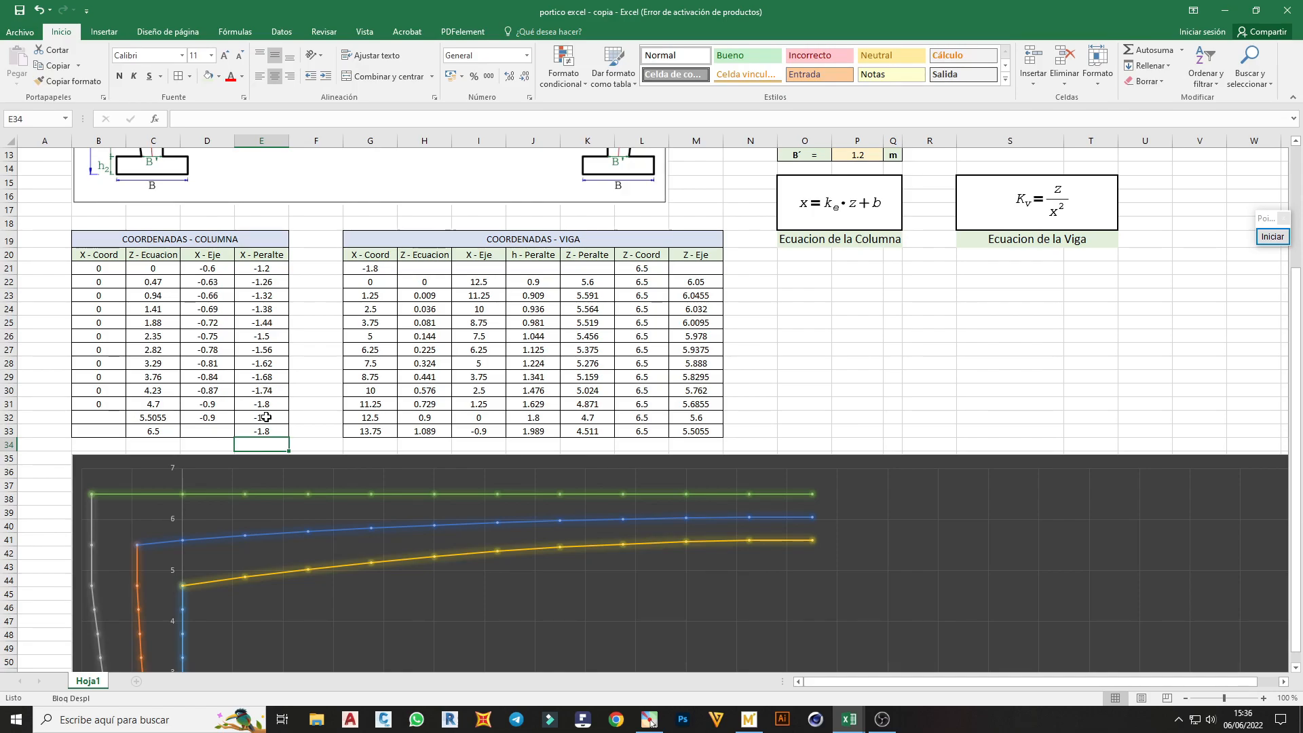
pyautogui.scroll(-6, 319, 421)
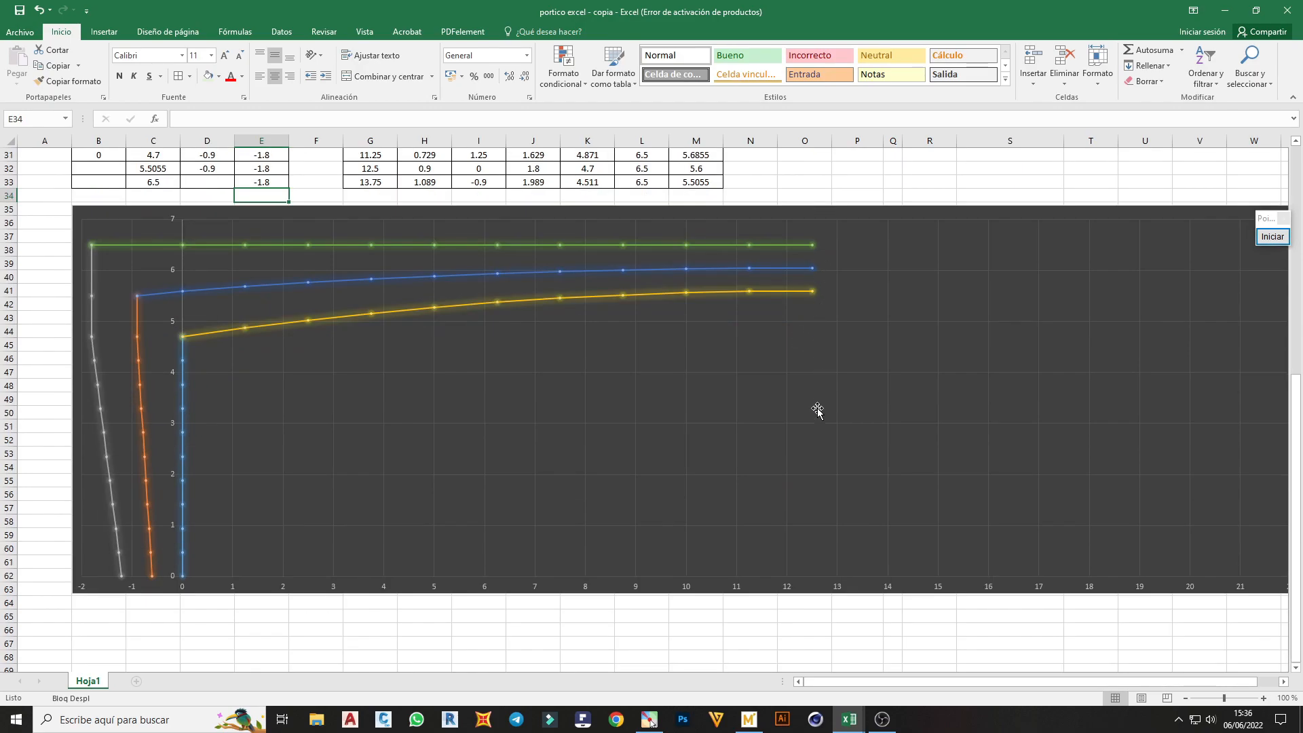
# Review the column and beam coordinate tables against the lines plotted in the portal frame chart
pyautogui.scroll(5, 815, 444)
pyautogui.scroll(1, 815, 444)
pyautogui.scroll(-4, 787, 380)
pyautogui.scroll(3, 809, 328)
pyautogui.scroll(-1, 597, 372)
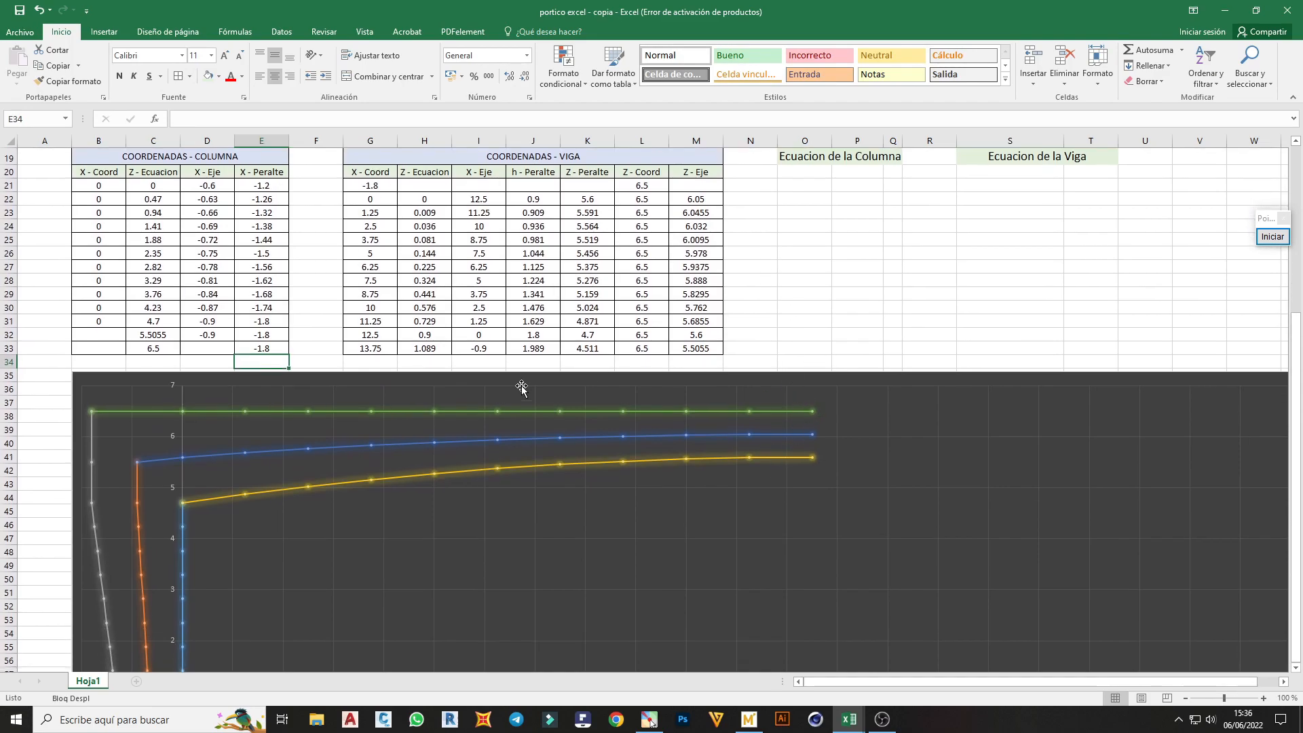
pyautogui.scroll(-2, 458, 546)
pyautogui.scroll(-1, 808, 576)
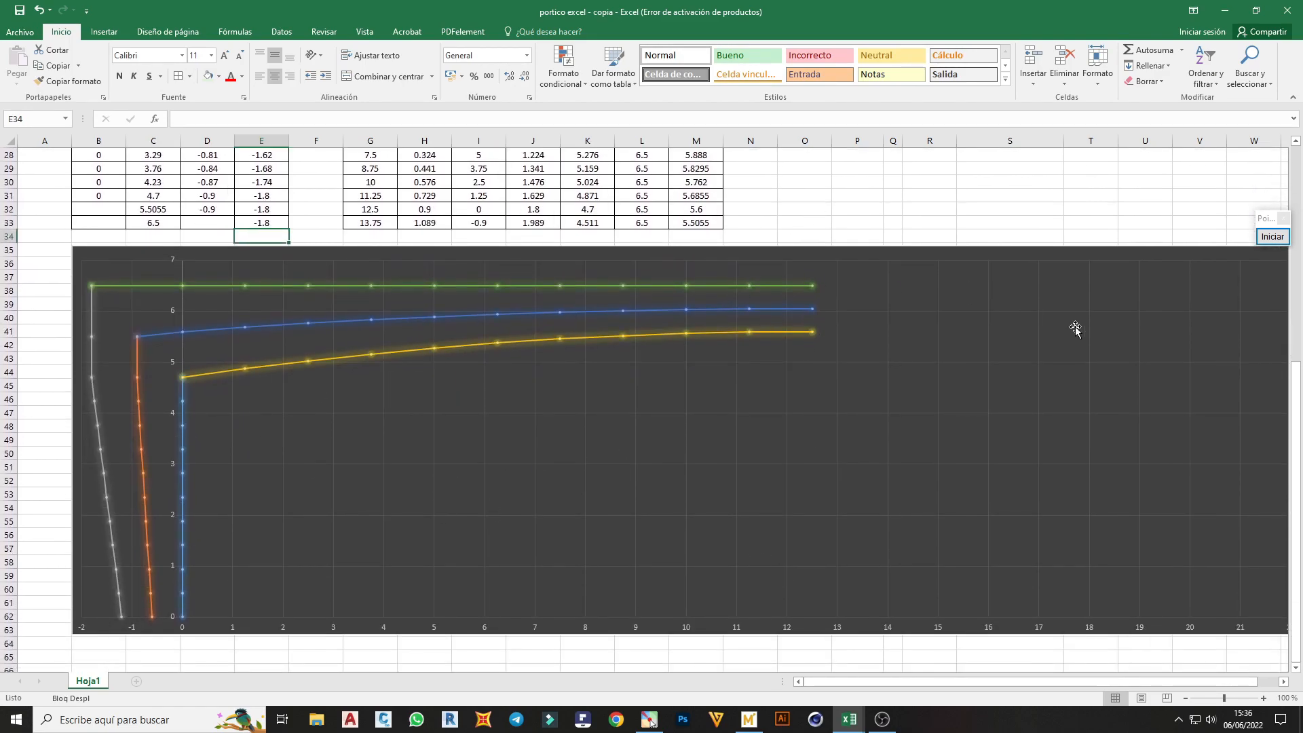
pyautogui.scroll(1, 1162, 534)
pyautogui.scroll(2, 1066, 543)
pyautogui.scroll(2, 1243, 577)
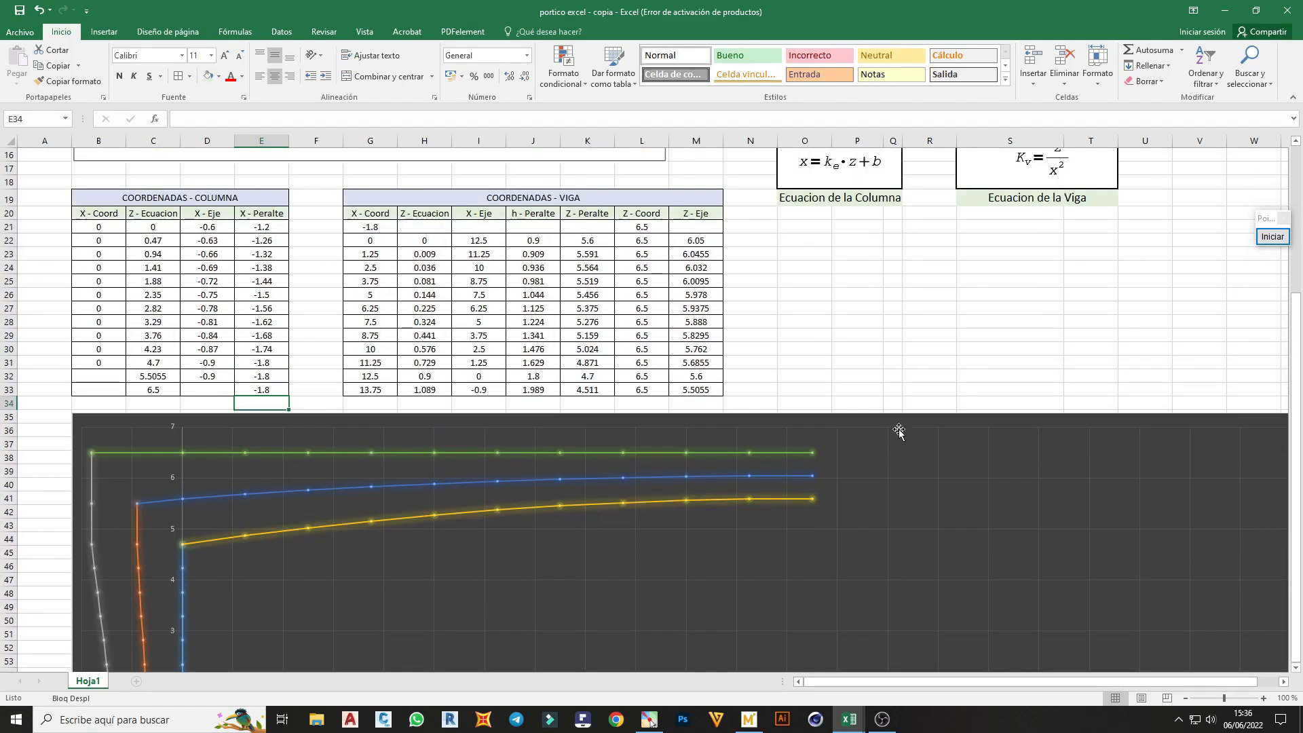
# Compare the plotted half of the frame with the portal frame diagram and its input data above the tables
pyautogui.click(805, 378)
pyautogui.scroll(4, 638, 430)
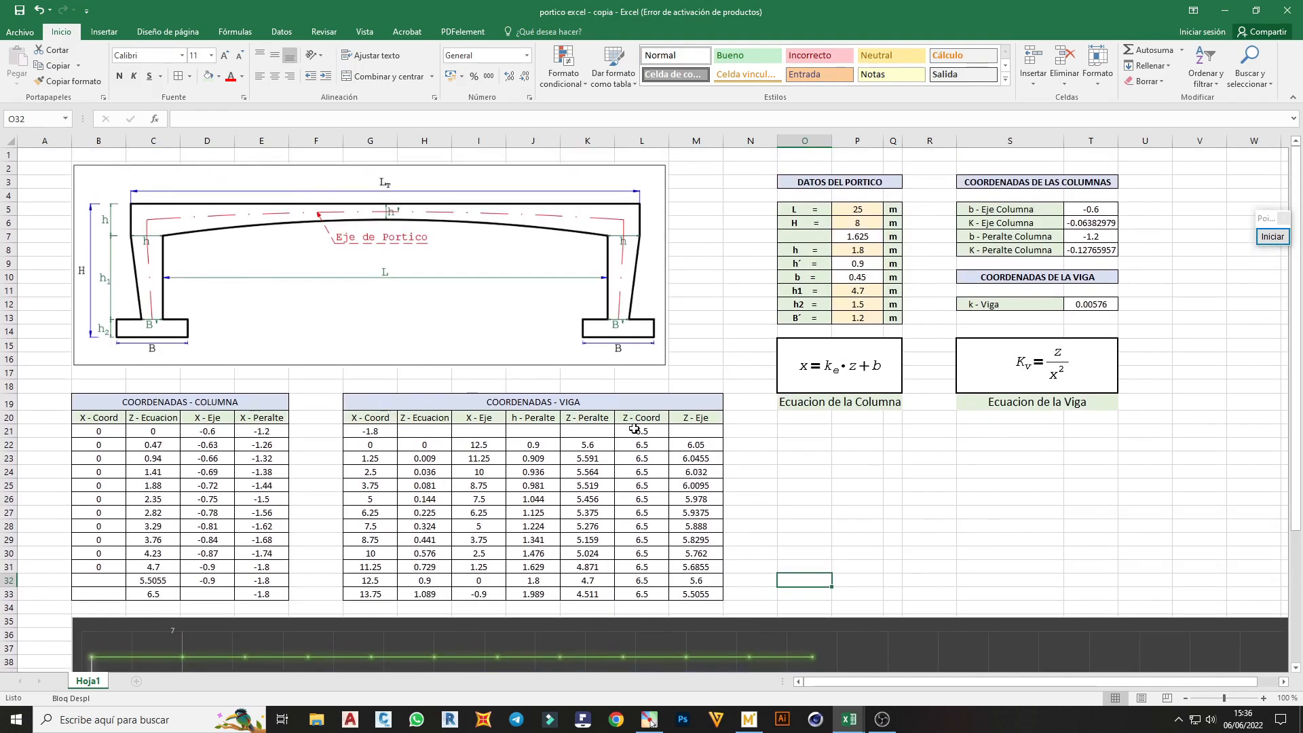
pyautogui.scroll(-4, 634, 428)
pyautogui.scroll(-4, 710, 416)
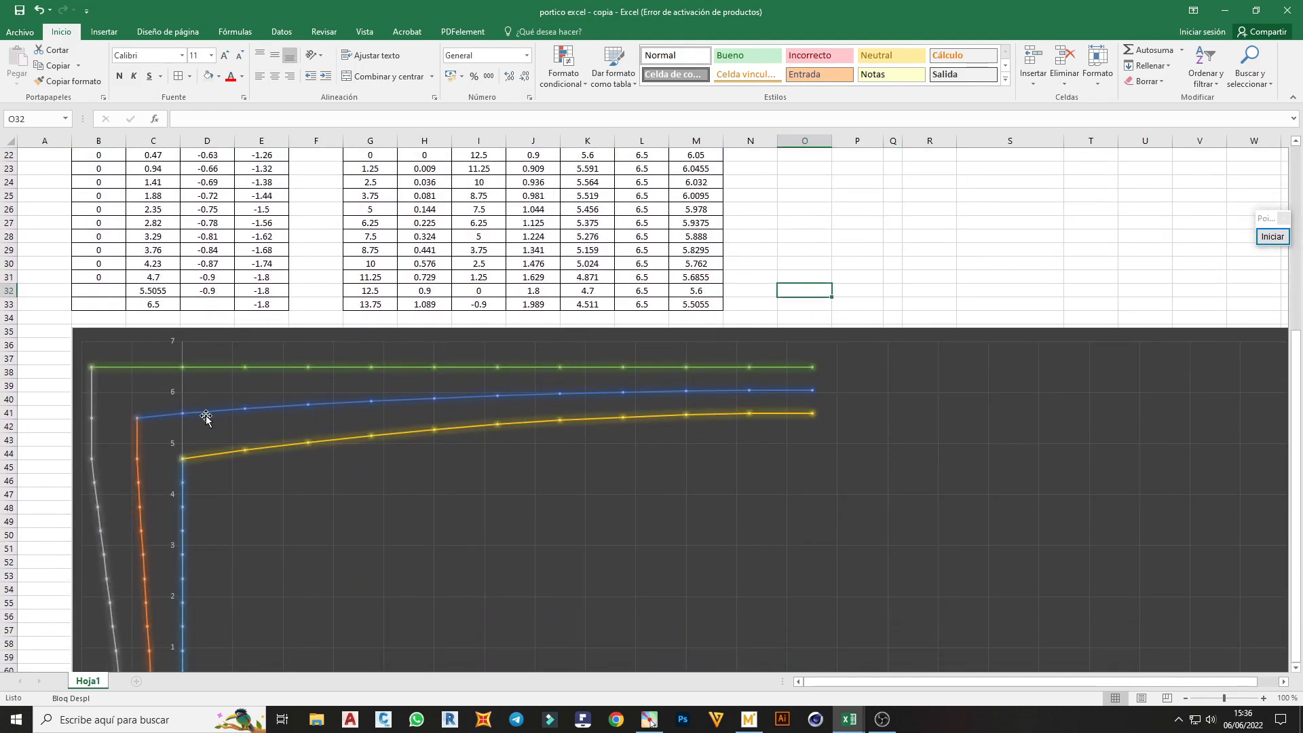
pyautogui.scroll(-1, 161, 407)
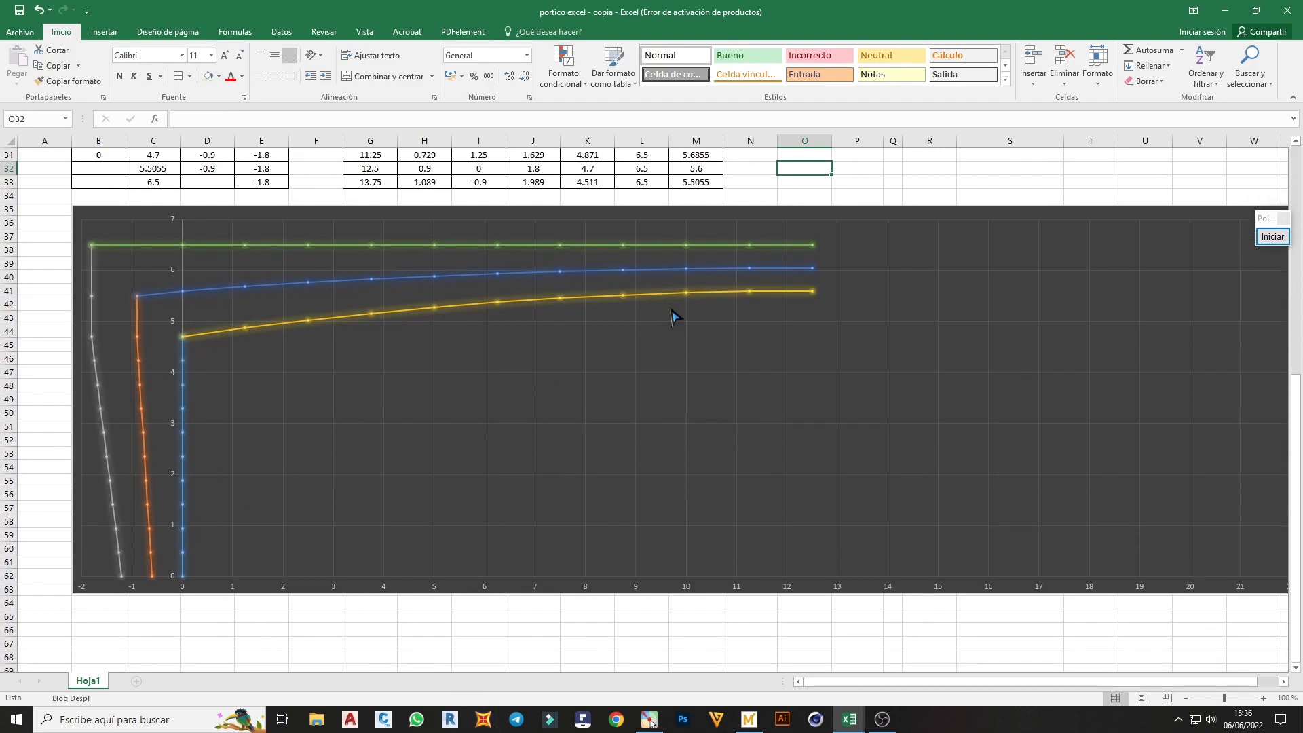
pyautogui.scroll(2, 745, 392)
pyautogui.scroll(-1, 774, 441)
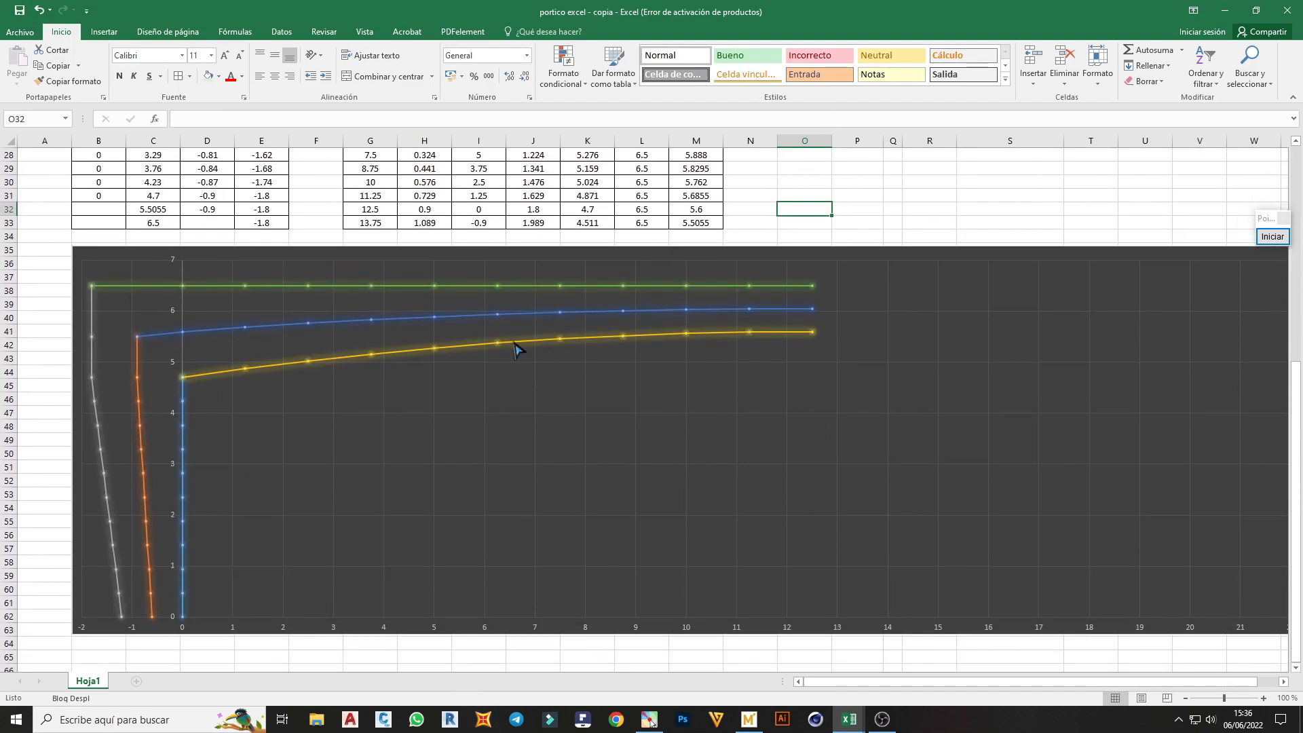
pyautogui.scroll(-1, 1297, 415)
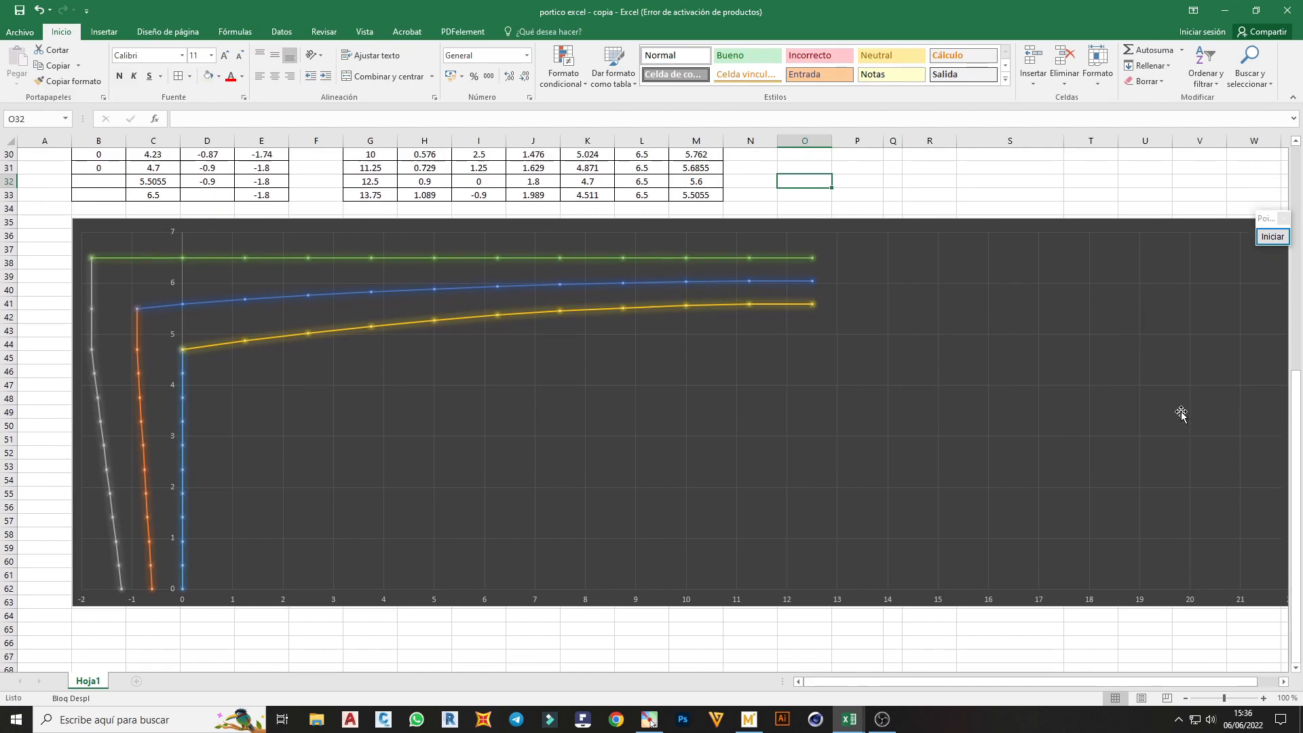
pyautogui.scroll(3, 1179, 410)
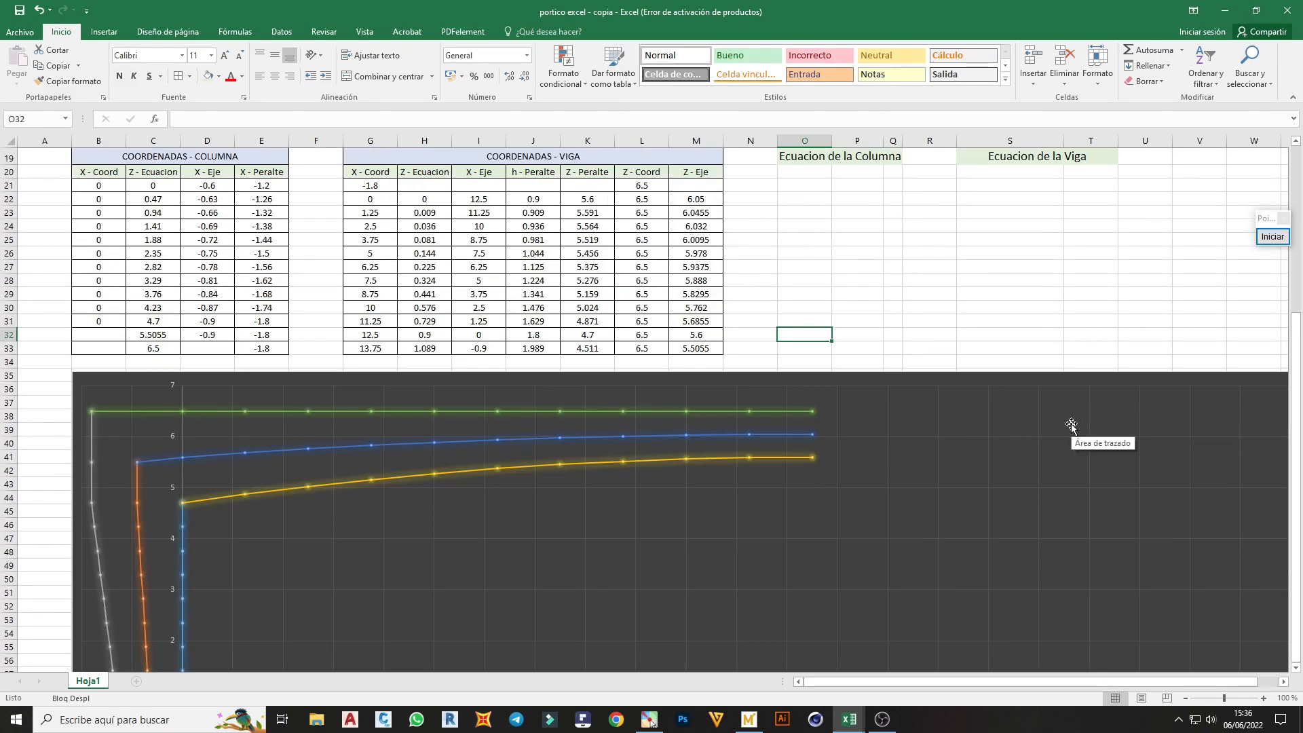
pyautogui.scroll(3, 688, 469)
pyautogui.scroll(3, 686, 463)
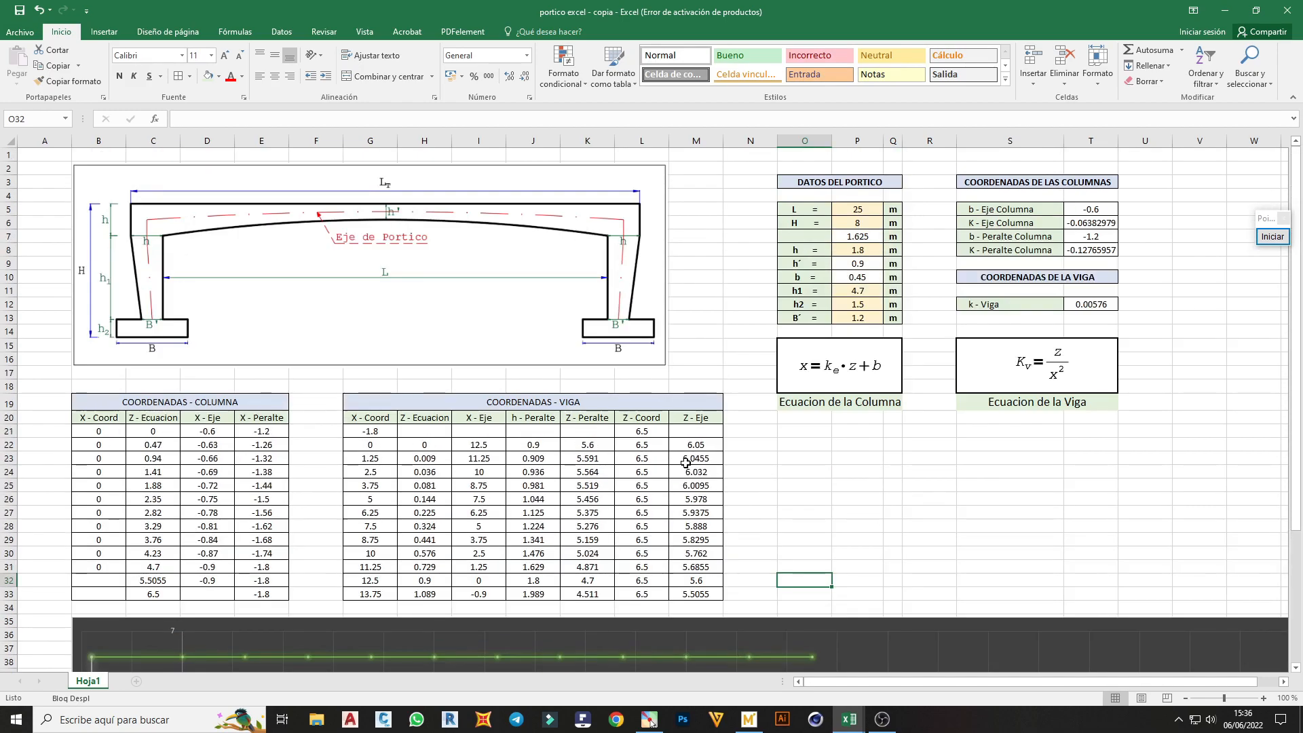
# Examine the beam lines in the chart, including a point of the Coord - Eje - Viga series, alongside the beam coordinate table
pyautogui.scroll(-7, 685, 463)
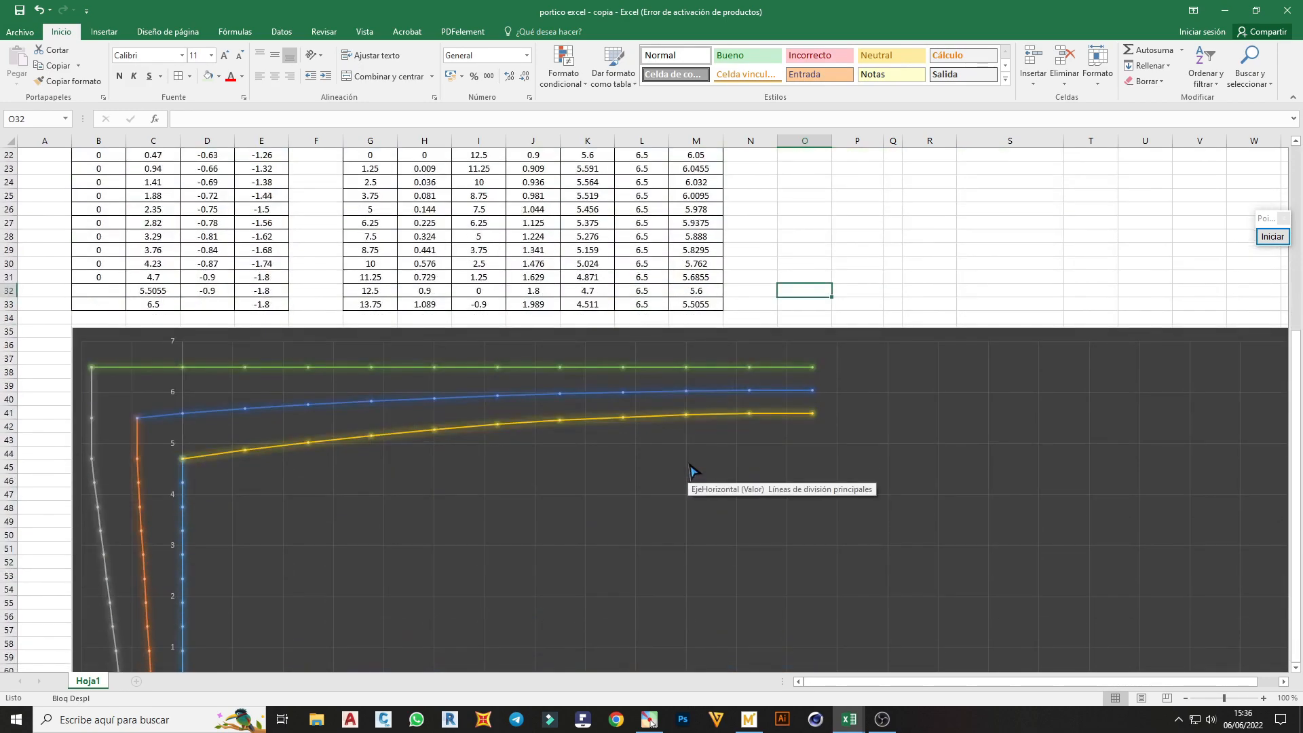
pyautogui.scroll(-1, 688, 467)
pyautogui.scroll(2, 618, 460)
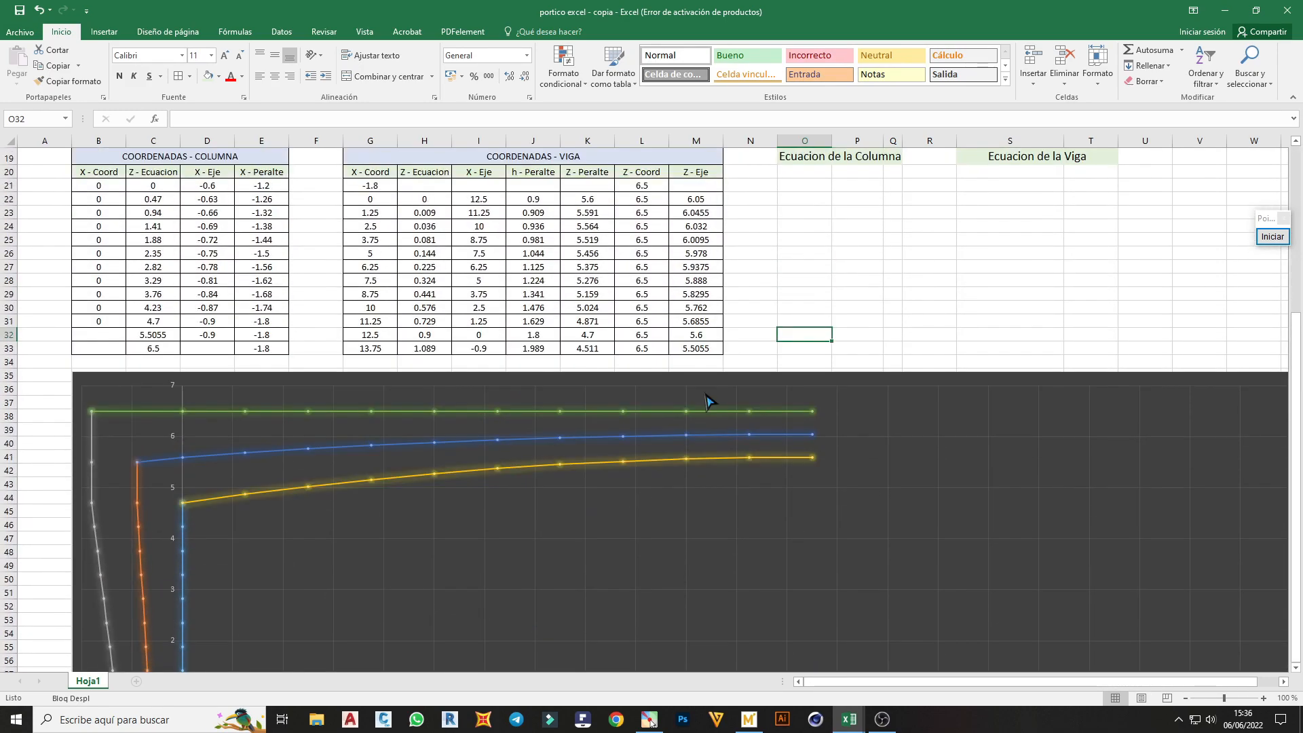
pyautogui.scroll(-4, 706, 401)
pyautogui.scroll(1, 704, 397)
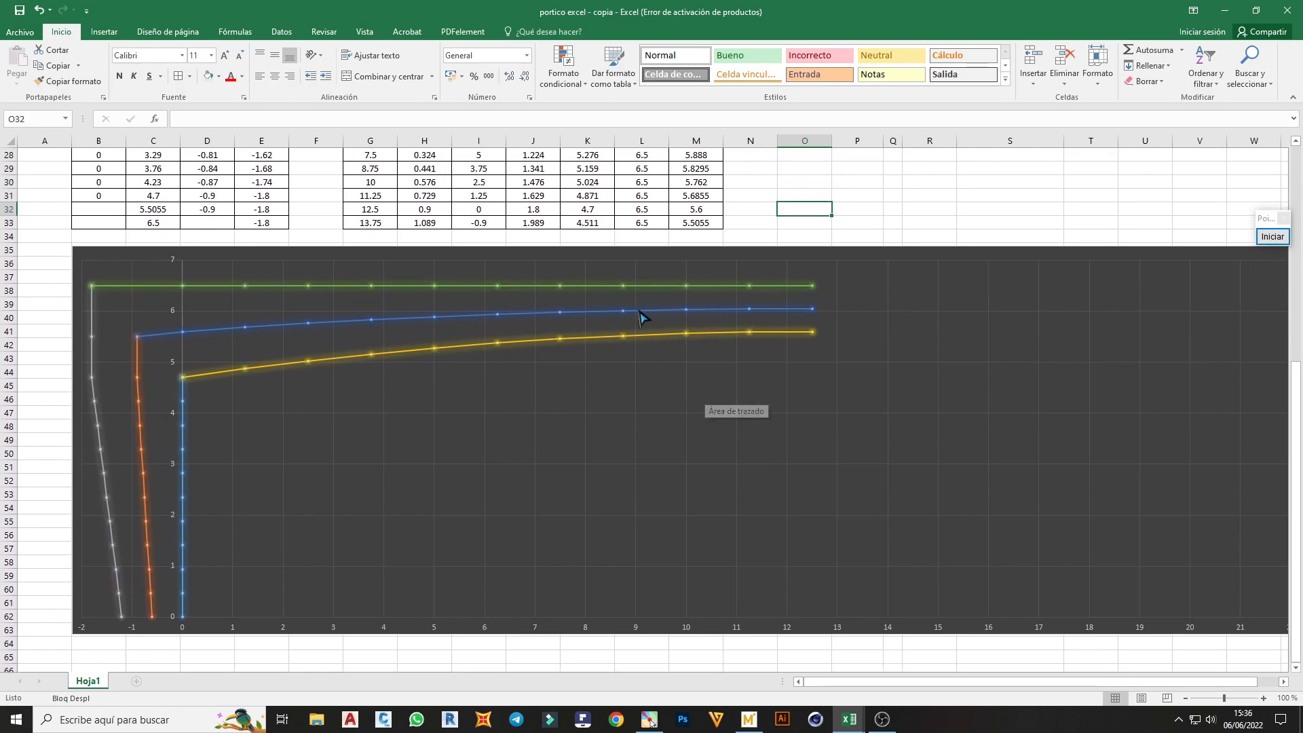
pyautogui.moveTo(646, 320)
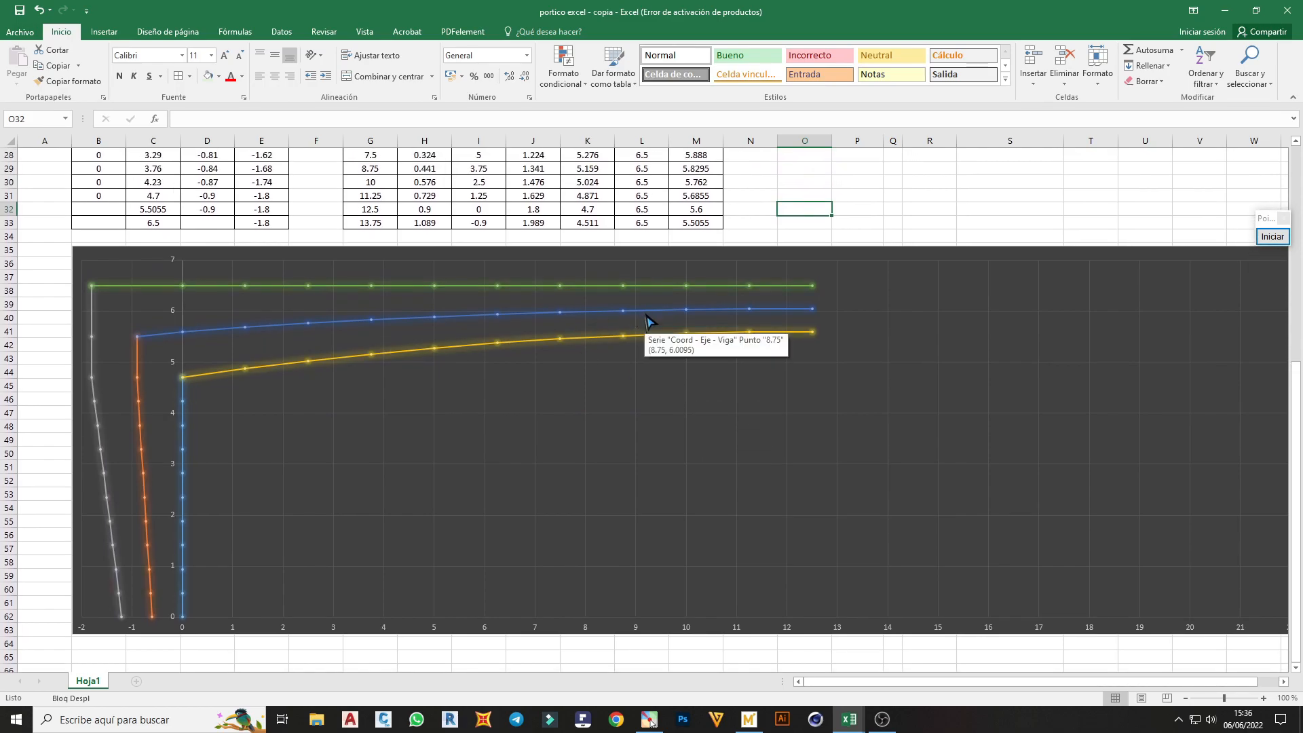
pyautogui.scroll(2, 646, 319)
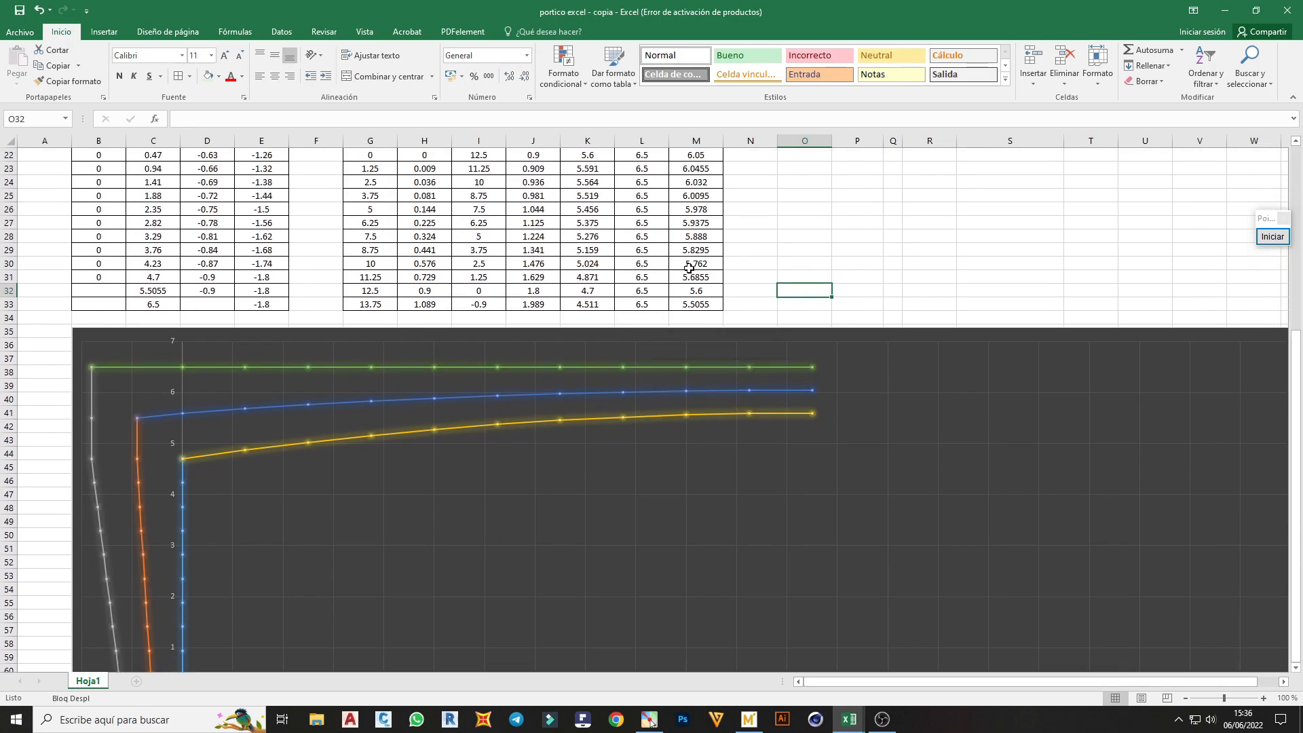
pyautogui.scroll(2, 545, 344)
pyautogui.scroll(5, 834, 371)
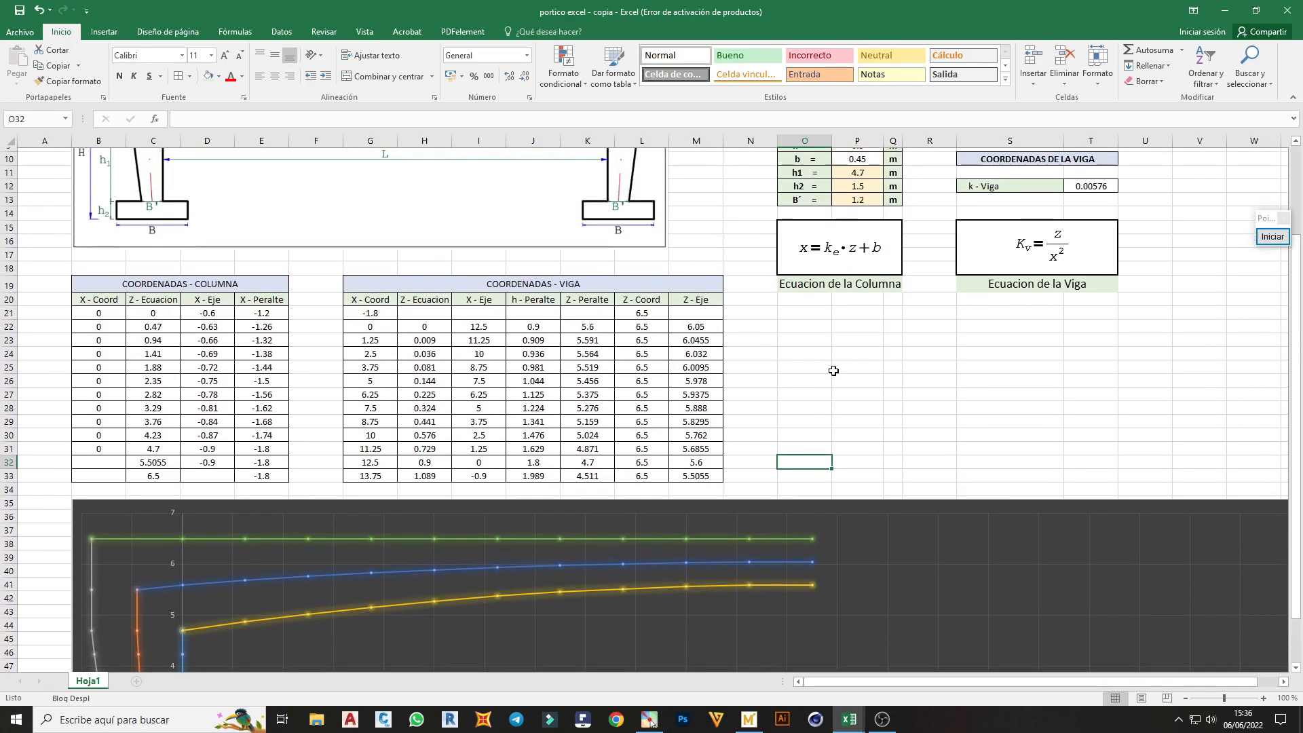